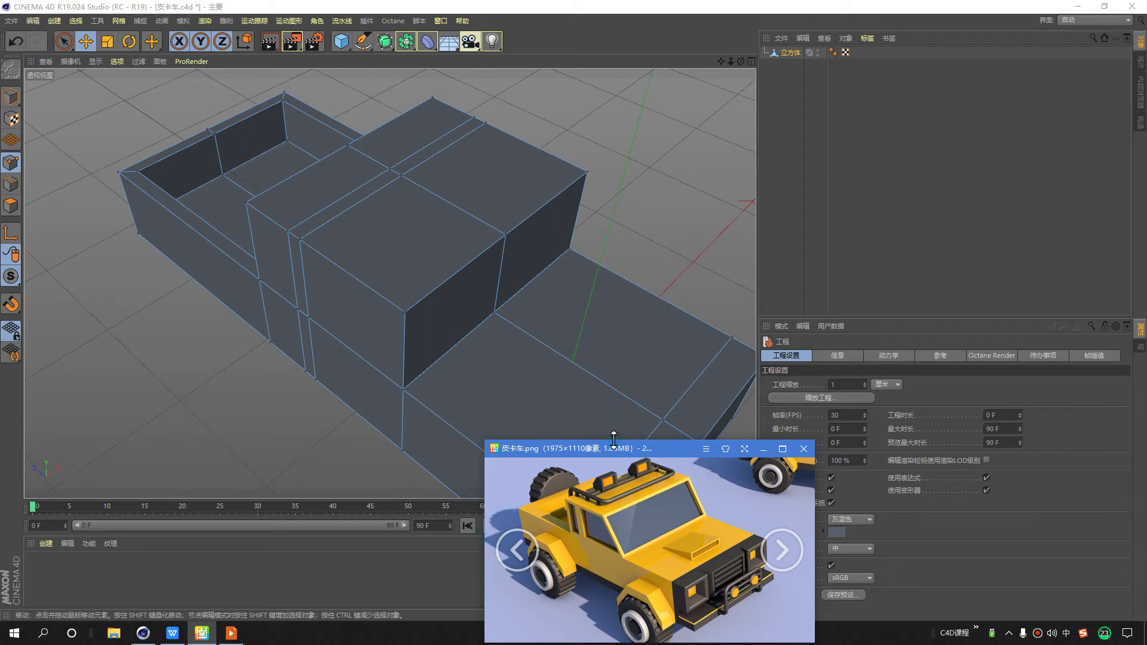
Orbit to a low side view and select the cab's top front corner point.
{"action": "left_click_drag", "start_coordinate": [657, 449], "coordinate": [625, 457]}
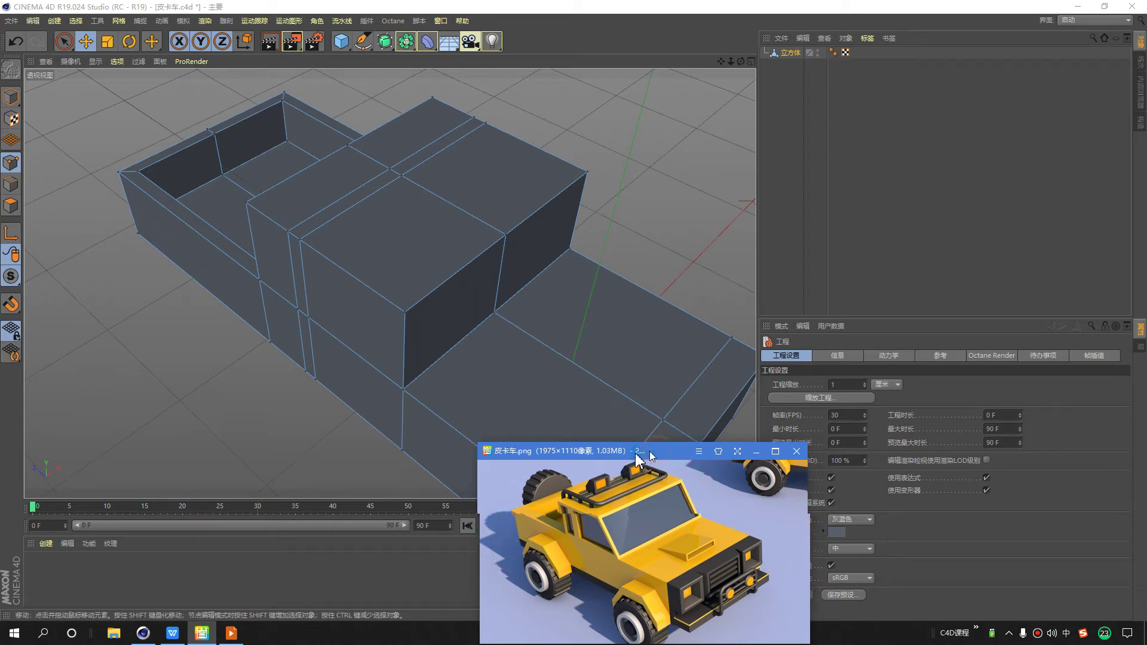
{"action": "scroll", "coordinate": [463, 335], "scroll_direction": "down", "scroll_amount": 5}
{"action": "scroll", "coordinate": [423, 376], "scroll_direction": "down", "scroll_amount": 3}
{"action": "mouse_move", "coordinate": [423, 376]}
{"action": "left_mouse_down", "text": "alt"}
{"action": "mouse_move", "coordinate": [525, 292]}
{"action": "mouse_move", "coordinate": [403, 289]}
{"action": "mouse_move", "coordinate": [431, 246]}
{"action": "mouse_move", "coordinate": [594, 275]}
{"action": "mouse_move", "coordinate": [492, 318]}
{"action": "mouse_move", "coordinate": [600, 277]}
{"action": "mouse_move", "coordinate": [480, 291]}
{"action": "mouse_move", "coordinate": [405, 274]}
{"action": "mouse_move", "coordinate": [461, 260]}
{"action": "mouse_move", "coordinate": [444, 316]}
{"action": "mouse_move", "coordinate": [509, 276]}
{"action": "mouse_move", "coordinate": [504, 302]}
{"action": "mouse_move", "coordinate": [499, 287]}
{"action": "mouse_move", "coordinate": [410, 282]}
{"action": "mouse_move", "coordinate": [426, 296]}
{"action": "mouse_move", "coordinate": [479, 276]}
{"action": "mouse_move", "coordinate": [430, 267]}
{"action": "mouse_move", "coordinate": [392, 327]}
{"action": "mouse_move", "coordinate": [389, 314]}
{"action": "mouse_move", "coordinate": [467, 316]}
{"action": "mouse_move", "coordinate": [478, 335]}
{"action": "left_mouse_up", "text": "alt"}
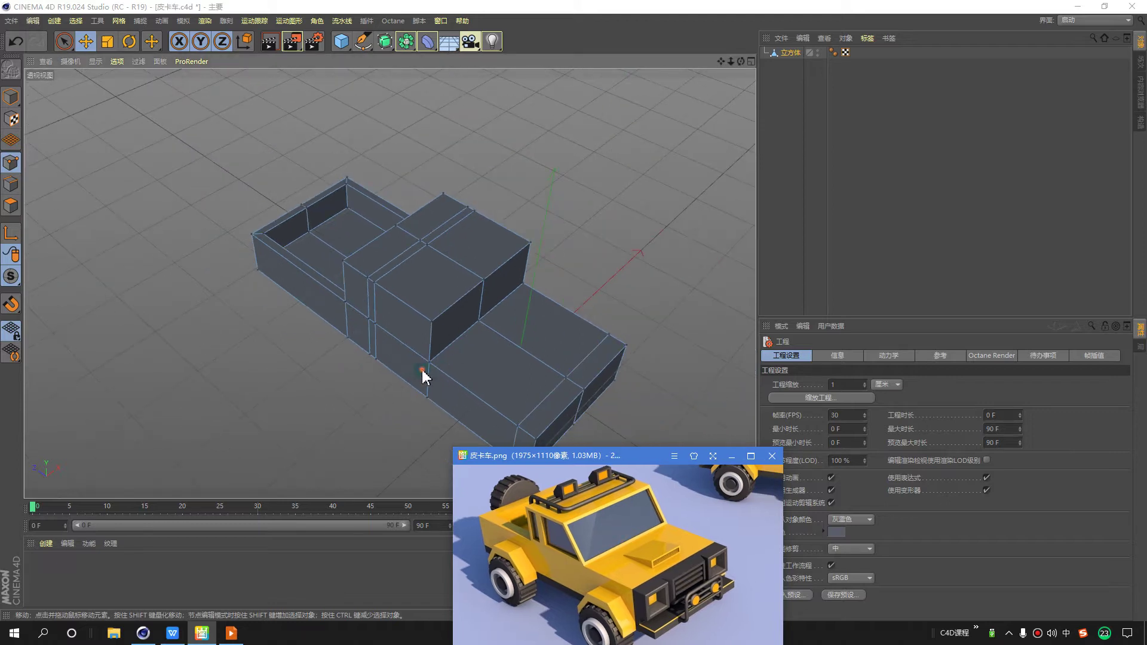
{"action": "scroll", "coordinate": [574, 538], "scroll_direction": "up", "scroll_amount": 2}
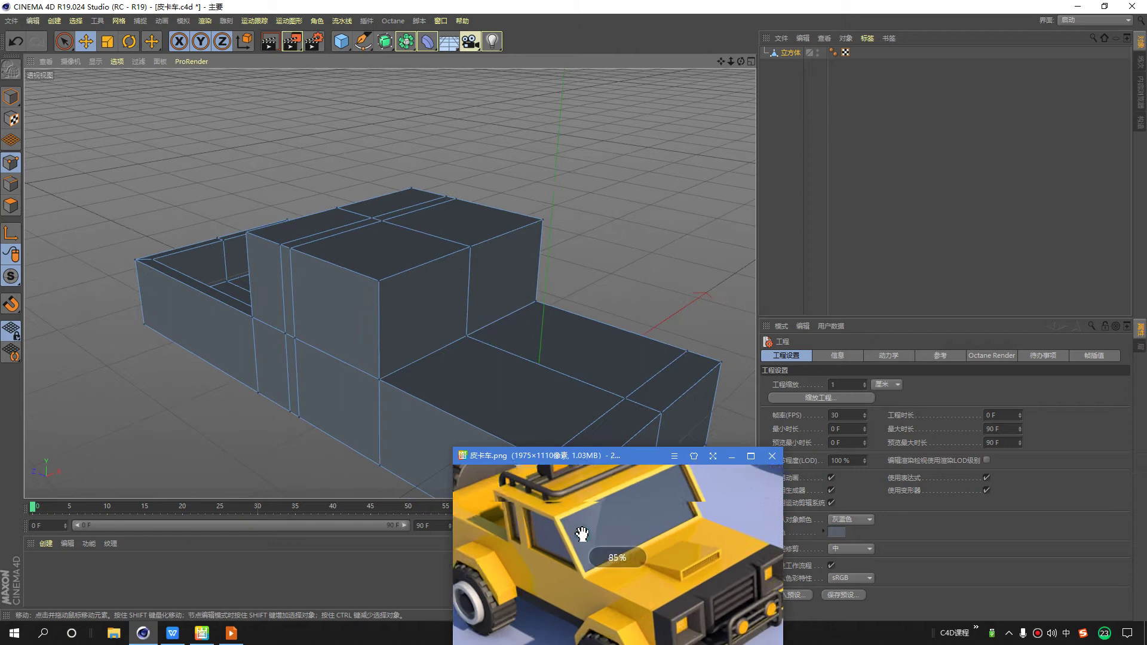
{"action": "scroll", "coordinate": [556, 532], "scroll_direction": "up", "scroll_amount": 3}
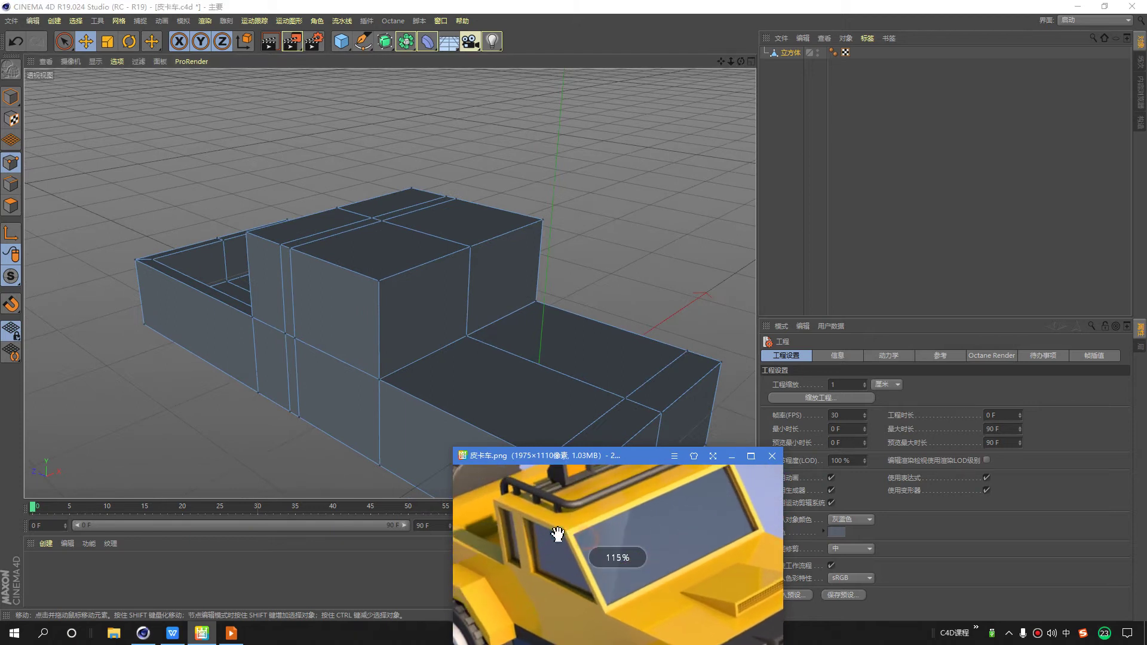
{"action": "left_click", "coordinate": [379, 280]}
Drag the cab's top front points backward to slant the windshield, then inspect the slope.
{"action": "left_click_drag", "start_coordinate": [520, 244], "coordinate": [587, 192], "text": "alt"}
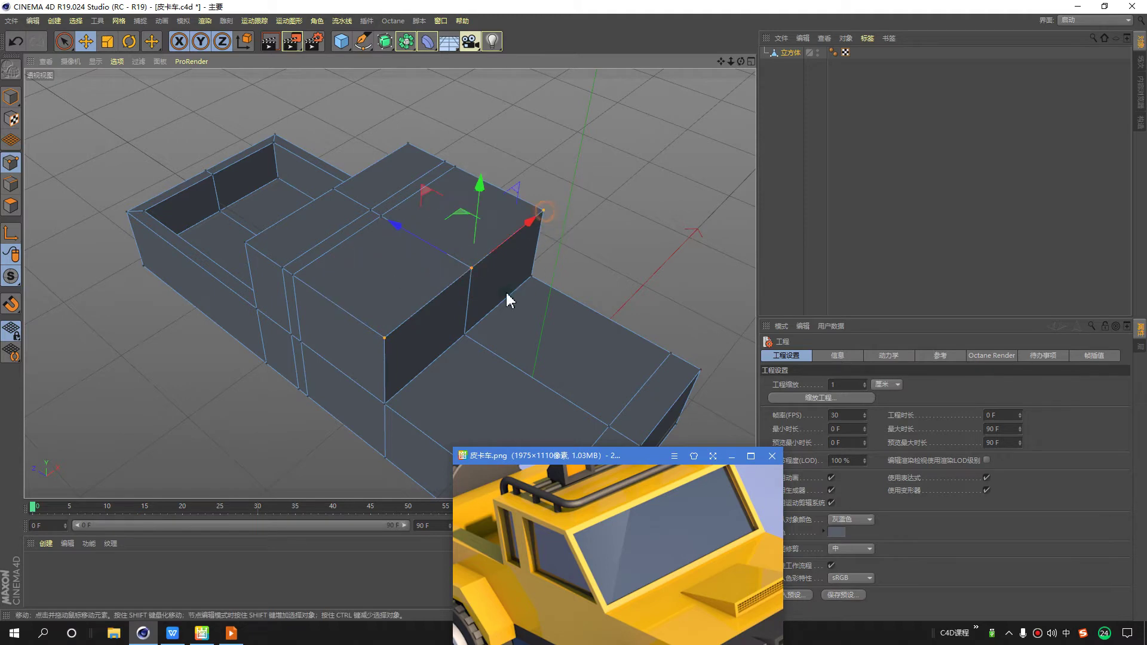
{"action": "left_click_drag", "start_coordinate": [507, 300], "coordinate": [454, 262], "text": "alt"}
{"action": "mouse_move", "coordinate": [401, 225]}
{"action": "left_mouse_down"}
{"action": "mouse_move", "coordinate": [349, 226]}
{"action": "mouse_move", "coordinate": [381, 256]}
{"action": "mouse_move", "coordinate": [447, 271]}
{"action": "mouse_move", "coordinate": [368, 273]}
{"action": "mouse_move", "coordinate": [422, 309]}
{"action": "mouse_move", "coordinate": [430, 297]}
{"action": "mouse_move", "coordinate": [389, 276]}
{"action": "left_mouse_up"}
{"action": "mouse_move", "coordinate": [408, 323]}
{"action": "left_mouse_down", "text": "alt"}
{"action": "mouse_move", "coordinate": [376, 322]}
{"action": "mouse_move", "coordinate": [371, 302]}
{"action": "mouse_move", "coordinate": [456, 310]}
{"action": "mouse_move", "coordinate": [371, 310]}
{"action": "mouse_move", "coordinate": [451, 307]}
{"action": "mouse_move", "coordinate": [366, 300]}
{"action": "mouse_move", "coordinate": [463, 333]}
{"action": "left_mouse_up", "text": "alt"}
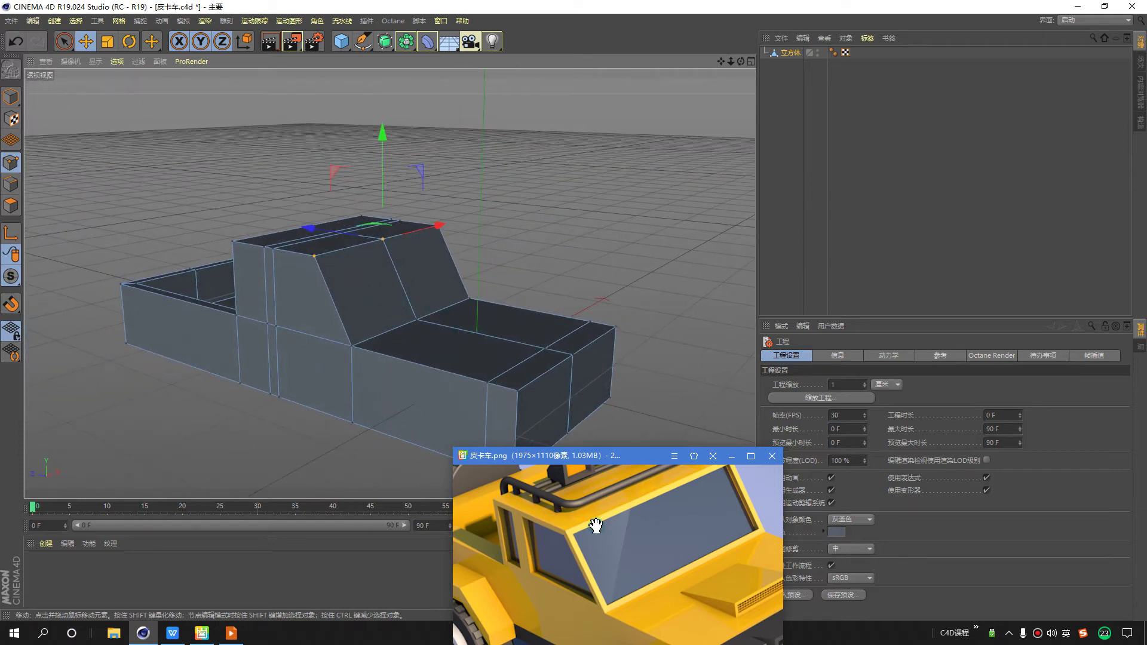
{"action": "scroll", "coordinate": [589, 534], "scroll_direction": "down", "scroll_amount": 2}
{"action": "scroll", "coordinate": [581, 545], "scroll_direction": "up", "scroll_amount": 3}
{"action": "scroll", "coordinate": [614, 550], "scroll_direction": "up", "scroll_amount": 1}
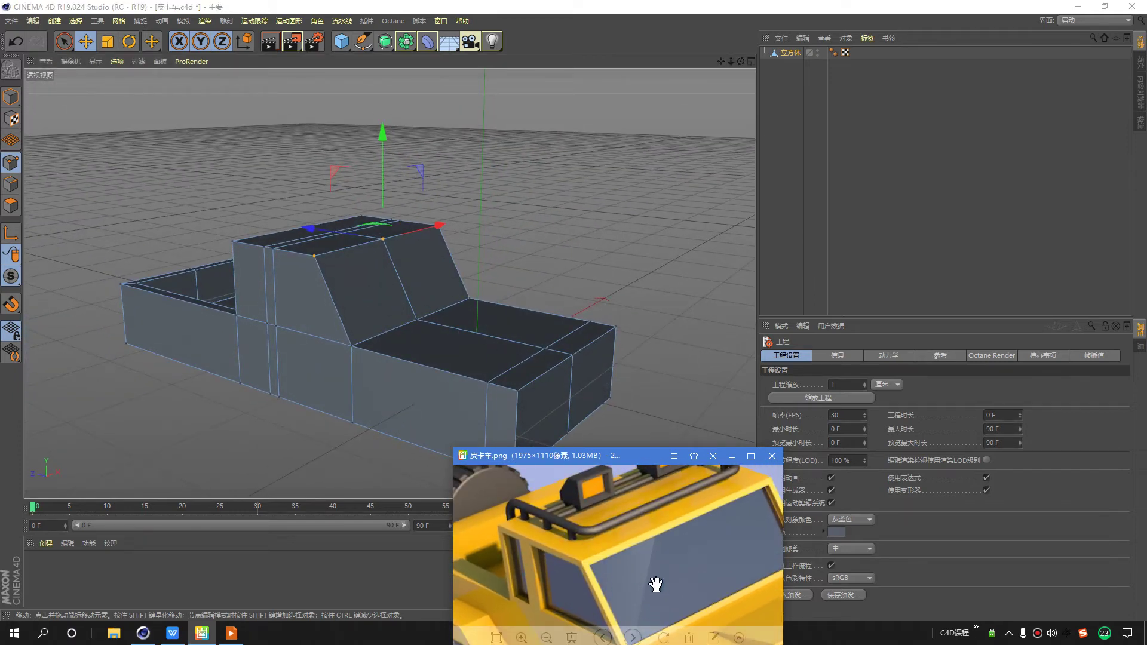
{"action": "left_click_drag", "start_coordinate": [656, 585], "coordinate": [615, 556]}
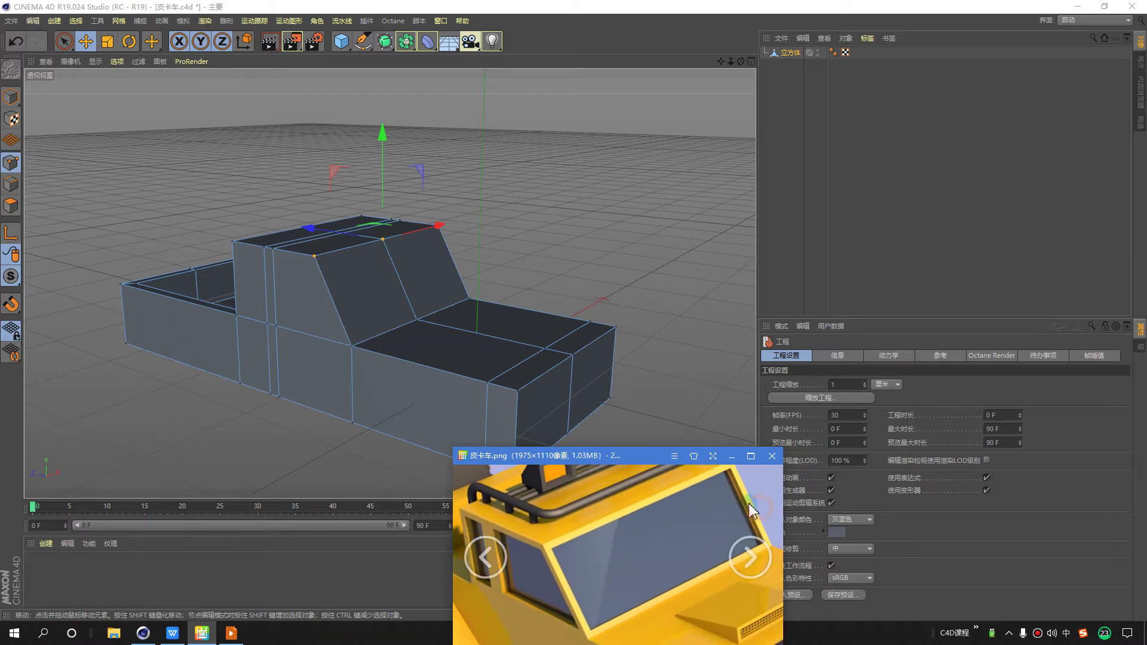
{"action": "left_click_drag", "start_coordinate": [409, 298], "coordinate": [302, 235], "text": "alt"}
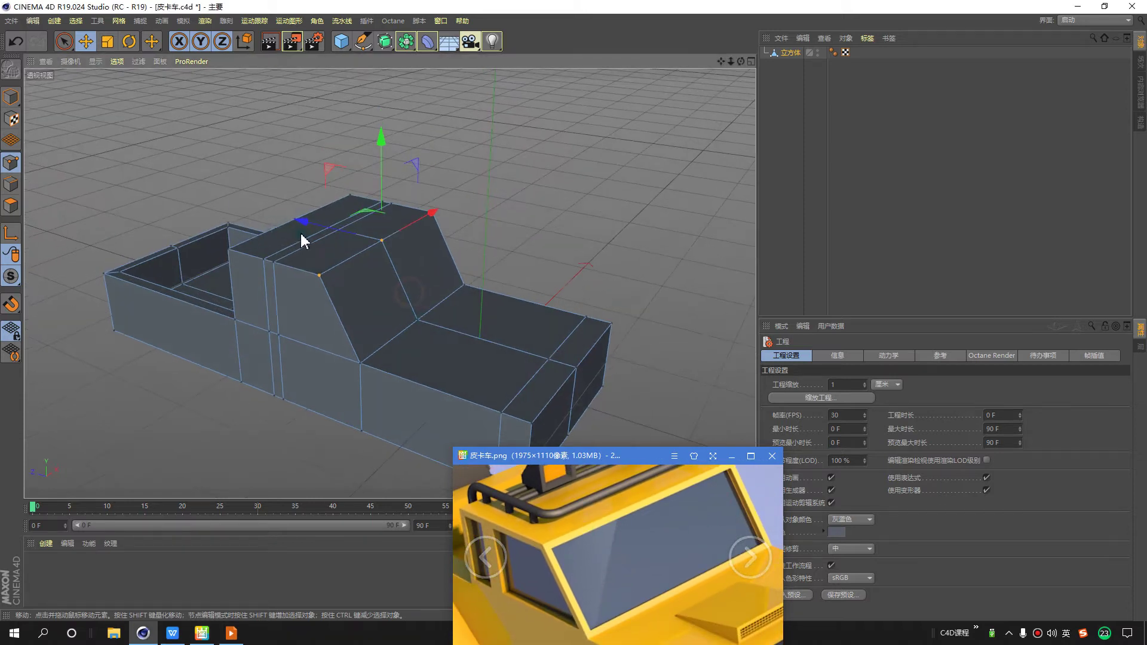
{"action": "left_click", "coordinate": [87, 46]}
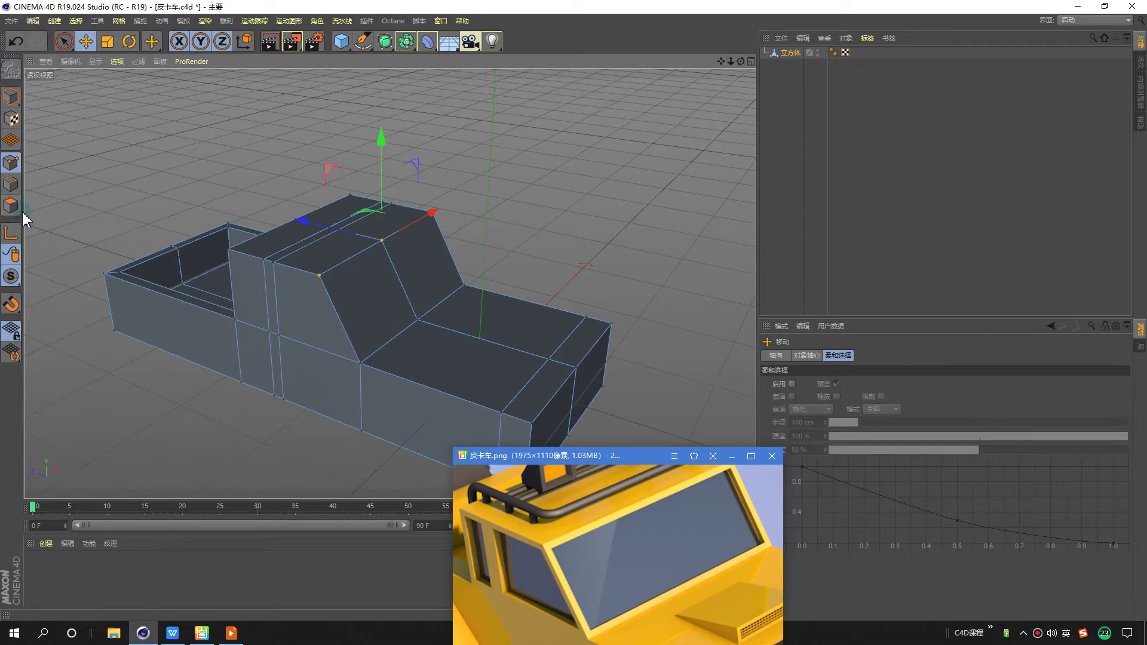
In Polygon mode, select the cab's two side-window faces and the windshield faces together.
{"action": "left_click", "coordinate": [11, 208]}
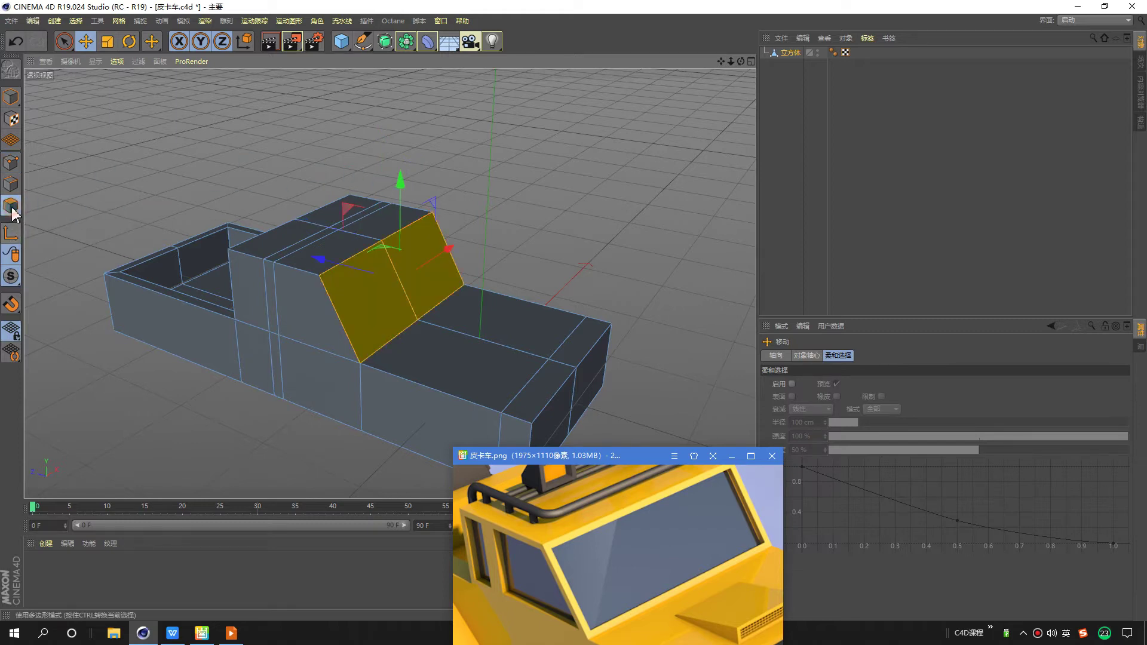
{"action": "left_click", "coordinate": [249, 287]}
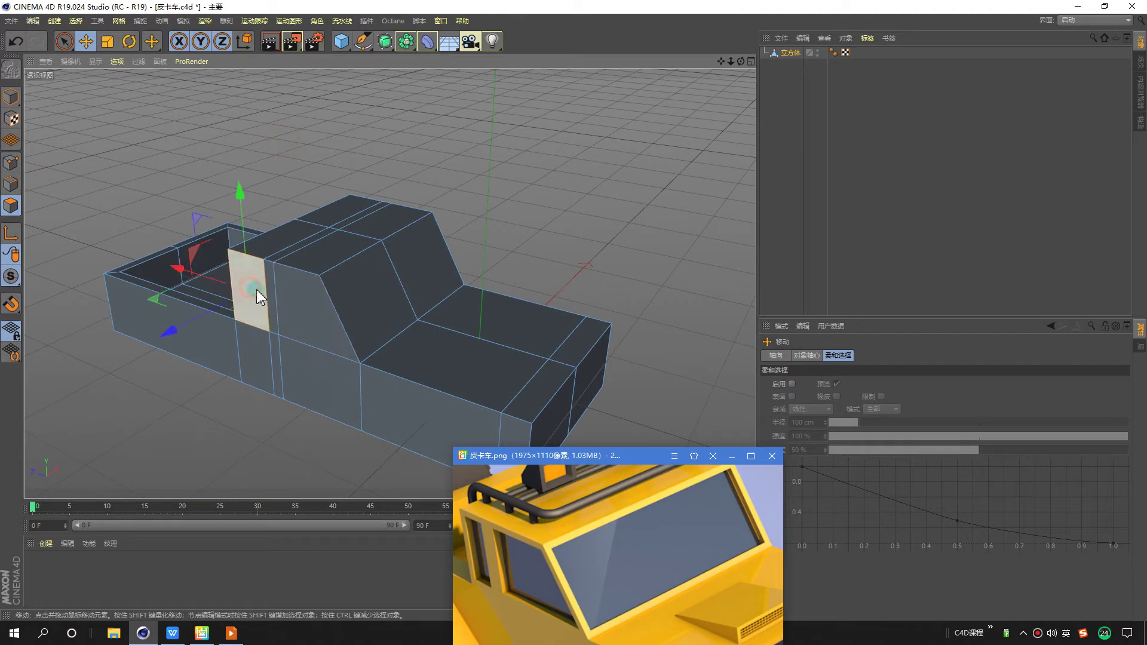
{"action": "left_click", "coordinate": [304, 302], "text": "shift"}
{"action": "left_click", "coordinate": [389, 295], "text": "shift"}
{"action": "mouse_move", "coordinate": [569, 257]}
{"action": "left_mouse_down", "text": "alt"}
{"action": "mouse_move", "coordinate": [453, 238]}
{"action": "mouse_move", "coordinate": [335, 245]}
{"action": "mouse_move", "coordinate": [455, 210]}
{"action": "mouse_move", "coordinate": [564, 223]}
{"action": "mouse_move", "coordinate": [499, 201]}
{"action": "left_mouse_up", "text": "alt"}
{"action": "right_click", "coordinate": [499, 170]}
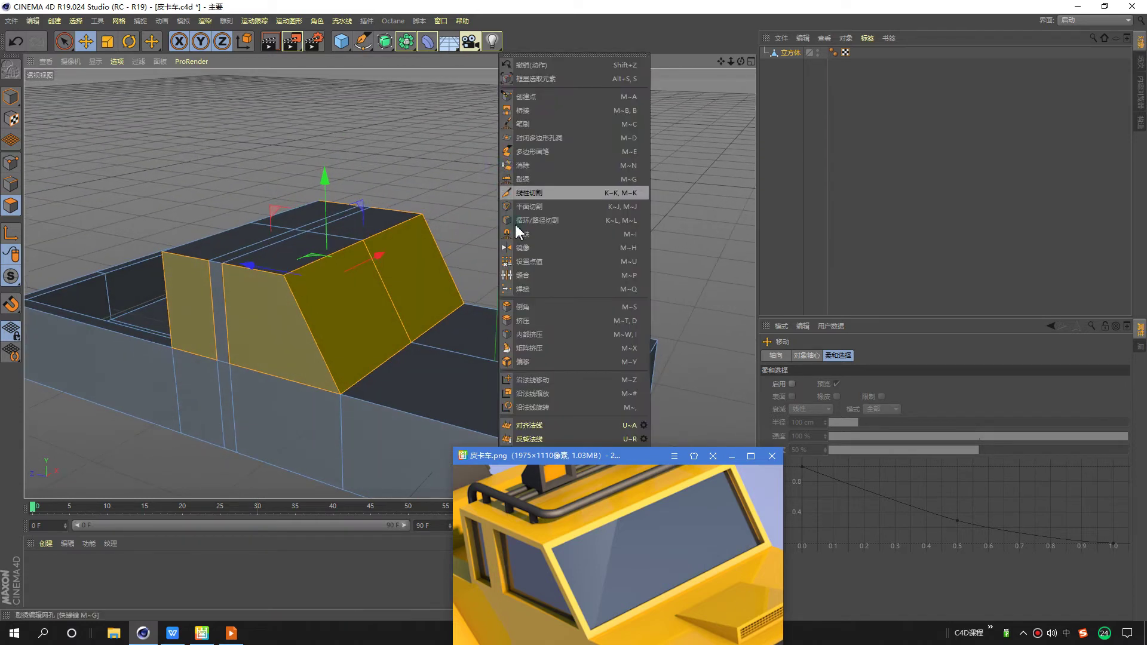
{"action": "left_click", "coordinate": [547, 303]}
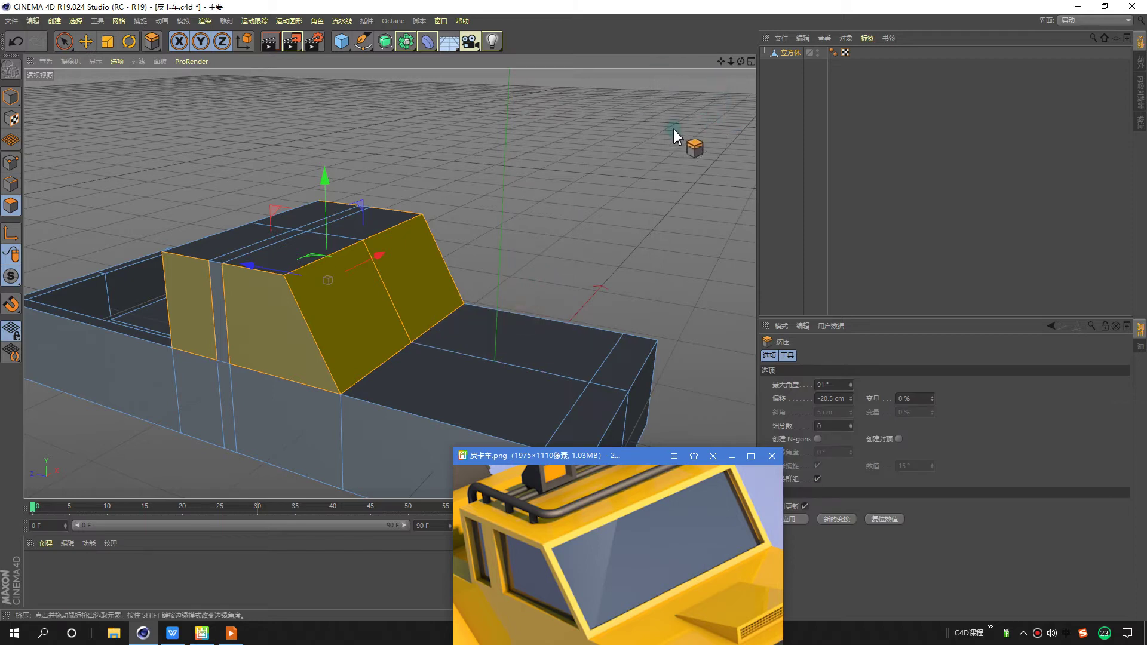
{"action": "left_click_drag", "start_coordinate": [521, 128], "coordinate": [333, 282]}
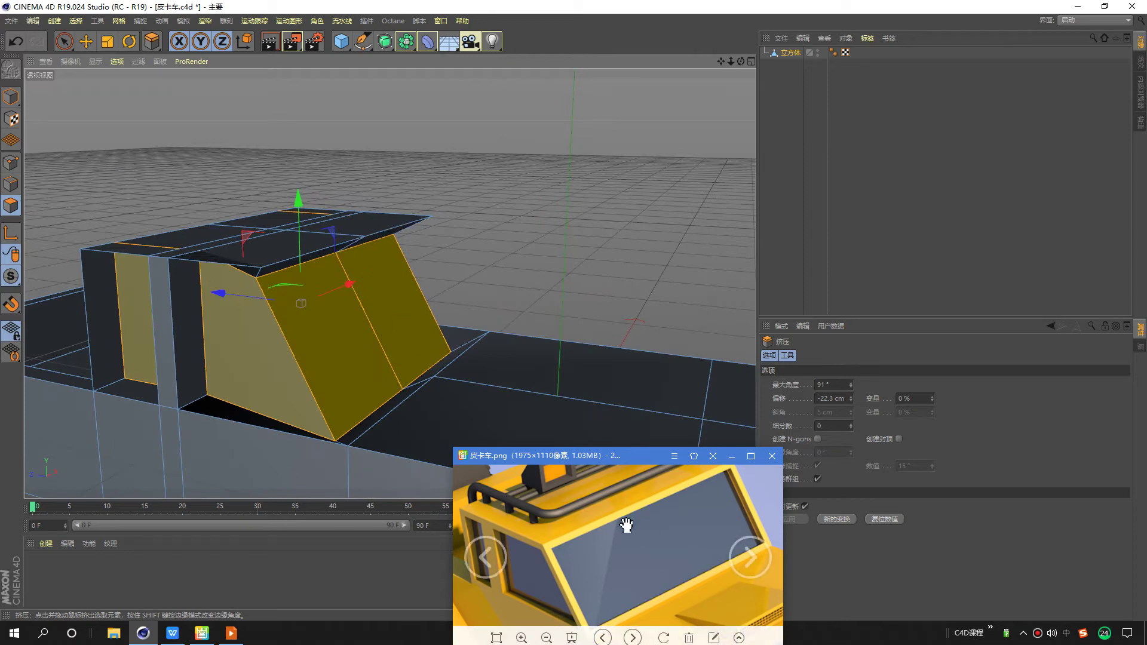
{"action": "scroll", "coordinate": [627, 525], "scroll_direction": "up", "scroll_amount": 5}
{"action": "scroll", "coordinate": [590, 524], "scroll_direction": "down", "scroll_amount": 2}
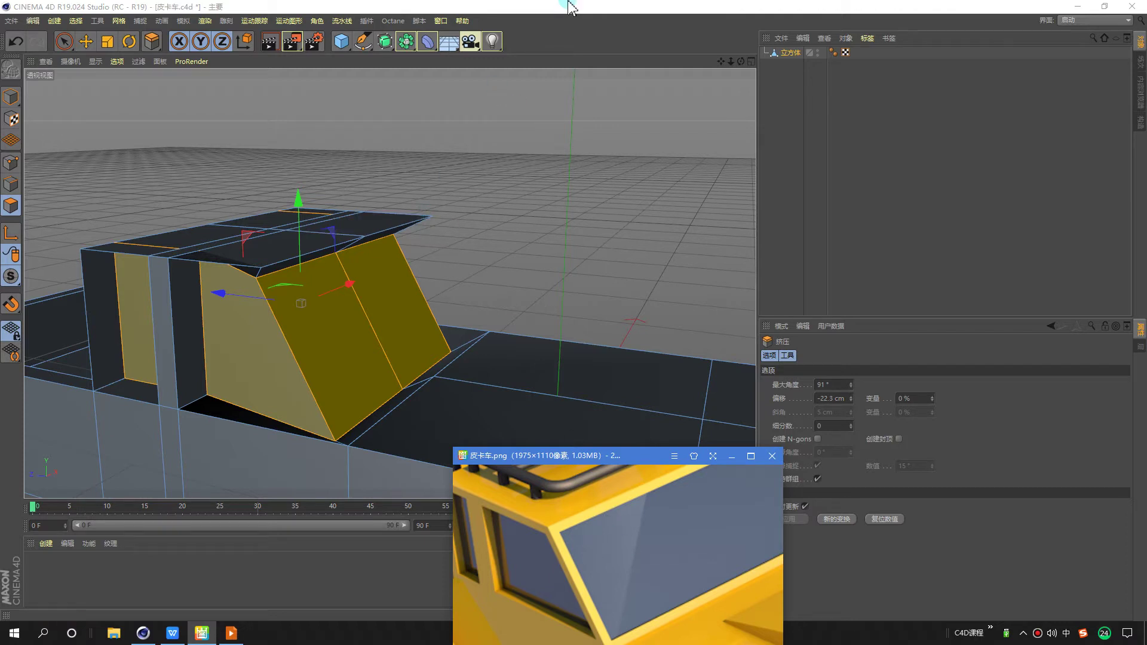
{"action": "key", "text": "ctrl+z"}
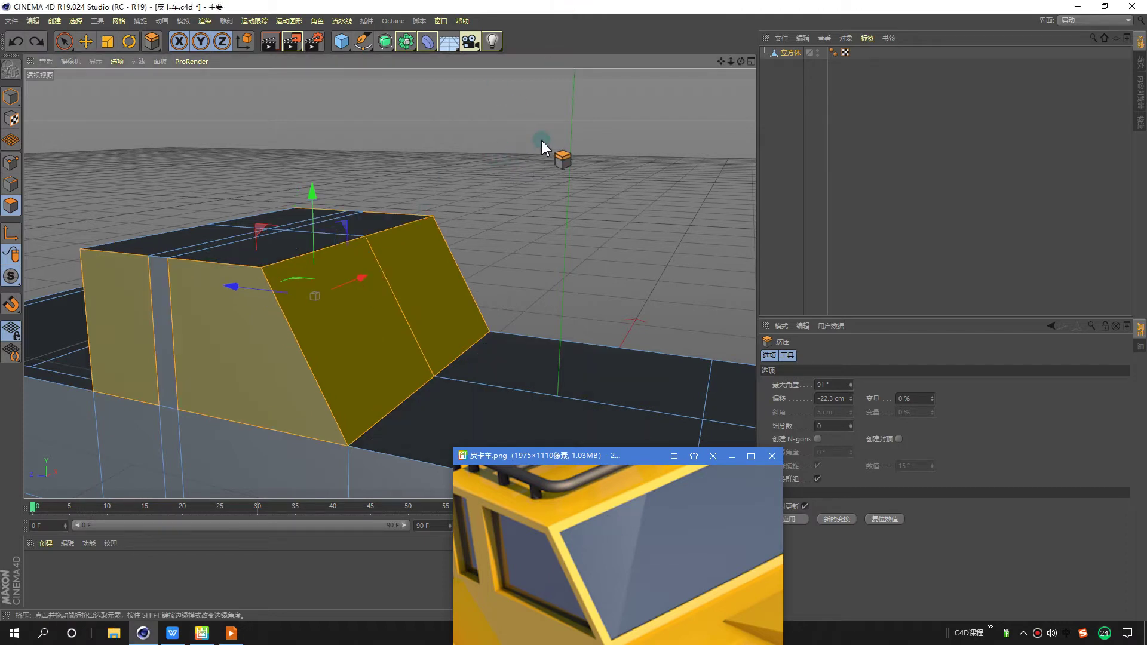
Inner-extrude the window faces to leave a border frame around each.
{"action": "right_click", "coordinate": [543, 148]}
{"action": "left_click", "coordinate": [589, 329]}
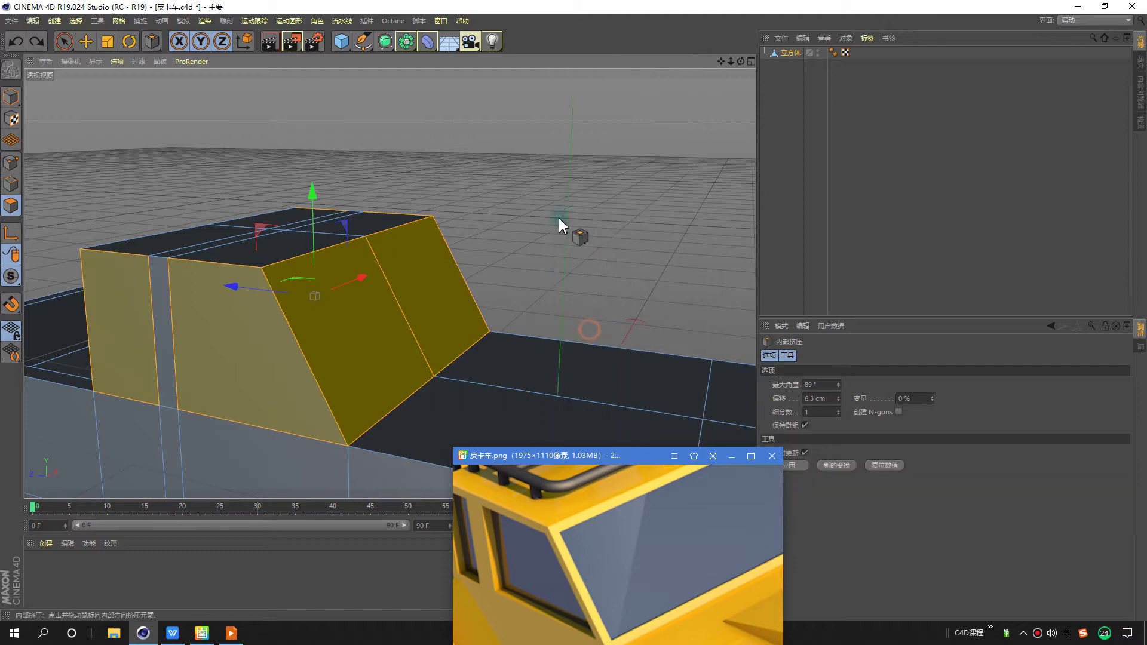
{"action": "left_click_drag", "start_coordinate": [562, 225], "coordinate": [587, 227]}
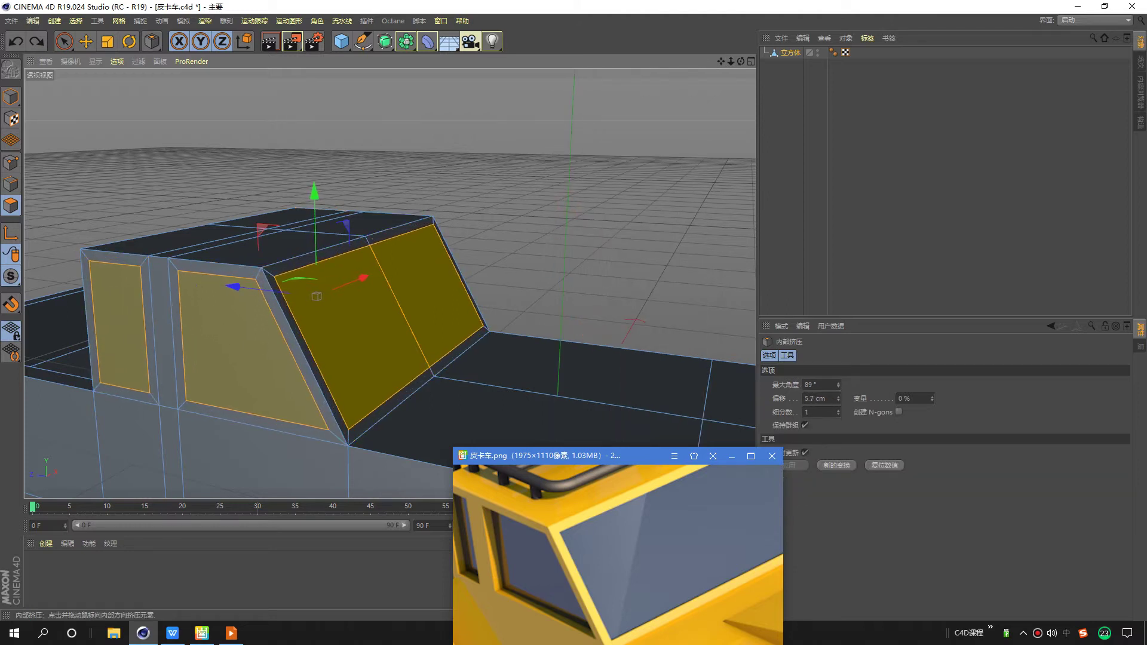
Extrude the inset window faces inward to about -4.1 cm so the glass sits recessed.
{"action": "right_click", "coordinate": [566, 191]}
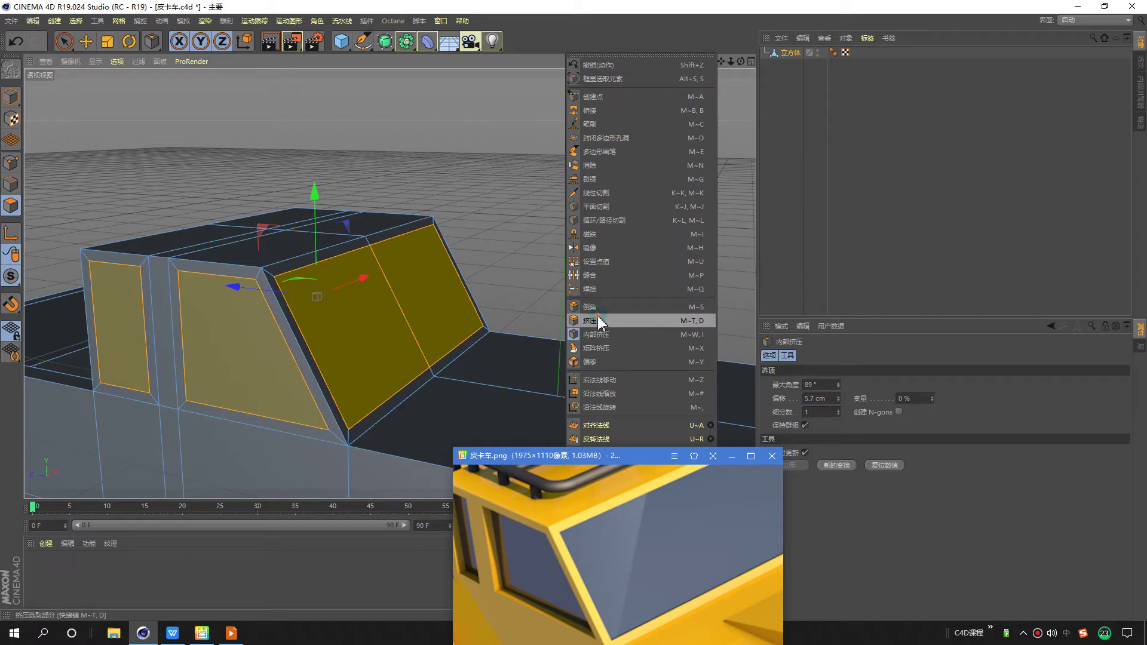
{"action": "left_click", "coordinate": [600, 321]}
{"action": "mouse_move", "coordinate": [649, 161]}
{"action": "left_mouse_down"}
{"action": "mouse_move", "coordinate": [663, 161]}
{"action": "mouse_move", "coordinate": [504, 149]}
{"action": "mouse_move", "coordinate": [461, 159]}
{"action": "mouse_move", "coordinate": [402, 127]}
{"action": "mouse_move", "coordinate": [392, 224]}
{"action": "mouse_move", "coordinate": [332, 198]}
{"action": "mouse_move", "coordinate": [477, 295]}
{"action": "mouse_move", "coordinate": [580, 280]}
{"action": "mouse_move", "coordinate": [456, 264]}
{"action": "mouse_move", "coordinate": [717, 242]}
{"action": "left_mouse_up"}
{"action": "left_click", "coordinate": [848, 230]}
{"action": "mouse_move", "coordinate": [395, 278]}
{"action": "left_mouse_down", "text": "alt"}
{"action": "mouse_move", "coordinate": [532, 299]}
{"action": "mouse_move", "coordinate": [481, 225]}
{"action": "mouse_move", "coordinate": [413, 221]}
{"action": "mouse_move", "coordinate": [562, 222]}
{"action": "mouse_move", "coordinate": [533, 248]}
{"action": "mouse_move", "coordinate": [476, 251]}
{"action": "mouse_move", "coordinate": [487, 261]}
{"action": "left_mouse_up", "text": "alt"}
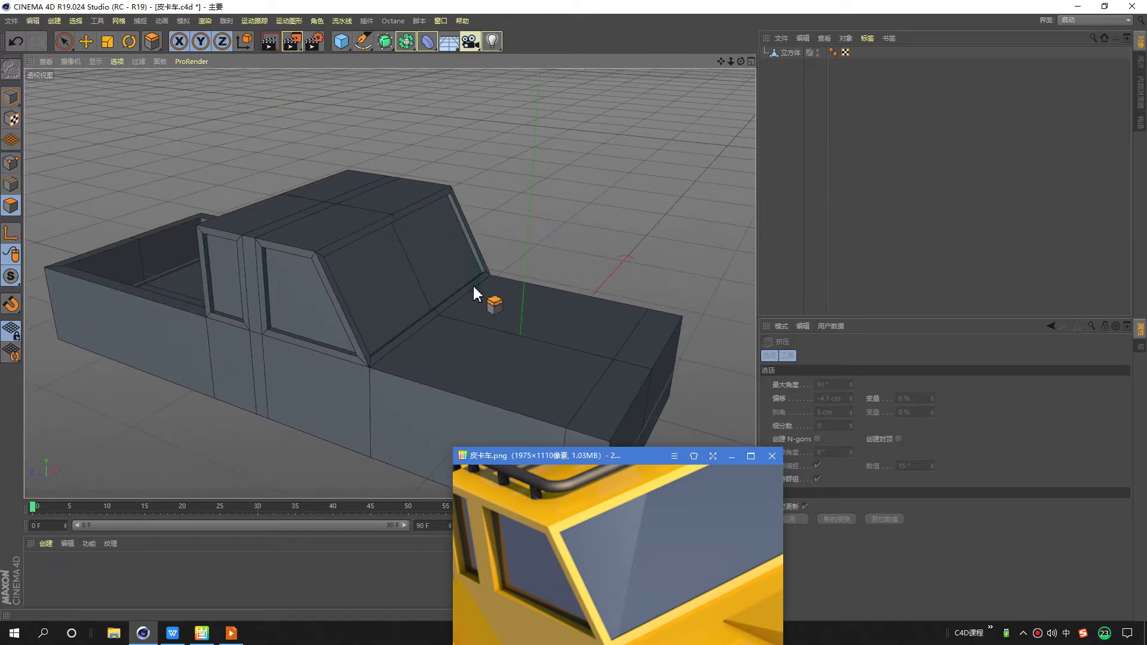
{"action": "scroll", "coordinate": [604, 530], "scroll_direction": "down", "scroll_amount": 3}
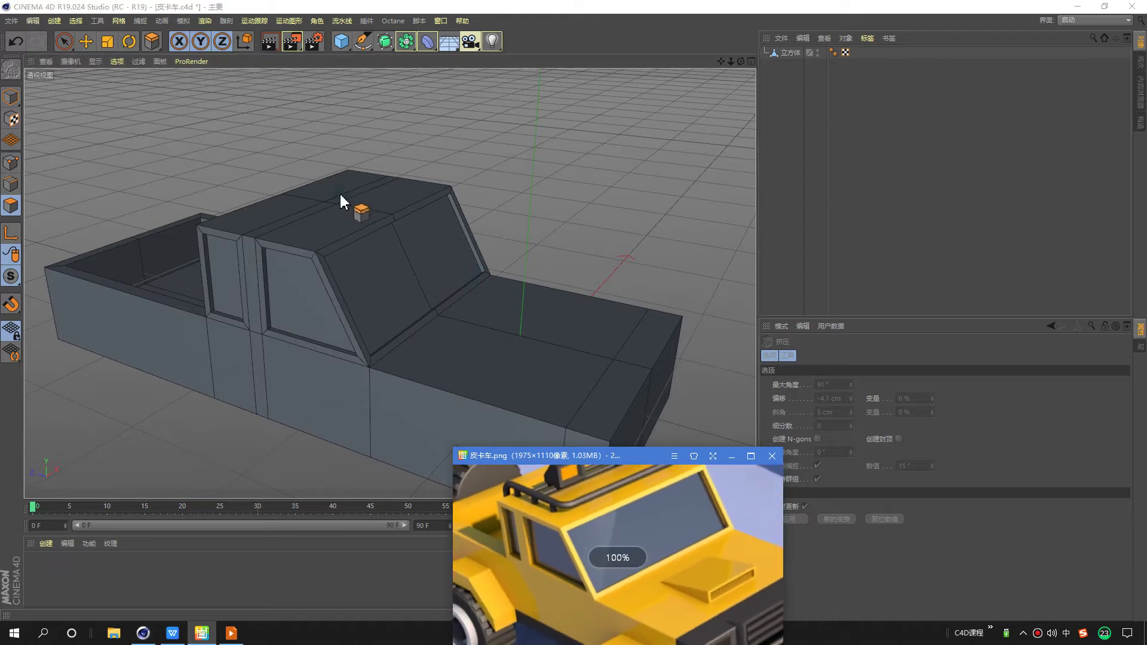
{"action": "mouse_move", "coordinate": [655, 529]}
{"action": "left_mouse_down"}
{"action": "mouse_move", "coordinate": [649, 520]}
{"action": "mouse_move", "coordinate": [610, 542]}
{"action": "left_mouse_up"}
{"action": "scroll", "coordinate": [609, 541], "scroll_direction": "down", "scroll_amount": 3}
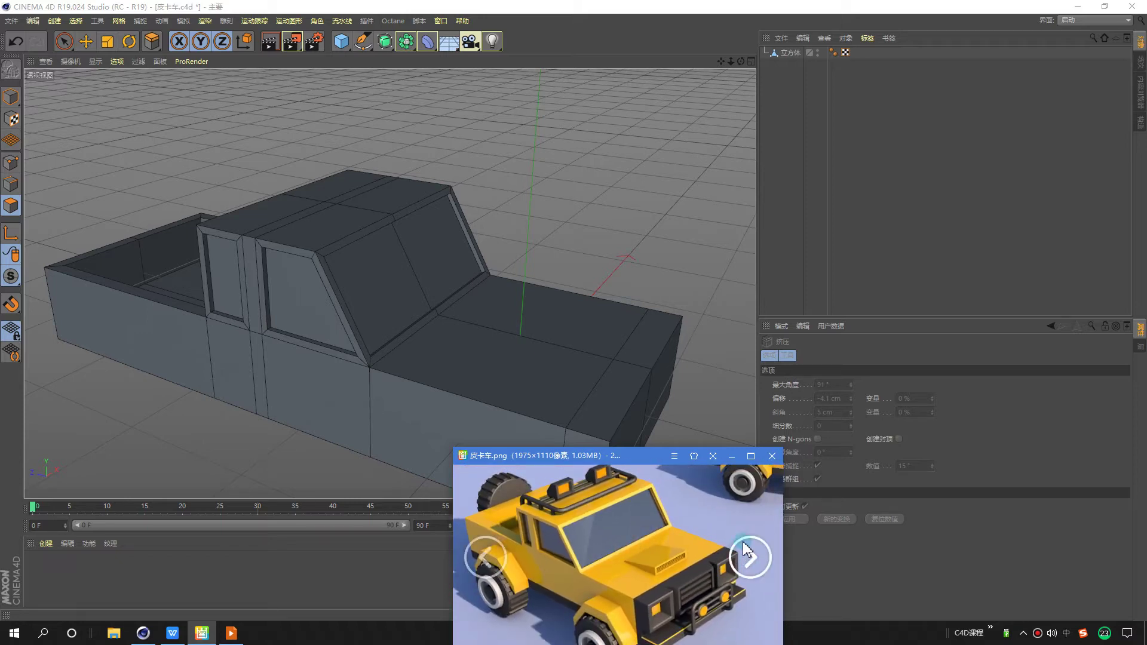
Show the wireframe truck reference image and zoom and orbit the perspective view.
{"action": "left_click", "coordinate": [747, 568]}
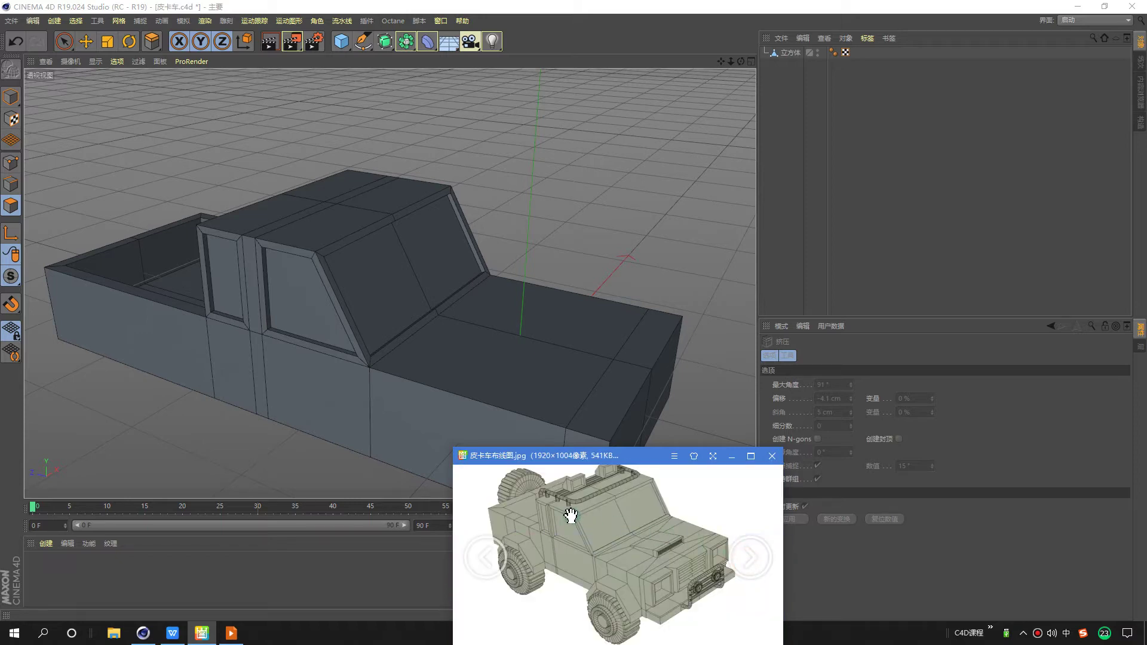
{"action": "scroll", "coordinate": [571, 515], "scroll_direction": "up", "scroll_amount": 1}
{"action": "scroll", "coordinate": [568, 523], "scroll_direction": "up", "scroll_amount": 1}
{"action": "scroll", "coordinate": [565, 532], "scroll_direction": "up", "scroll_amount": 1}
{"action": "scroll", "coordinate": [558, 544], "scroll_direction": "up", "scroll_amount": 1}
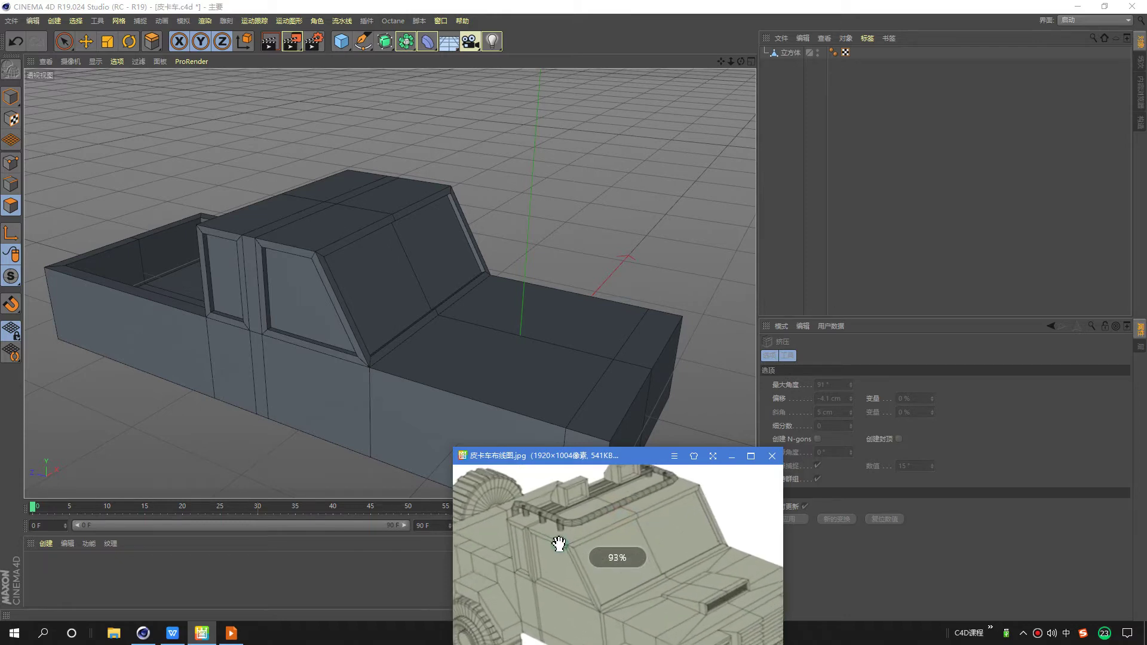
{"action": "scroll", "coordinate": [559, 543], "scroll_direction": "up", "scroll_amount": 1}
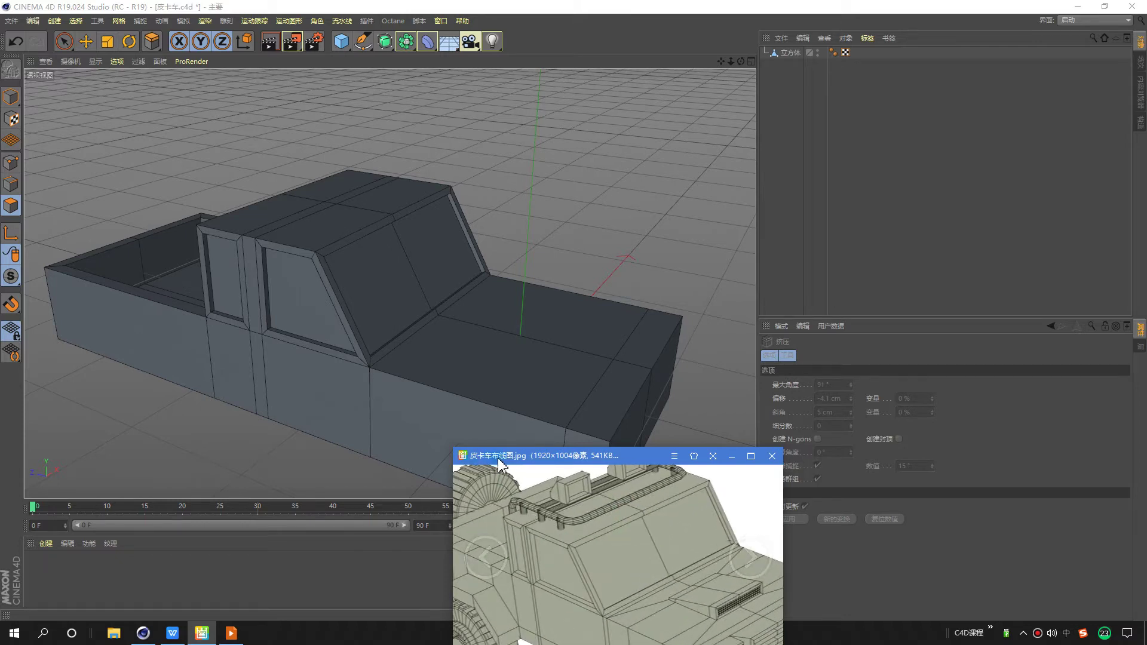
{"action": "scroll", "coordinate": [568, 523], "scroll_direction": "up", "scroll_amount": 1}
{"action": "scroll", "coordinate": [596, 545], "scroll_direction": "down", "scroll_amount": 1}
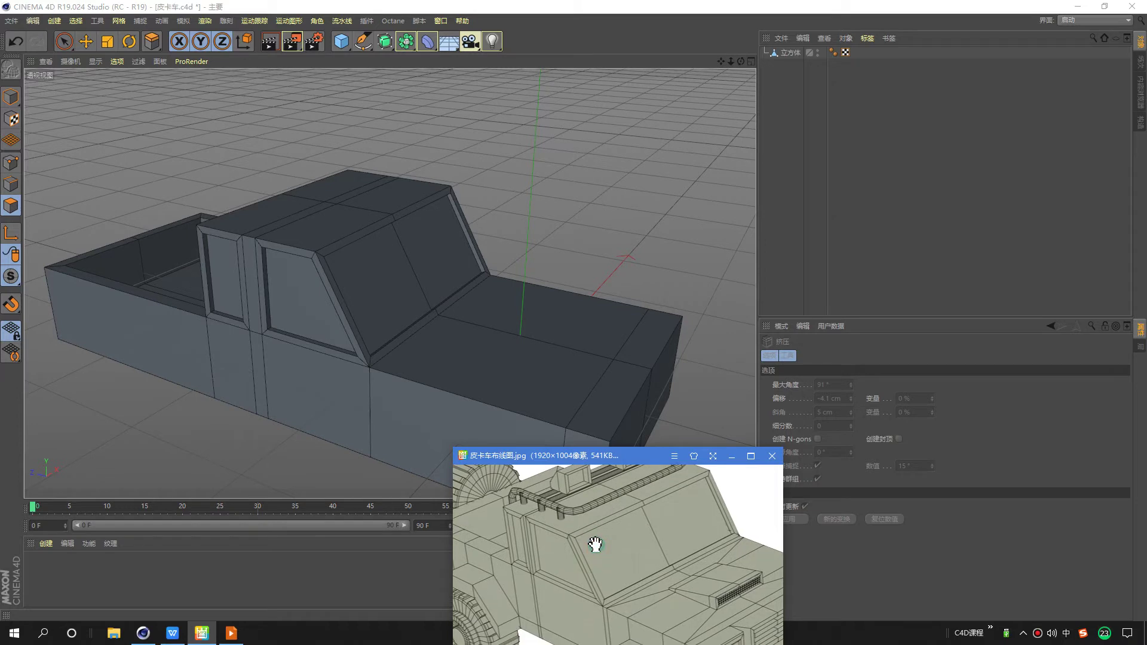
{"action": "mouse_move", "coordinate": [478, 346]}
{"action": "left_mouse_down", "text": "alt"}
{"action": "mouse_move", "coordinate": [440, 322]}
{"action": "mouse_move", "coordinate": [443, 334]}
{"action": "left_mouse_up", "text": "alt"}
{"action": "scroll", "coordinate": [705, 556], "scroll_direction": "down", "scroll_amount": 2}
{"action": "scroll", "coordinate": [705, 556], "scroll_direction": "down", "scroll_amount": 2}
{"action": "scroll", "coordinate": [654, 575], "scroll_direction": "up", "scroll_amount": 1}
{"action": "scroll", "coordinate": [663, 575], "scroll_direction": "up", "scroll_amount": 1}
{"action": "scroll", "coordinate": [683, 575], "scroll_direction": "up", "scroll_amount": 1}
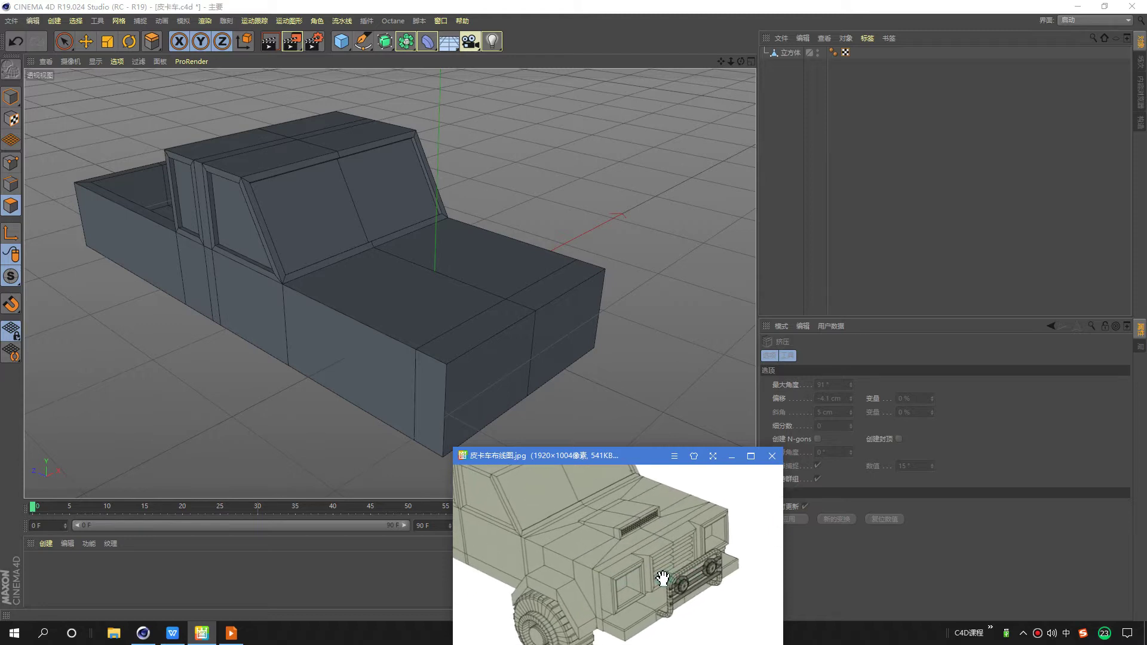
{"action": "scroll", "coordinate": [664, 574], "scroll_direction": "up", "scroll_amount": 2}
{"action": "scroll", "coordinate": [670, 569], "scroll_direction": "up", "scroll_amount": 1}
{"action": "scroll", "coordinate": [675, 562], "scroll_direction": "up", "scroll_amount": 1}
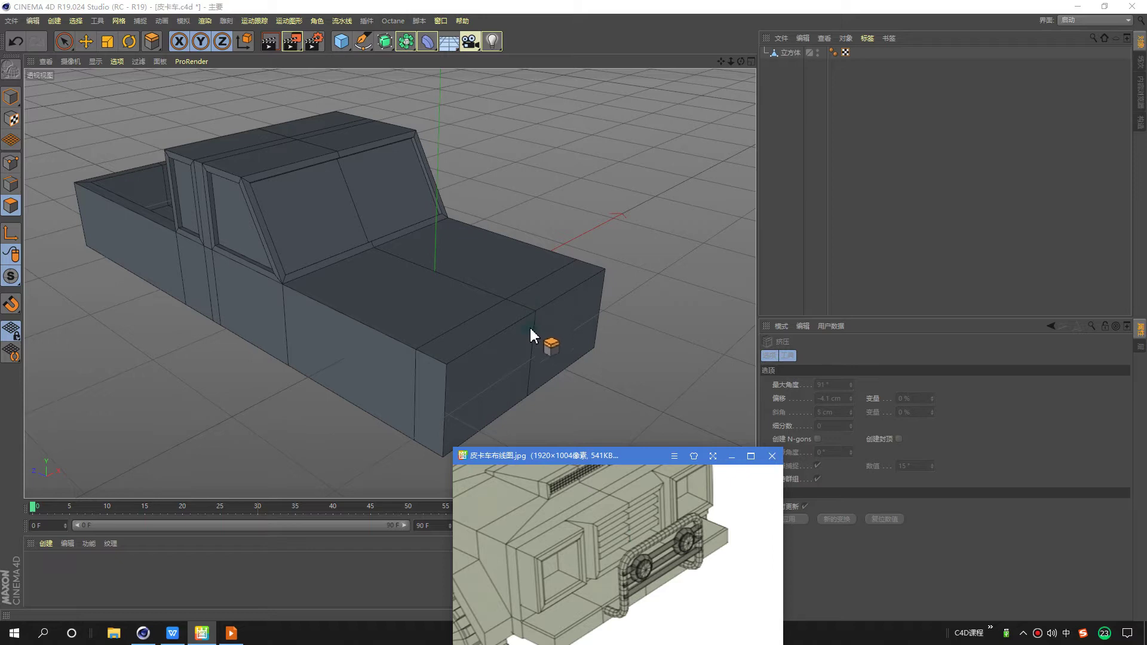
Orbit the perspective view around to inspect the truck's hood and front face.
{"action": "middle_click_drag", "start_coordinate": [558, 357], "coordinate": [479, 286], "text": "alt"}
{"action": "left_click_drag", "start_coordinate": [451, 288], "coordinate": [445, 285], "text": "alt"}
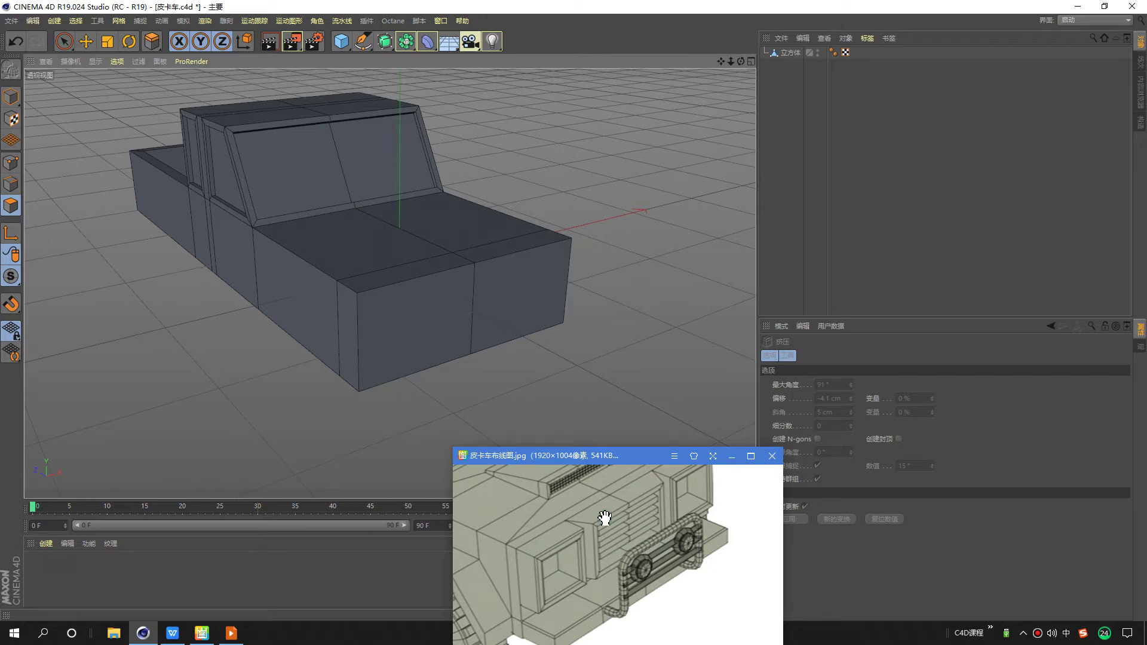
{"action": "mouse_move", "coordinate": [383, 224]}
{"action": "left_mouse_down", "text": "alt"}
{"action": "mouse_move", "coordinate": [397, 218]}
{"action": "mouse_move", "coordinate": [362, 225]}
{"action": "left_mouse_up", "text": "alt"}
{"action": "left_click_drag", "start_coordinate": [403, 281], "coordinate": [407, 286], "text": "alt"}
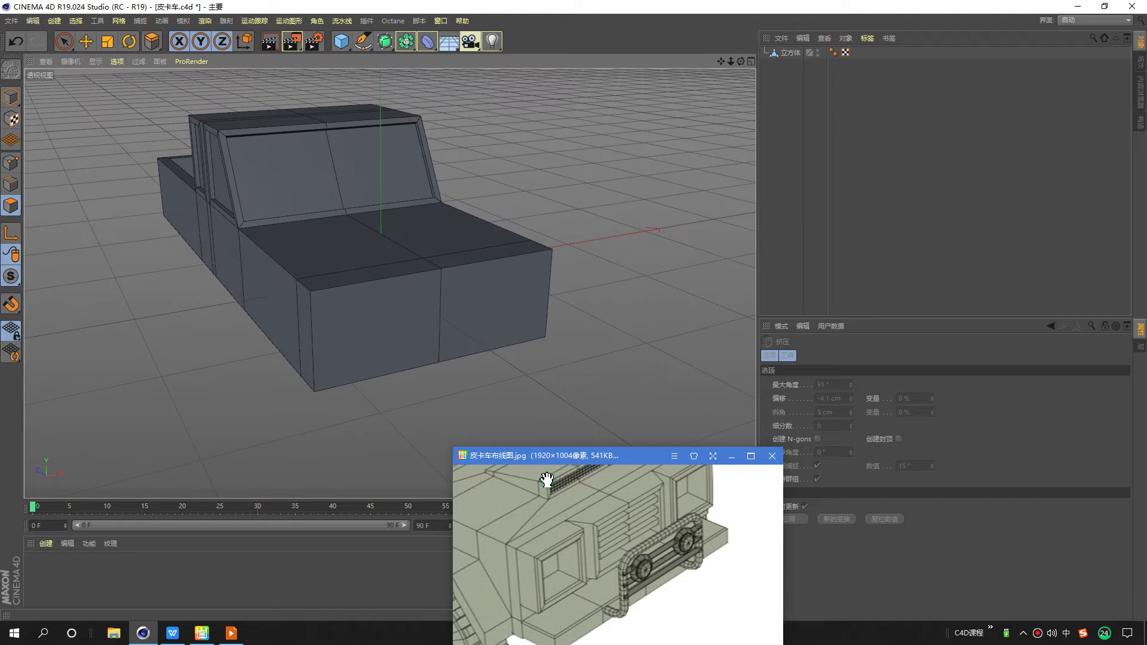
{"action": "scroll", "coordinate": [582, 526], "scroll_direction": "down", "scroll_amount": 1}
{"action": "scroll", "coordinate": [598, 537], "scroll_direction": "down", "scroll_amount": 1}
{"action": "scroll", "coordinate": [597, 538], "scroll_direction": "down", "scroll_amount": 1}
{"action": "scroll", "coordinate": [398, 349], "scroll_direction": "down", "scroll_amount": 2}
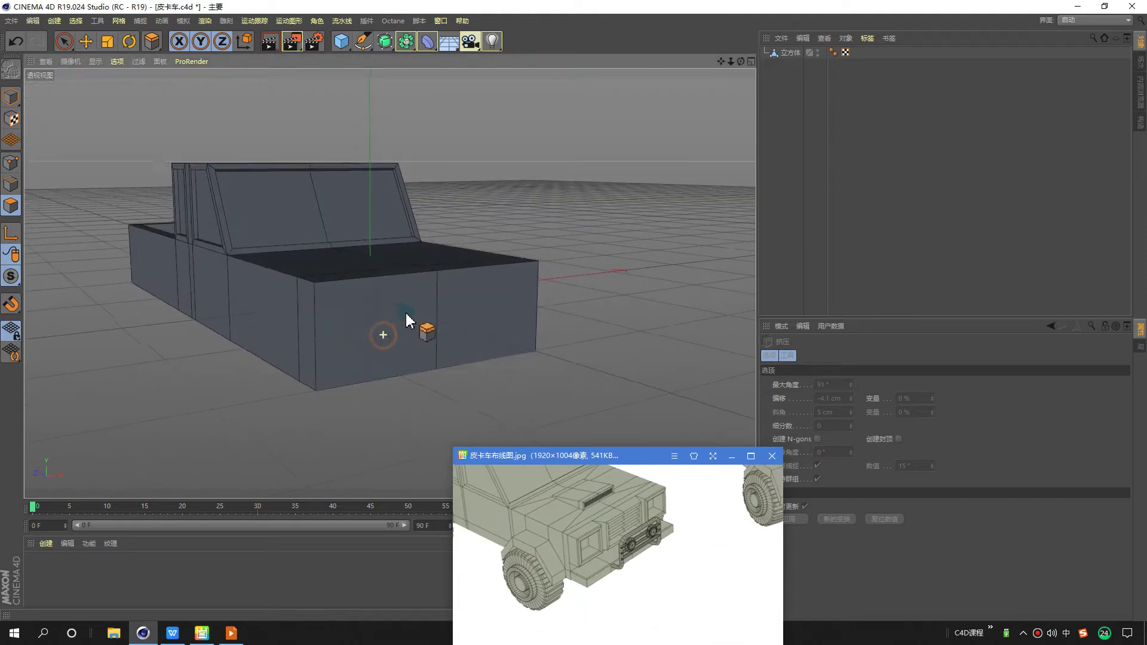
{"action": "left_click_drag", "start_coordinate": [410, 339], "coordinate": [417, 339], "text": "alt"}
{"action": "scroll", "coordinate": [416, 339], "scroll_direction": "down", "scroll_amount": 2}
{"action": "scroll", "coordinate": [632, 536], "scroll_direction": "up", "scroll_amount": 1}
{"action": "scroll", "coordinate": [632, 536], "scroll_direction": "up", "scroll_amount": 2}
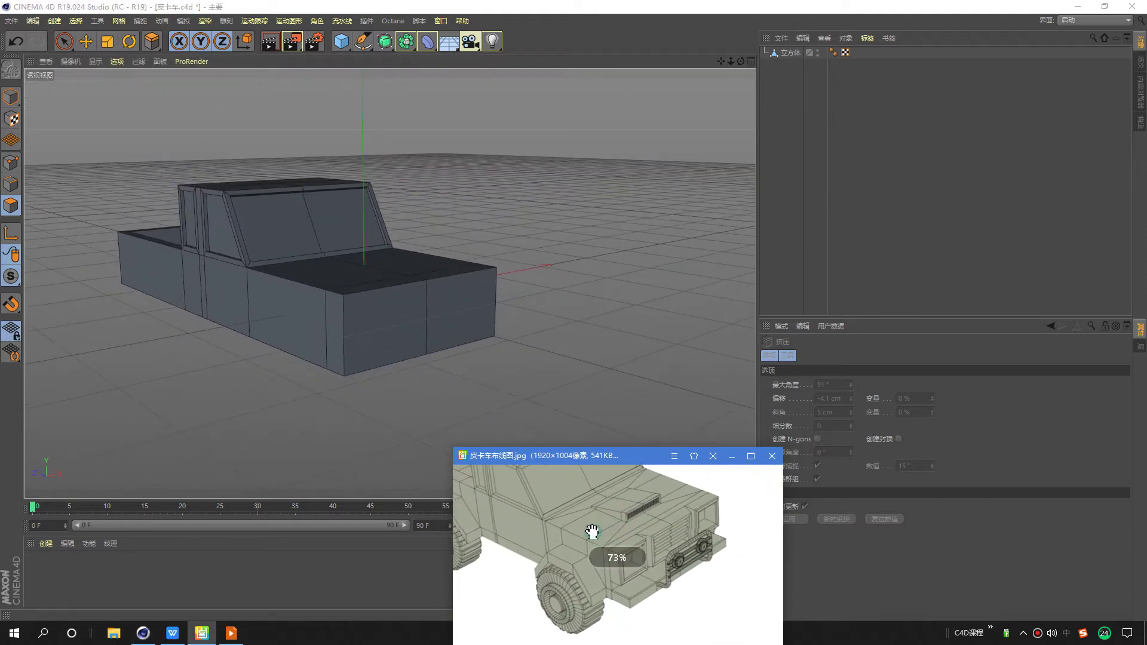
{"action": "mouse_move", "coordinate": [320, 346]}
{"action": "left_mouse_down", "text": "alt"}
{"action": "mouse_move", "coordinate": [356, 347]}
{"action": "mouse_move", "coordinate": [332, 358]}
{"action": "mouse_move", "coordinate": [372, 351]}
{"action": "mouse_move", "coordinate": [354, 363]}
{"action": "mouse_move", "coordinate": [476, 359]}
{"action": "left_mouse_up", "text": "alt"}
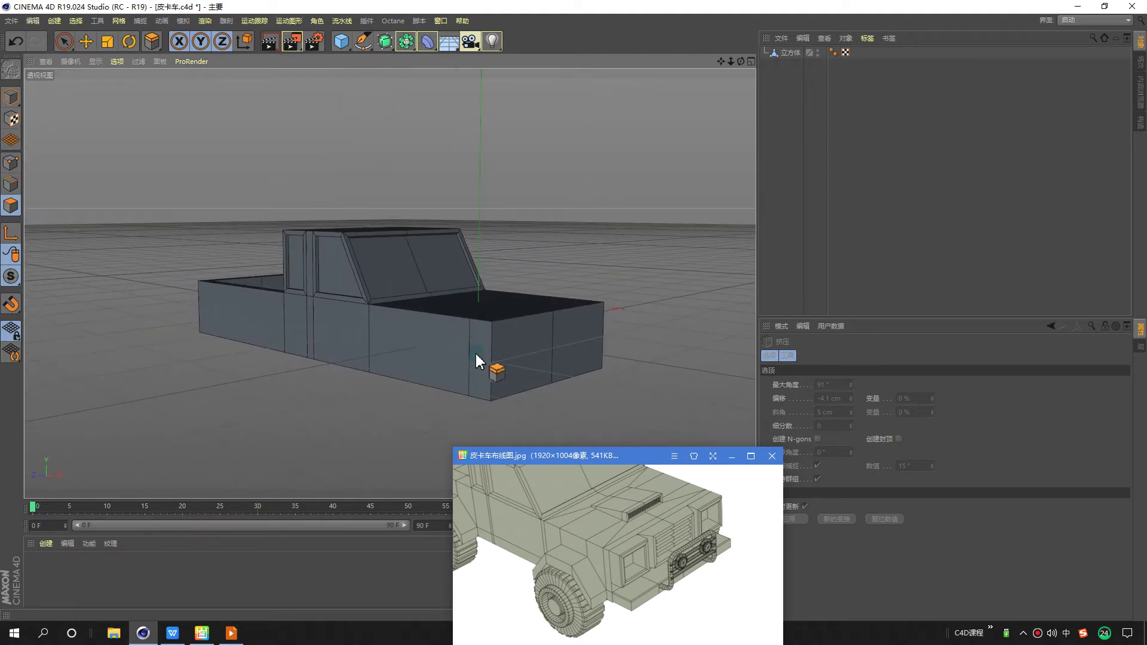
Switch to the four-view layout and zoom out until the truck's whole side shows.
{"action": "middle_click", "coordinate": [476, 359]}
{"action": "scroll", "coordinate": [263, 414], "scroll_direction": "down", "scroll_amount": 3}
{"action": "scroll", "coordinate": [255, 404], "scroll_direction": "down", "scroll_amount": 2}
{"action": "scroll", "coordinate": [269, 397], "scroll_direction": "down", "scroll_amount": 2}
{"action": "scroll", "coordinate": [256, 389], "scroll_direction": "down", "scroll_amount": 2}
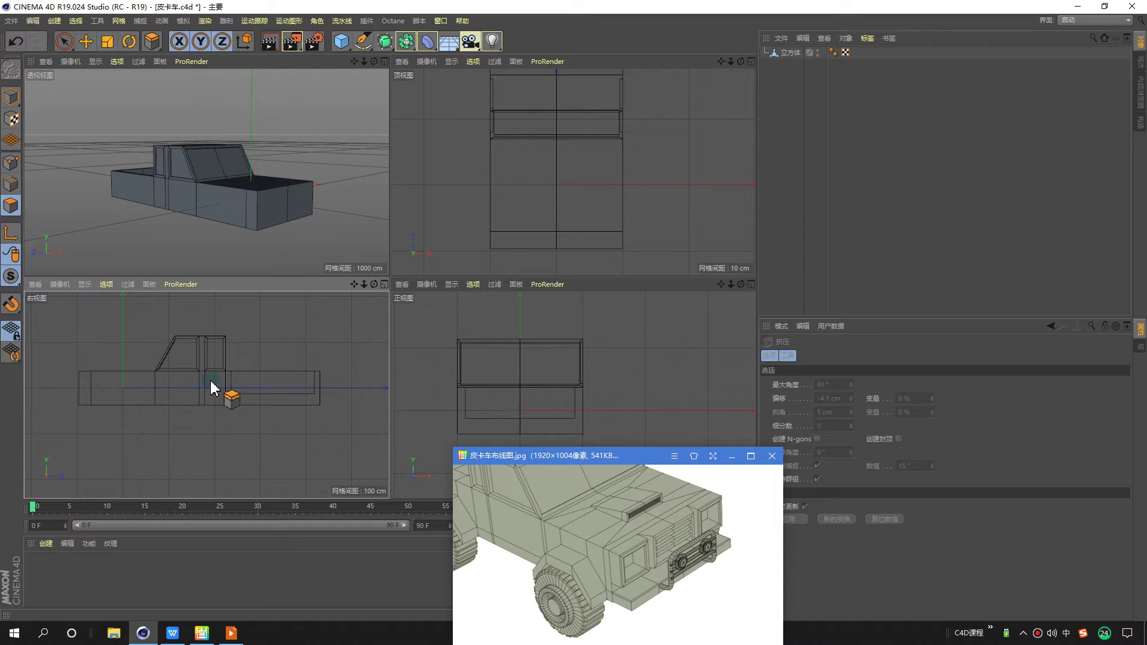
Box-select the Cube's bottom points in the right view and raise them about 20 cm.
{"action": "key", "text": "0"}
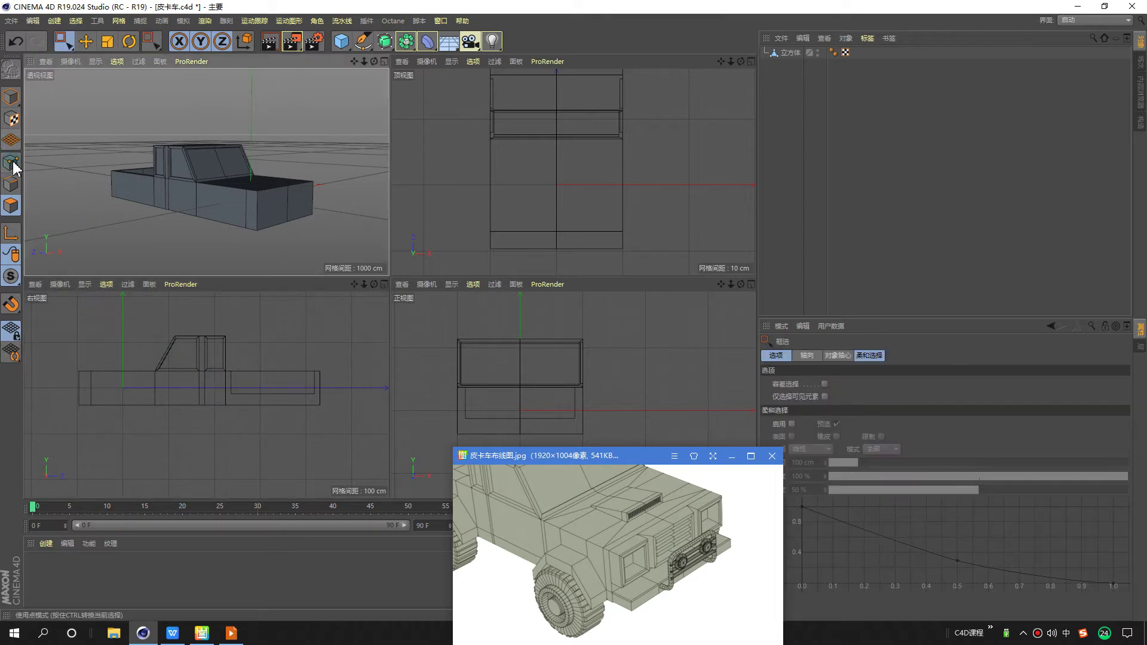
{"action": "left_click", "coordinate": [785, 57]}
{"action": "scroll", "coordinate": [123, 397], "scroll_direction": "up", "scroll_amount": 1}
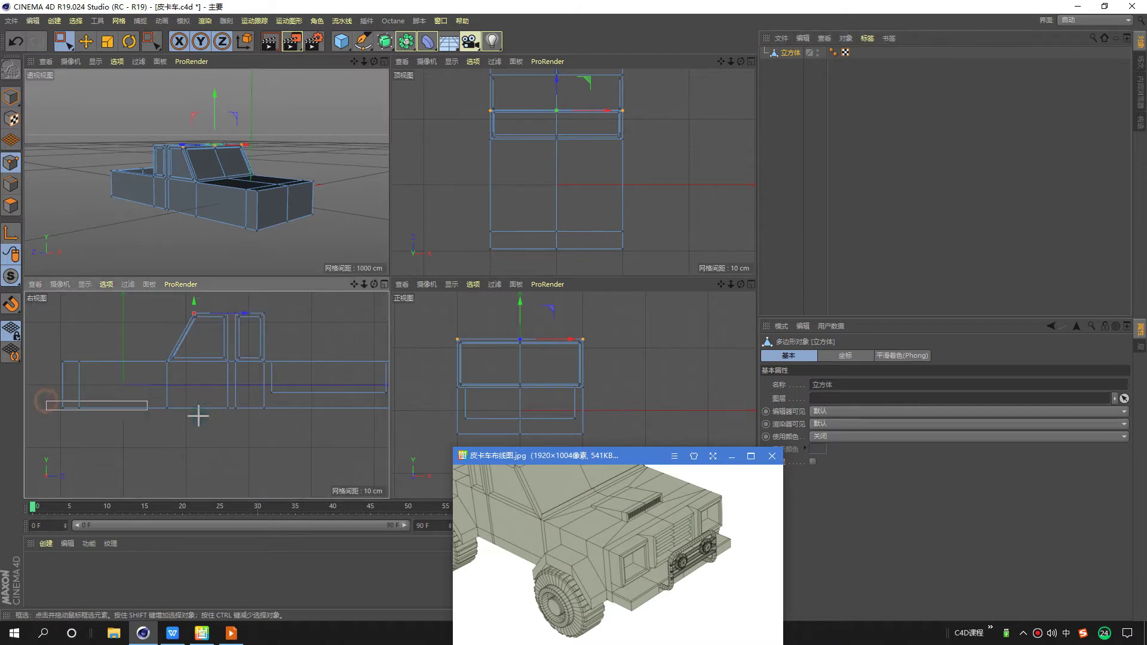
{"action": "left_click_drag", "start_coordinate": [425, 437], "coordinate": [425, 438]}
{"action": "scroll", "coordinate": [244, 452], "scroll_direction": "down", "scroll_amount": 1}
{"action": "left_click_drag", "start_coordinate": [60, 441], "coordinate": [60, 441]}
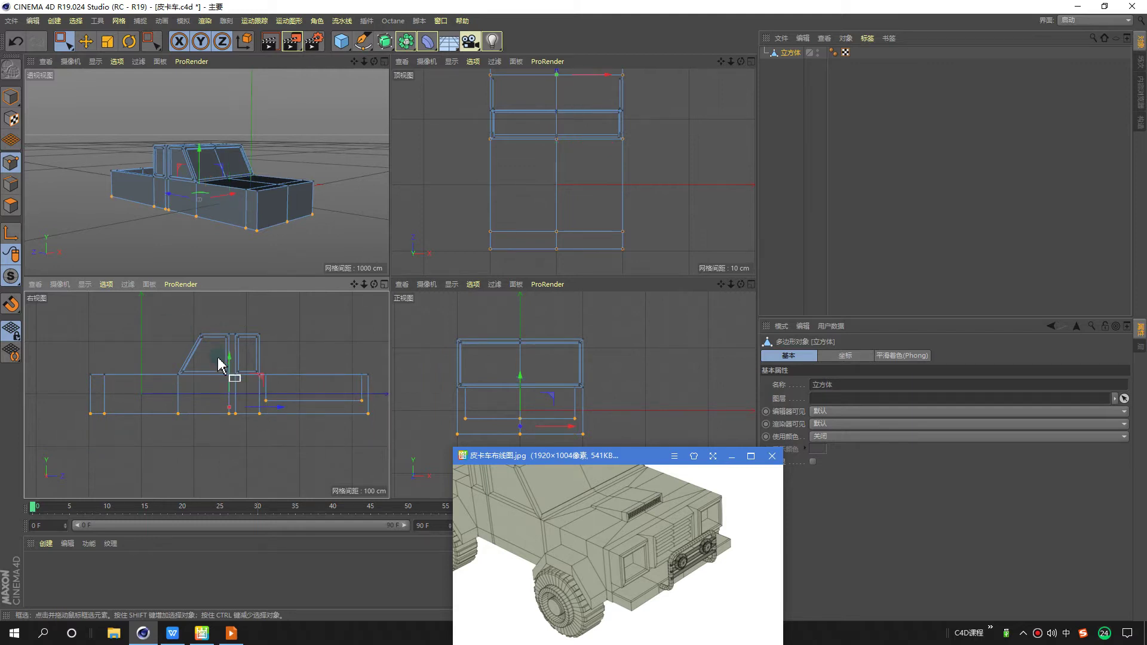
{"action": "left_click_drag", "start_coordinate": [231, 364], "coordinate": [227, 352]}
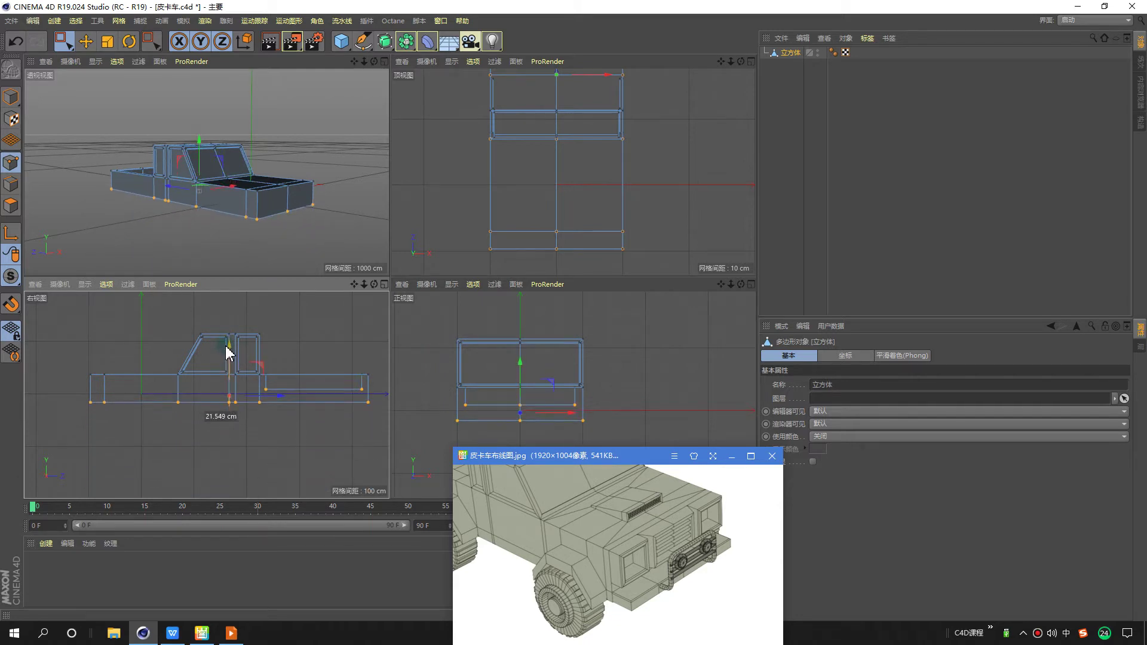
{"action": "left_click_drag", "start_coordinate": [227, 353], "coordinate": [228, 355]}
Orbit the maximised perspective view to inspect the raised body from the front.
{"action": "middle_click", "coordinate": [305, 215]}
{"action": "mouse_move", "coordinate": [302, 205]}
{"action": "left_mouse_down", "text": "alt"}
{"action": "mouse_move", "coordinate": [389, 276]}
{"action": "mouse_move", "coordinate": [463, 280]}
{"action": "left_mouse_up", "text": "alt"}
{"action": "mouse_move", "coordinate": [529, 292]}
{"action": "left_mouse_down", "text": "alt"}
{"action": "mouse_move", "coordinate": [456, 306]}
{"action": "mouse_move", "coordinate": [533, 302]}
{"action": "left_mouse_up", "text": "alt"}
{"action": "scroll", "coordinate": [410, 310], "scroll_direction": "up", "scroll_amount": 3}
{"action": "scroll", "coordinate": [422, 310], "scroll_direction": "up", "scroll_amount": 2}
{"action": "left_click_drag", "start_coordinate": [420, 307], "coordinate": [395, 294], "text": "alt"}
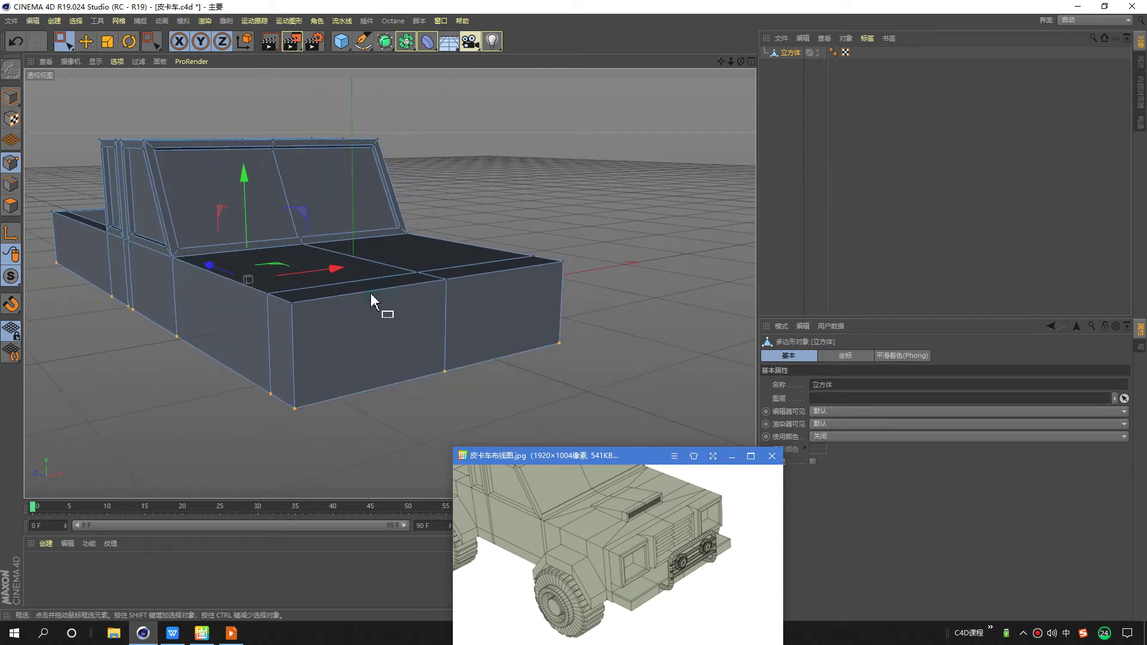
{"action": "middle_click", "coordinate": [374, 381]}
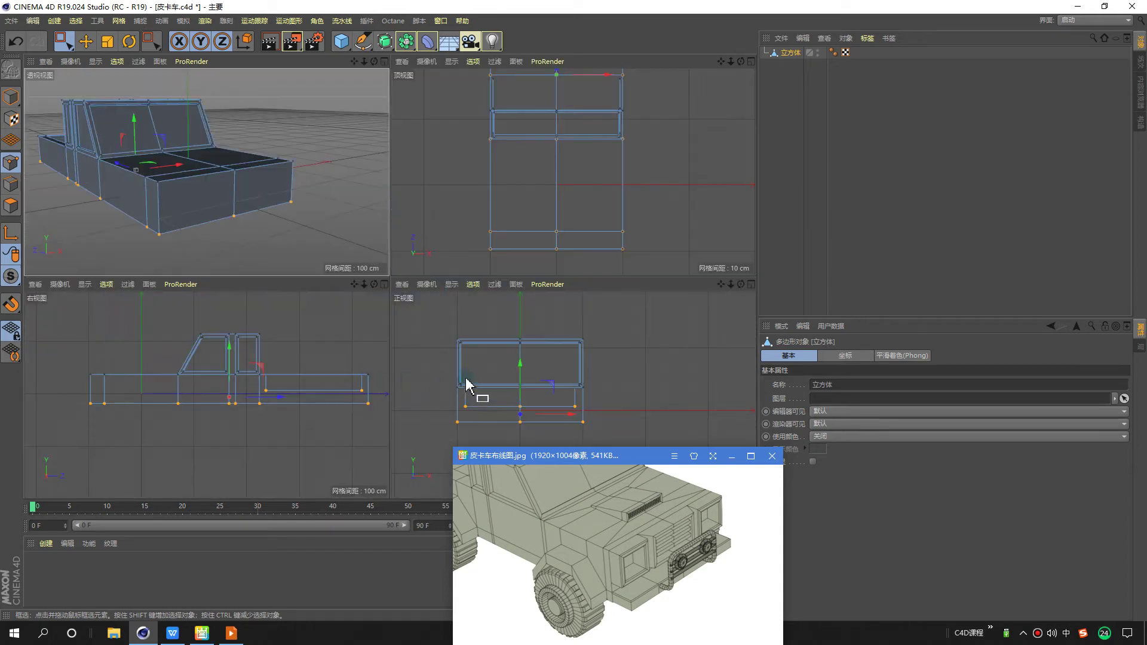
{"action": "middle_click", "coordinate": [227, 197]}
{"action": "left_click_drag", "start_coordinate": [385, 262], "coordinate": [303, 236], "text": "alt"}
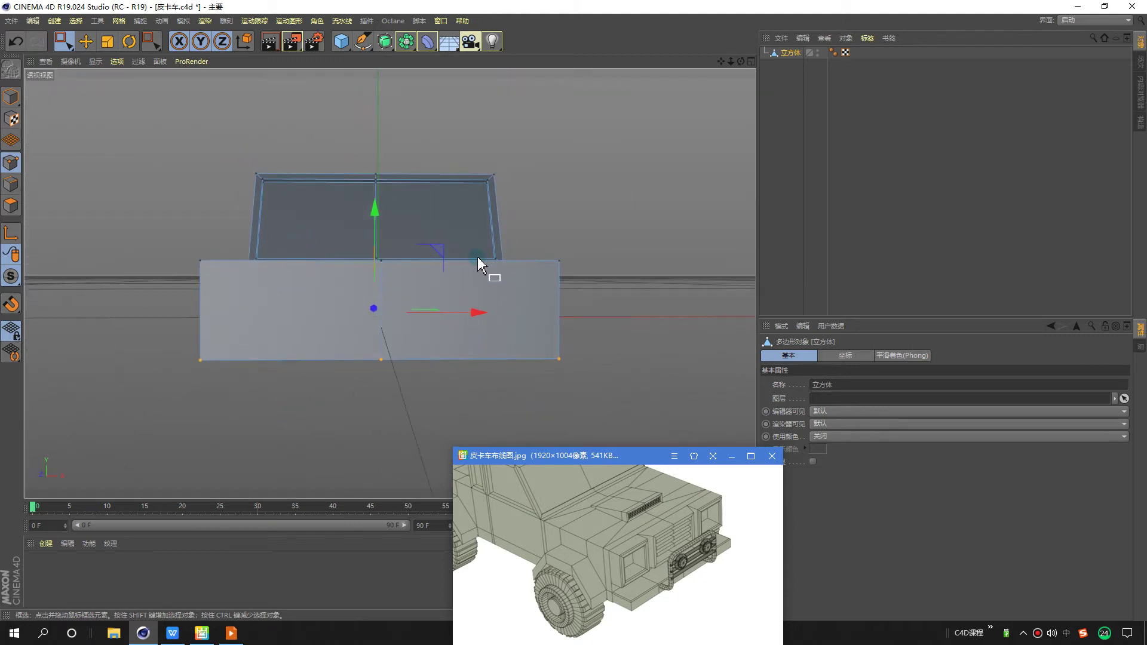
{"action": "scroll", "coordinate": [680, 568], "scroll_direction": "up", "scroll_amount": 1}
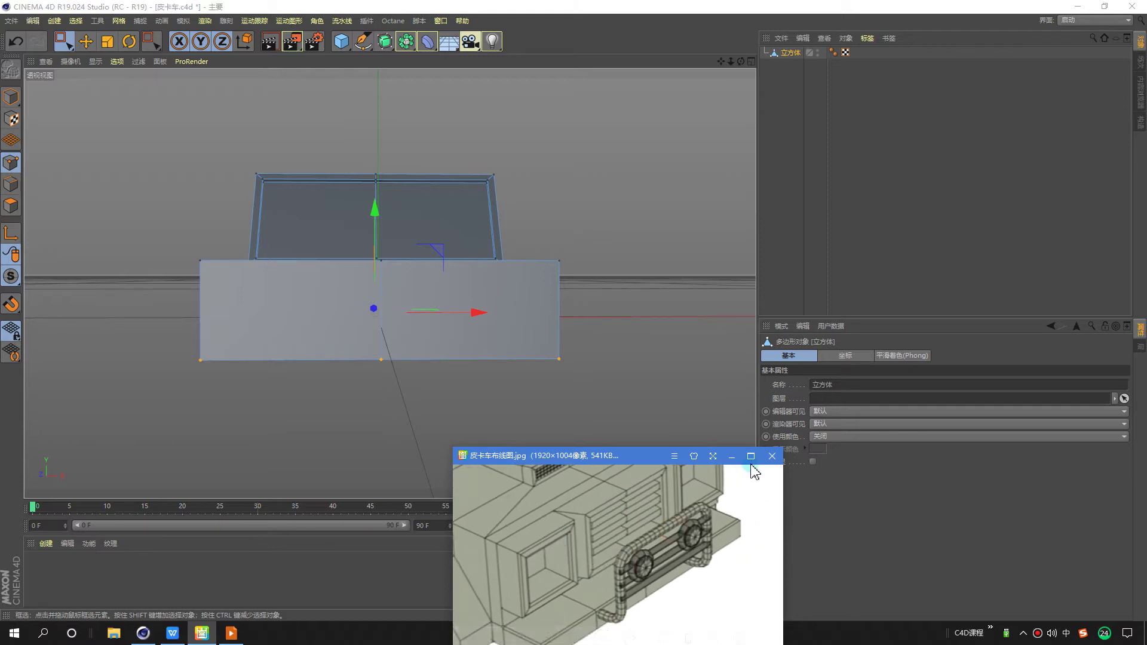
{"action": "left_click_drag", "start_coordinate": [616, 513], "coordinate": [568, 434]}
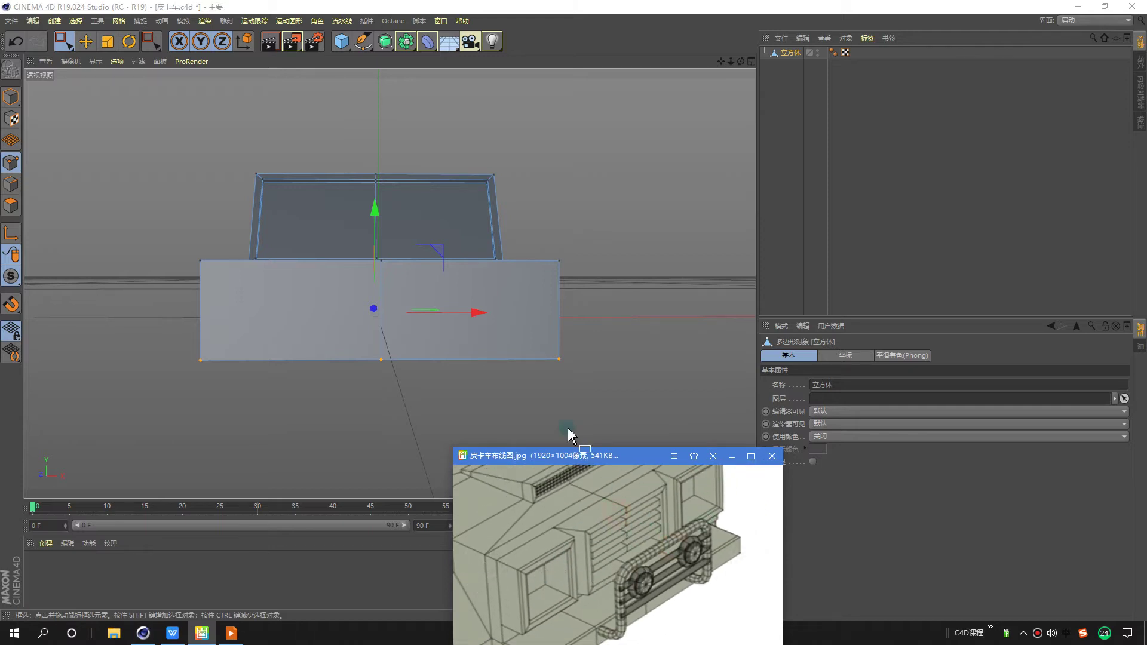
{"action": "mouse_move", "coordinate": [417, 296]}
{"action": "left_mouse_down", "text": "alt"}
{"action": "mouse_move", "coordinate": [425, 339]}
{"action": "mouse_move", "coordinate": [423, 300]}
{"action": "left_mouse_up", "text": "alt"}
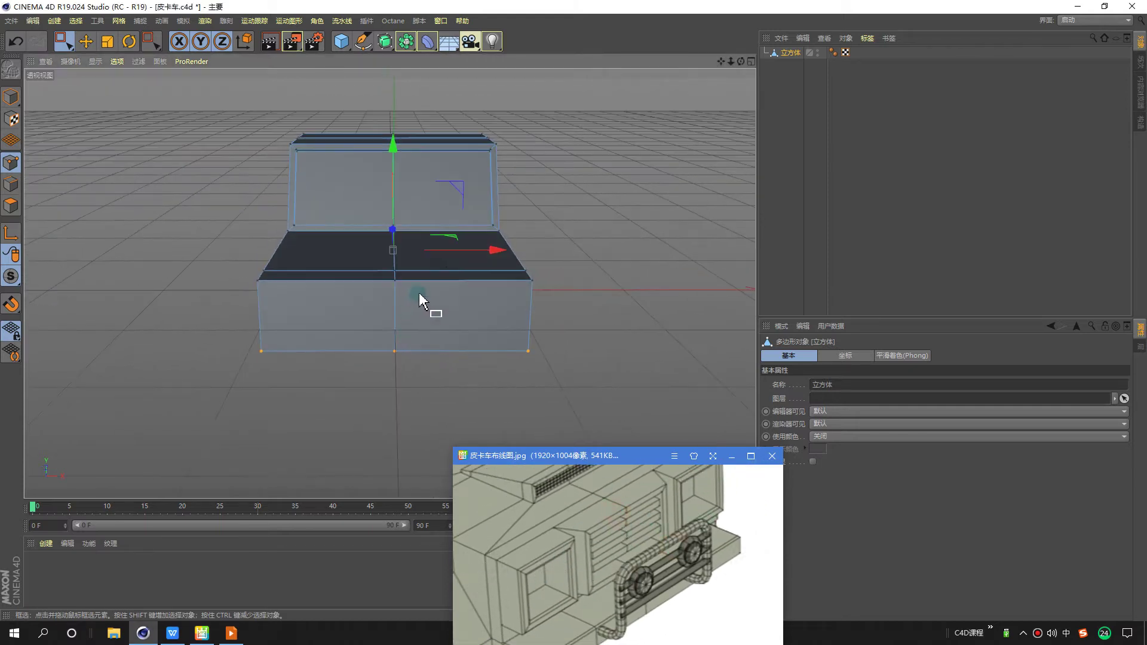
Line Cut a vertical edge down the front face from its top to bottom edge.
{"action": "right_click", "coordinate": [464, 242]}
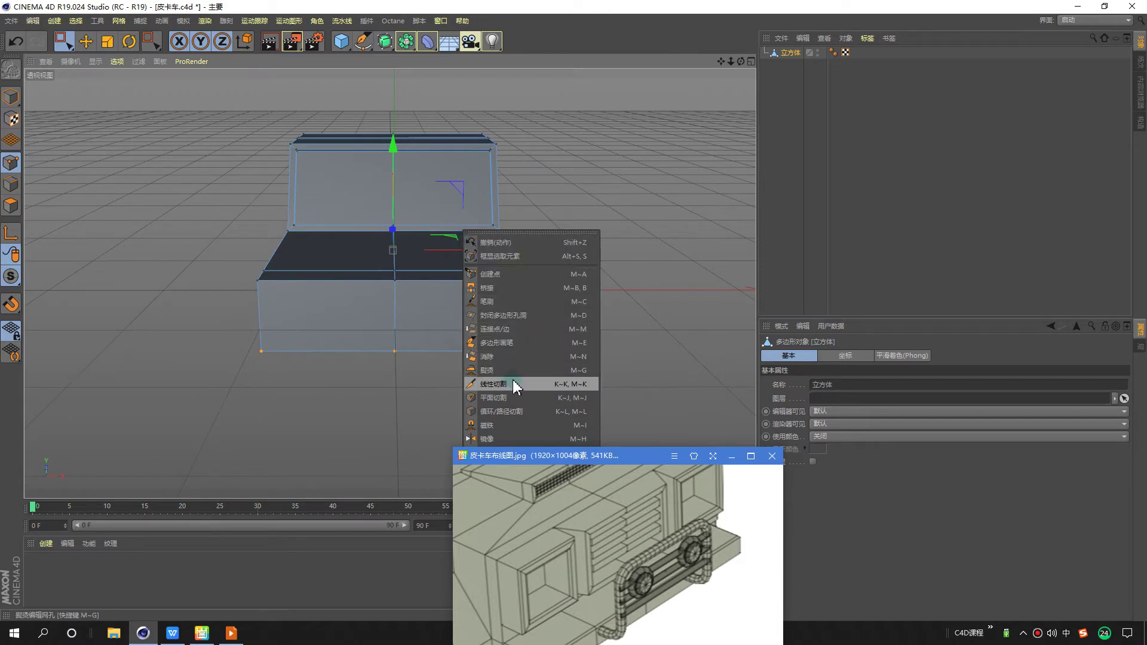
{"action": "left_click", "coordinate": [548, 390]}
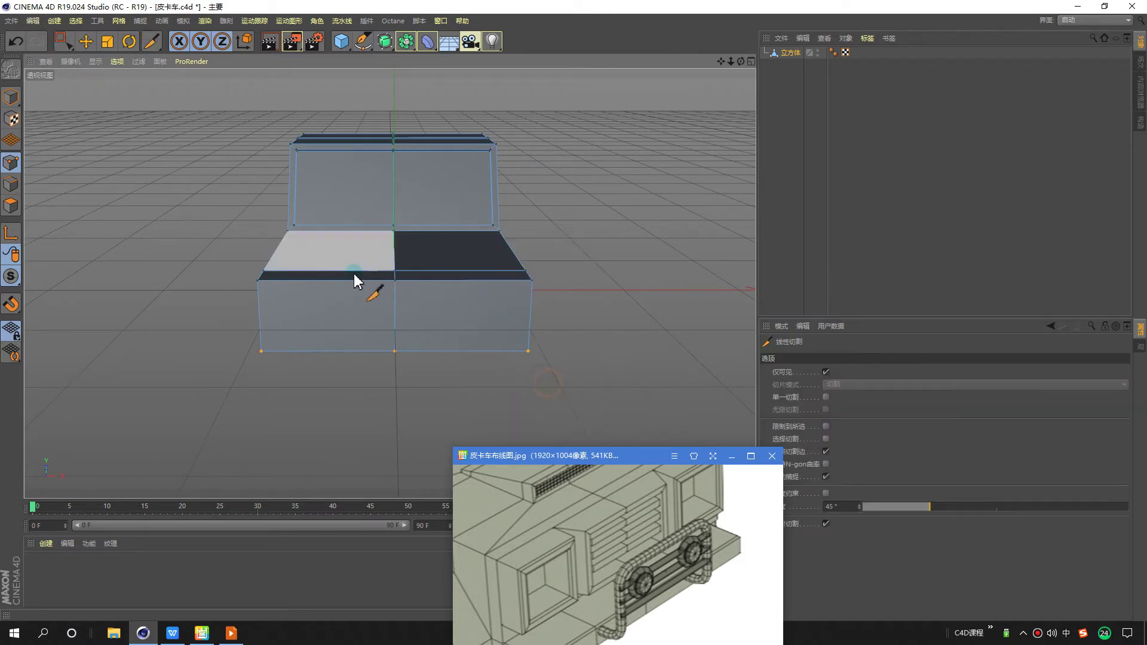
{"action": "left_click", "coordinate": [333, 281]}
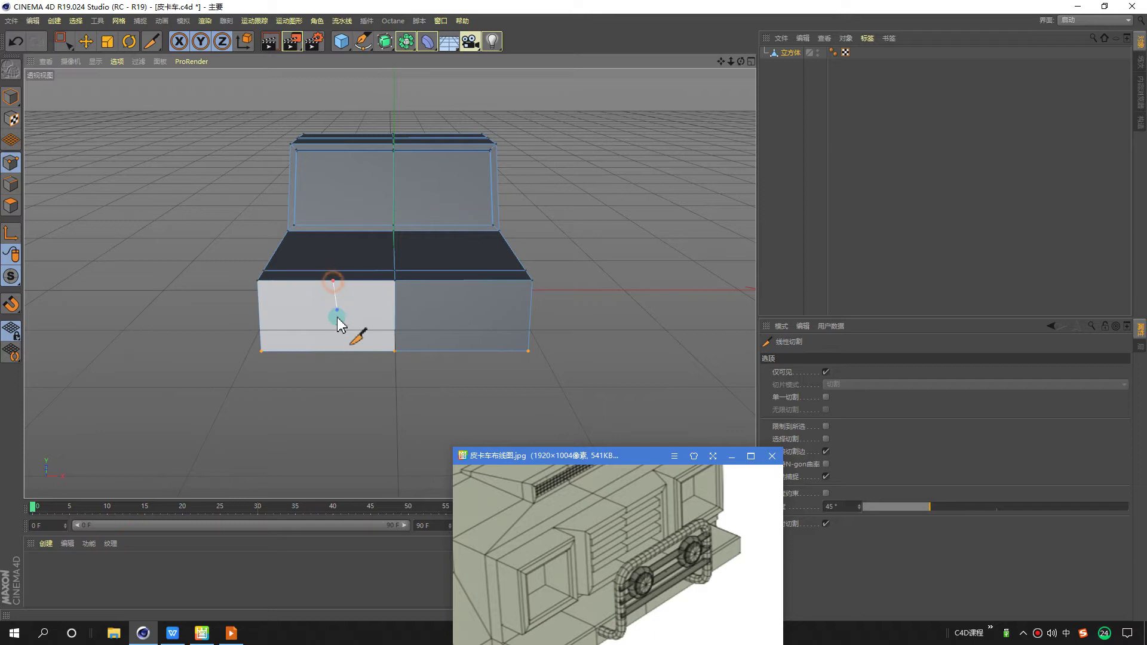
{"action": "left_click", "coordinate": [327, 353]}
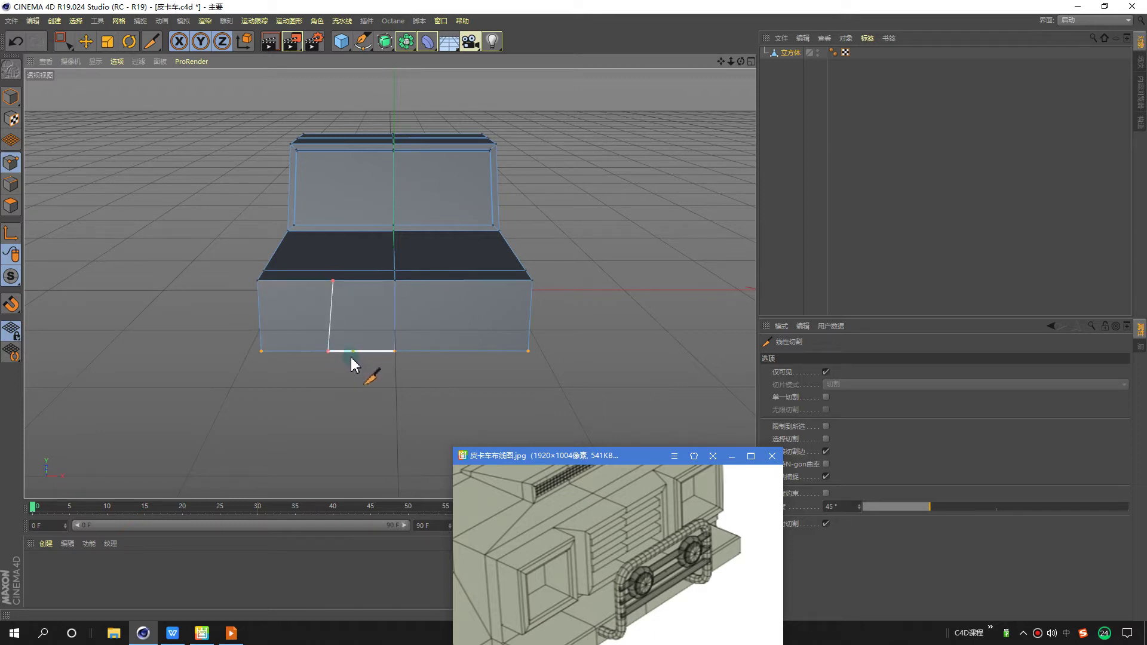
{"action": "key", "text": "space"}
{"action": "mouse_move", "coordinate": [359, 285]}
{"action": "left_mouse_down", "text": "alt"}
{"action": "mouse_move", "coordinate": [375, 296]}
{"action": "mouse_move", "coordinate": [336, 285]}
{"action": "mouse_move", "coordinate": [277, 205]}
{"action": "mouse_move", "coordinate": [348, 261]}
{"action": "mouse_move", "coordinate": [379, 268]}
{"action": "left_mouse_up", "text": "alt"}
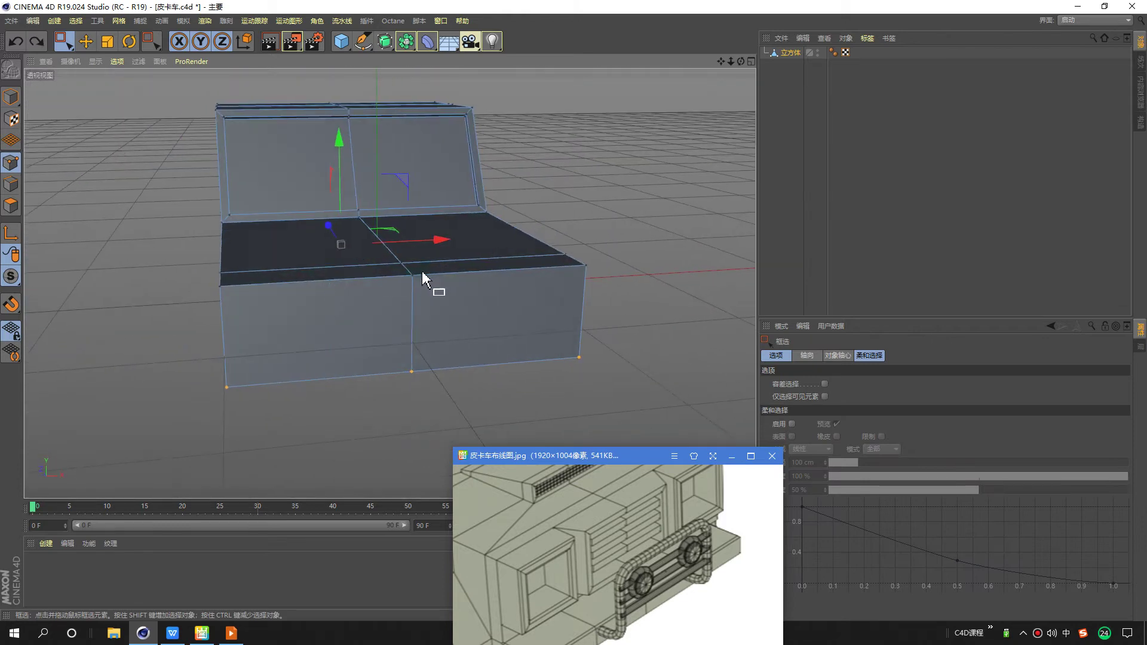
{"action": "middle_click_drag", "start_coordinate": [422, 271], "coordinate": [358, 283], "text": "alt"}
Cut a second vertical edge across the front face in the front view.
{"action": "right_click", "coordinate": [421, 217]}
{"action": "left_click", "coordinate": [442, 364]}
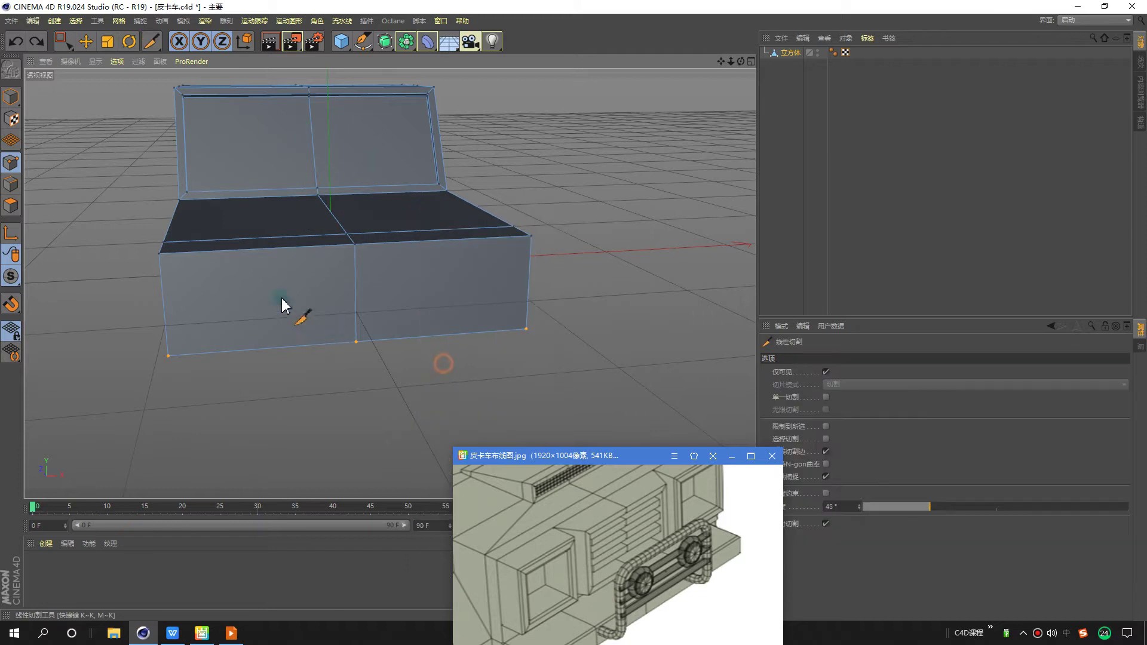
{"action": "middle_click", "coordinate": [405, 299]}
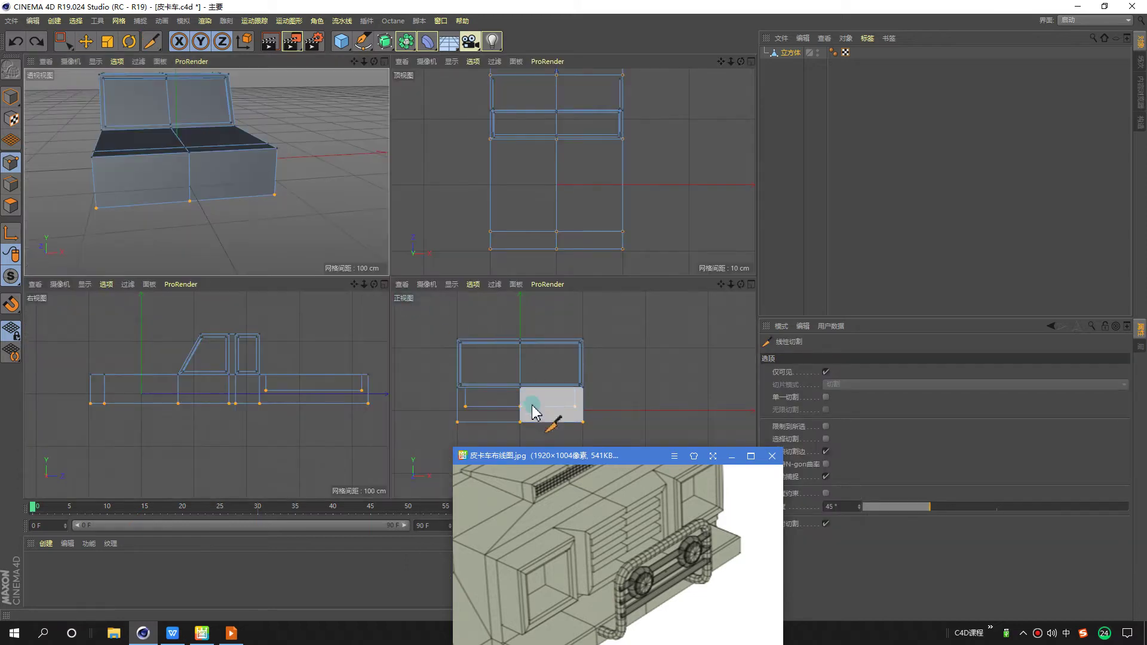
{"action": "scroll", "coordinate": [503, 415], "scroll_direction": "up", "scroll_amount": 2}
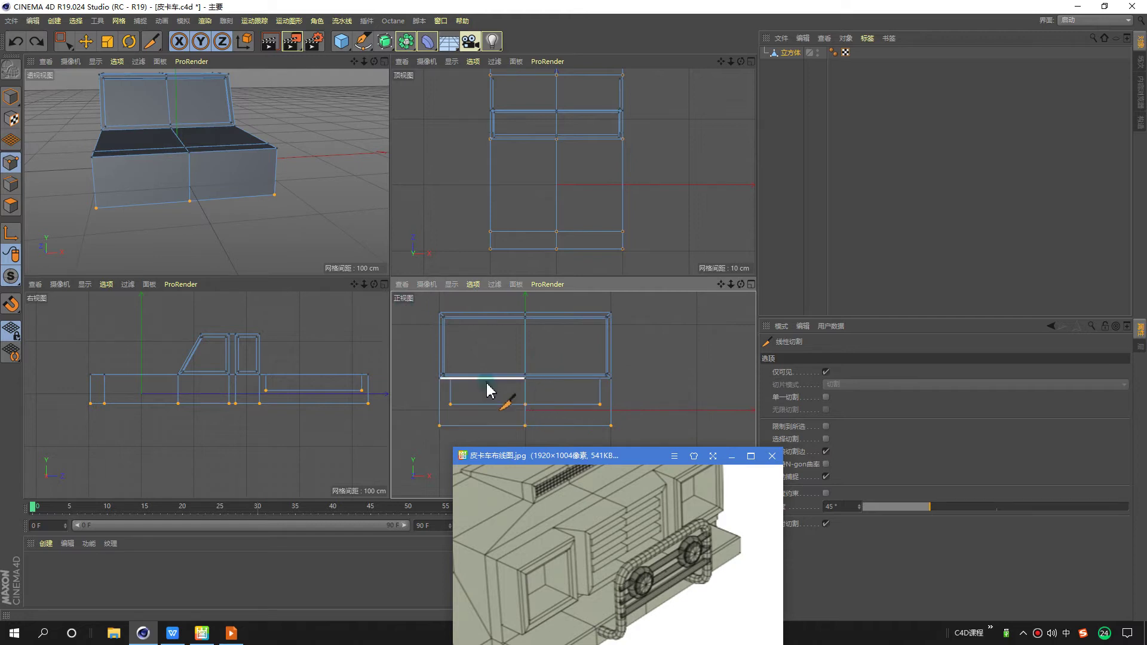
{"action": "left_click", "coordinate": [488, 381]}
{"action": "left_click", "coordinate": [488, 425]}
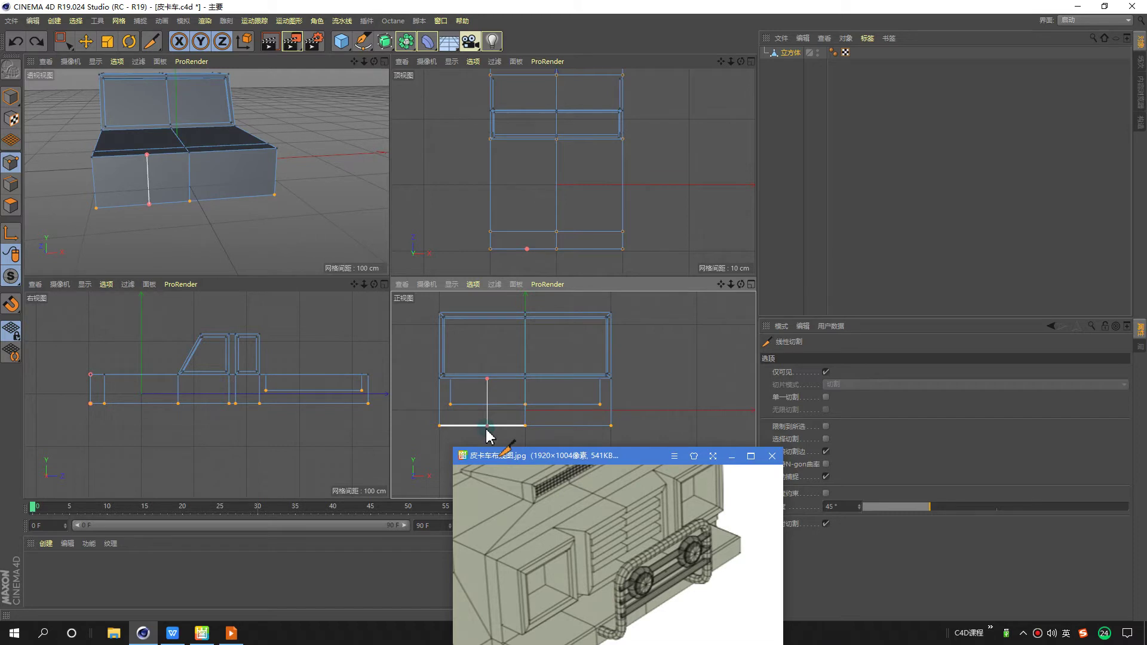
{"action": "key", "text": "space"}
Inspect the new cuts in perspective and reframe the front view and reference image.
{"action": "middle_click", "coordinate": [238, 200]}
{"action": "mouse_move", "coordinate": [449, 278]}
{"action": "left_mouse_down", "text": "alt"}
{"action": "mouse_move", "coordinate": [265, 257]}
{"action": "mouse_move", "coordinate": [376, 295]}
{"action": "mouse_move", "coordinate": [421, 270]}
{"action": "left_mouse_up", "text": "alt"}
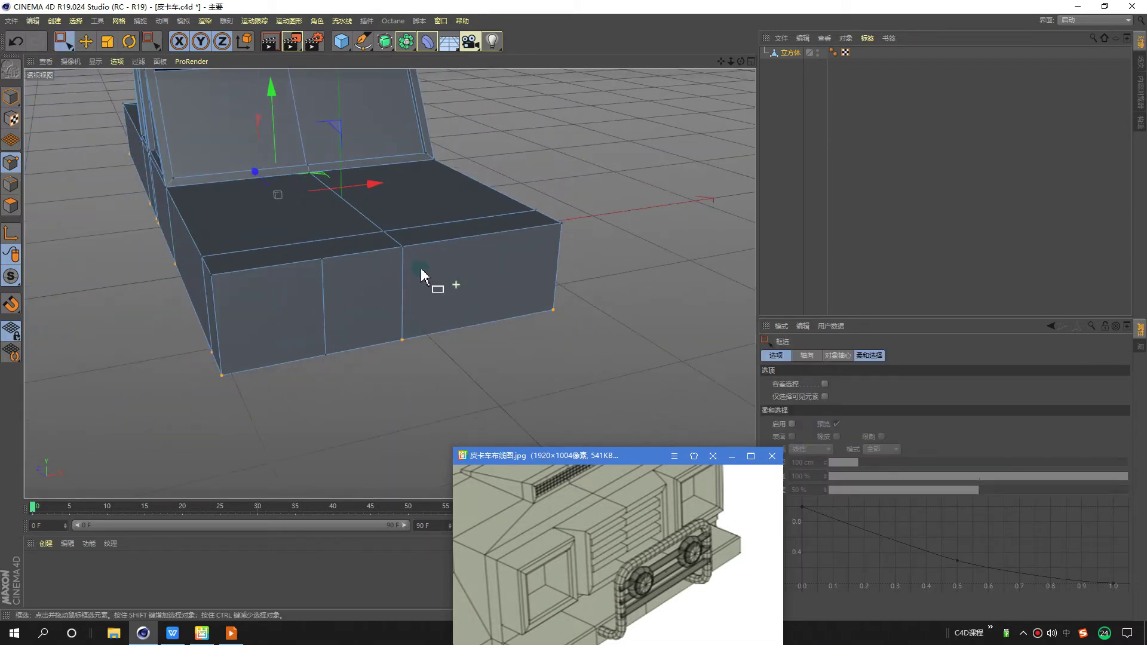
{"action": "middle_click", "coordinate": [422, 269]}
{"action": "middle_click", "coordinate": [522, 399]}
{"action": "middle_click_drag", "start_coordinate": [382, 334], "coordinate": [512, 340], "text": "alt"}
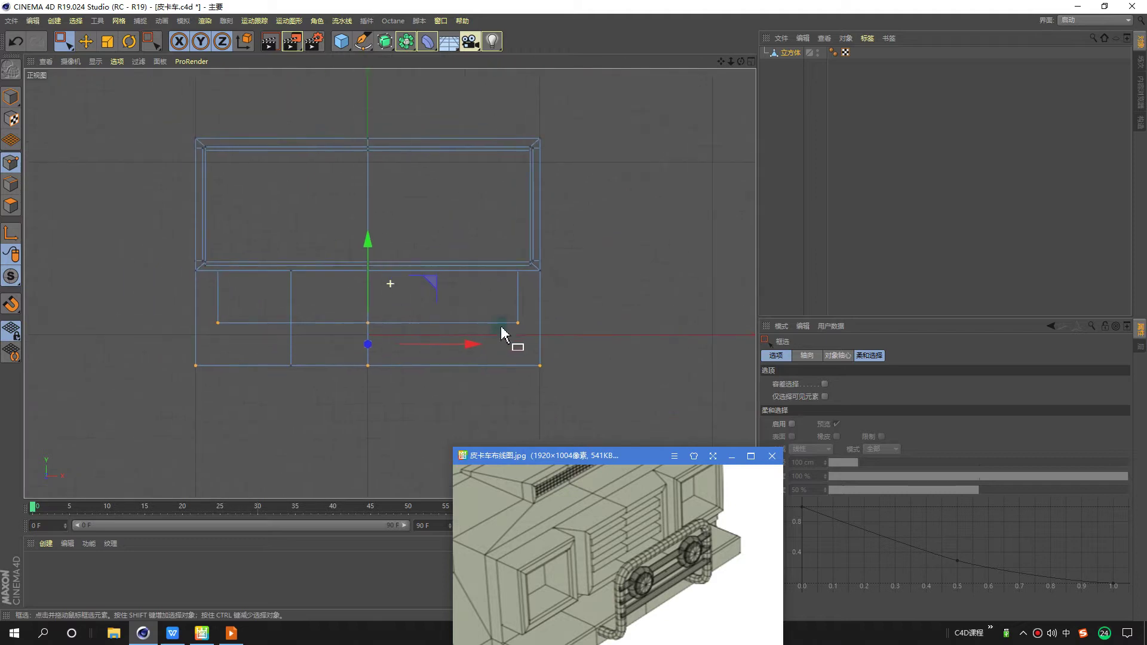
{"action": "middle_click", "coordinate": [512, 341]}
{"action": "scroll", "coordinate": [601, 413], "scroll_direction": "up", "scroll_amount": 3}
{"action": "left_click_drag", "start_coordinate": [615, 456], "coordinate": [605, 536]}
{"action": "scroll", "coordinate": [599, 414], "scroll_direction": "up", "scroll_amount": 2}
{"action": "middle_click_drag", "start_coordinate": [599, 414], "coordinate": [635, 381], "text": "alt"}
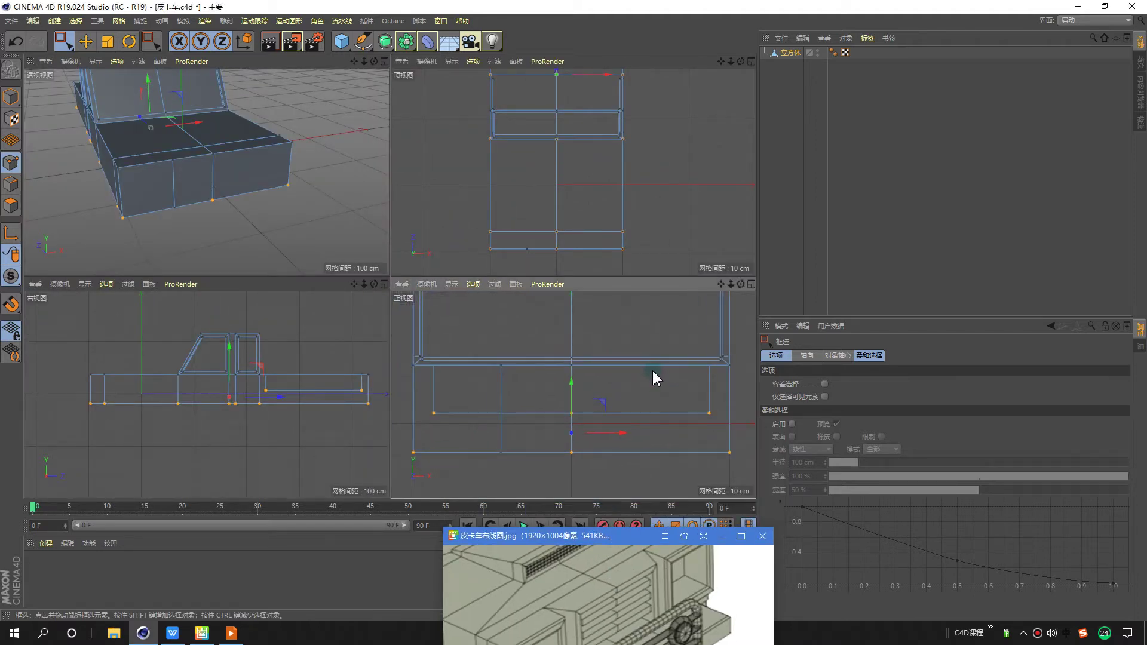
{"action": "right_click", "coordinate": [645, 368]}
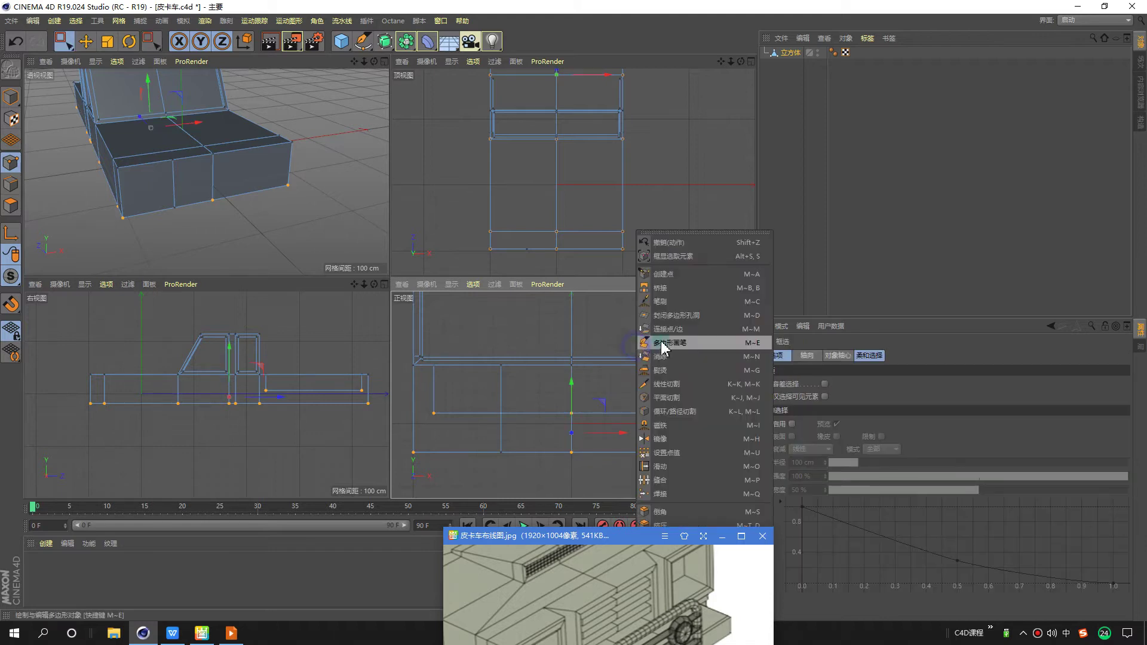
{"action": "left_click", "coordinate": [676, 385]}
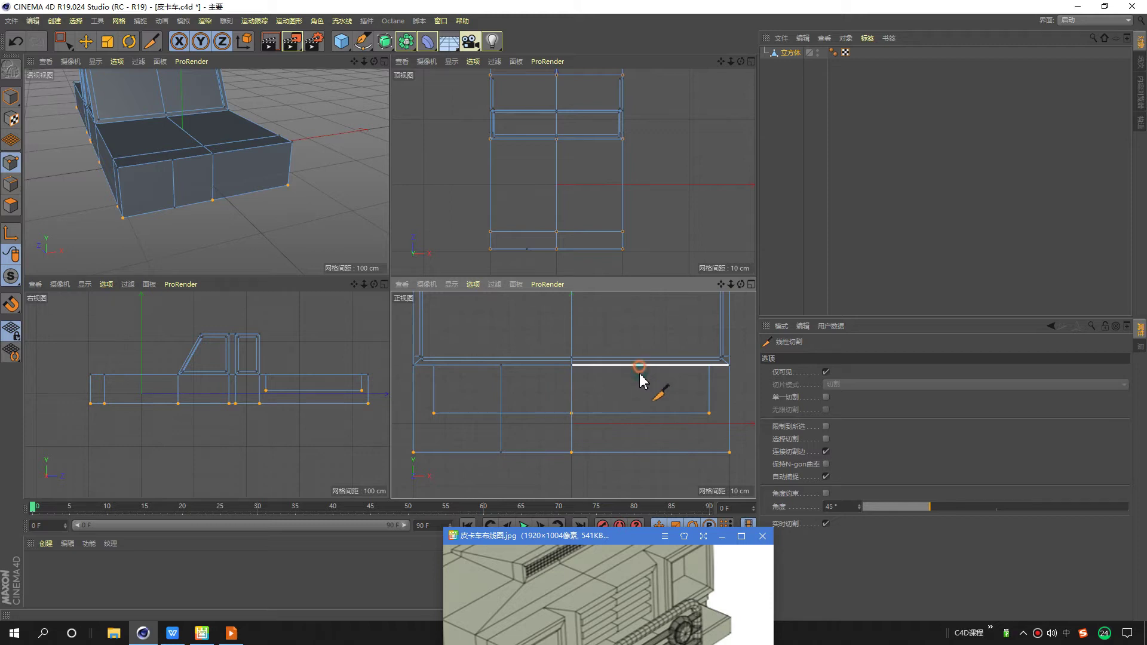
{"action": "left_click_drag", "start_coordinate": [639, 366], "coordinate": [641, 452]}
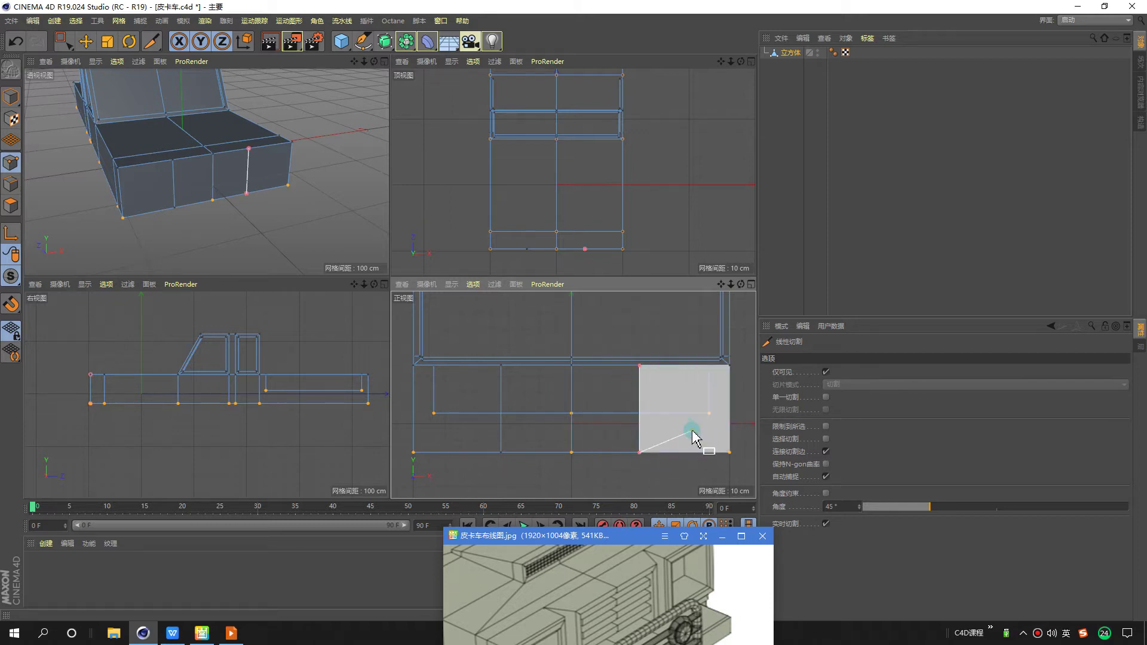
{"action": "key", "text": "space"}
{"action": "middle_click", "coordinate": [212, 170]}
{"action": "scroll", "coordinate": [484, 322], "scroll_direction": "up", "scroll_amount": 2}
{"action": "scroll", "coordinate": [419, 280], "scroll_direction": "up", "scroll_amount": 2}
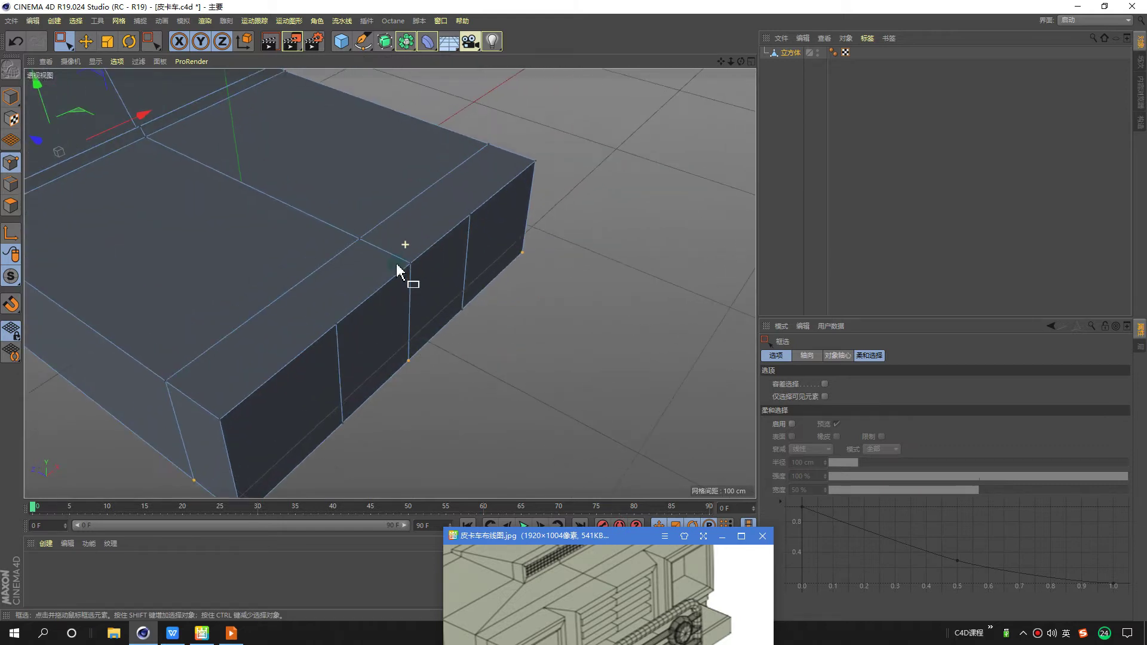
{"action": "scroll", "coordinate": [359, 305], "scroll_direction": "up", "scroll_amount": 2}
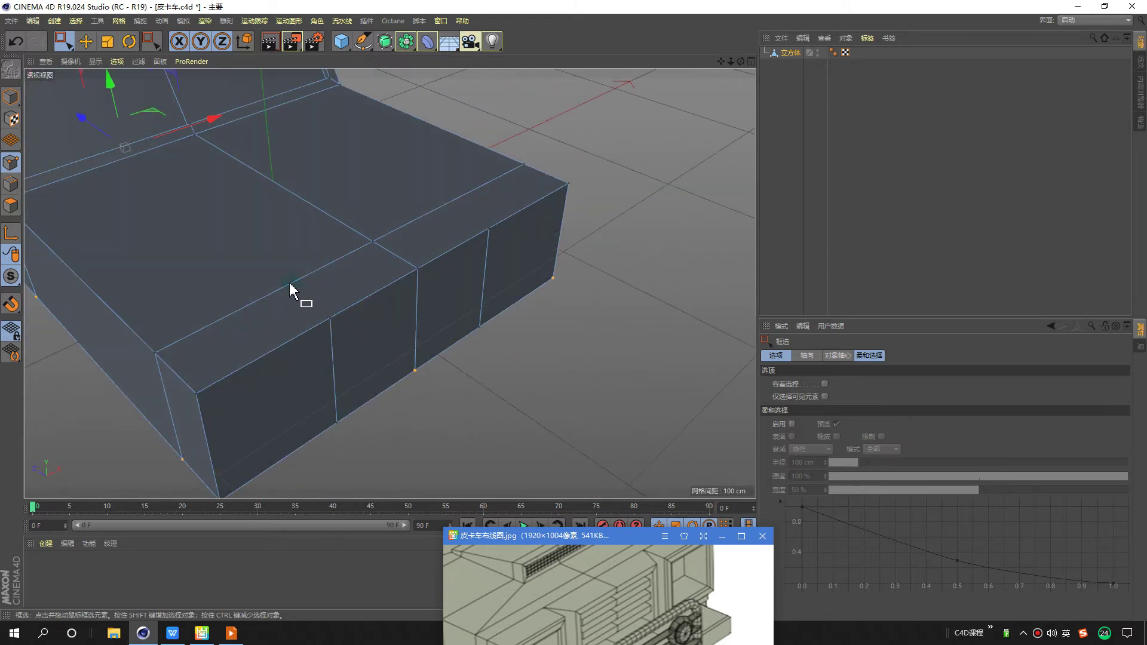
{"action": "scroll", "coordinate": [423, 248], "scroll_direction": "down", "scroll_amount": 2}
{"action": "scroll", "coordinate": [419, 298], "scroll_direction": "down", "scroll_amount": 2}
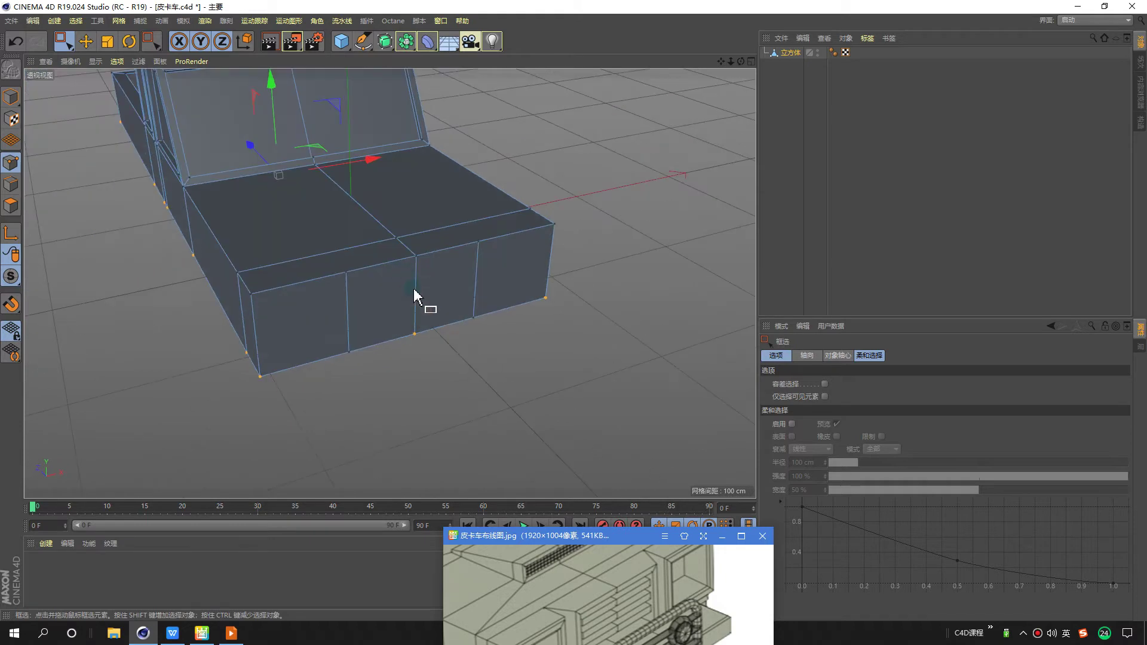
{"action": "left_click_drag", "start_coordinate": [469, 226], "coordinate": [410, 191], "text": "alt"}
{"action": "scroll", "coordinate": [428, 225], "scroll_direction": "up", "scroll_amount": 2}
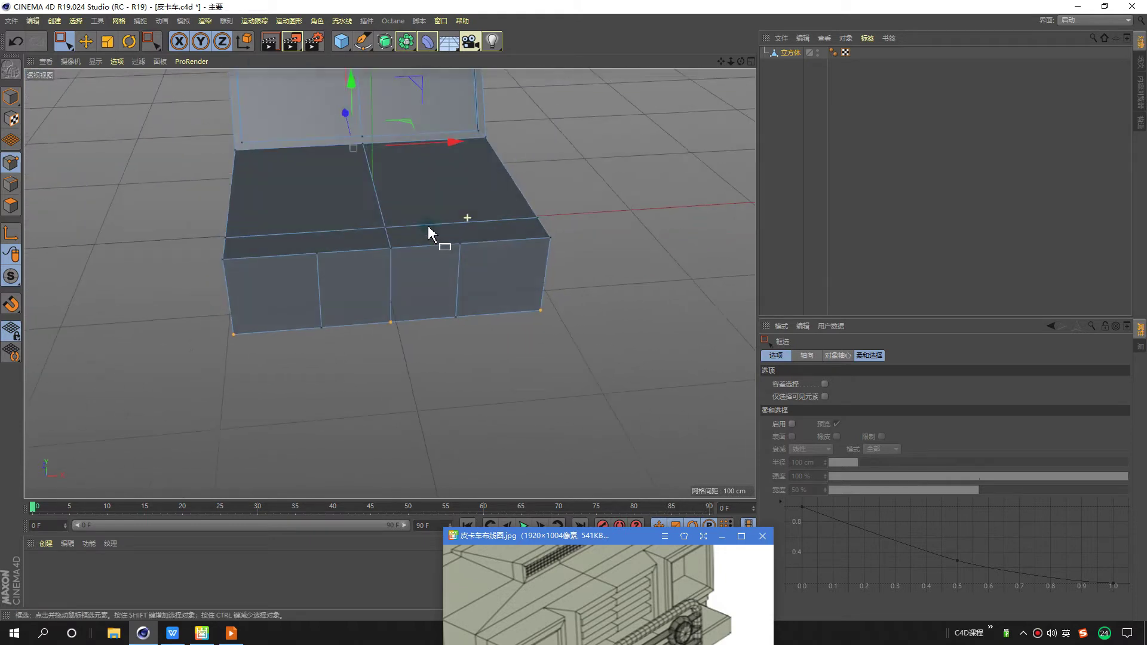
{"action": "left_click", "coordinate": [442, 292]}
{"action": "left_click_drag", "start_coordinate": [414, 245], "coordinate": [443, 257], "text": "alt"}
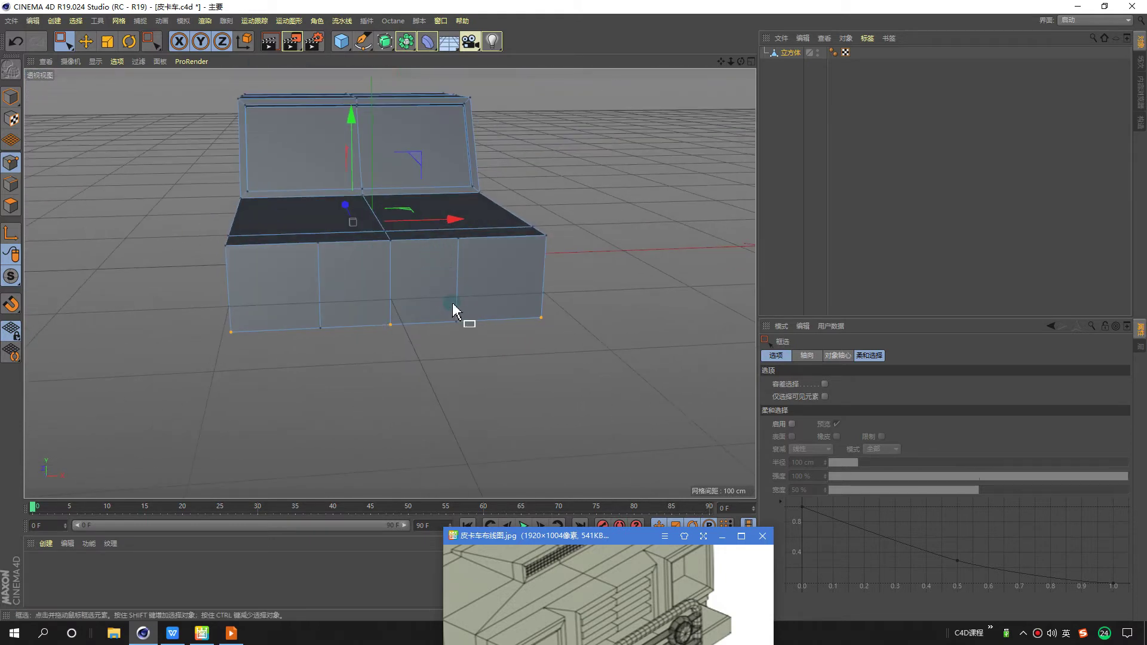
{"action": "left_click_drag", "start_coordinate": [482, 294], "coordinate": [432, 212], "text": "alt"}
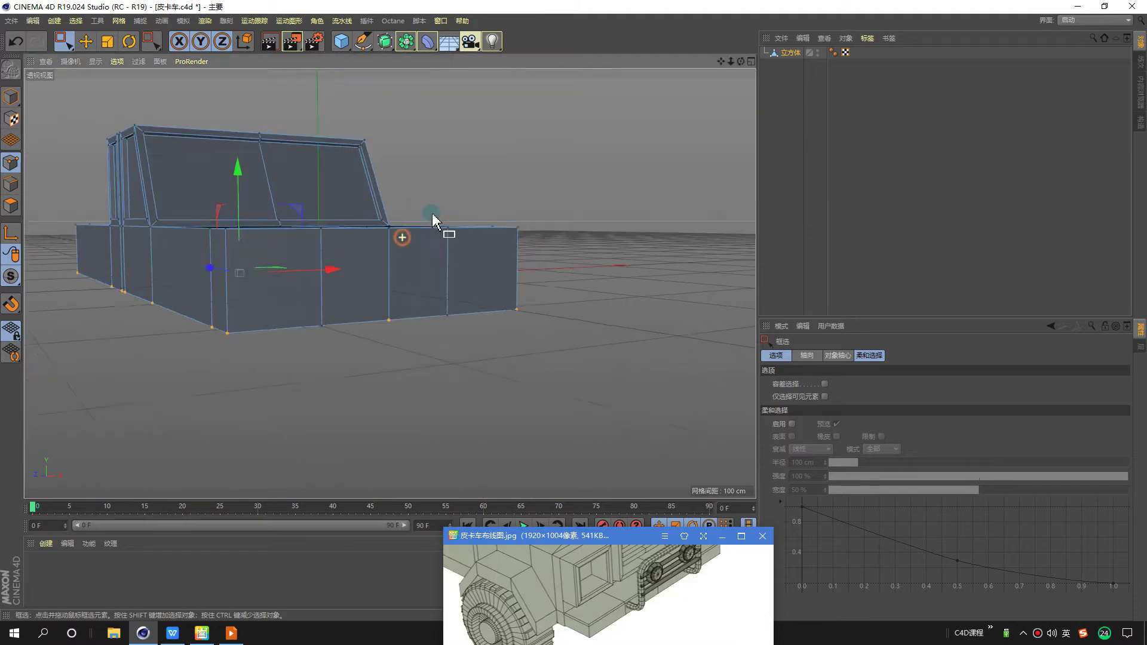
{"action": "scroll", "coordinate": [399, 248], "scroll_direction": "up", "scroll_amount": 2}
{"action": "mouse_move", "coordinate": [399, 248]}
{"action": "left_mouse_down", "text": "alt"}
{"action": "mouse_move", "coordinate": [461, 303]}
{"action": "mouse_move", "coordinate": [510, 310]}
{"action": "mouse_move", "coordinate": [507, 295]}
{"action": "left_mouse_up", "text": "alt"}
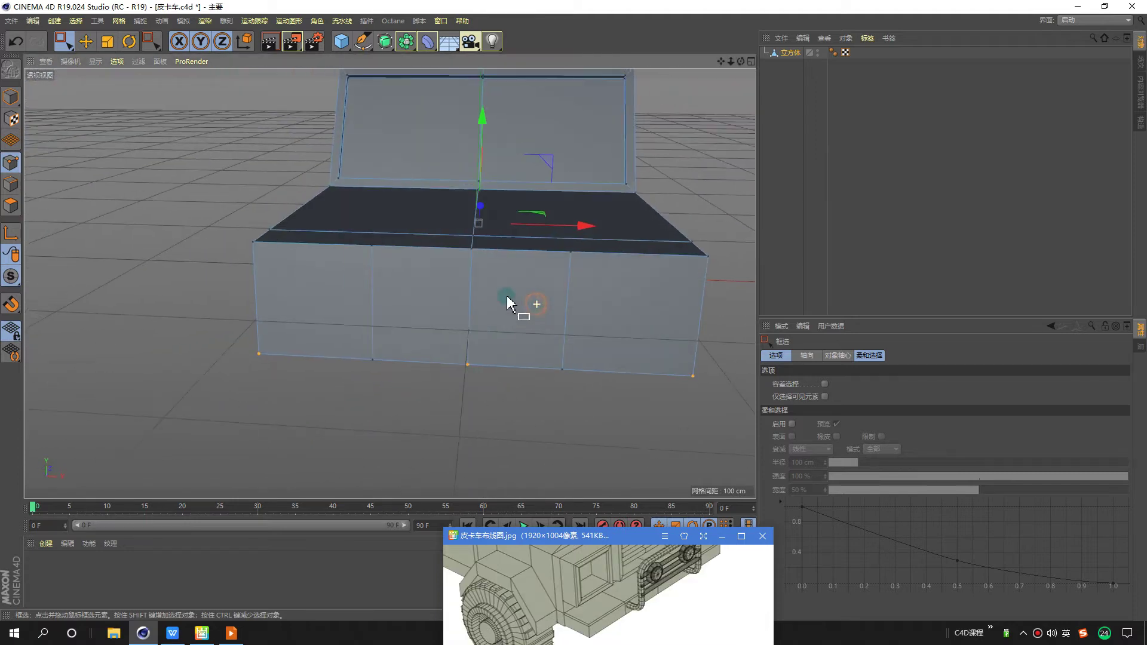
{"action": "left_click", "coordinate": [501, 302]}
{"action": "left_click_drag", "start_coordinate": [401, 274], "coordinate": [142, 310], "text": "alt"}
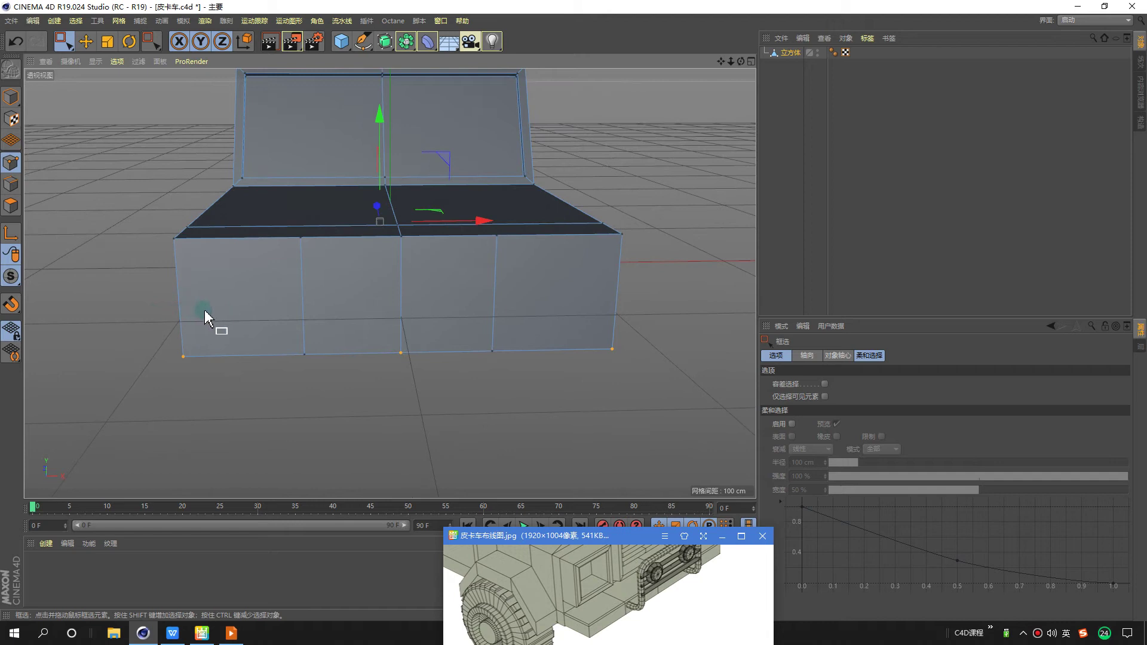
{"action": "mouse_move", "coordinate": [472, 346]}
{"action": "left_mouse_down", "text": "alt"}
{"action": "mouse_move", "coordinate": [413, 294]}
{"action": "mouse_move", "coordinate": [445, 340]}
{"action": "mouse_move", "coordinate": [481, 327]}
{"action": "mouse_move", "coordinate": [469, 351]}
{"action": "left_mouse_up", "text": "alt"}
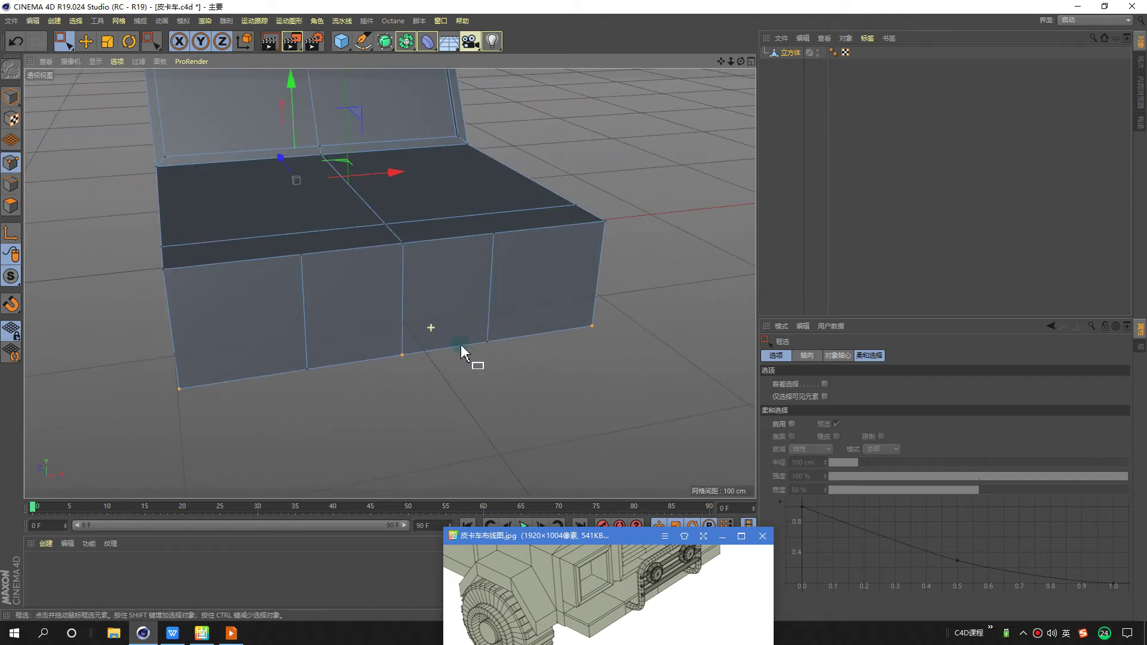
Select the Move tool and maximise the front view.
{"action": "left_click", "coordinate": [87, 43]}
{"action": "middle_click", "coordinate": [590, 395]}
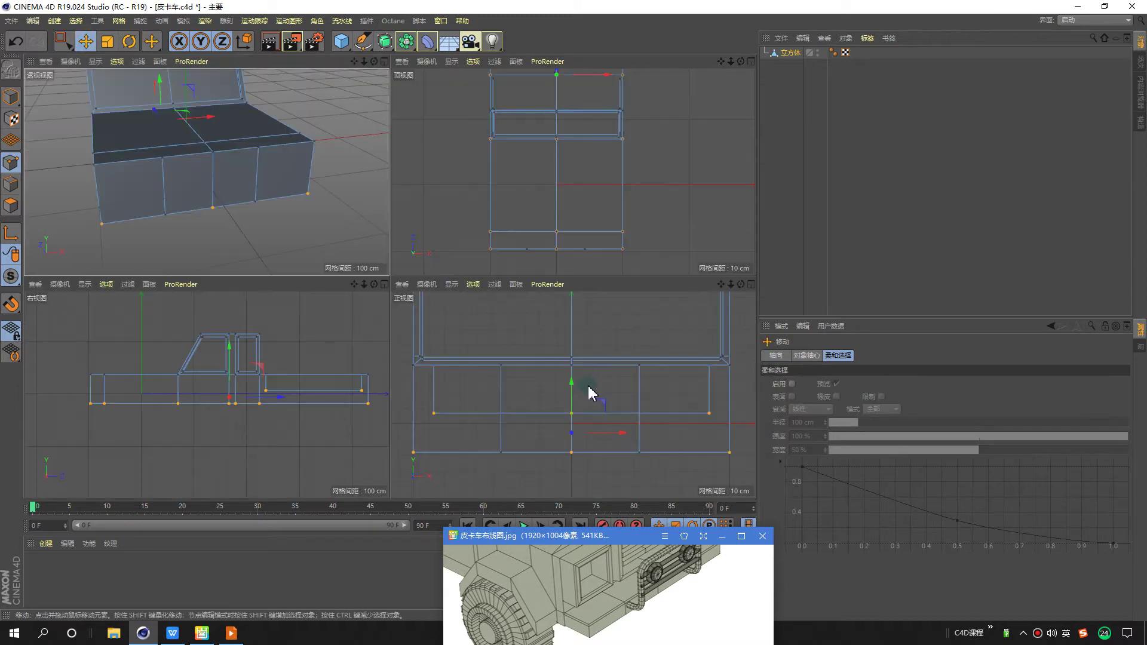
{"action": "middle_click", "coordinate": [544, 383]}
{"action": "scroll", "coordinate": [435, 312], "scroll_direction": "down", "scroll_amount": 3}
{"action": "scroll", "coordinate": [409, 313], "scroll_direction": "down", "scroll_amount": 3}
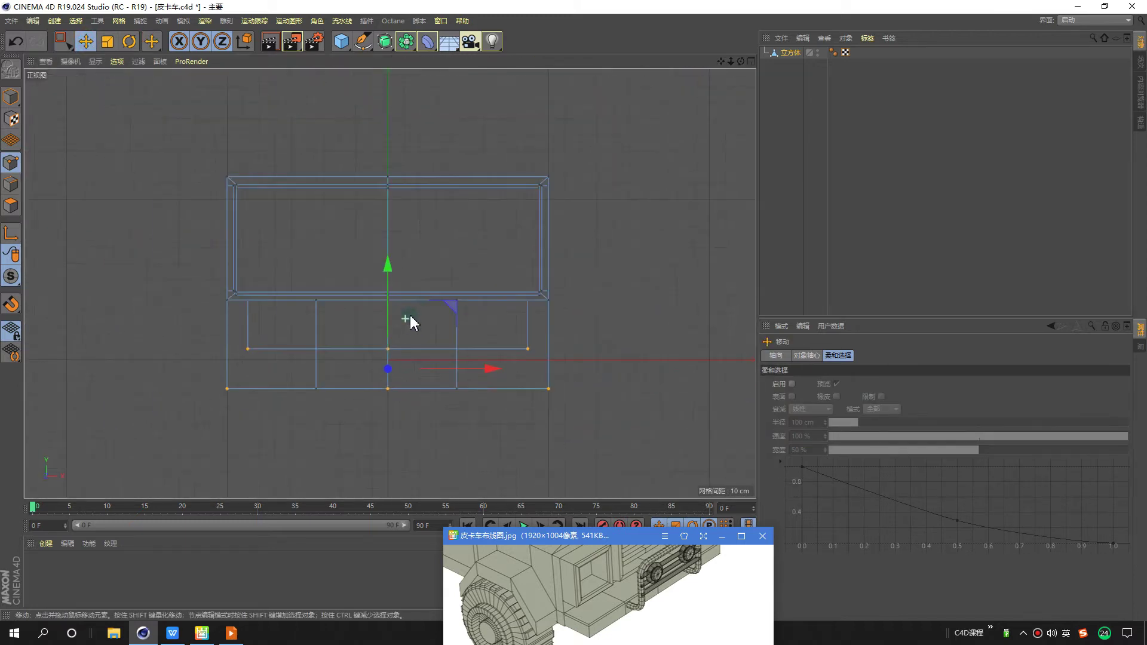
{"action": "scroll", "coordinate": [401, 359], "scroll_direction": "up", "scroll_amount": 2}
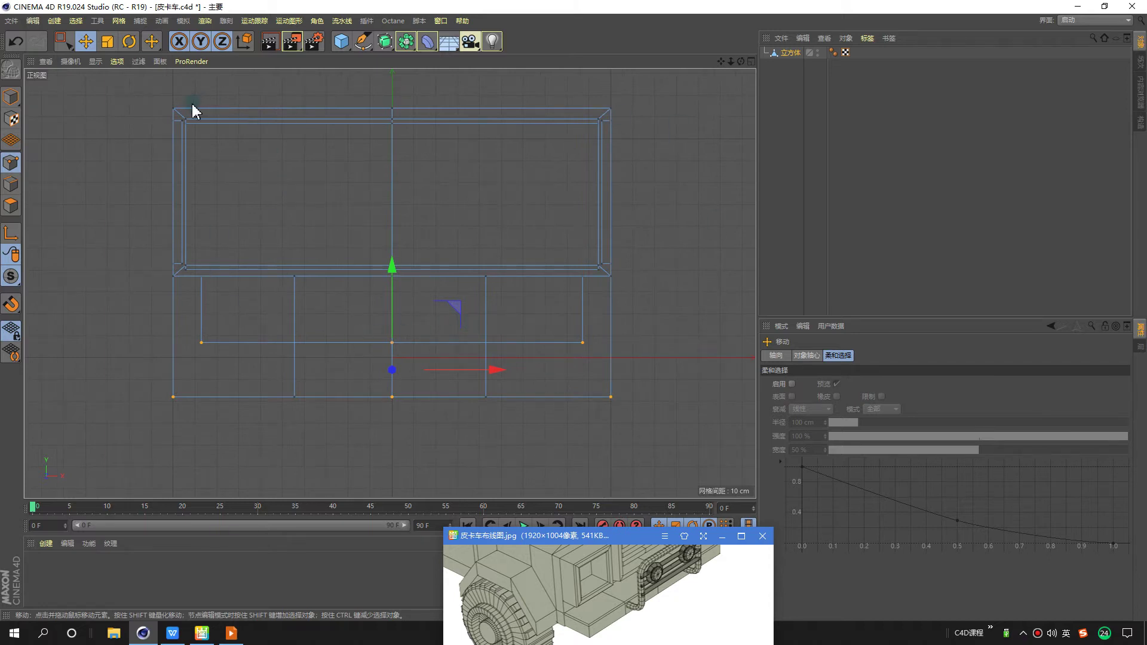
Set the front view's display to Gouraud Shading (Lines).
{"action": "left_click", "coordinate": [93, 62]}
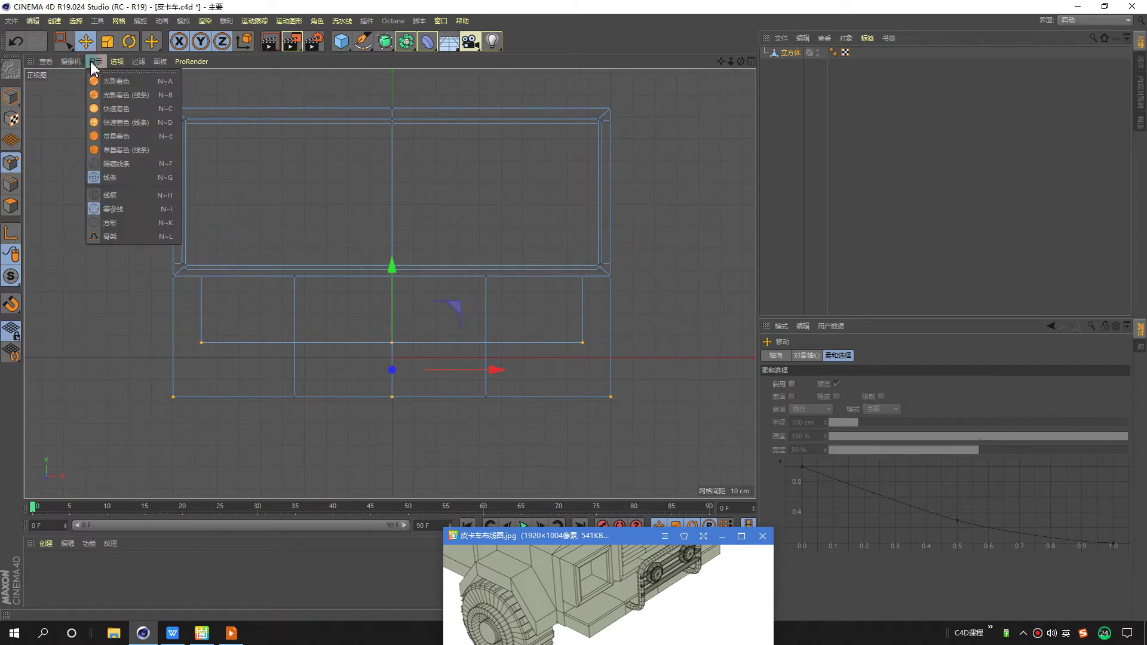
{"action": "left_click", "coordinate": [119, 96]}
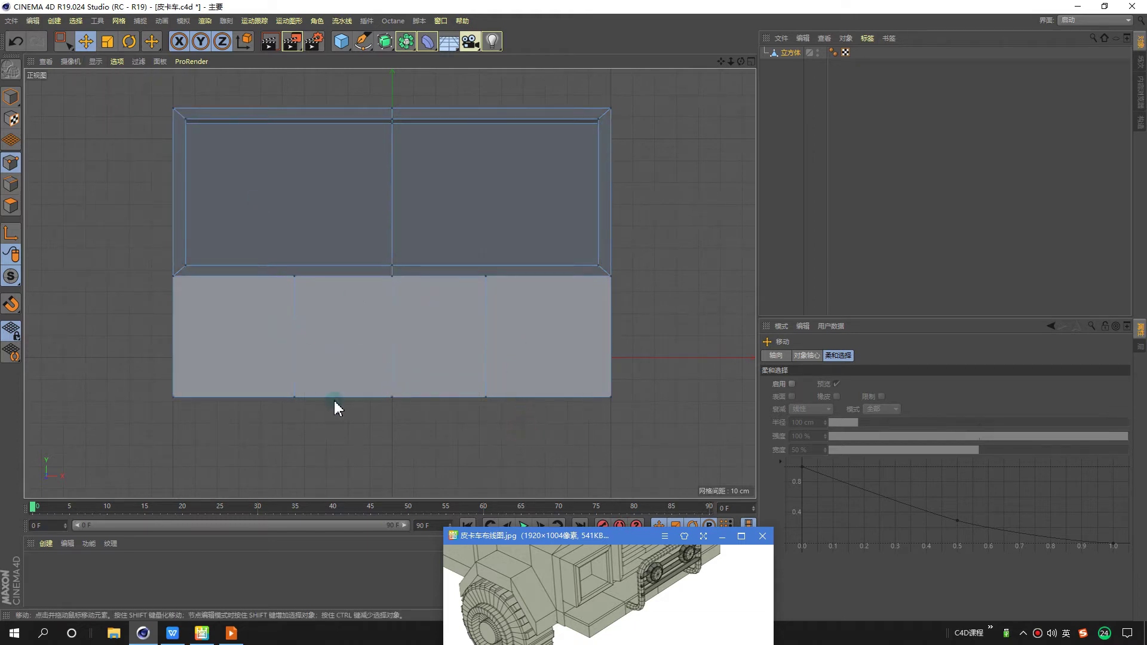
{"action": "scroll", "coordinate": [335, 407], "scroll_direction": "up", "scroll_amount": 3}
{"action": "scroll", "coordinate": [390, 376], "scroll_direction": "down", "scroll_amount": 3}
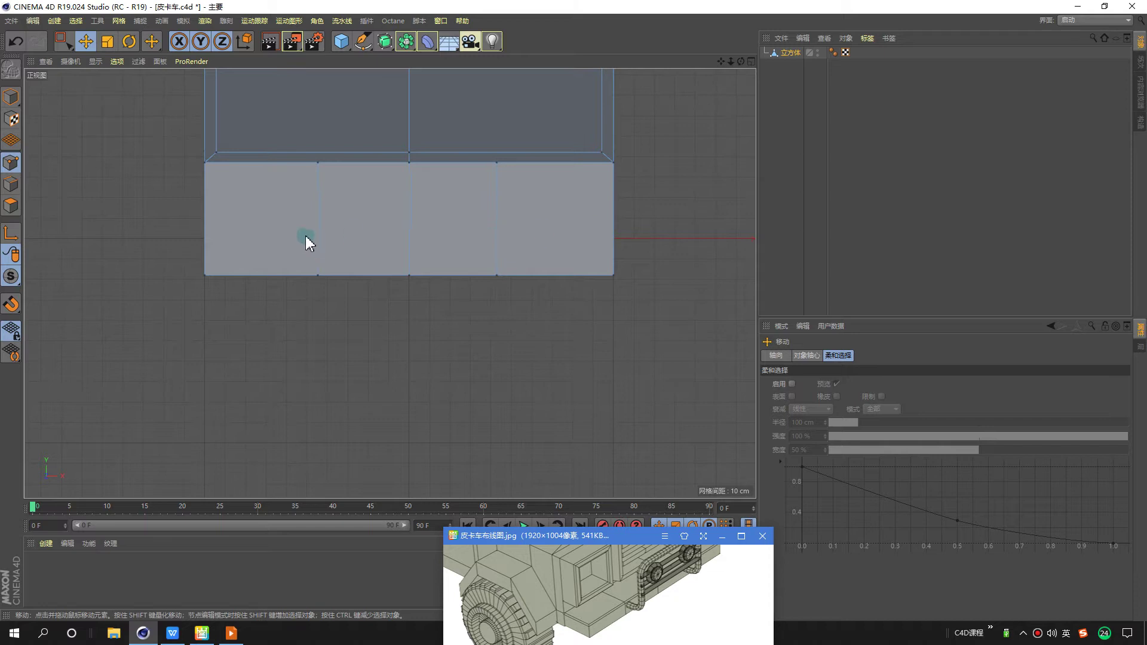
{"action": "scroll", "coordinate": [489, 169], "scroll_direction": "up", "scroll_amount": 2}
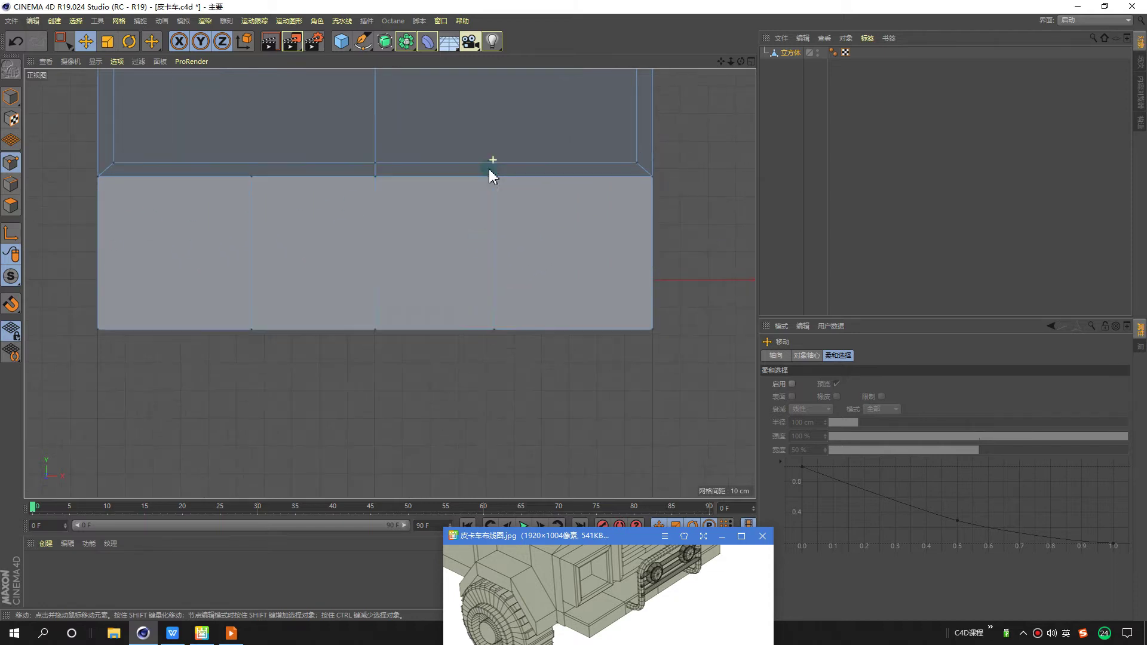
Slide the box front's top-right point sideways along X in the front view.
{"action": "middle_click", "coordinate": [591, 220]}
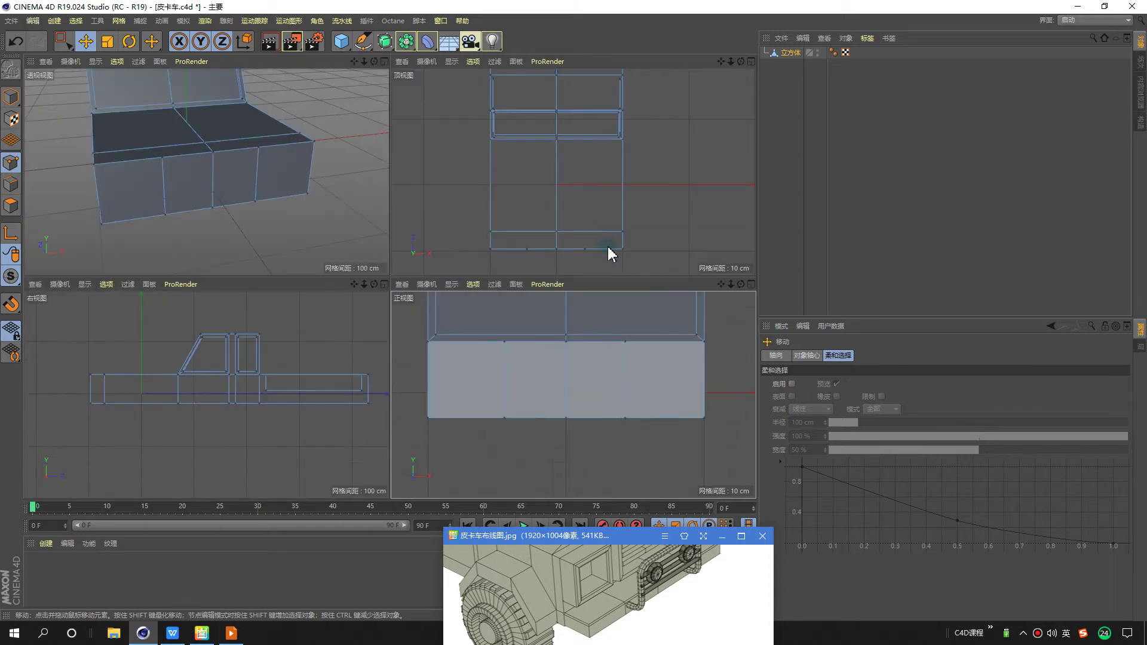
{"action": "scroll", "coordinate": [618, 394], "scroll_direction": "up", "scroll_amount": 3}
{"action": "scroll", "coordinate": [592, 358], "scroll_direction": "down", "scroll_amount": 2}
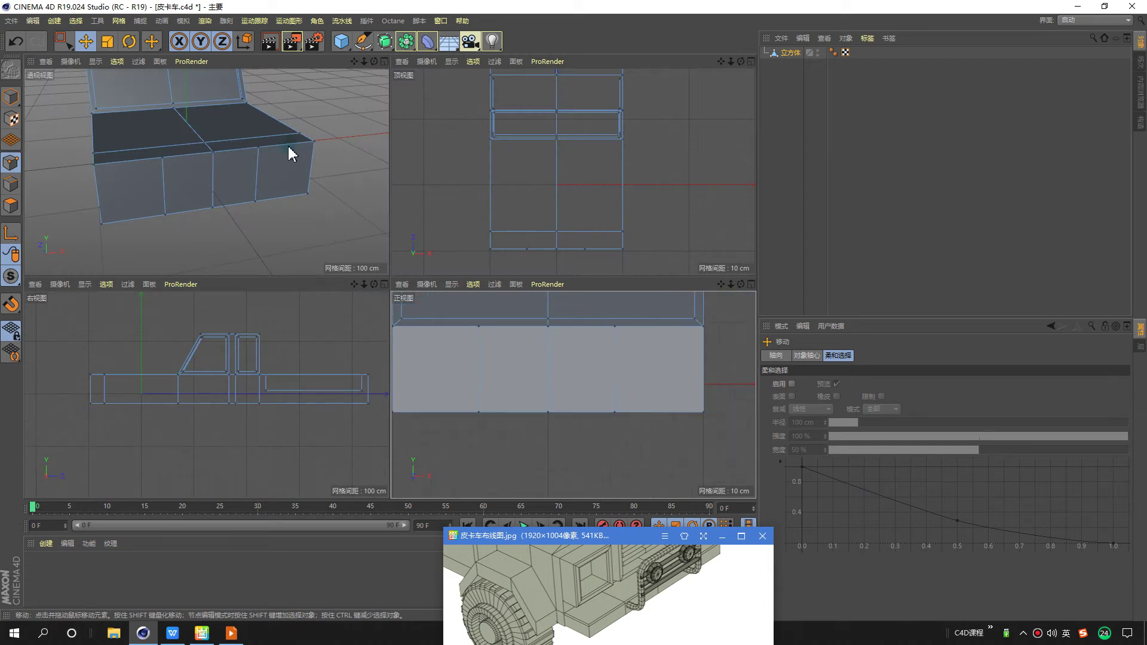
{"action": "left_click", "coordinate": [615, 326]}
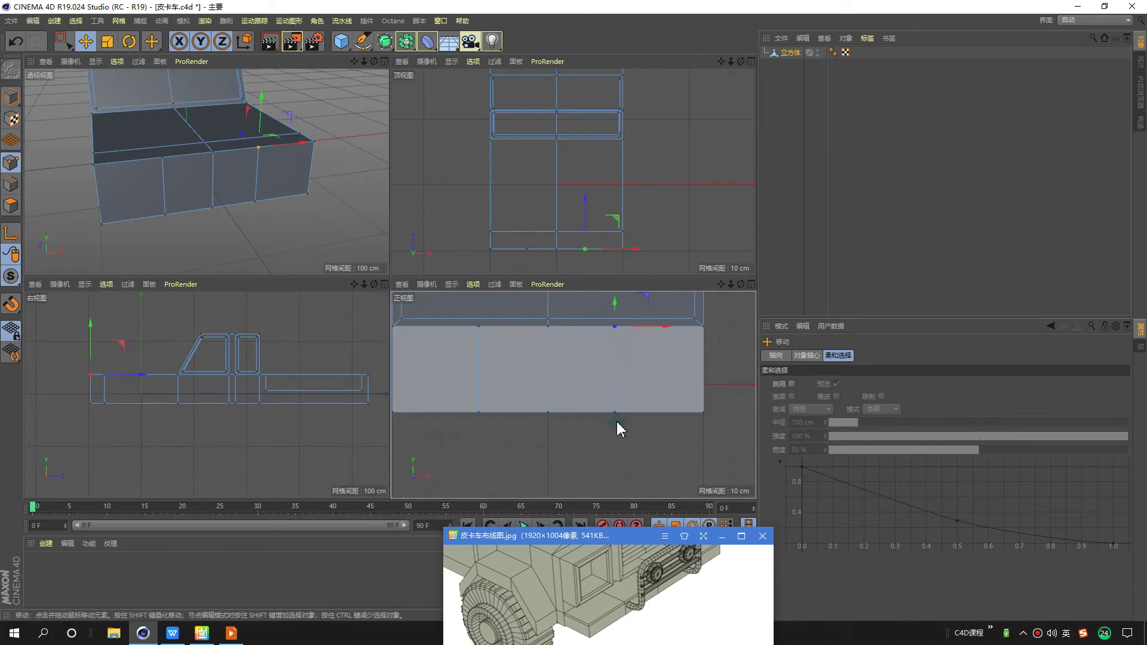
{"action": "left_click_drag", "start_coordinate": [665, 369], "coordinate": [668, 376]}
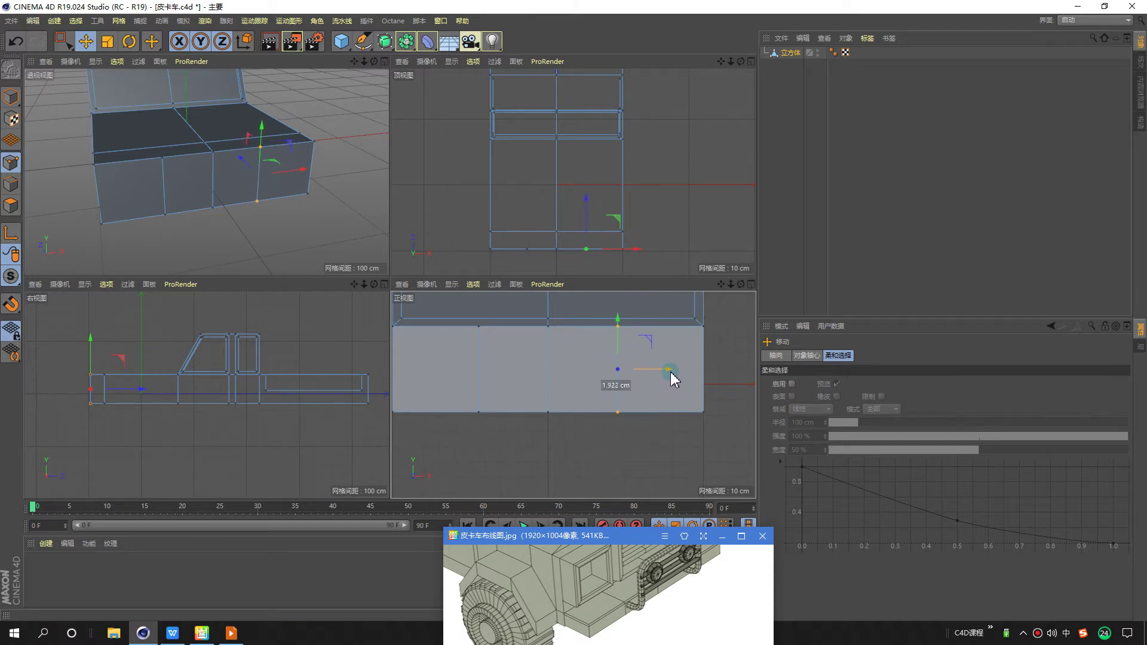
Check the shifted point by orbiting the box front in the perspective view.
{"action": "middle_click", "coordinate": [544, 354]}
{"action": "middle_click_drag", "start_coordinate": [297, 200], "coordinate": [478, 328], "text": "alt"}
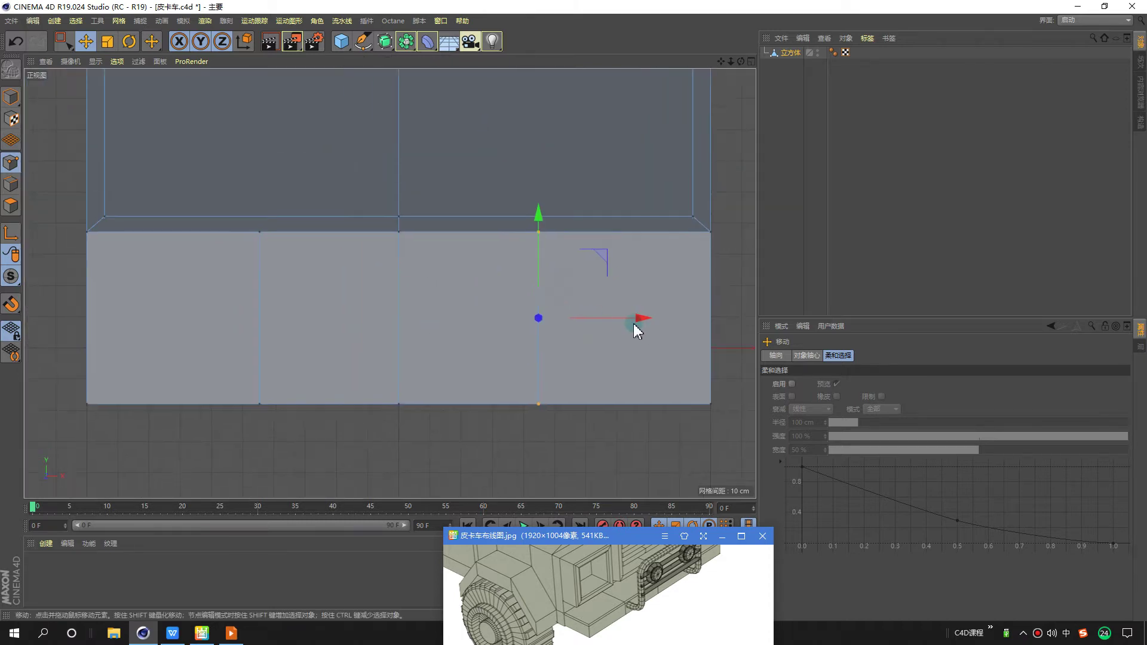
{"action": "middle_click", "coordinate": [294, 232]}
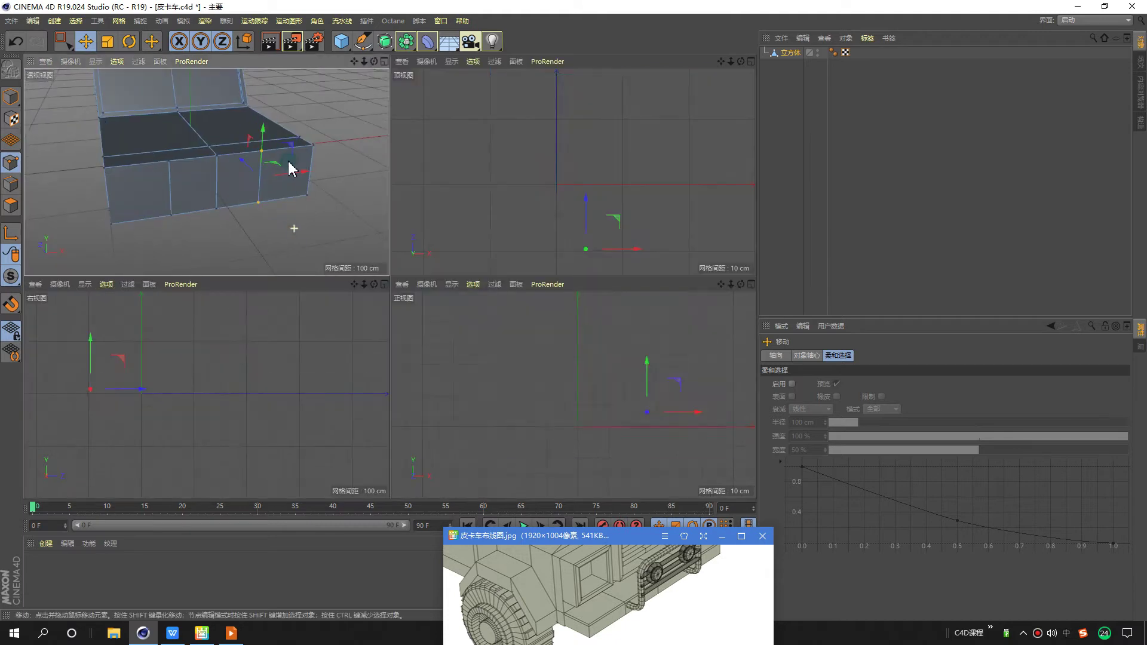
{"action": "middle_click", "coordinate": [291, 168]}
{"action": "mouse_move", "coordinate": [294, 264]}
{"action": "left_mouse_down", "text": "alt"}
{"action": "mouse_move", "coordinate": [373, 226]}
{"action": "mouse_move", "coordinate": [456, 289]}
{"action": "left_mouse_up", "text": "alt"}
{"action": "mouse_move", "coordinate": [595, 541]}
{"action": "left_mouse_down"}
{"action": "mouse_move", "coordinate": [589, 500]}
{"action": "mouse_move", "coordinate": [566, 575]}
{"action": "left_mouse_up"}
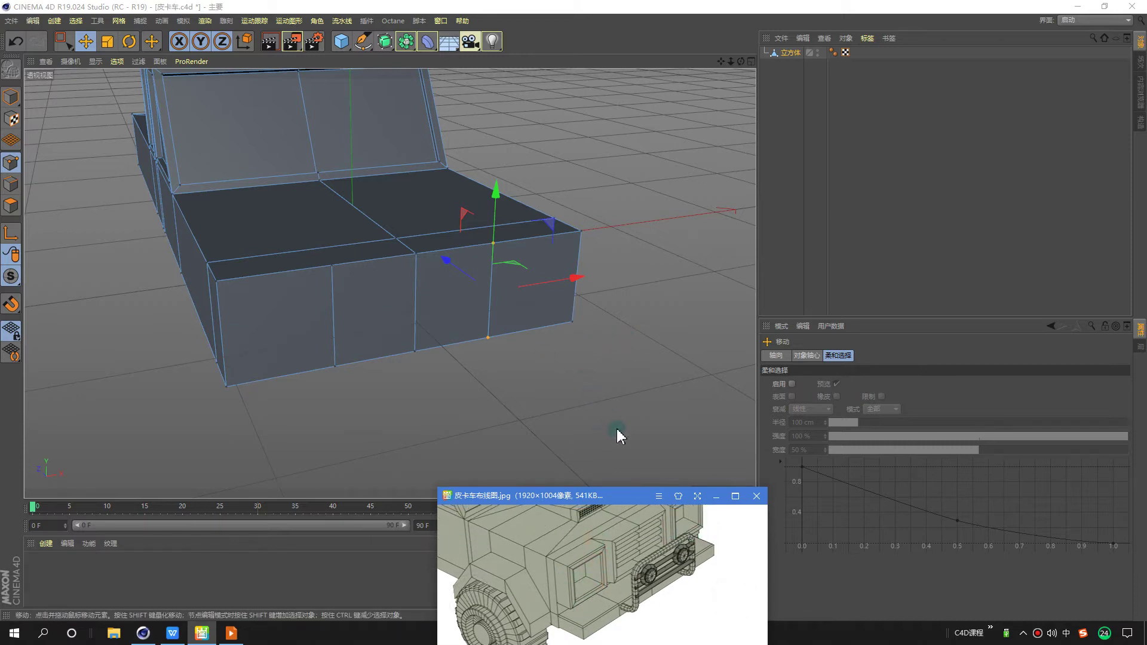
{"action": "scroll", "coordinate": [702, 569], "scroll_direction": "up", "scroll_amount": 2}
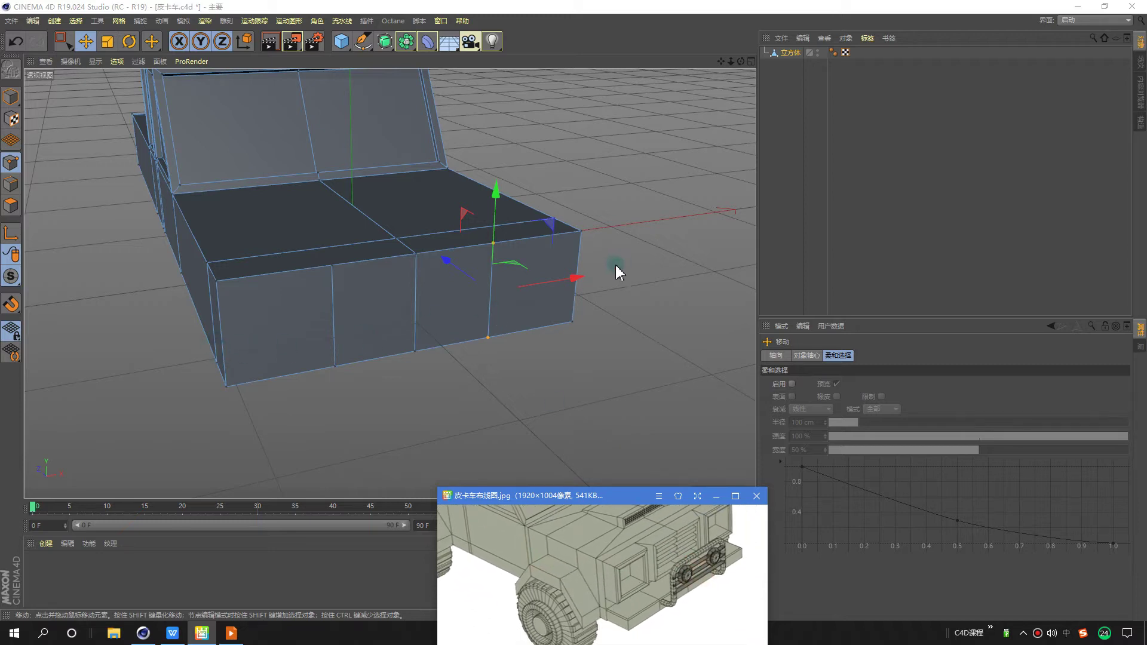
{"action": "middle_click", "coordinate": [362, 341]}
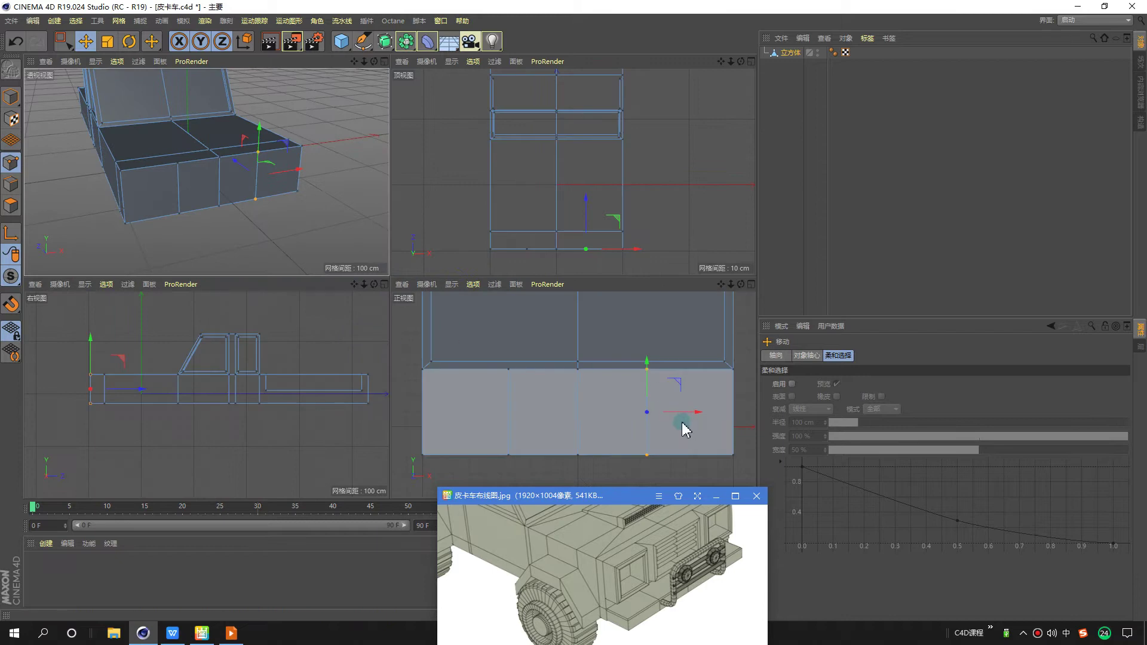
Line Cut a horizontal edge across the front face near its bottom, then orbit to check.
{"action": "right_click", "coordinate": [543, 405]}
{"action": "left_click", "coordinate": [581, 385]}
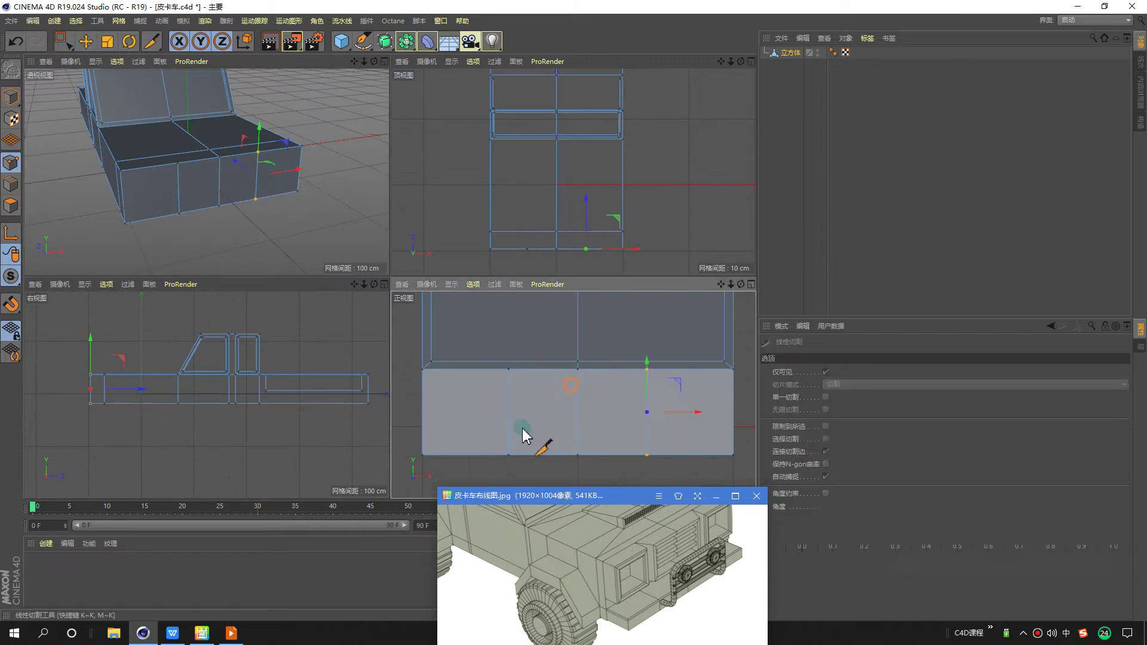
{"action": "left_click", "coordinate": [424, 447]}
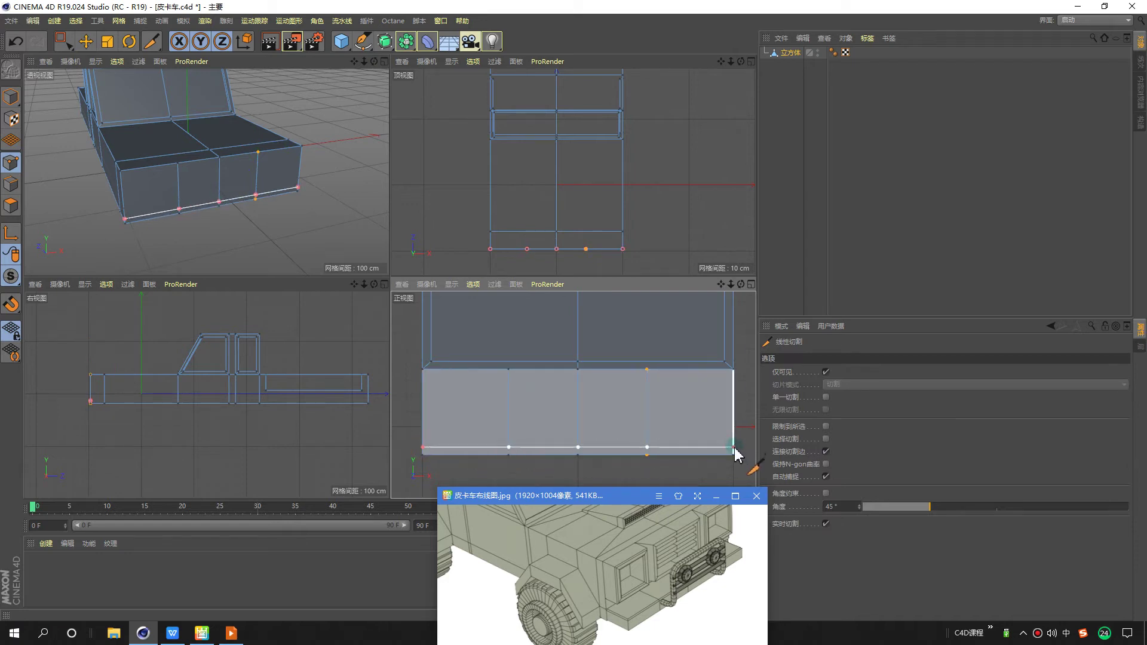
{"action": "key", "text": "space"}
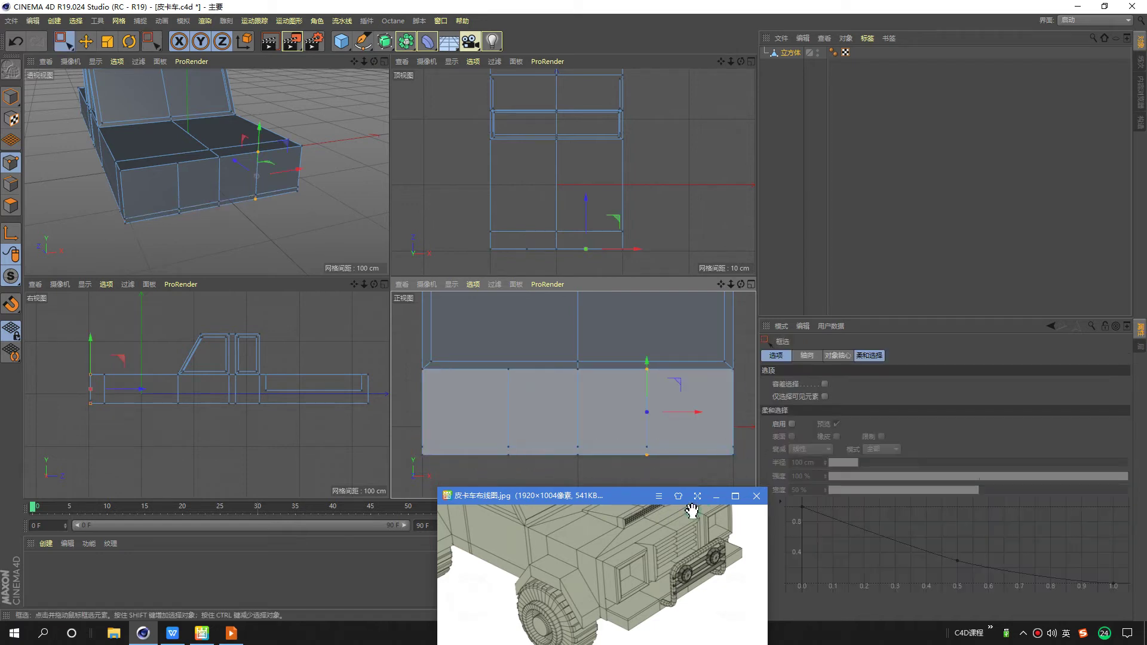
{"action": "middle_click", "coordinate": [202, 210]}
{"action": "mouse_move", "coordinate": [320, 288]}
{"action": "left_mouse_down", "text": "alt"}
{"action": "mouse_move", "coordinate": [370, 244]}
{"action": "mouse_move", "coordinate": [368, 253]}
{"action": "left_mouse_up", "text": "alt"}
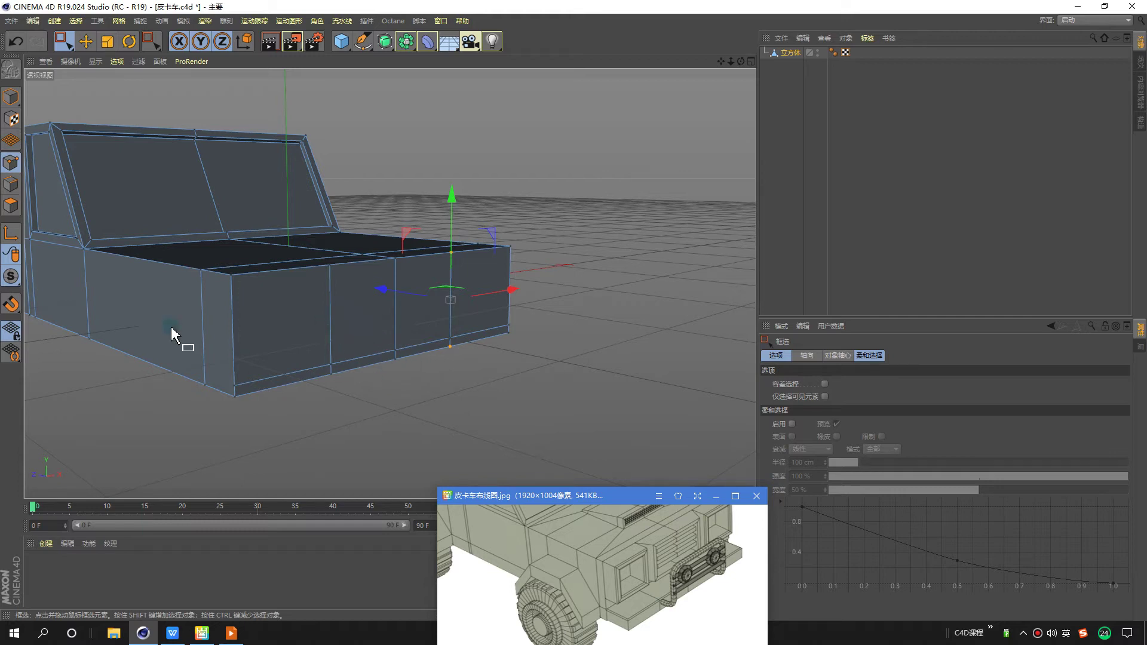
{"action": "mouse_move", "coordinate": [545, 333]}
{"action": "left_mouse_down", "text": "alt"}
{"action": "mouse_move", "coordinate": [460, 323]}
{"action": "mouse_move", "coordinate": [478, 328]}
{"action": "mouse_move", "coordinate": [164, 394]}
{"action": "left_mouse_up", "text": "alt"}
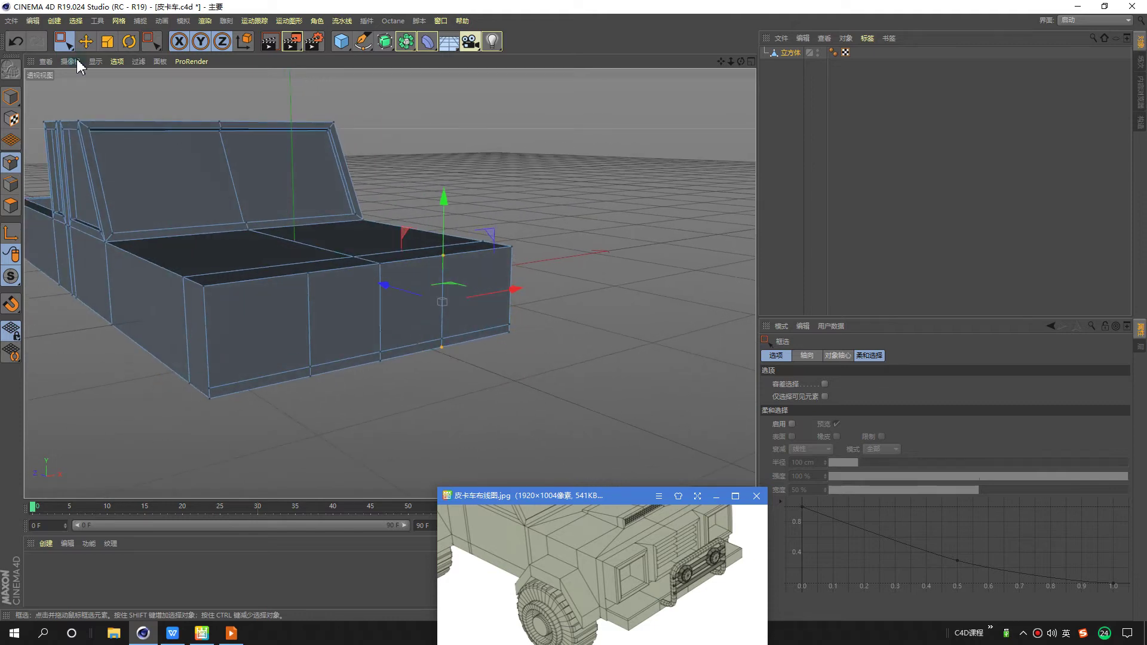
Select the two front corner faces of the truck body in polygon mode.
{"action": "left_click", "coordinate": [87, 41]}
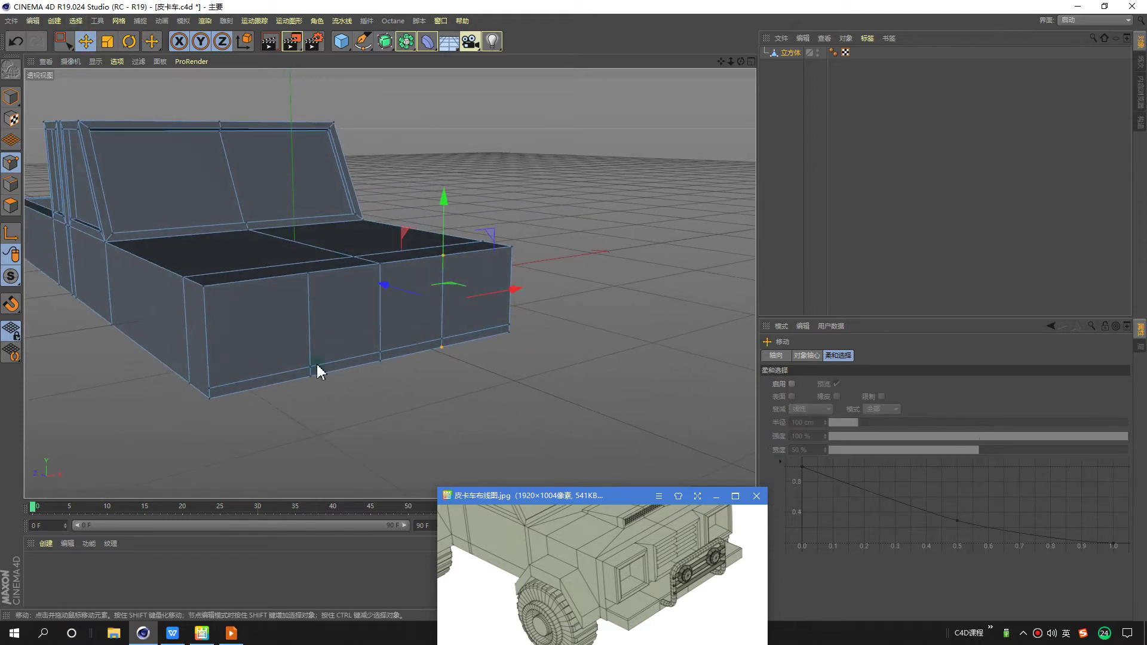
{"action": "left_click", "coordinate": [11, 205]}
{"action": "left_click", "coordinate": [299, 344]}
{"action": "left_click", "coordinate": [496, 287], "text": "shift"}
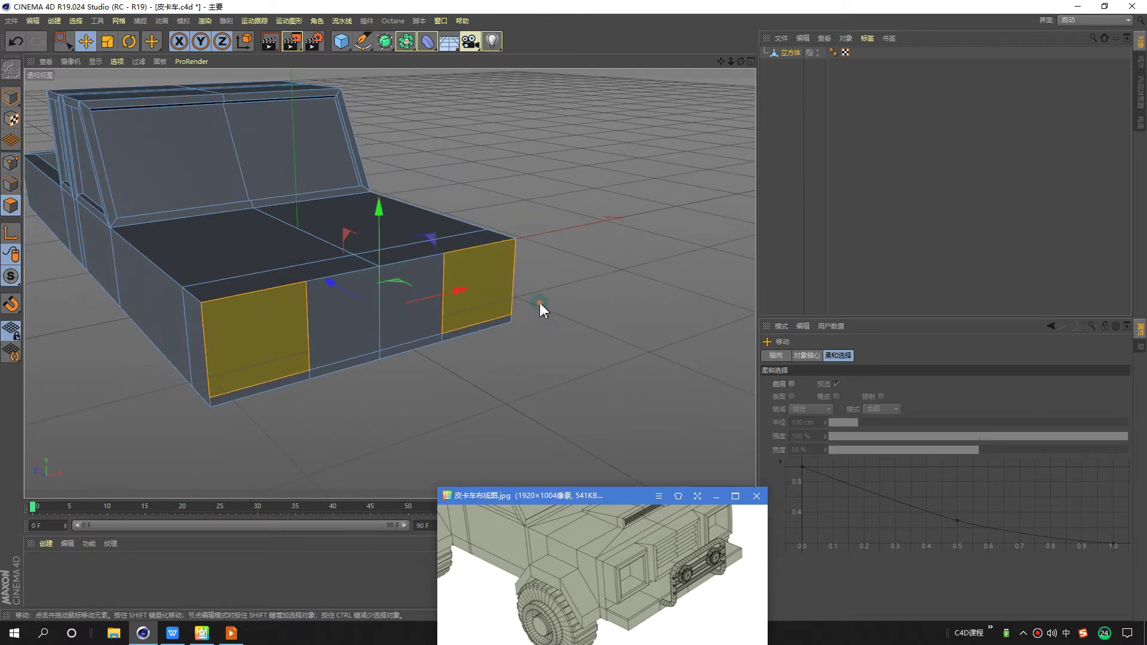
{"action": "left_click_drag", "start_coordinate": [541, 308], "coordinate": [580, 237], "text": "alt"}
{"action": "scroll", "coordinate": [303, 317], "scroll_direction": "up", "scroll_amount": 3}
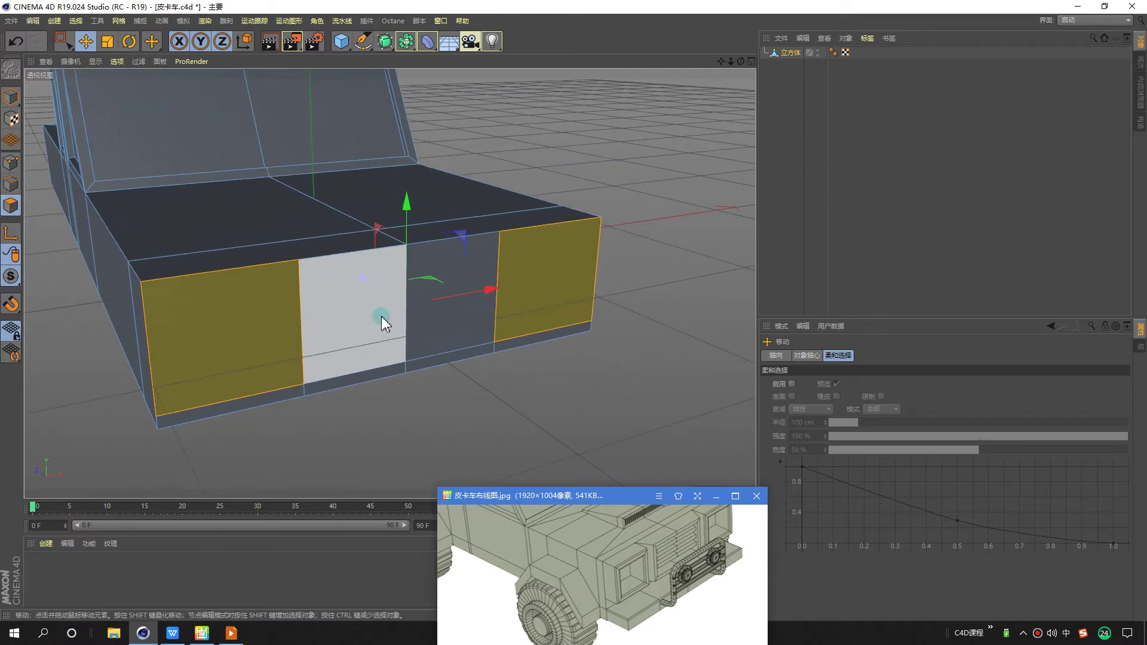
{"action": "scroll", "coordinate": [381, 317], "scroll_direction": "up", "scroll_amount": 1}
Inset both front corner faces by 4.5 cm with Inner Extrude.
{"action": "right_click", "coordinate": [568, 147]}
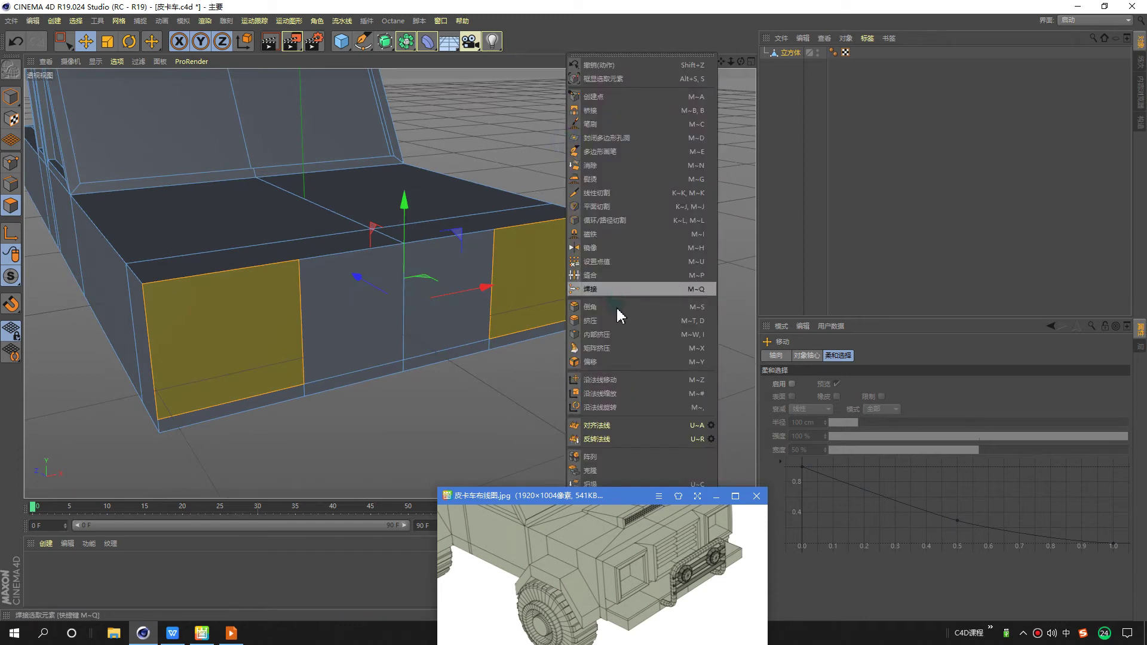
{"action": "left_click", "coordinate": [613, 335]}
{"action": "left_click_drag", "start_coordinate": [661, 210], "coordinate": [404, 303]}
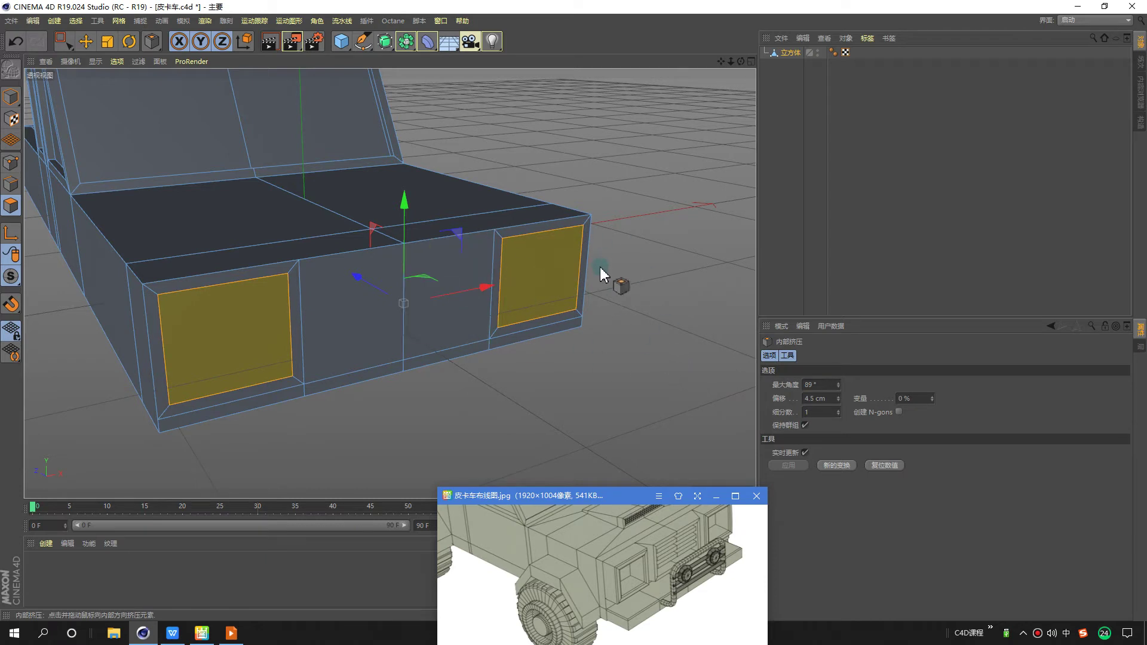
{"action": "scroll", "coordinate": [603, 275], "scroll_direction": "down", "scroll_amount": 3}
{"action": "left_click_drag", "start_coordinate": [602, 275], "coordinate": [593, 327], "text": "alt"}
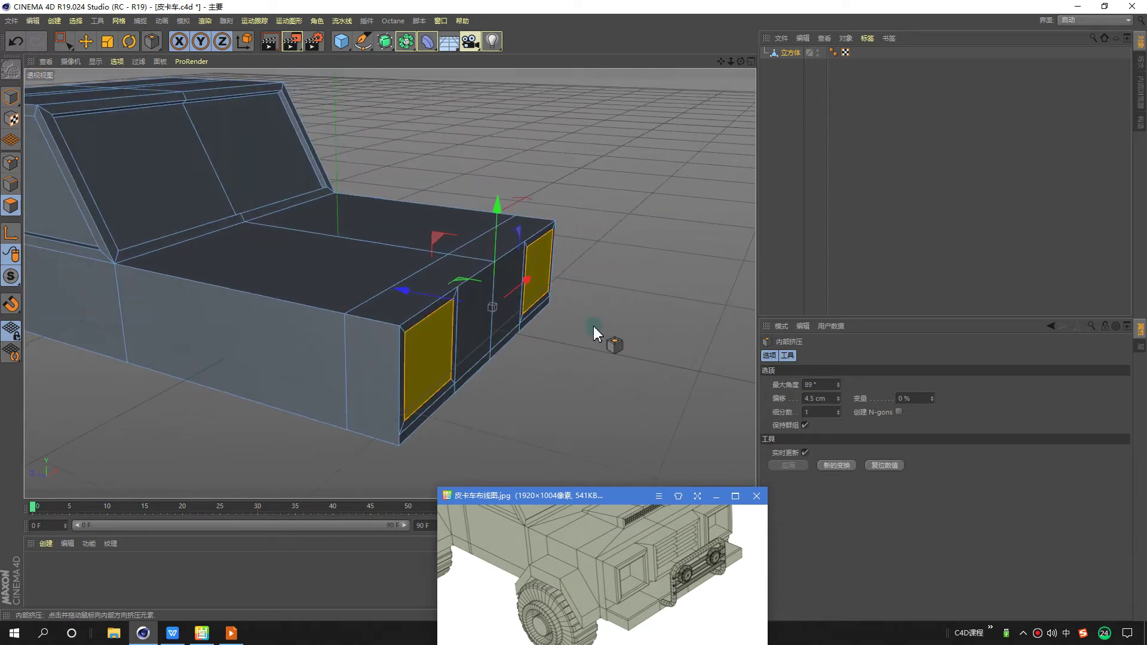
{"action": "scroll", "coordinate": [423, 323], "scroll_direction": "up", "scroll_amount": 3}
{"action": "scroll", "coordinate": [423, 322], "scroll_direction": "down", "scroll_amount": 3}
{"action": "left_click_drag", "start_coordinate": [547, 370], "coordinate": [524, 354], "text": "alt"}
{"action": "scroll", "coordinate": [525, 353], "scroll_direction": "up", "scroll_amount": 3}
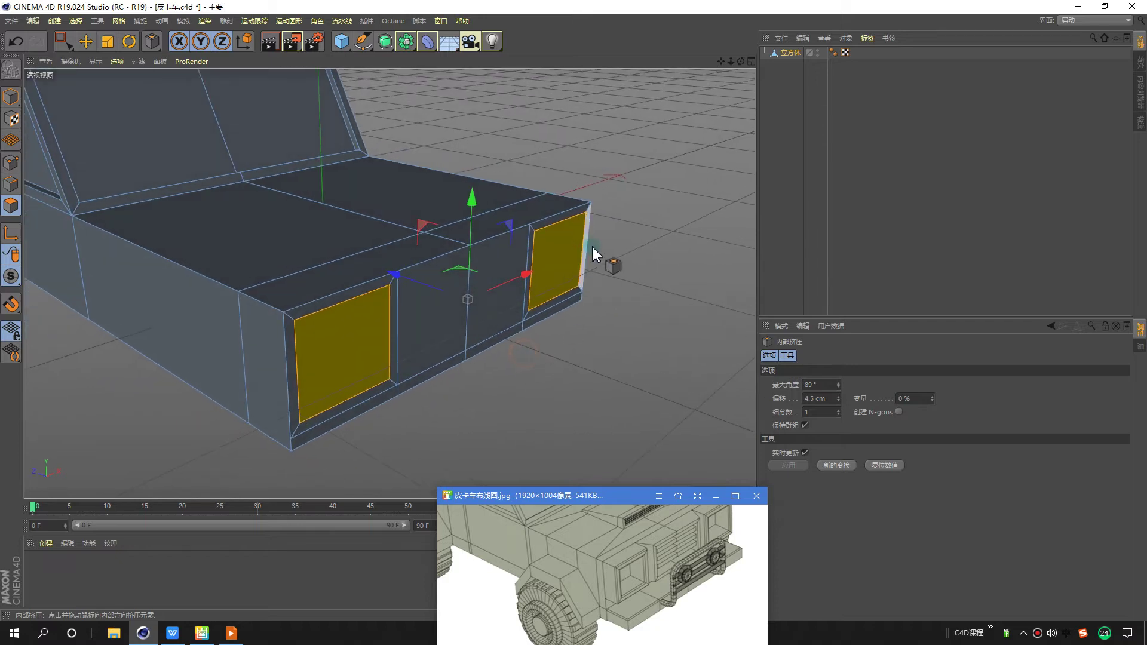
Try extruding the two front faces outward, then undo it.
{"action": "right_click", "coordinate": [603, 143]}
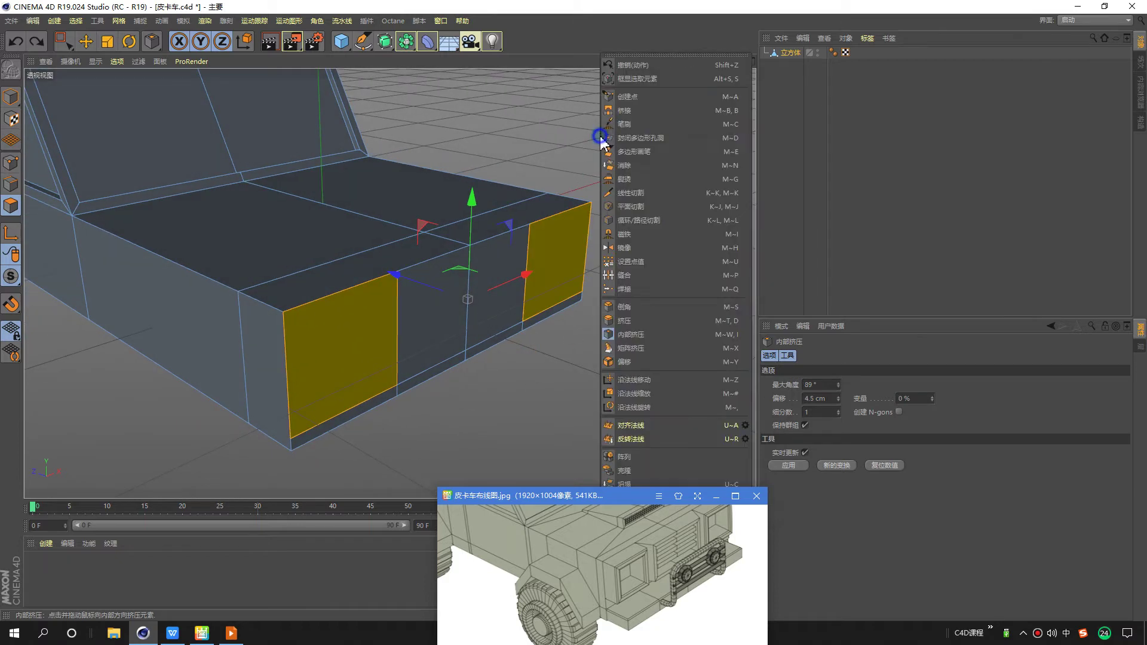
{"action": "left_click", "coordinate": [625, 320]}
{"action": "left_click_drag", "start_coordinate": [574, 132], "coordinate": [663, 137]}
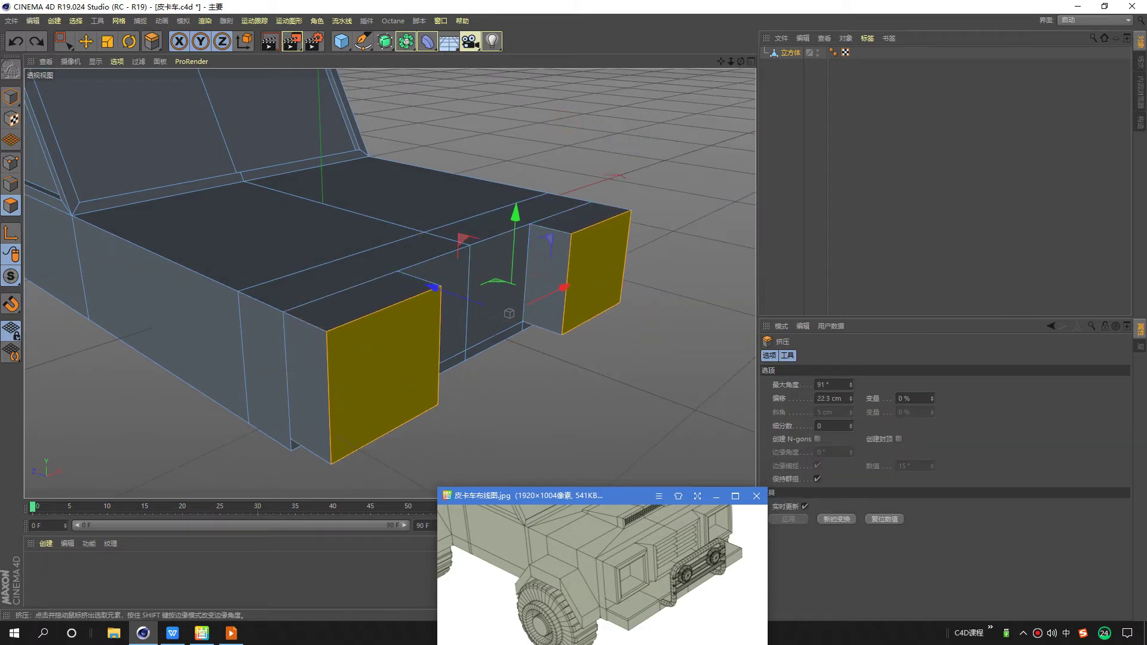
{"action": "key", "text": "ctrl+z"}
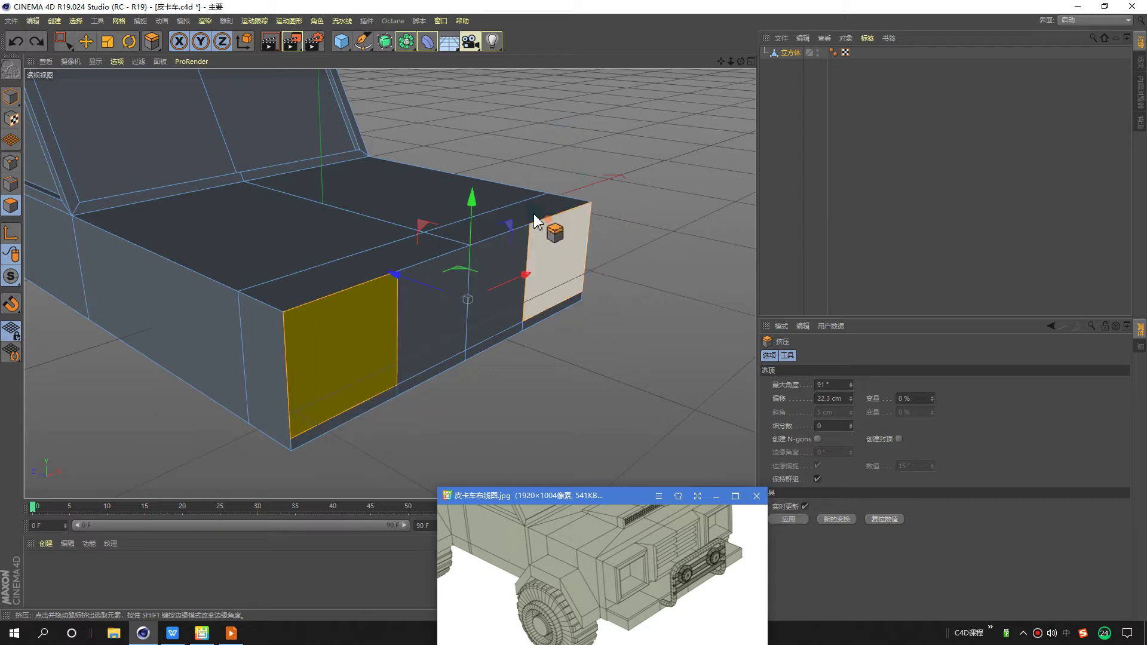
Inset the faces again and try recessing them inward, then undo the recess.
{"action": "left_click_drag", "start_coordinate": [532, 214], "coordinate": [580, 136], "text": "alt"}
{"action": "right_click", "coordinate": [580, 136]}
{"action": "left_click", "coordinate": [612, 326]}
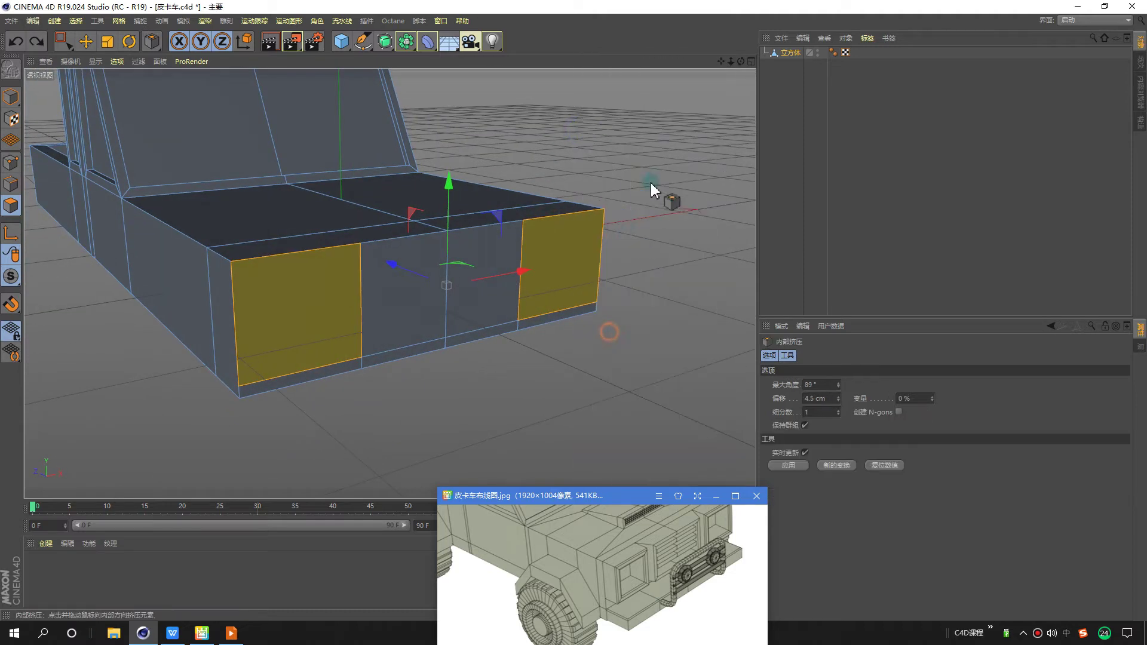
{"action": "left_click_drag", "start_coordinate": [655, 187], "coordinate": [675, 192]}
{"action": "right_click", "coordinate": [669, 185]}
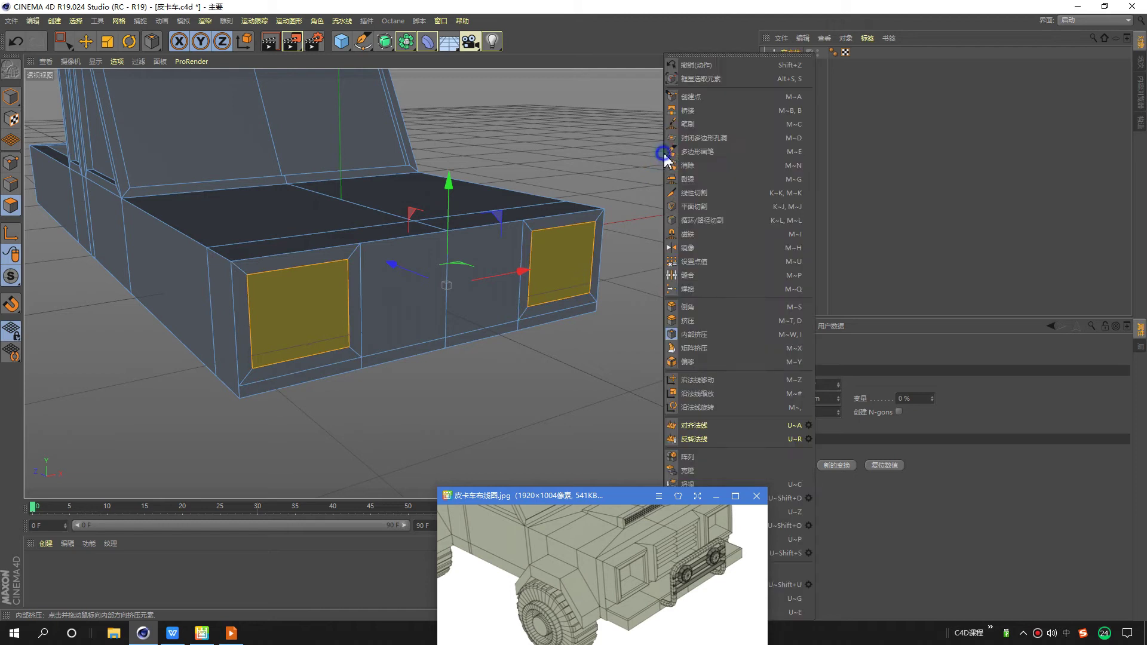
{"action": "left_click", "coordinate": [688, 317]}
{"action": "mouse_move", "coordinate": [690, 320]}
{"action": "left_mouse_down"}
{"action": "mouse_move", "coordinate": [524, 148]}
{"action": "mouse_move", "coordinate": [472, 175]}
{"action": "mouse_move", "coordinate": [618, 174]}
{"action": "left_mouse_up"}
{"action": "key", "text": "ctrl+z"}
{"action": "key", "text": "ctrl+z"}
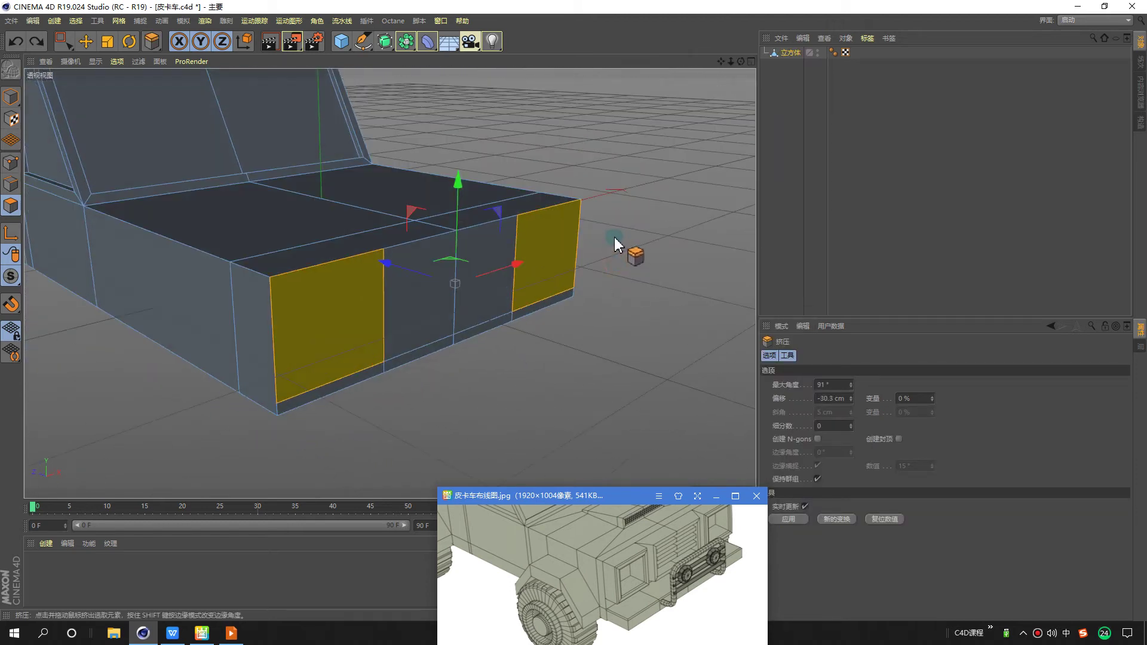
Extrude the front corner faces outward into blocks and inset them with a 5 cm border.
{"action": "right_click", "coordinate": [618, 175]}
{"action": "left_click", "coordinate": [653, 323]}
{"action": "left_click_drag", "start_coordinate": [644, 220], "coordinate": [701, 220]}
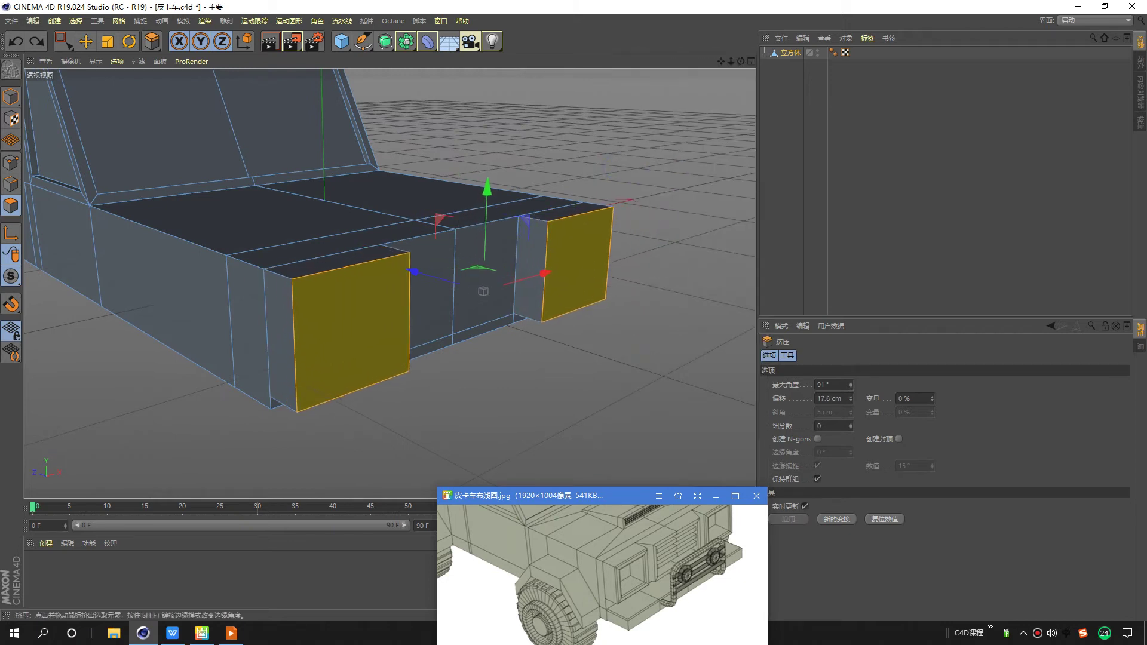
{"action": "right_click", "coordinate": [653, 218]}
{"action": "left_click", "coordinate": [684, 334]}
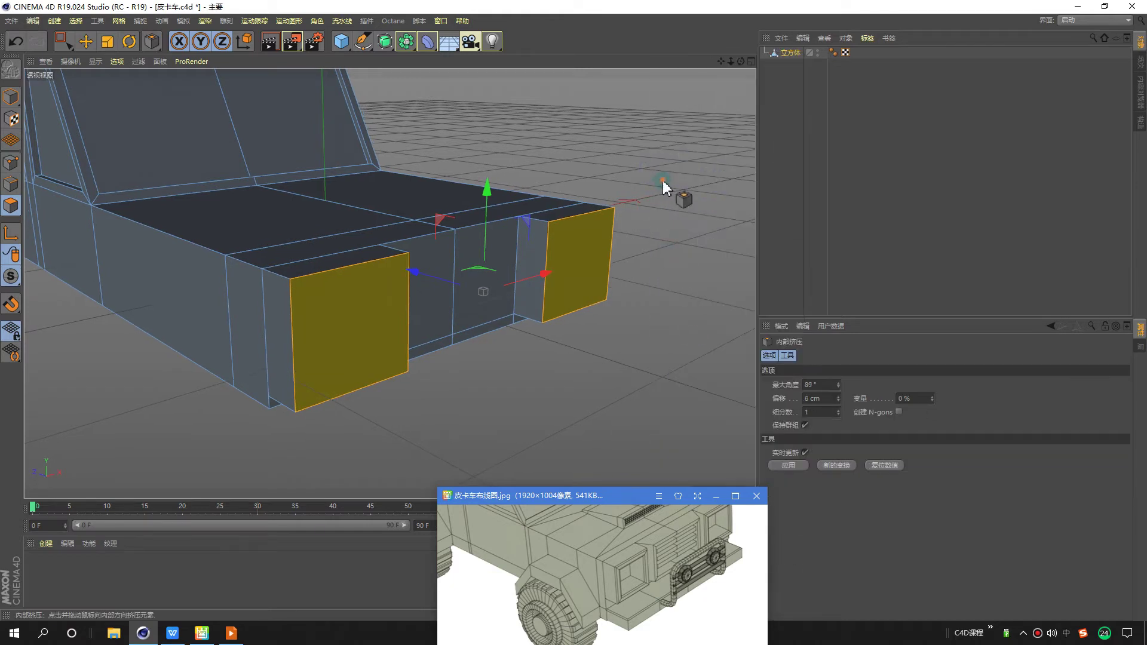
{"action": "left_click", "coordinate": [671, 187]}
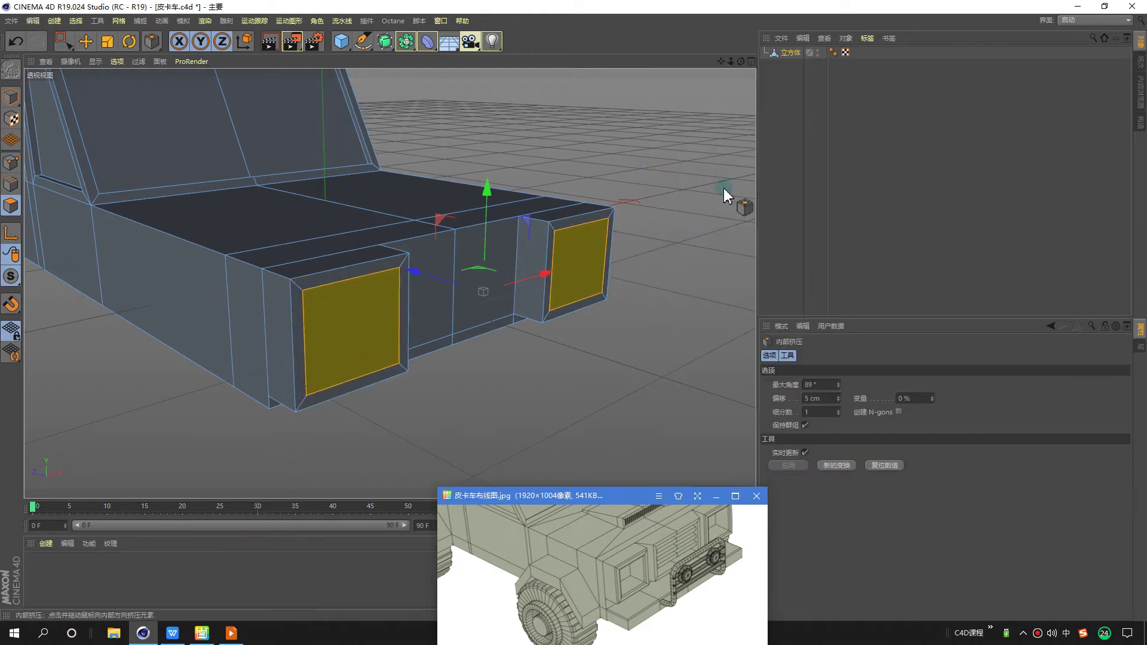
{"action": "left_click_drag", "start_coordinate": [660, 191], "coordinate": [664, 191]}
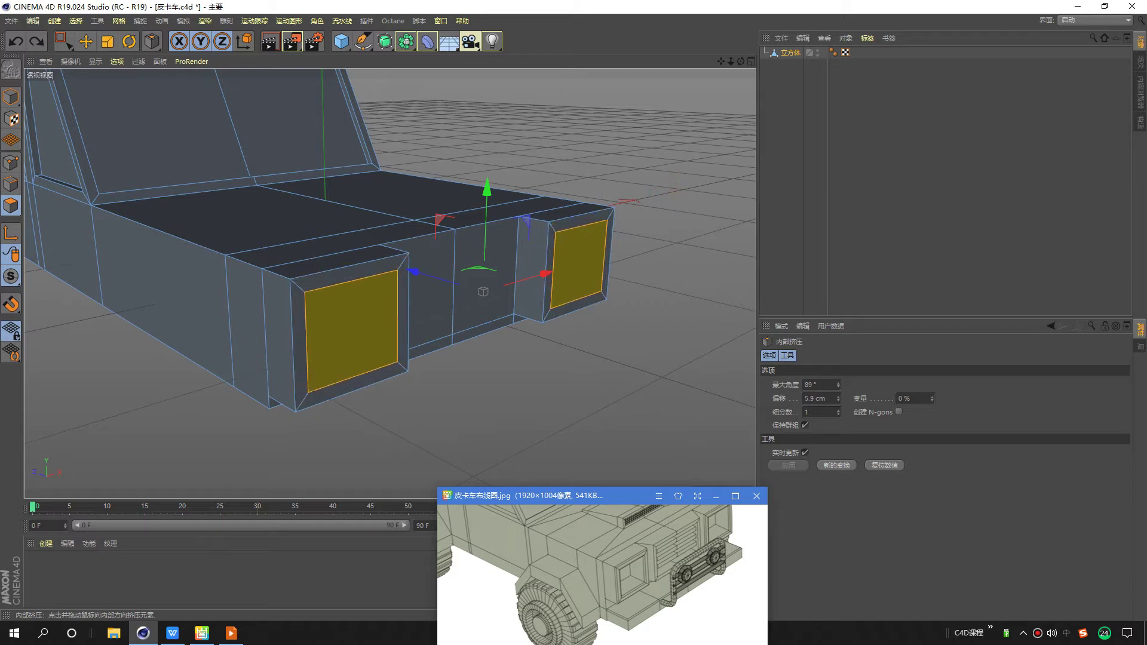
Recess the inset faces 13 cm into the blocks, forming framed headlight openings.
{"action": "right_click", "coordinate": [660, 173]}
{"action": "left_click", "coordinate": [702, 303]}
{"action": "left_click_drag", "start_coordinate": [685, 221], "coordinate": [687, 231]}
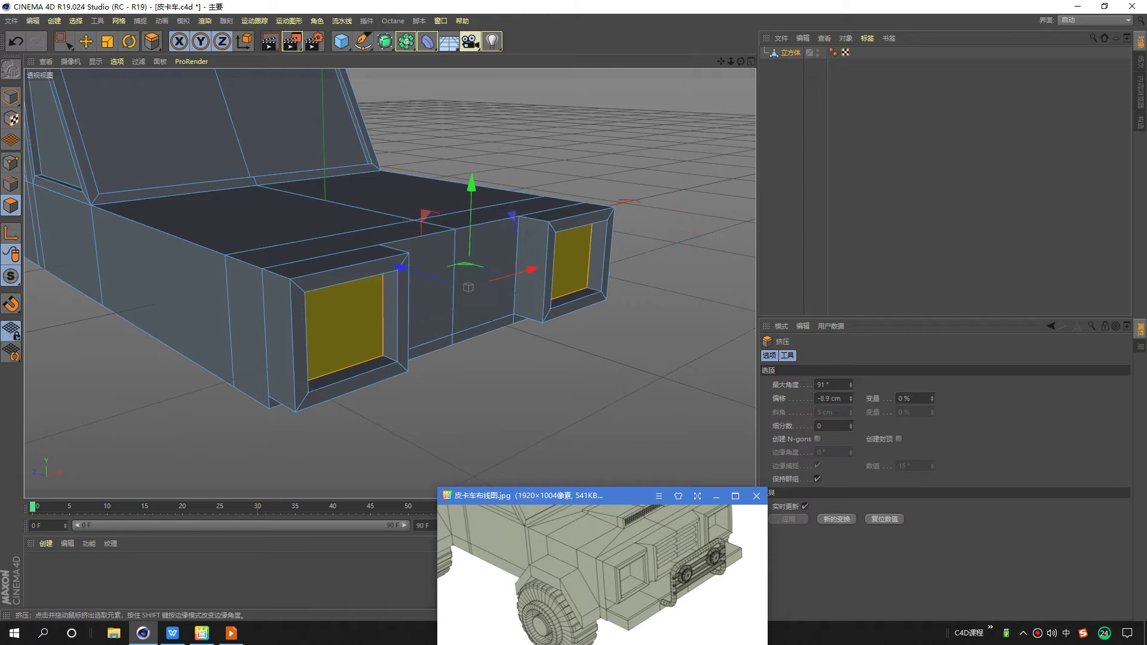
{"action": "scroll", "coordinate": [687, 231], "scroll_direction": "down", "scroll_amount": 3}
{"action": "mouse_move", "coordinate": [575, 246]}
{"action": "left_mouse_down", "text": "alt"}
{"action": "mouse_move", "coordinate": [483, 238]}
{"action": "mouse_move", "coordinate": [542, 290]}
{"action": "mouse_move", "coordinate": [483, 207]}
{"action": "mouse_move", "coordinate": [448, 231]}
{"action": "mouse_move", "coordinate": [499, 270]}
{"action": "left_mouse_up", "text": "alt"}
{"action": "scroll", "coordinate": [514, 286], "scroll_direction": "up", "scroll_amount": 3}
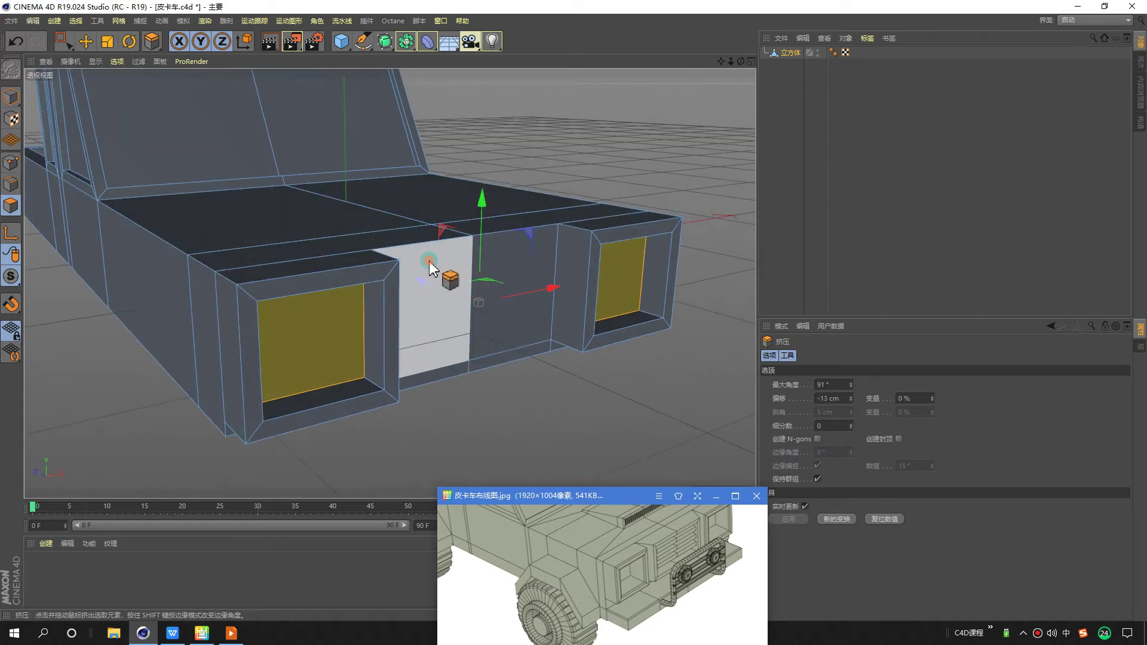
Extrude the two middle front faces about 18 cm and scale the block narrower horizontally.
{"action": "left_click", "coordinate": [429, 260]}
{"action": "scroll", "coordinate": [550, 303], "scroll_direction": "up", "scroll_amount": 2}
{"action": "scroll", "coordinate": [599, 285], "scroll_direction": "up", "scroll_amount": 2}
{"action": "left_click", "coordinate": [493, 309], "text": "shift"}
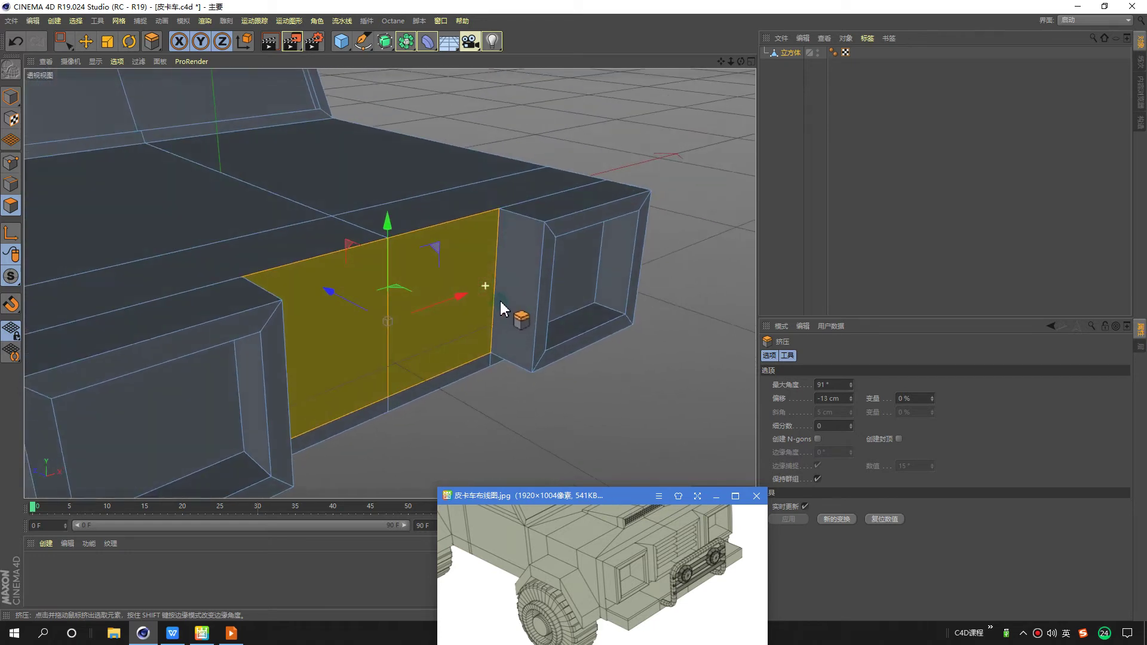
{"action": "right_click", "coordinate": [604, 120]}
{"action": "left_click", "coordinate": [658, 323]}
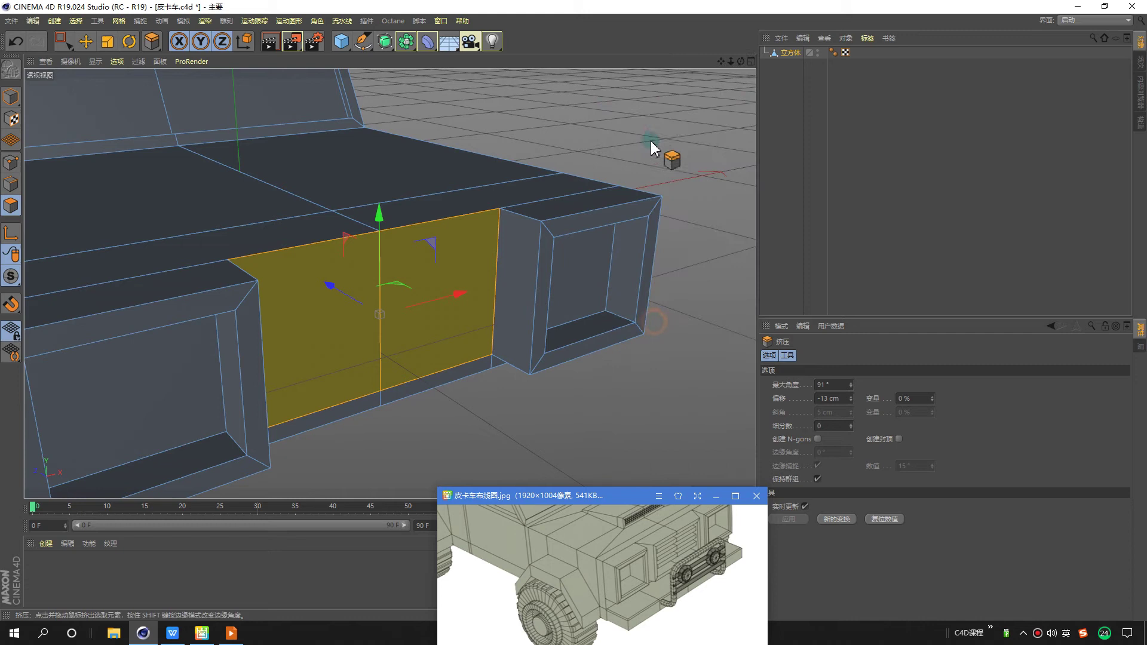
{"action": "left_click_drag", "start_coordinate": [658, 323], "coordinate": [702, 323]}
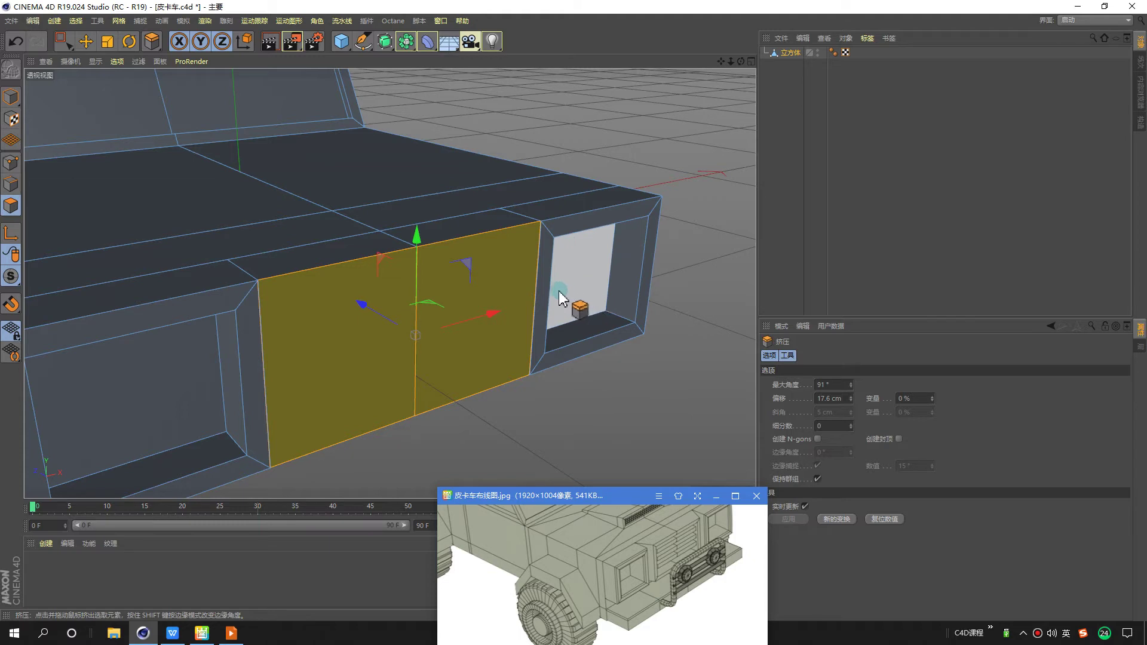
{"action": "left_click", "coordinate": [108, 43]}
{"action": "mouse_move", "coordinate": [495, 316]}
{"action": "left_mouse_down"}
{"action": "mouse_move", "coordinate": [222, 341]}
{"action": "mouse_move", "coordinate": [361, 345]}
{"action": "mouse_move", "coordinate": [428, 269]}
{"action": "left_mouse_up"}
Inset the middle face with a border and recess it about 11 cm inward.
{"action": "right_click", "coordinate": [544, 170]}
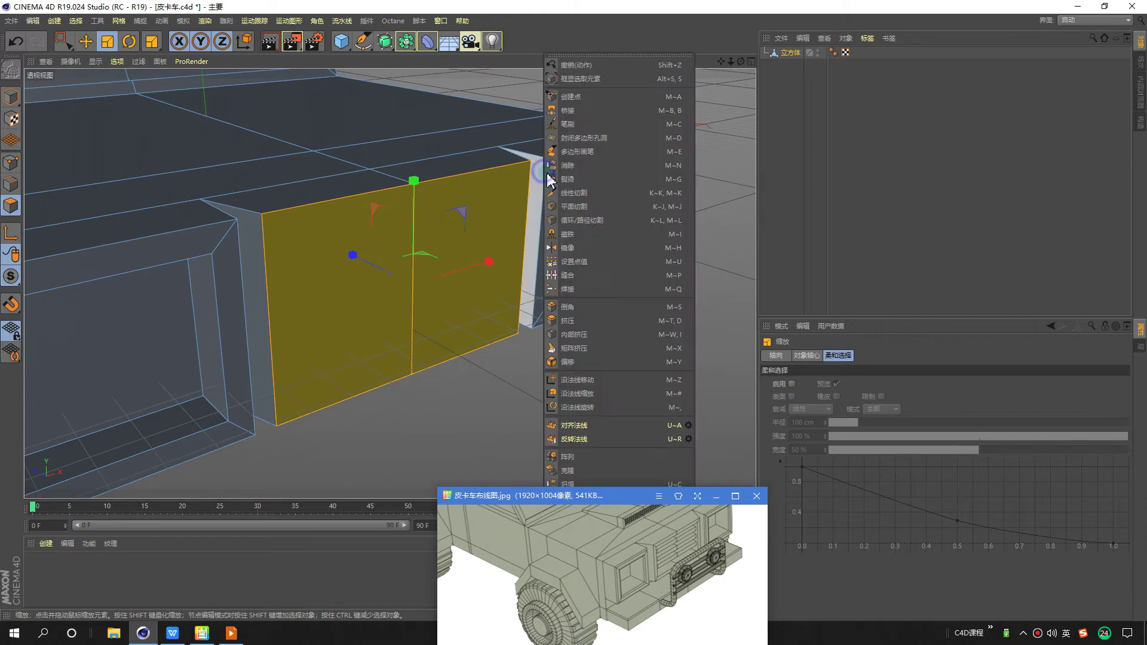
{"action": "left_click", "coordinate": [575, 335]}
{"action": "left_click_drag", "start_coordinate": [593, 300], "coordinate": [568, 302]}
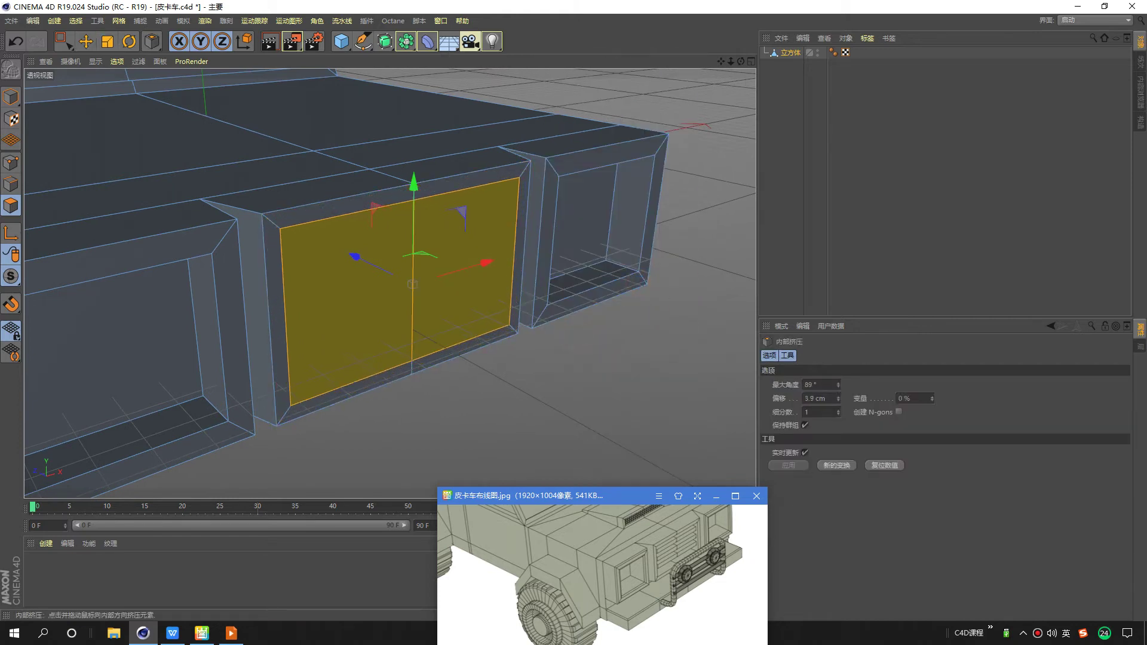
{"action": "right_click", "coordinate": [639, 284]}
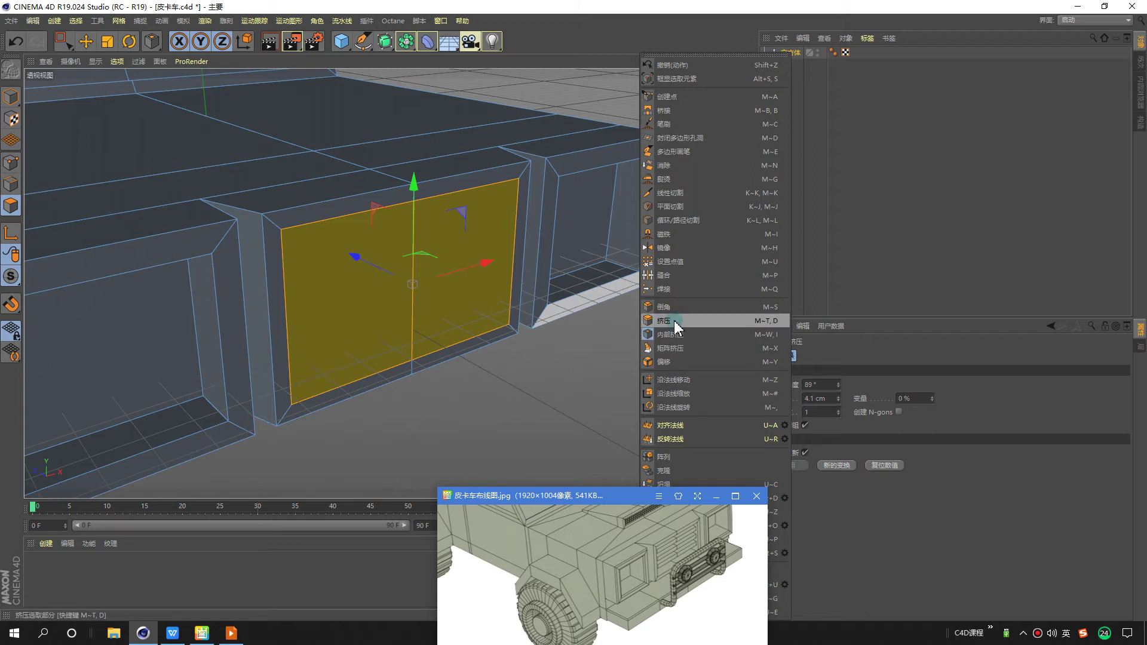
{"action": "left_click", "coordinate": [674, 320]}
{"action": "left_click_drag", "start_coordinate": [658, 331], "coordinate": [622, 332]}
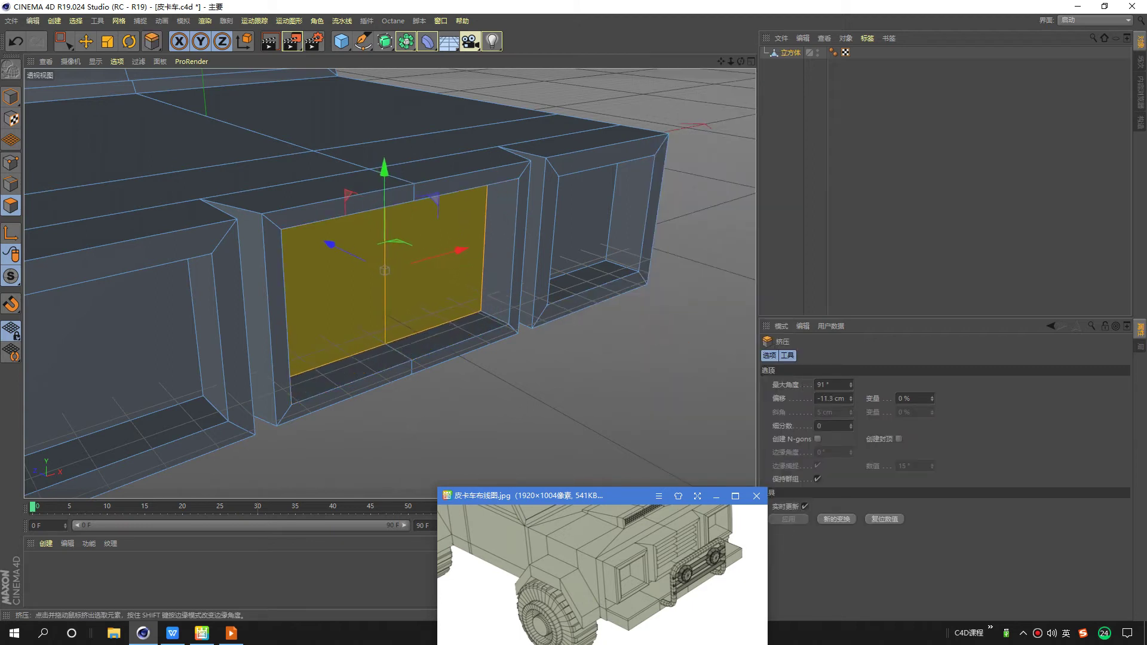
{"action": "scroll", "coordinate": [594, 293], "scroll_direction": "down", "scroll_amount": 3}
{"action": "mouse_move", "coordinate": [594, 293]}
{"action": "left_mouse_down", "text": "alt"}
{"action": "mouse_move", "coordinate": [530, 264]}
{"action": "mouse_move", "coordinate": [557, 270]}
{"action": "left_mouse_up", "text": "alt"}
{"action": "scroll", "coordinate": [512, 210], "scroll_direction": "down", "scroll_amount": 2}
{"action": "scroll", "coordinate": [541, 263], "scroll_direction": "up", "scroll_amount": 3}
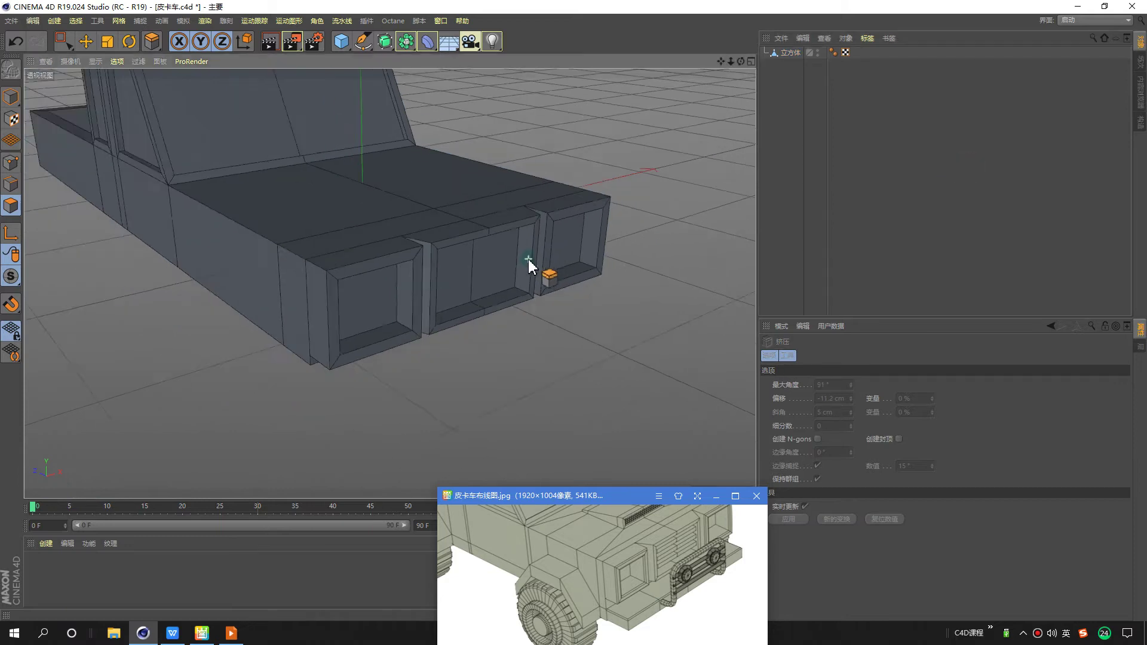
{"action": "scroll", "coordinate": [550, 266], "scroll_direction": "up", "scroll_amount": 2}
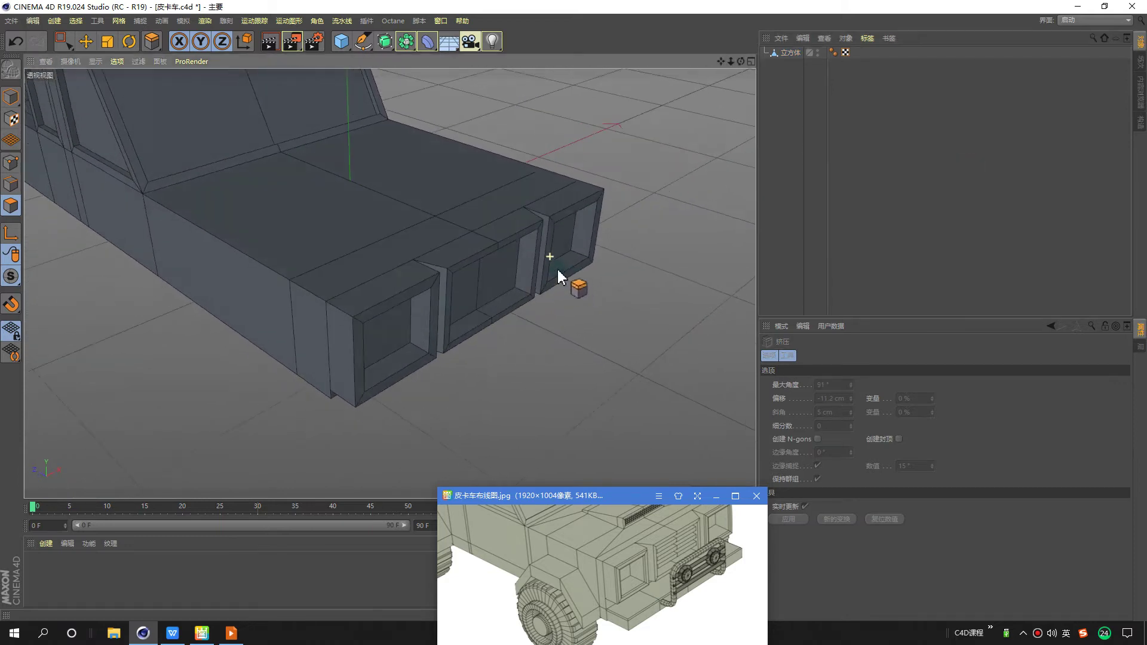
Zoom in and orbit to a close frontal view of the grille area.
{"action": "scroll", "coordinate": [526, 272], "scroll_direction": "up", "scroll_amount": 2}
{"action": "scroll", "coordinate": [513, 269], "scroll_direction": "up", "scroll_amount": 2}
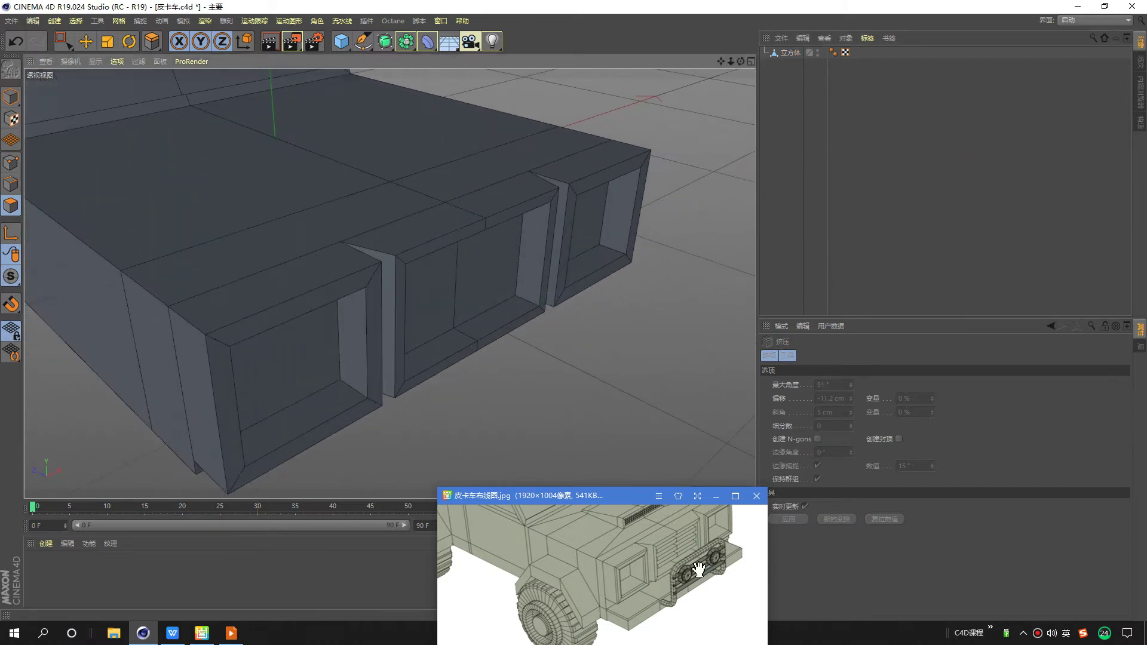
{"action": "scroll", "coordinate": [699, 570], "scroll_direction": "up", "scroll_amount": 2}
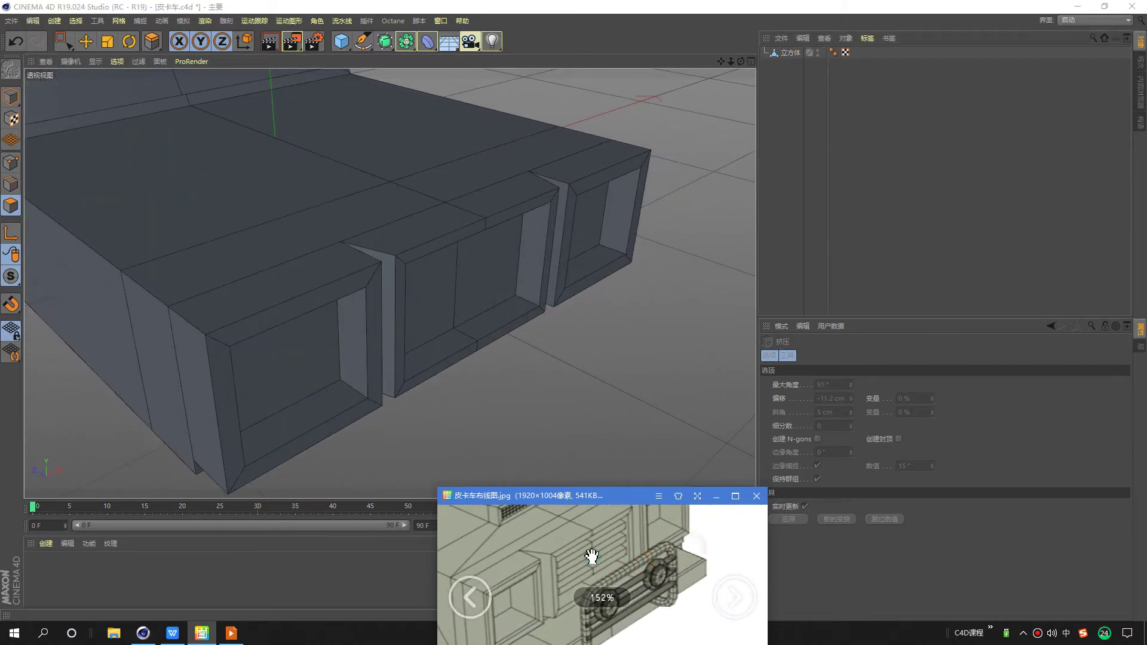
{"action": "mouse_move", "coordinate": [398, 269]}
{"action": "left_mouse_down", "text": "alt"}
{"action": "mouse_move", "coordinate": [438, 258]}
{"action": "mouse_move", "coordinate": [418, 245]}
{"action": "mouse_move", "coordinate": [448, 261]}
{"action": "mouse_move", "coordinate": [533, 261]}
{"action": "mouse_move", "coordinate": [435, 238]}
{"action": "mouse_move", "coordinate": [417, 219]}
{"action": "mouse_move", "coordinate": [519, 251]}
{"action": "mouse_move", "coordinate": [429, 222]}
{"action": "mouse_move", "coordinate": [413, 238]}
{"action": "mouse_move", "coordinate": [423, 240]}
{"action": "left_mouse_up", "text": "alt"}
{"action": "scroll", "coordinate": [428, 239], "scroll_direction": "up", "scroll_amount": 1}
{"action": "scroll", "coordinate": [434, 246], "scroll_direction": "up", "scroll_amount": 1}
{"action": "scroll", "coordinate": [423, 240], "scroll_direction": "up", "scroll_amount": 2}
{"action": "scroll", "coordinate": [607, 550], "scroll_direction": "up", "scroll_amount": 1}
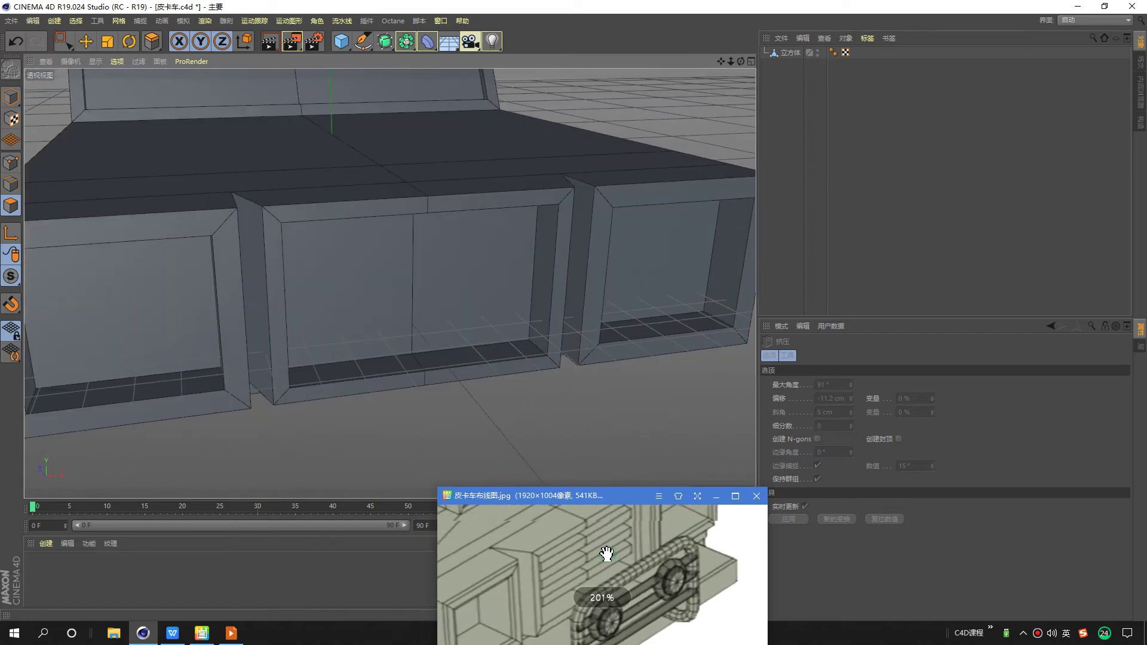
{"action": "scroll", "coordinate": [595, 557], "scroll_direction": "up", "scroll_amount": 2}
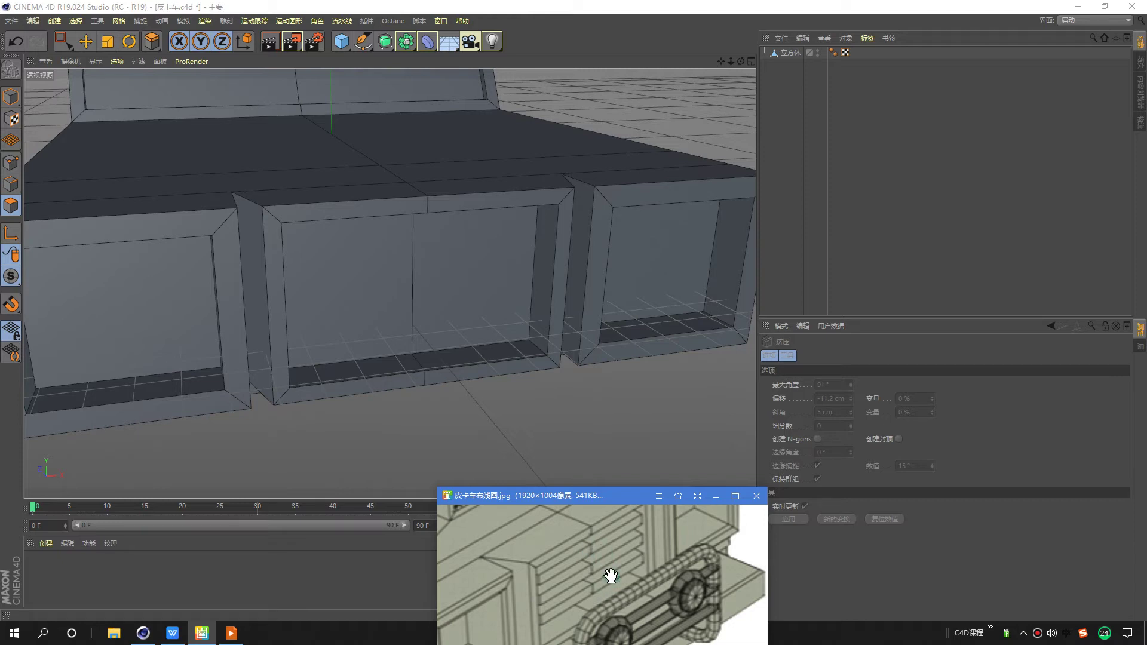
{"action": "left_click", "coordinate": [93, 40]}
{"action": "left_click_drag", "start_coordinate": [479, 262], "coordinate": [606, 145], "text": "alt"}
Select the Cube body and pick the three vertical inner edges of the middle opening.
{"action": "left_click", "coordinate": [791, 54]}
{"action": "mouse_move", "coordinate": [461, 184]}
{"action": "left_mouse_down", "text": "alt"}
{"action": "mouse_move", "coordinate": [427, 171]}
{"action": "mouse_move", "coordinate": [263, 243]}
{"action": "mouse_move", "coordinate": [219, 245]}
{"action": "mouse_move", "coordinate": [481, 264]}
{"action": "left_mouse_up", "text": "alt"}
{"action": "left_click", "coordinate": [198, 257]}
{"action": "left_click", "coordinate": [410, 275], "text": "shift"}
{"action": "left_click", "coordinate": [543, 258], "text": "shift"}
{"action": "mouse_move", "coordinate": [507, 313]}
{"action": "left_mouse_down", "text": "alt"}
{"action": "mouse_move", "coordinate": [478, 323]}
{"action": "mouse_move", "coordinate": [500, 339]}
{"action": "left_mouse_up", "text": "alt"}
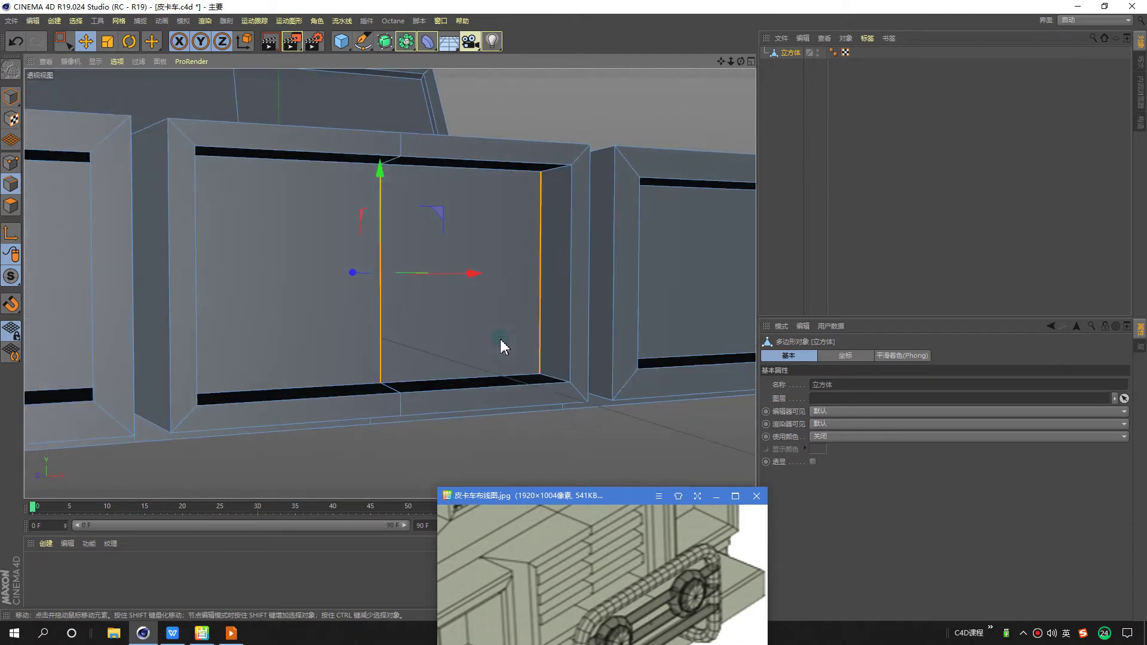
Cut the grille panel into horizontal bands with repeated Connect Points/Edges.
{"action": "right_click", "coordinate": [623, 82]}
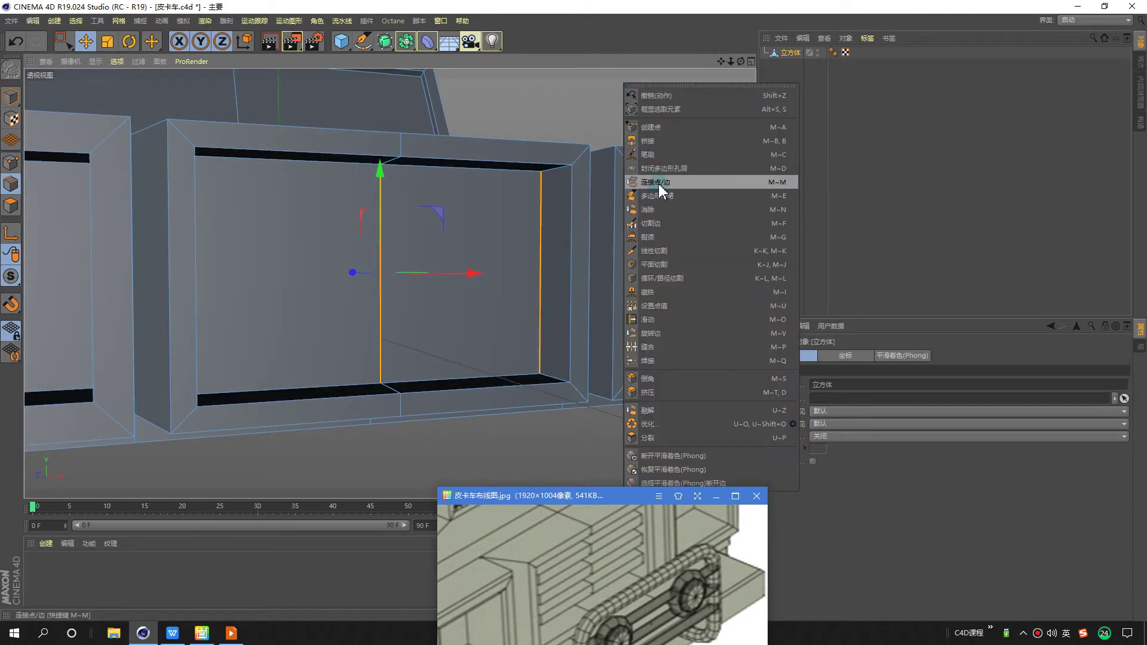
{"action": "left_click", "coordinate": [781, 184]}
{"action": "right_click", "coordinate": [626, 85]}
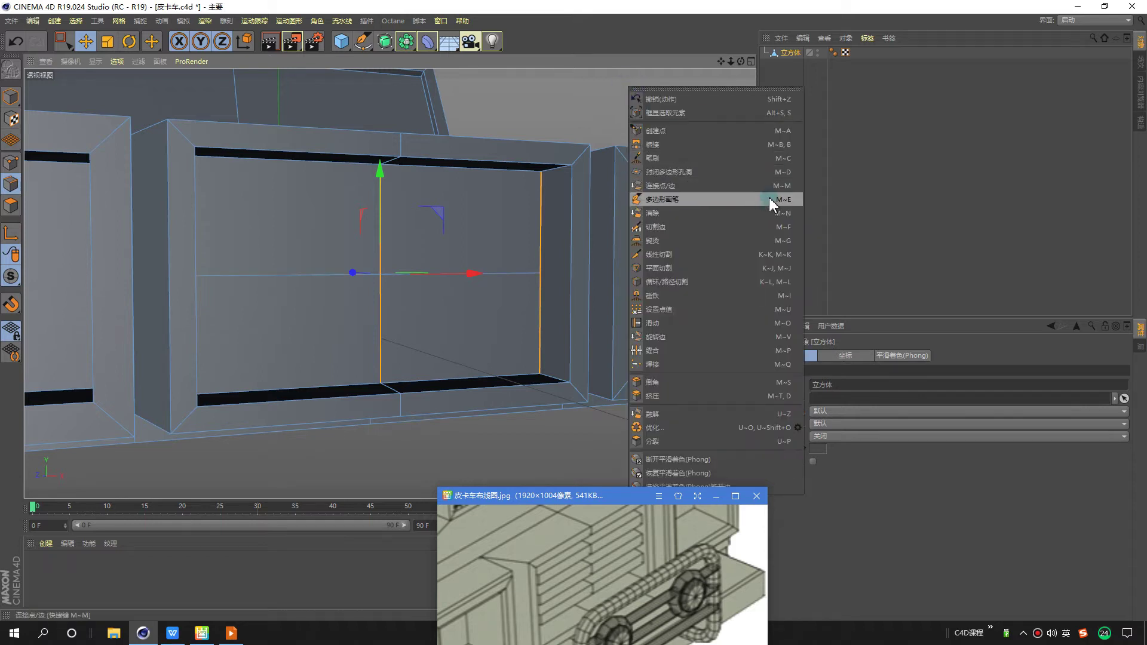
{"action": "left_click", "coordinate": [679, 185]}
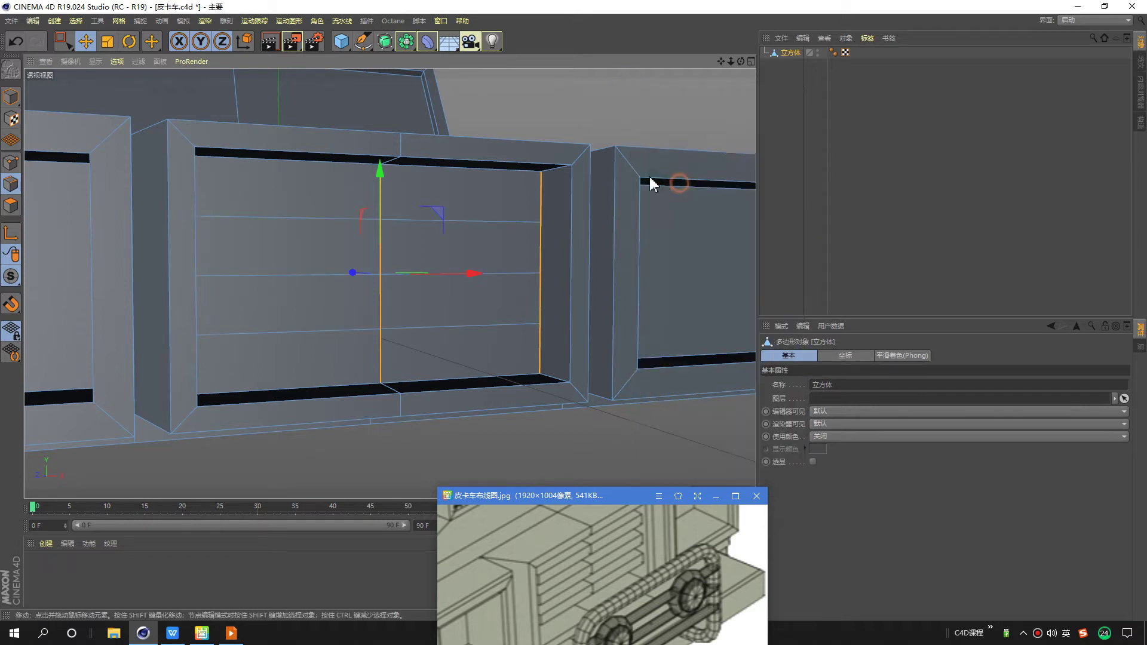
{"action": "right_click", "coordinate": [619, 108]}
{"action": "left_click", "coordinate": [682, 202]}
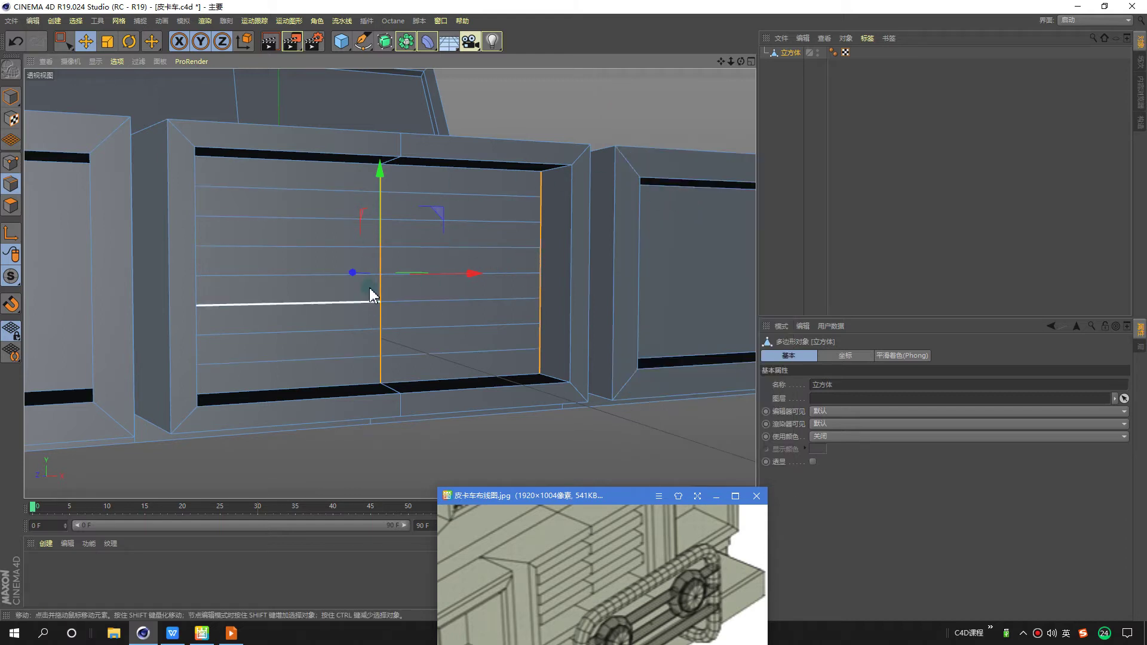
Select three alternating horizontal strips of the grille panel in polygon mode.
{"action": "left_click", "coordinate": [11, 205]}
{"action": "left_click", "coordinate": [372, 207]}
{"action": "left_click", "coordinate": [419, 219], "text": "shift"}
{"action": "left_click", "coordinate": [394, 263], "text": "shift"}
{"action": "left_click", "coordinate": [367, 263], "text": "shift"}
{"action": "left_click", "coordinate": [365, 315], "text": "shift"}
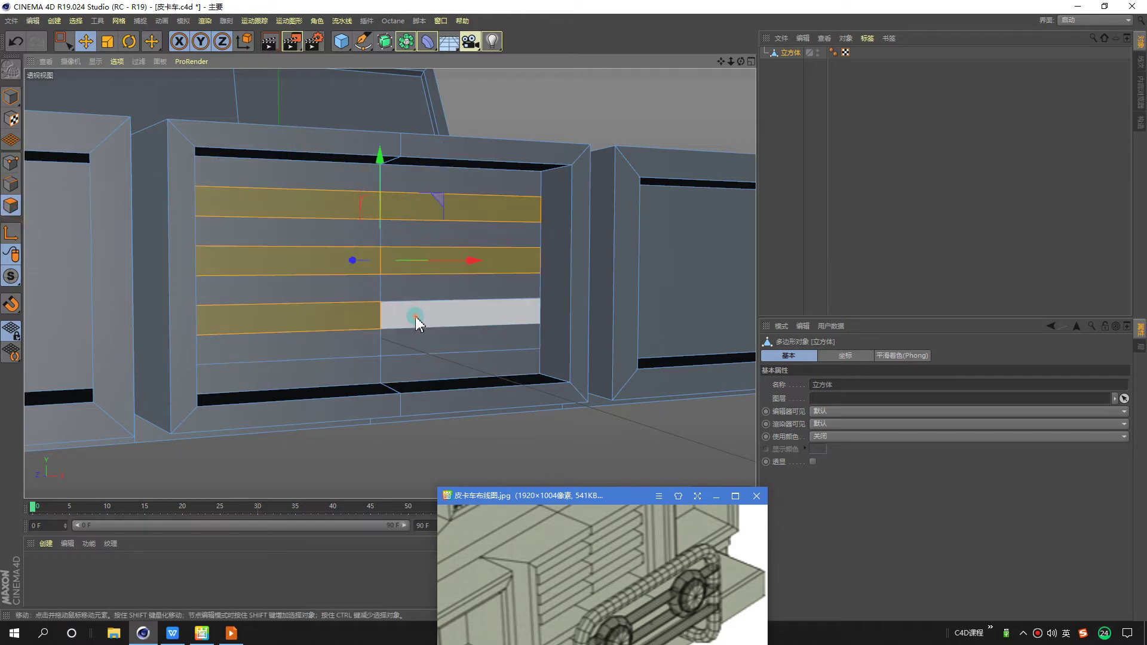
{"action": "left_click", "coordinate": [416, 324], "text": "shift"}
{"action": "scroll", "coordinate": [346, 209], "scroll_direction": "down", "scroll_amount": 3}
{"action": "left_click_drag", "start_coordinate": [345, 209], "coordinate": [481, 102], "text": "alt"}
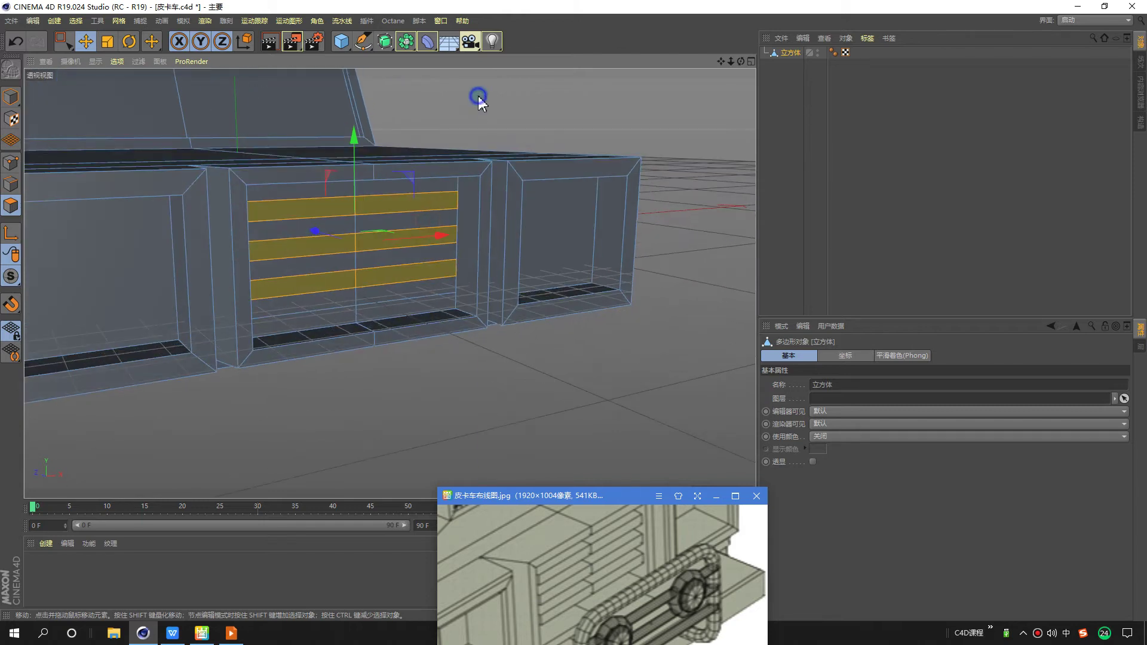
Extrude the three selected strips outward about 16 cm as grille slats.
{"action": "right_click", "coordinate": [478, 98]}
{"action": "left_click", "coordinate": [512, 321]}
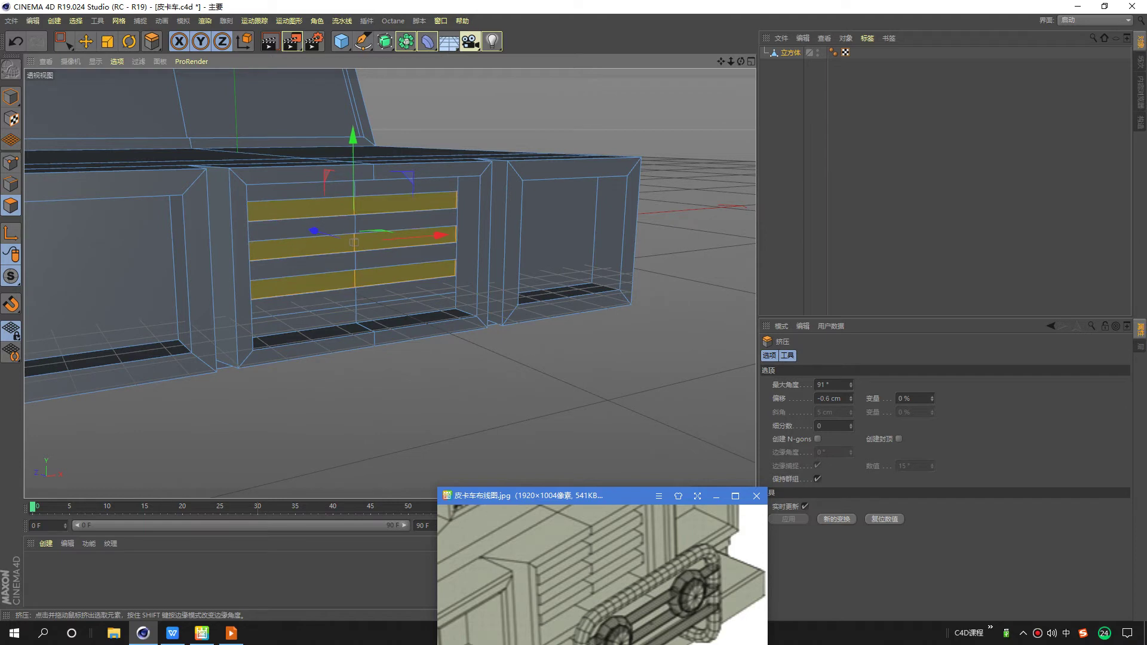
{"action": "left_click_drag", "start_coordinate": [351, 242], "coordinate": [388, 252]}
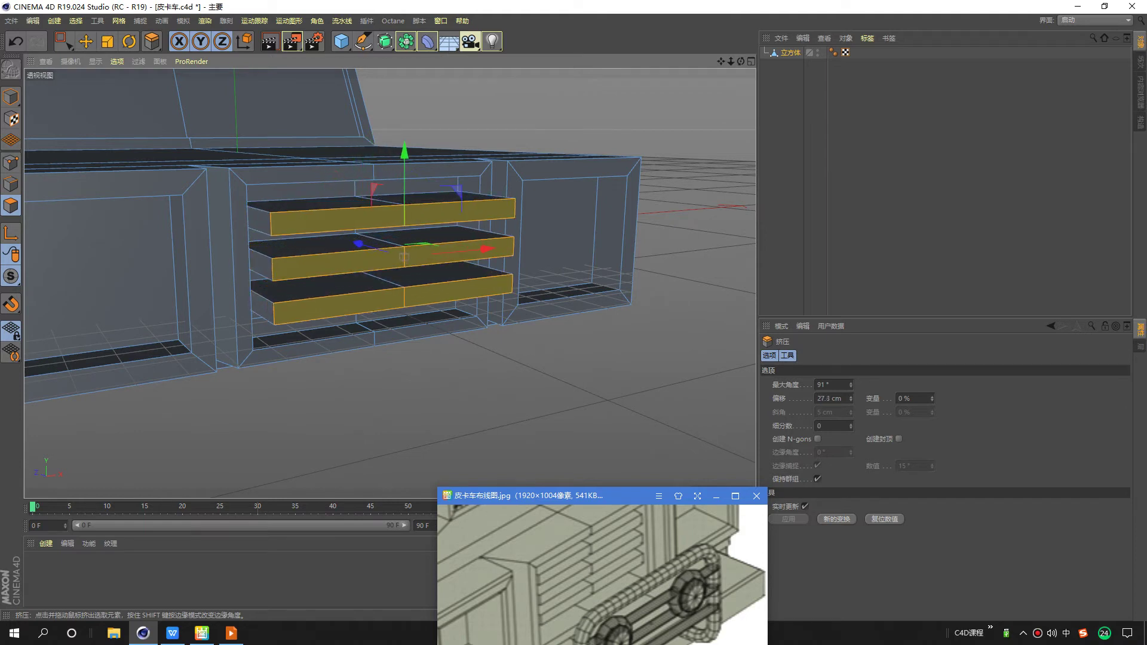
{"action": "left_click_drag", "start_coordinate": [388, 252], "coordinate": [380, 251]}
{"action": "mouse_move", "coordinate": [385, 143]}
{"action": "left_mouse_down", "text": "alt"}
{"action": "mouse_move", "coordinate": [486, 303]}
{"action": "mouse_move", "coordinate": [548, 277]}
{"action": "mouse_move", "coordinate": [486, 312]}
{"action": "mouse_move", "coordinate": [613, 278]}
{"action": "left_mouse_up", "text": "alt"}
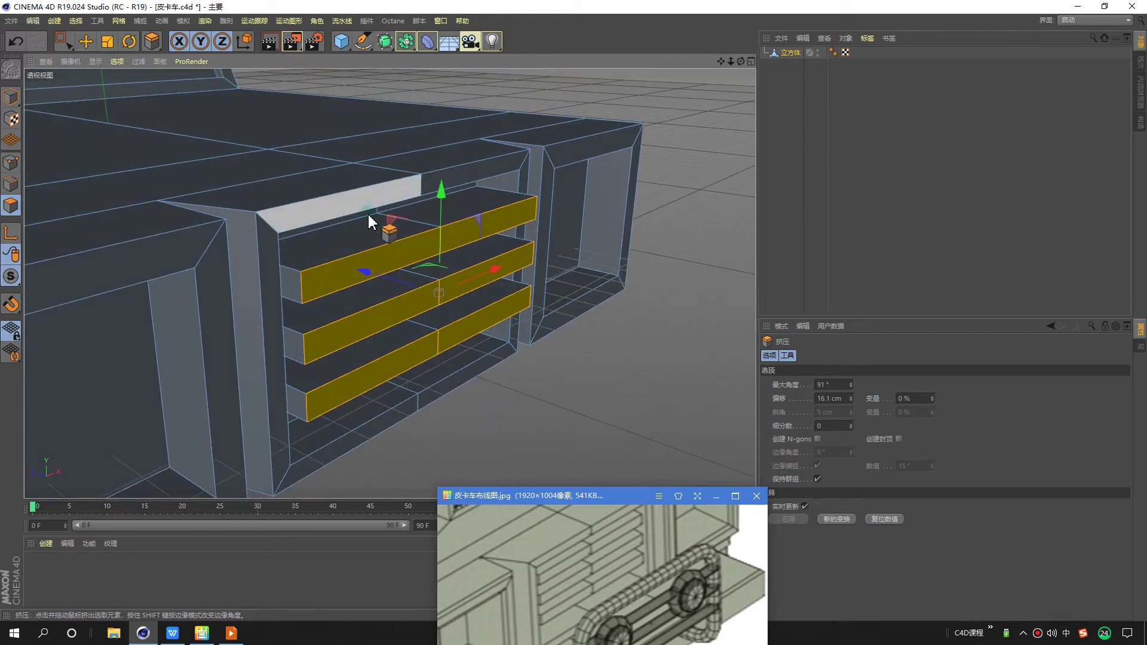
Push the slats back toward the frame, scale them to about 94%, and deselect.
{"action": "mouse_move", "coordinate": [366, 276]}
{"action": "left_mouse_down"}
{"action": "mouse_move", "coordinate": [346, 267]}
{"action": "mouse_move", "coordinate": [446, 270]}
{"action": "mouse_move", "coordinate": [478, 237]}
{"action": "mouse_move", "coordinate": [475, 266]}
{"action": "left_mouse_up"}
{"action": "left_click", "coordinate": [107, 41]}
{"action": "key", "text": "ctrl+shift+a"}
{"action": "scroll", "coordinate": [321, 243], "scroll_direction": "down", "scroll_amount": 5}
{"action": "mouse_move", "coordinate": [440, 225]}
{"action": "left_mouse_down", "text": "alt"}
{"action": "mouse_move", "coordinate": [540, 292]}
{"action": "mouse_move", "coordinate": [565, 271]}
{"action": "mouse_move", "coordinate": [654, 391]}
{"action": "left_mouse_up", "text": "alt"}
{"action": "mouse_move", "coordinate": [602, 573]}
{"action": "left_mouse_down"}
{"action": "mouse_move", "coordinate": [620, 537]}
{"action": "mouse_move", "coordinate": [640, 576]}
{"action": "mouse_move", "coordinate": [628, 538]}
{"action": "left_mouse_up"}
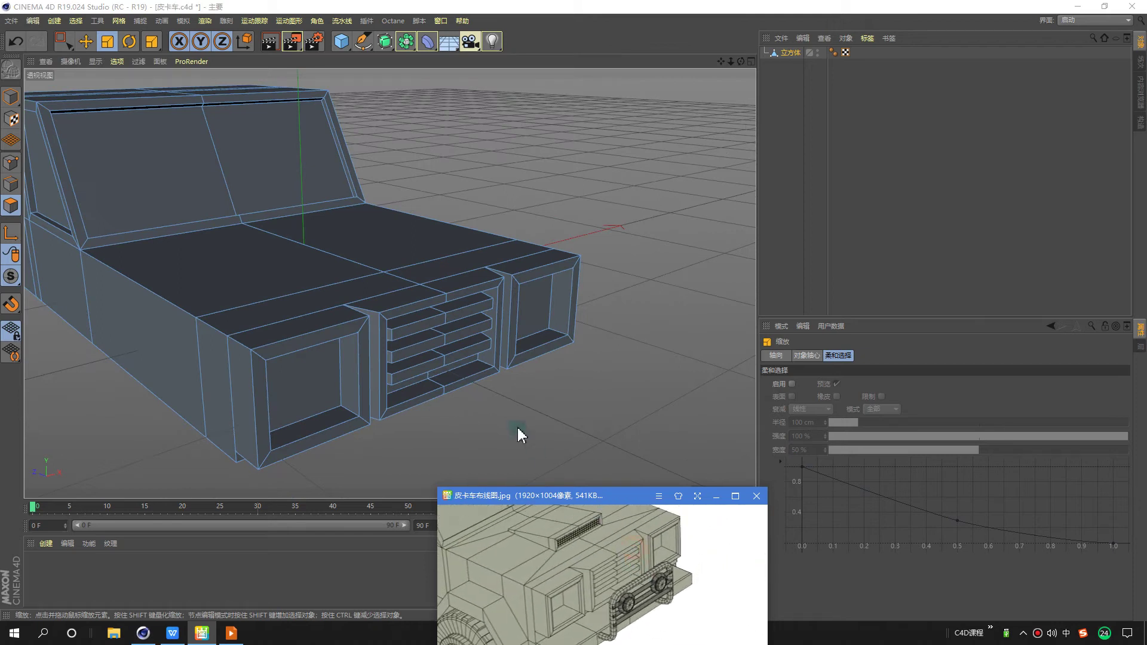
Orbit below the truck front and select the strip face under the front panel.
{"action": "scroll", "coordinate": [472, 374], "scroll_direction": "down", "scroll_amount": 3}
{"action": "mouse_move", "coordinate": [448, 371]}
{"action": "left_mouse_down", "text": "alt"}
{"action": "mouse_move", "coordinate": [407, 346]}
{"action": "mouse_move", "coordinate": [476, 343]}
{"action": "mouse_move", "coordinate": [464, 336]}
{"action": "mouse_move", "coordinate": [365, 374]}
{"action": "mouse_move", "coordinate": [461, 333]}
{"action": "mouse_move", "coordinate": [461, 317]}
{"action": "left_mouse_up", "text": "alt"}
{"action": "scroll", "coordinate": [475, 337], "scroll_direction": "down", "scroll_amount": 2}
{"action": "scroll", "coordinate": [502, 356], "scroll_direction": "up", "scroll_amount": 2}
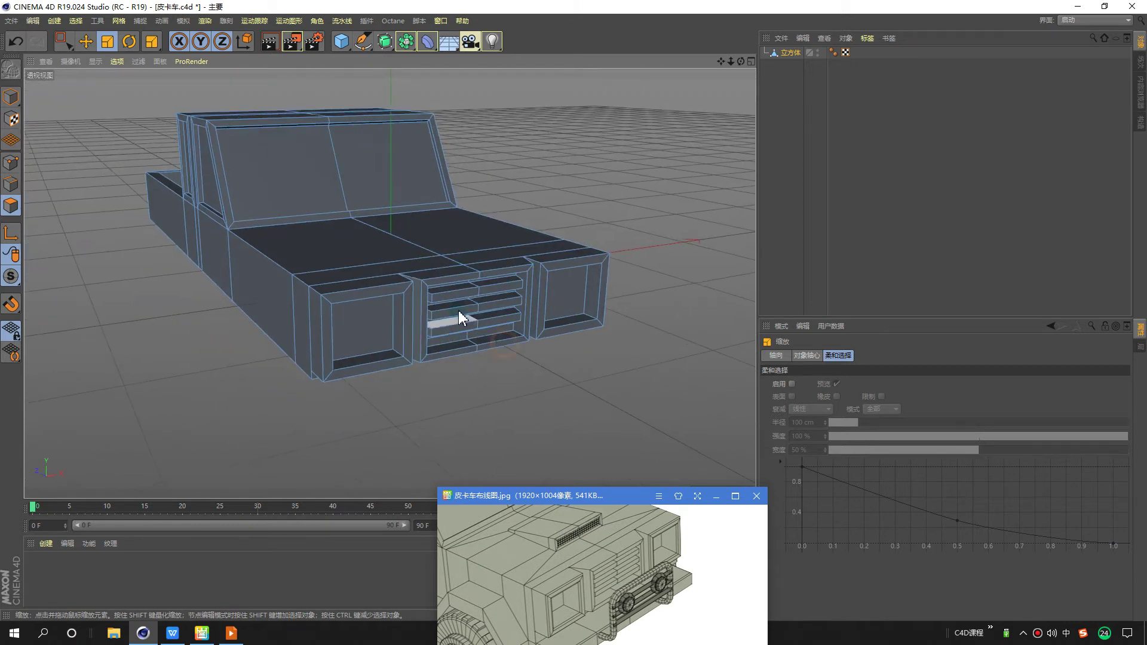
{"action": "scroll", "coordinate": [455, 343], "scroll_direction": "up", "scroll_amount": 3}
{"action": "mouse_move", "coordinate": [416, 378]}
{"action": "left_mouse_down", "text": "alt"}
{"action": "mouse_move", "coordinate": [395, 275]}
{"action": "mouse_move", "coordinate": [379, 266]}
{"action": "mouse_move", "coordinate": [420, 277]}
{"action": "mouse_move", "coordinate": [355, 327]}
{"action": "mouse_move", "coordinate": [361, 285]}
{"action": "mouse_move", "coordinate": [405, 285]}
{"action": "mouse_move", "coordinate": [263, 384]}
{"action": "left_mouse_up", "text": "alt"}
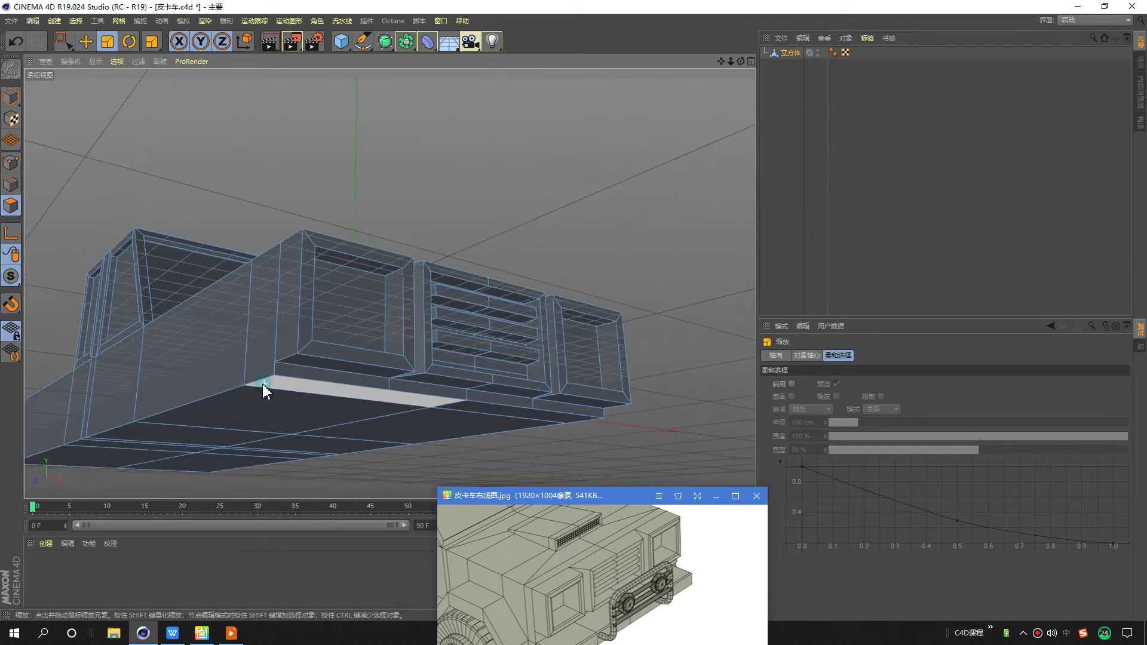
{"action": "scroll", "coordinate": [302, 364], "scroll_direction": "up", "scroll_amount": 4}
{"action": "left_click", "coordinate": [331, 377]}
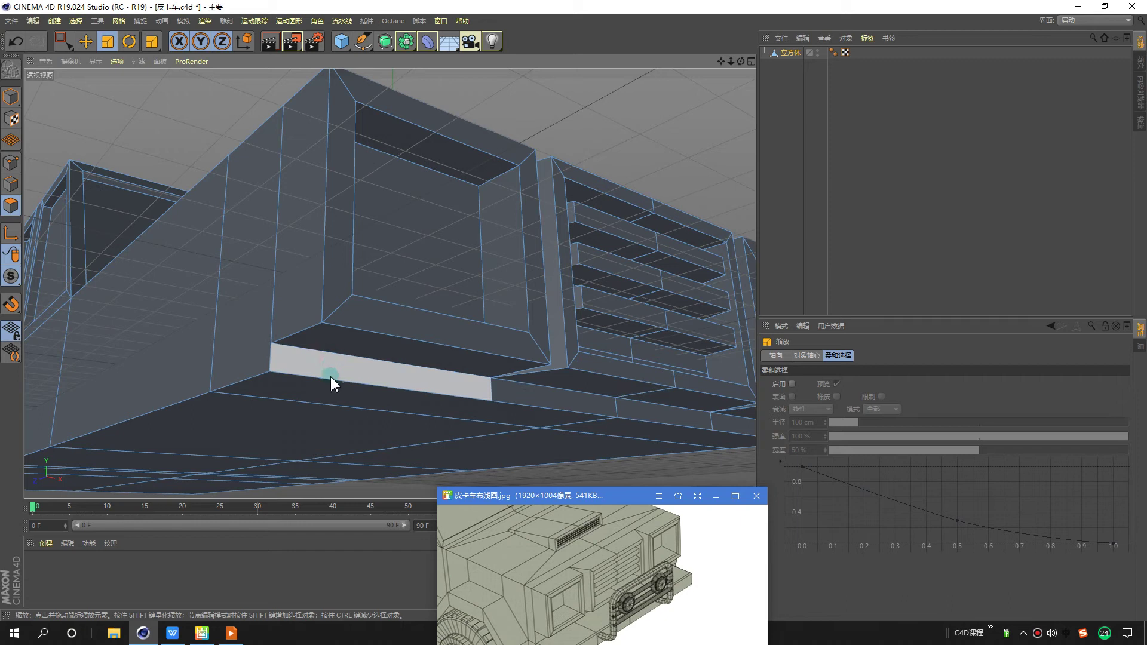
Check the bottom strip underneath, then select the inner back face of the left headlight box.
{"action": "left_click_drag", "start_coordinate": [283, 363], "coordinate": [328, 394], "text": "alt"}
{"action": "mouse_move", "coordinate": [294, 353]}
{"action": "left_mouse_down", "text": "alt"}
{"action": "mouse_move", "coordinate": [297, 387]}
{"action": "mouse_move", "coordinate": [300, 357]}
{"action": "mouse_move", "coordinate": [313, 366]}
{"action": "mouse_move", "coordinate": [446, 307]}
{"action": "mouse_move", "coordinate": [382, 307]}
{"action": "mouse_move", "coordinate": [260, 362]}
{"action": "left_mouse_up", "text": "alt"}
{"action": "mouse_move", "coordinate": [672, 405]}
{"action": "left_mouse_down", "text": "alt"}
{"action": "mouse_move", "coordinate": [474, 249]}
{"action": "mouse_move", "coordinate": [474, 231]}
{"action": "mouse_move", "coordinate": [389, 243]}
{"action": "mouse_move", "coordinate": [327, 343]}
{"action": "left_mouse_up", "text": "alt"}
{"action": "left_click", "coordinate": [218, 336]}
{"action": "mouse_move", "coordinate": [378, 259]}
{"action": "left_mouse_down", "text": "alt"}
{"action": "mouse_move", "coordinate": [331, 274]}
{"action": "mouse_move", "coordinate": [505, 317]}
{"action": "mouse_move", "coordinate": [525, 258]}
{"action": "mouse_move", "coordinate": [385, 278]}
{"action": "mouse_move", "coordinate": [276, 337]}
{"action": "mouse_move", "coordinate": [195, 323]}
{"action": "left_mouse_up", "text": "alt"}
{"action": "left_click", "coordinate": [202, 302]}
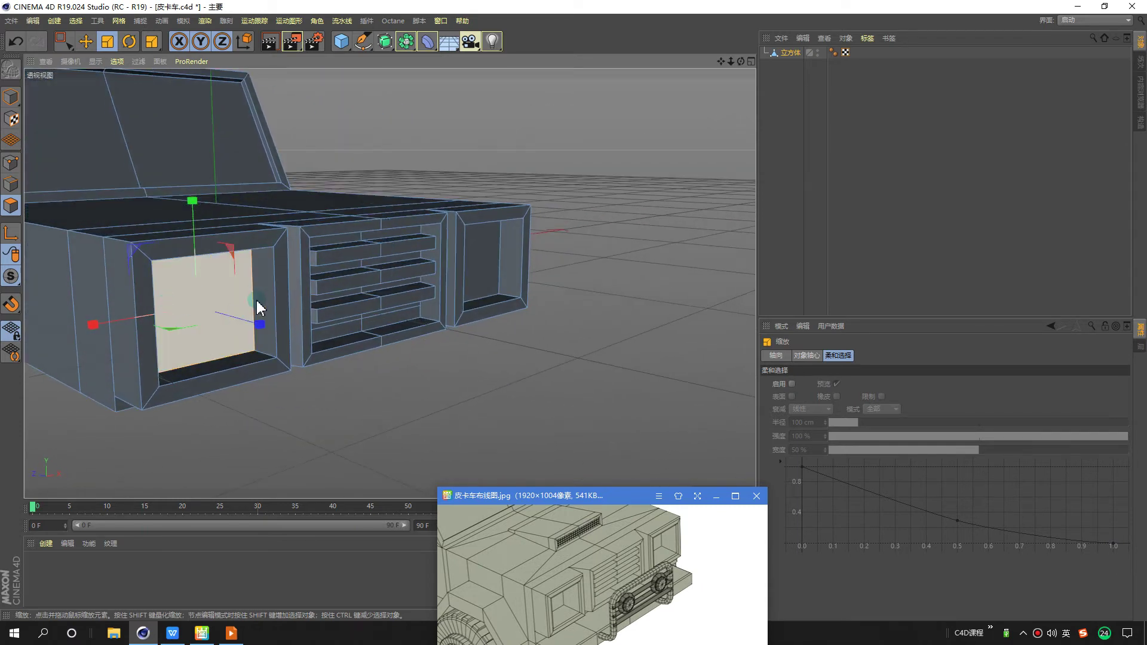
Shrink the left and right headlight inner faces separately, the right to about 69%.
{"action": "left_click_drag", "start_coordinate": [258, 308], "coordinate": [220, 299], "text": "alt"}
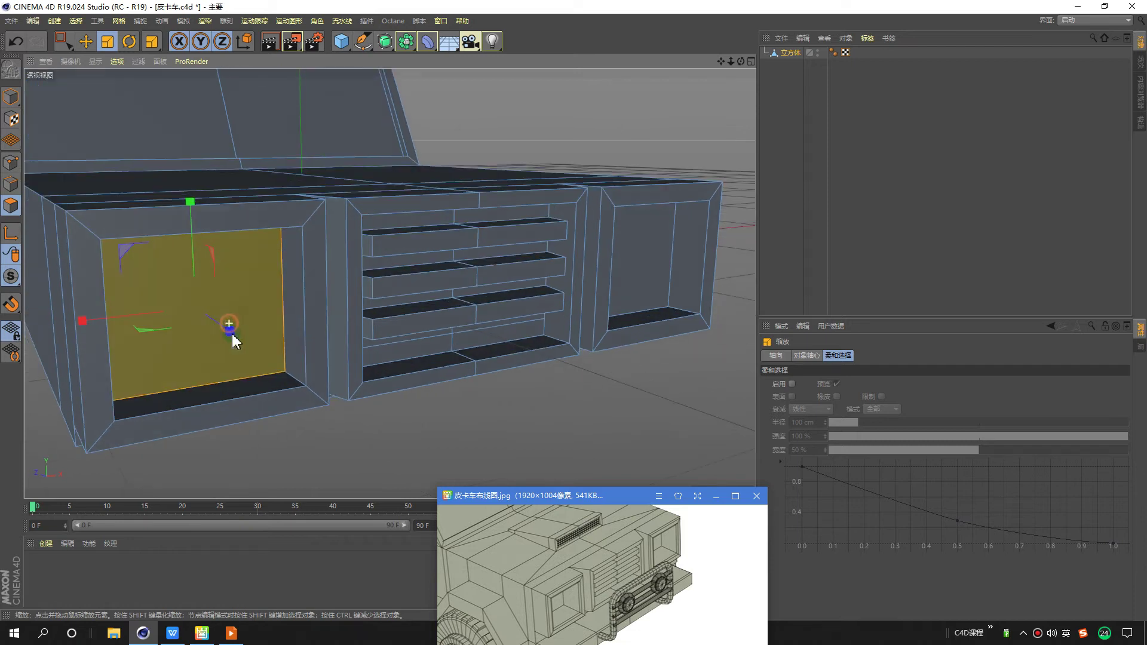
{"action": "mouse_move", "coordinate": [471, 146]}
{"action": "left_mouse_down"}
{"action": "mouse_move", "coordinate": [349, 173]}
{"action": "mouse_move", "coordinate": [293, 261]}
{"action": "mouse_move", "coordinate": [367, 321]}
{"action": "left_mouse_up"}
{"action": "left_click", "coordinate": [624, 256]}
{"action": "mouse_move", "coordinate": [723, 130]}
{"action": "left_mouse_down"}
{"action": "mouse_move", "coordinate": [443, 215]}
{"action": "mouse_move", "coordinate": [446, 207]}
{"action": "mouse_move", "coordinate": [476, 325]}
{"action": "mouse_move", "coordinate": [325, 282]}
{"action": "left_mouse_up"}
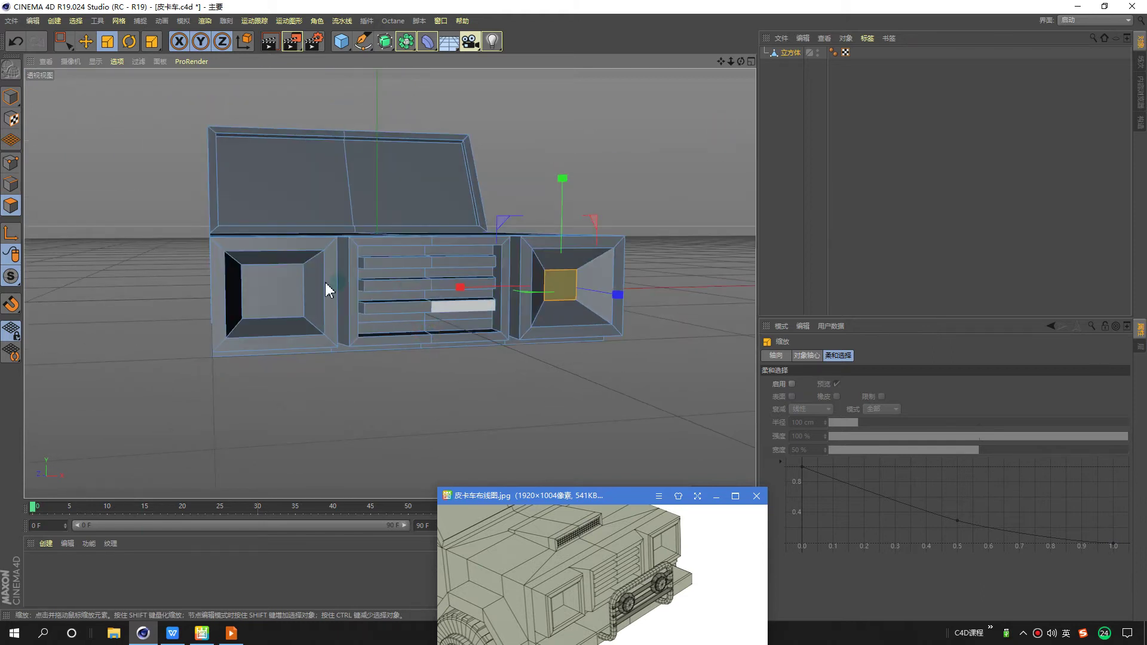
{"action": "left_click", "coordinate": [280, 290]}
{"action": "left_click", "coordinate": [553, 288]}
{"action": "left_click", "coordinate": [267, 299]}
{"action": "left_click", "coordinate": [562, 286]}
Shrink the left inner face slightly and the right to 80%, then undo the right's scaling.
{"action": "left_click_drag", "start_coordinate": [506, 344], "coordinate": [590, 310], "text": "alt"}
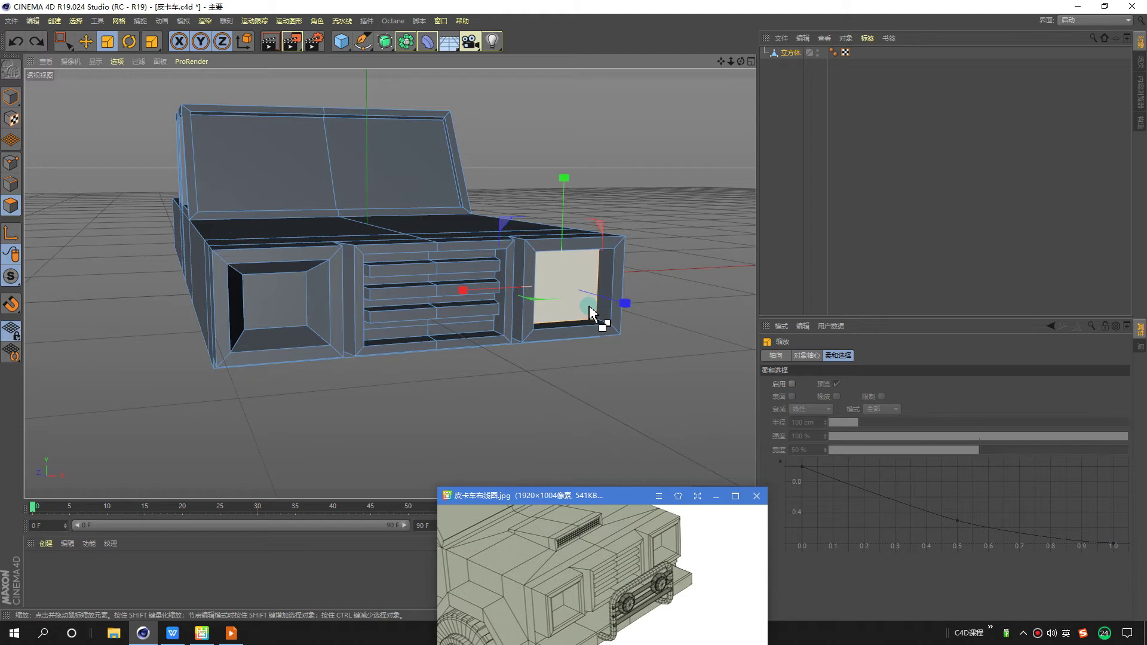
{"action": "left_click", "coordinate": [287, 312]}
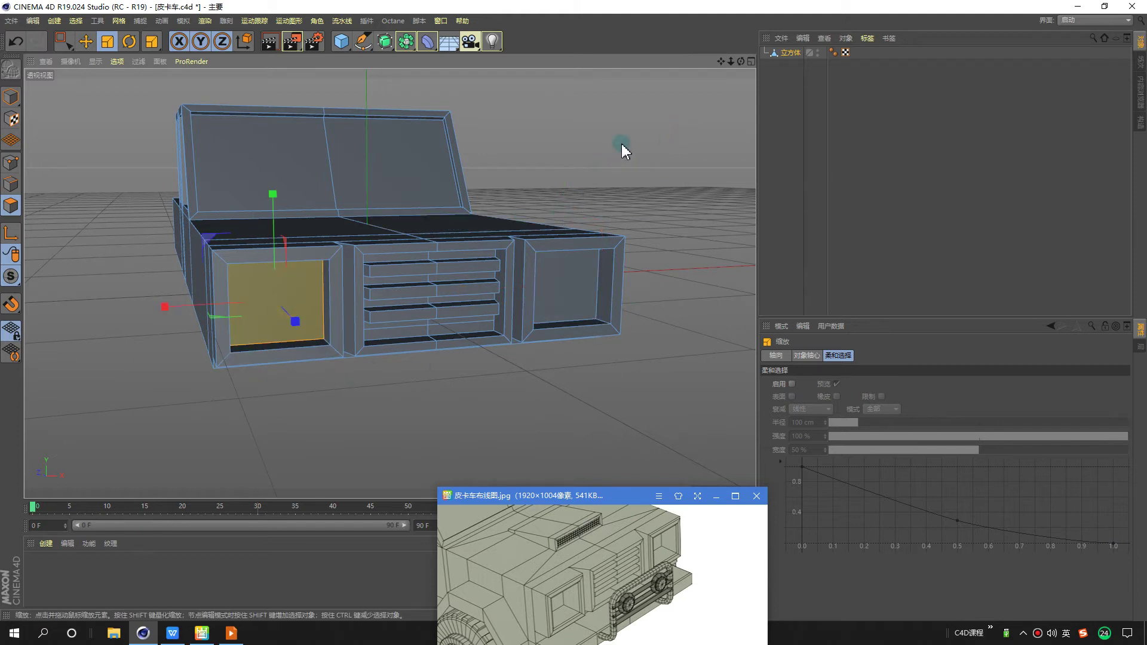
{"action": "left_click_drag", "start_coordinate": [623, 145], "coordinate": [447, 201]}
{"action": "left_click", "coordinate": [564, 294]}
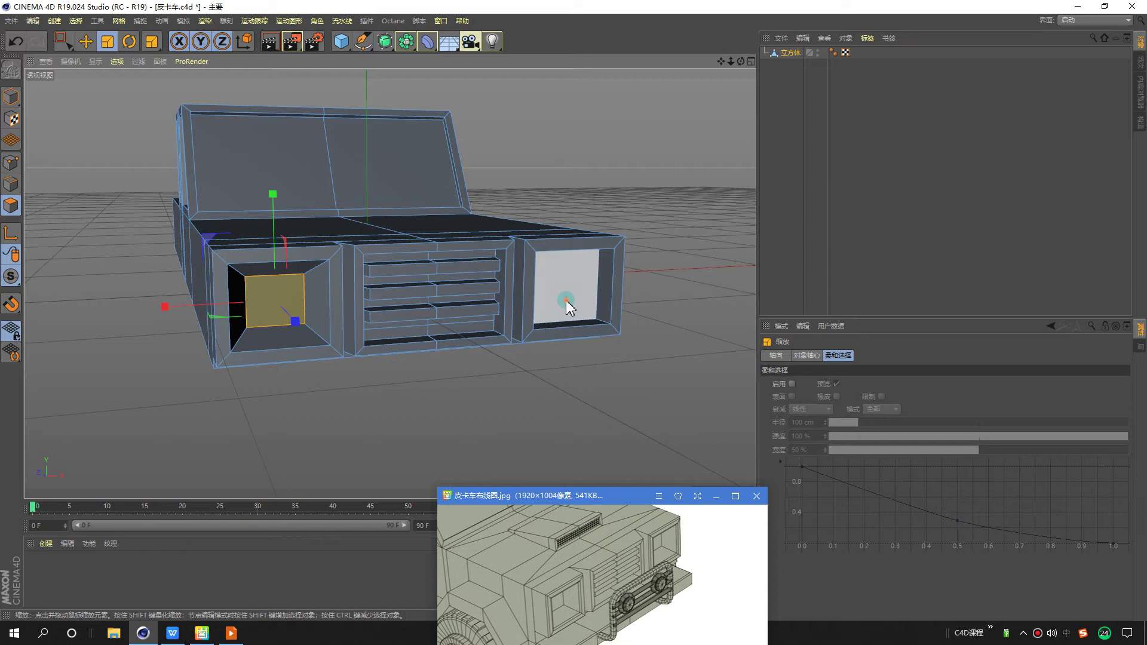
{"action": "left_click_drag", "start_coordinate": [563, 295], "coordinate": [608, 349], "text": "alt"}
{"action": "left_click_drag", "start_coordinate": [704, 157], "coordinate": [551, 221]}
{"action": "mouse_move", "coordinate": [634, 191]}
{"action": "left_mouse_down", "text": "alt"}
{"action": "mouse_move", "coordinate": [398, 389]}
{"action": "mouse_move", "coordinate": [447, 388]}
{"action": "mouse_move", "coordinate": [468, 418]}
{"action": "mouse_move", "coordinate": [435, 401]}
{"action": "mouse_move", "coordinate": [475, 406]}
{"action": "left_mouse_up", "text": "alt"}
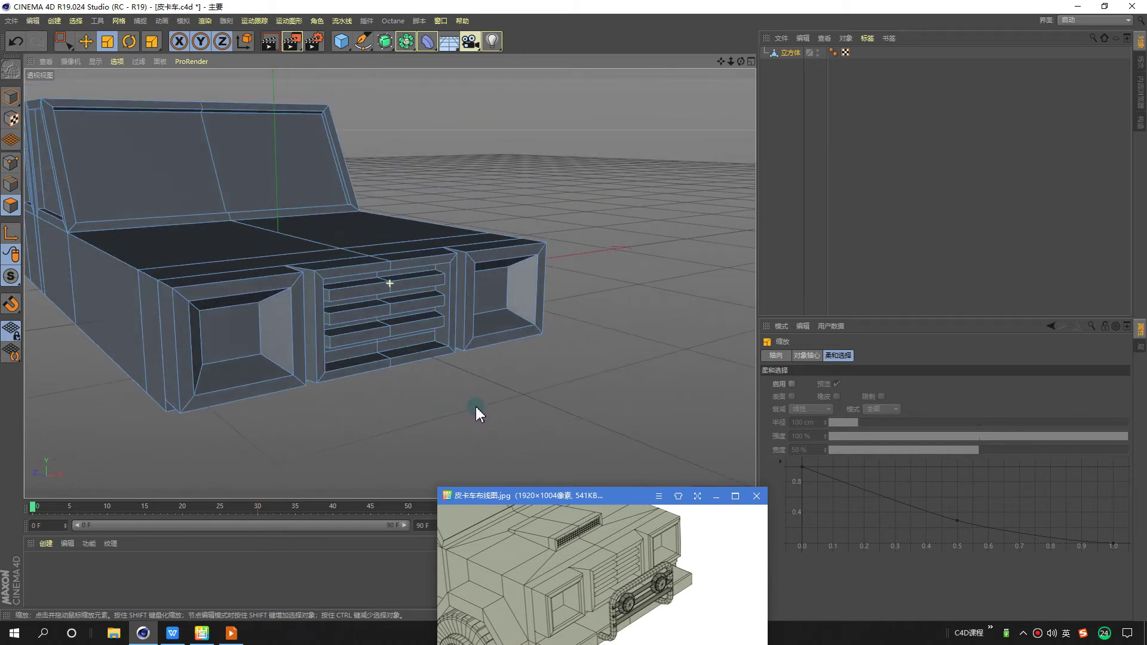
{"action": "left_click", "coordinate": [504, 328]}
{"action": "key", "text": "ctrl+z"}
{"action": "key", "text": "ctrl+z"}
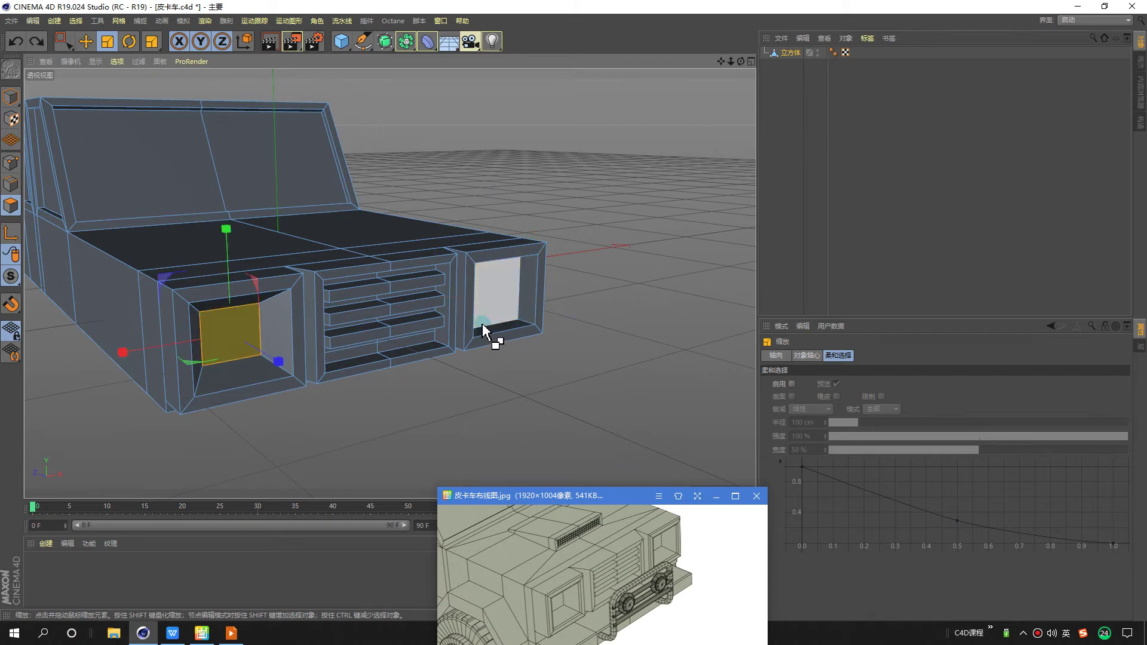
{"action": "key", "text": "ctrl+z"}
Select both headlight back faces and Normal Scale them to 48.2%.
{"action": "left_click_drag", "start_coordinate": [504, 353], "coordinate": [487, 350], "text": "alt"}
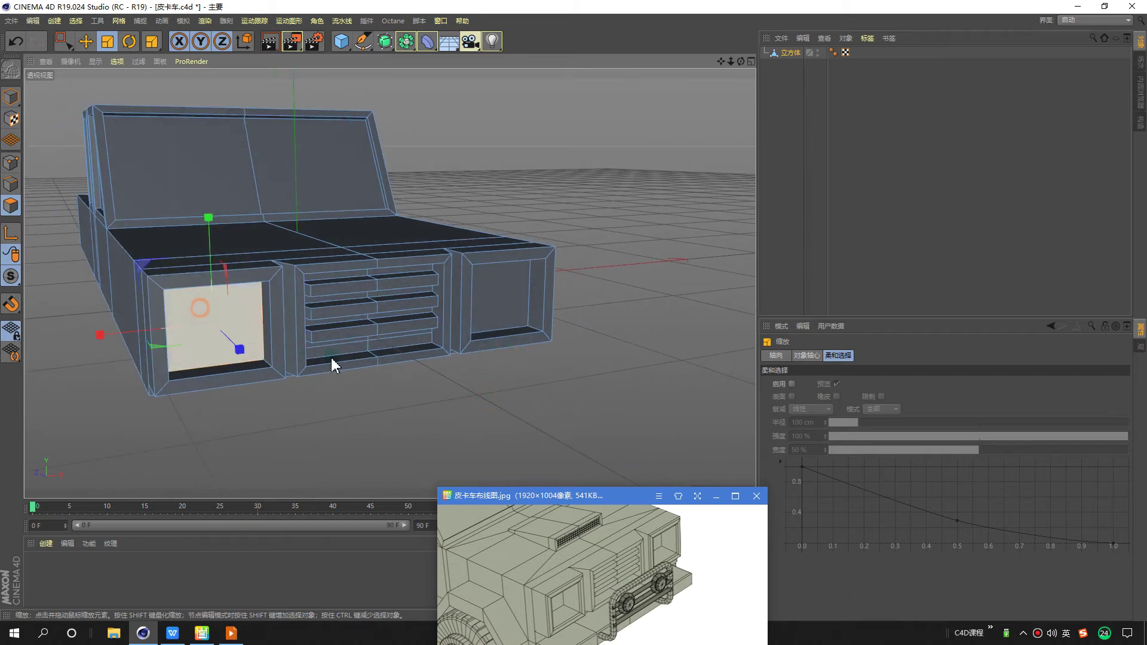
{"action": "left_click", "coordinate": [515, 321], "text": "shift"}
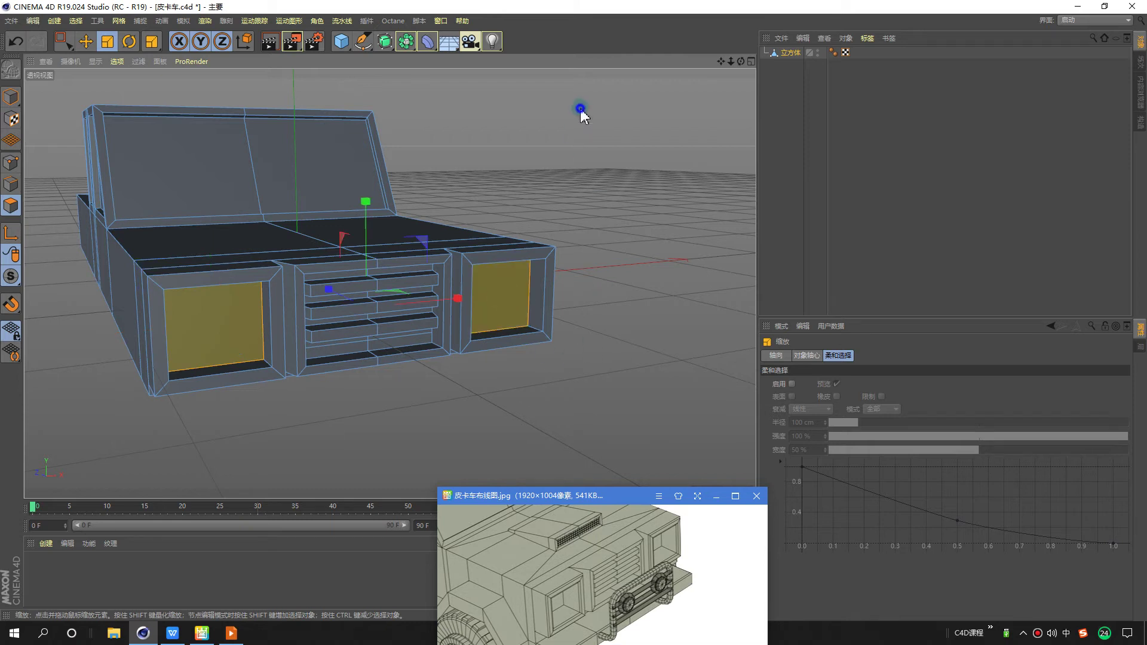
{"action": "right_click", "coordinate": [577, 105]}
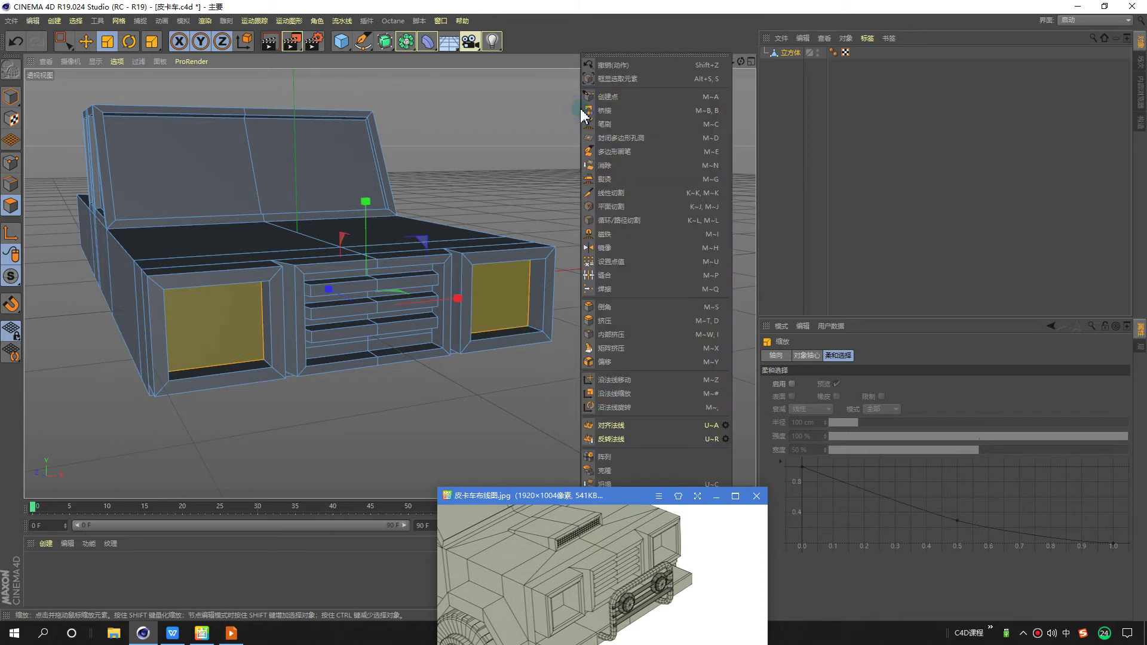
{"action": "left_click", "coordinate": [615, 394]}
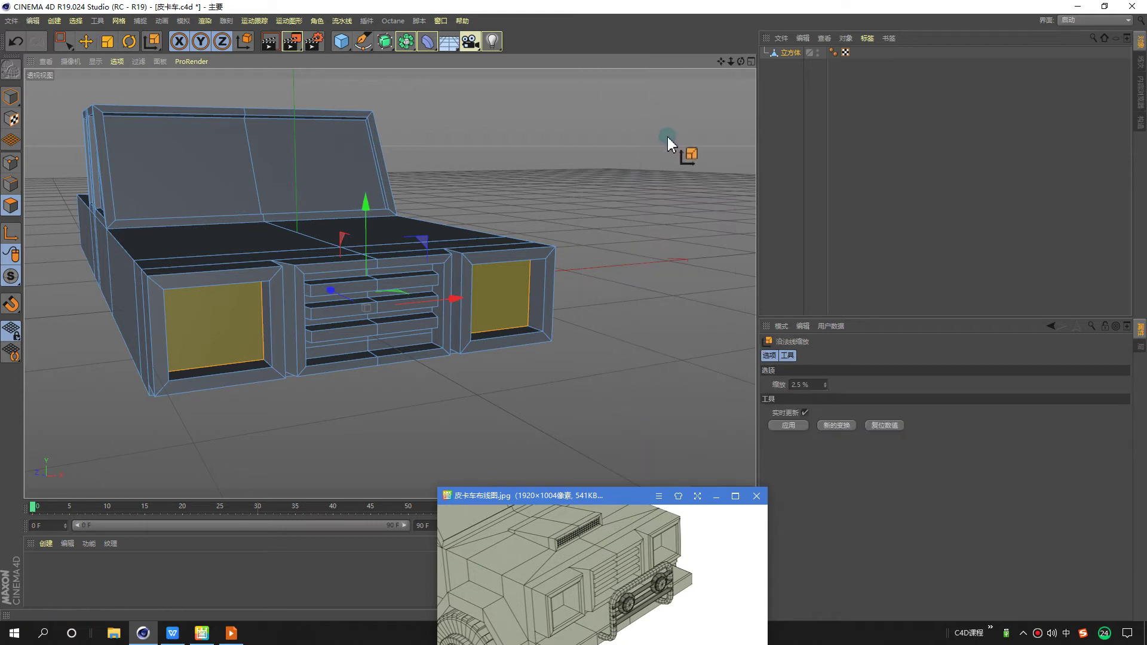
{"action": "left_click_drag", "start_coordinate": [705, 138], "coordinate": [705, 138]}
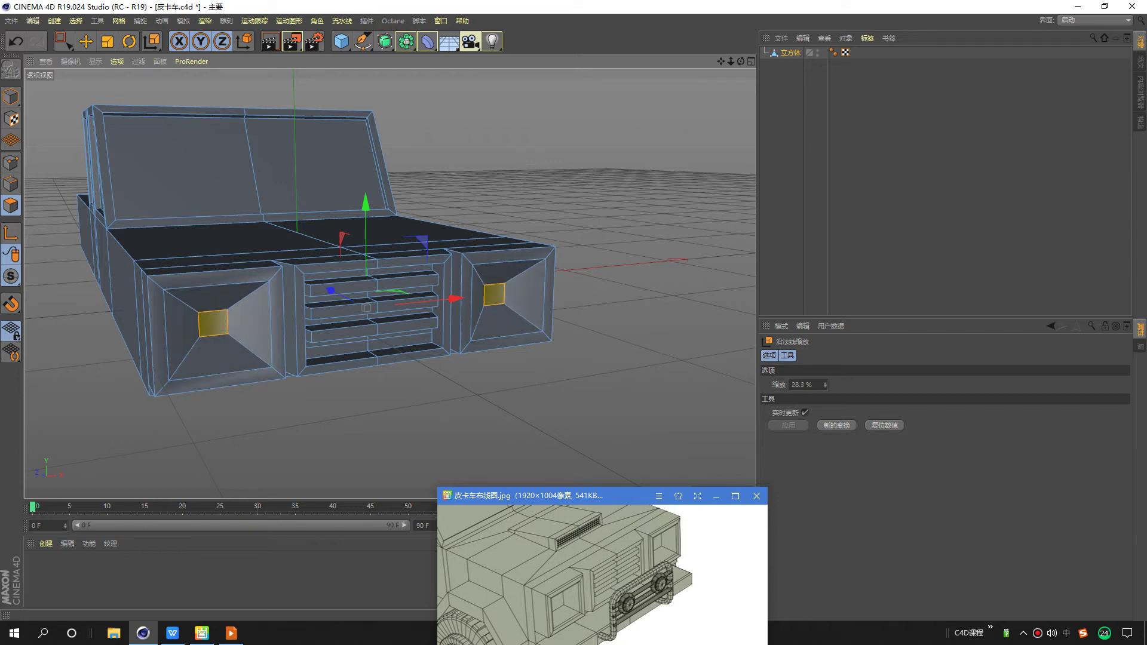
{"action": "left_click_drag", "start_coordinate": [383, 419], "coordinate": [421, 419]}
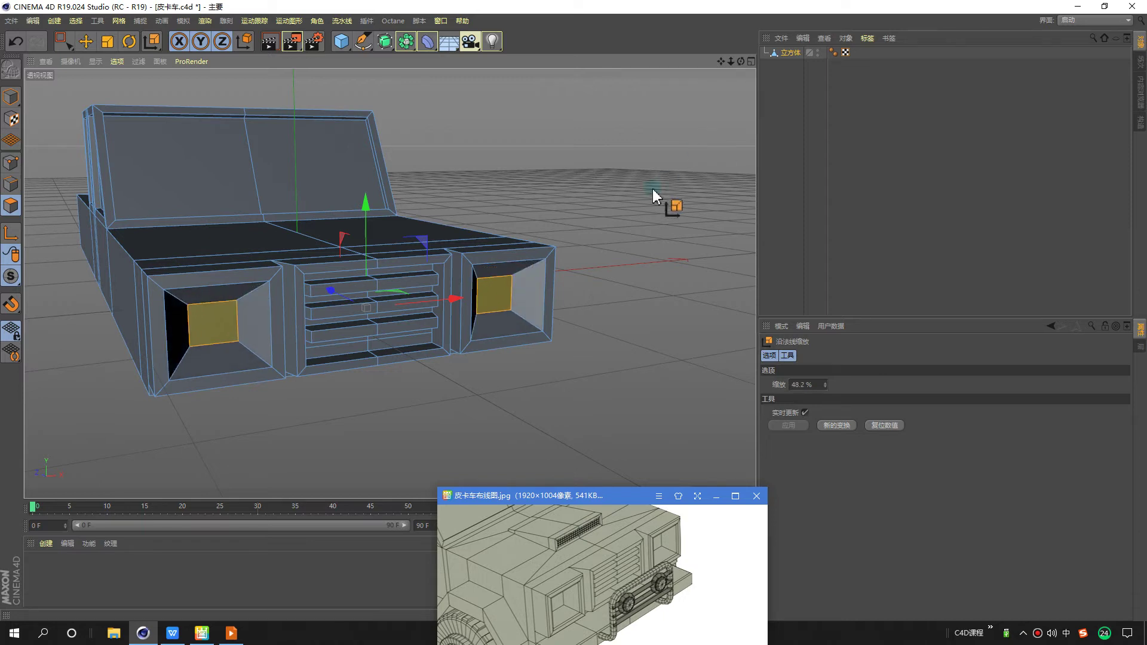
{"action": "mouse_move", "coordinate": [523, 365]}
{"action": "left_mouse_down", "text": "alt"}
{"action": "mouse_move", "coordinate": [468, 354]}
{"action": "mouse_move", "coordinate": [570, 144]}
{"action": "left_mouse_up", "text": "alt"}
{"action": "right_click", "coordinate": [571, 143]}
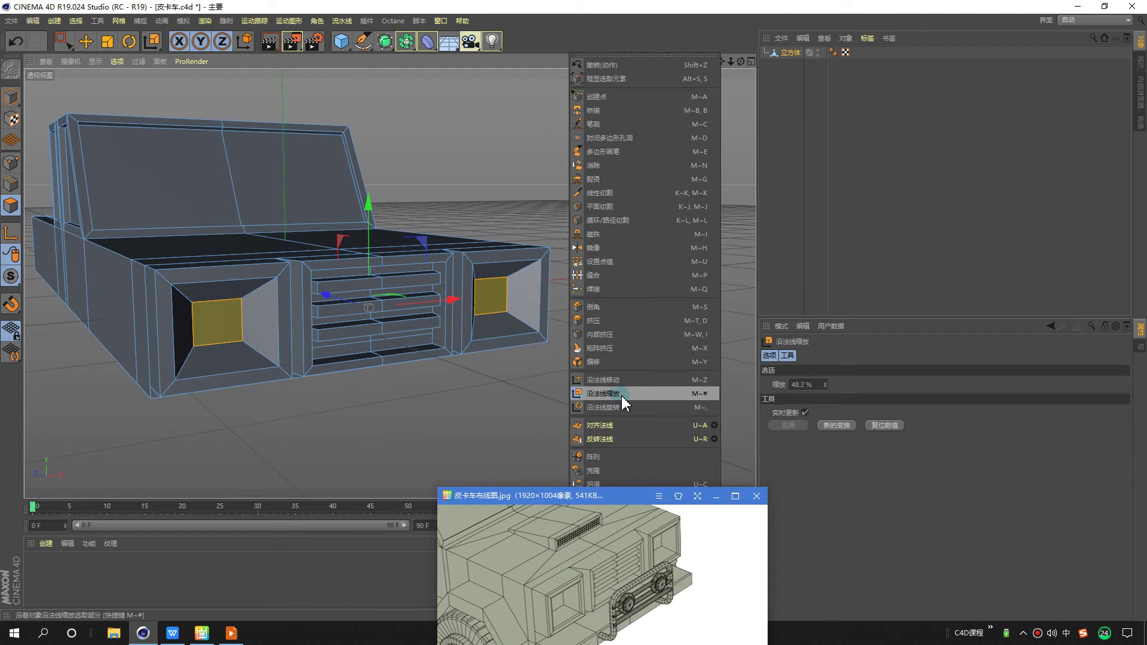
{"action": "left_click", "coordinate": [621, 380]}
{"action": "mouse_move", "coordinate": [658, 197]}
{"action": "left_mouse_down"}
{"action": "mouse_move", "coordinate": [693, 197]}
{"action": "mouse_move", "coordinate": [628, 197]}
{"action": "left_mouse_up"}
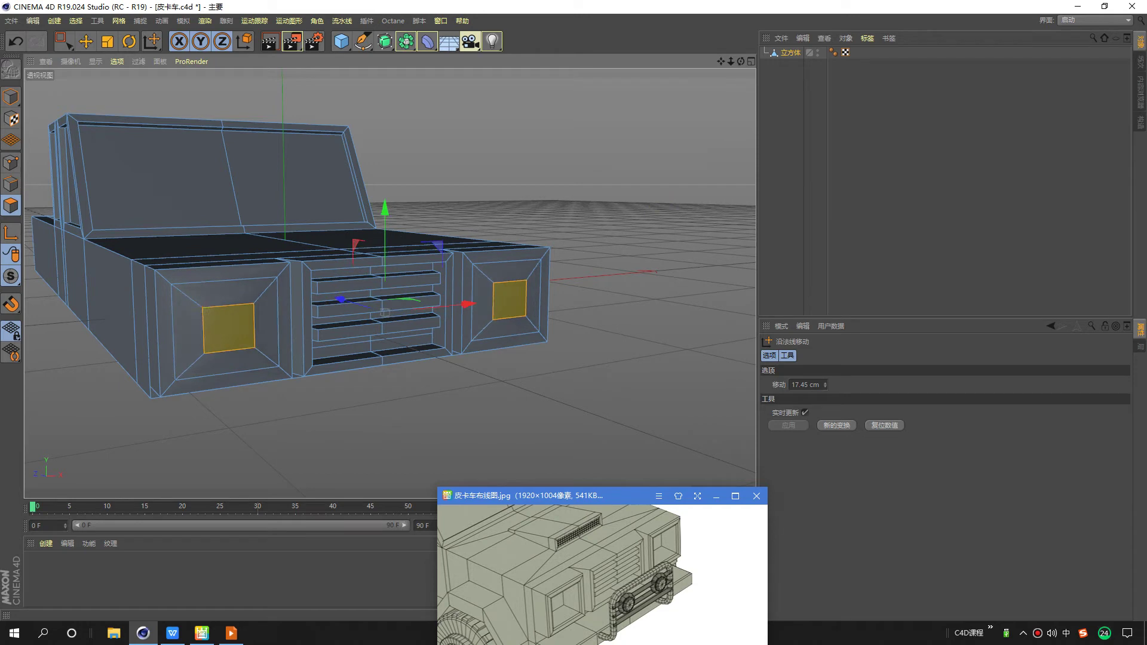
{"action": "left_click_drag", "start_coordinate": [627, 197], "coordinate": [621, 191]}
{"action": "right_click", "coordinate": [621, 191]}
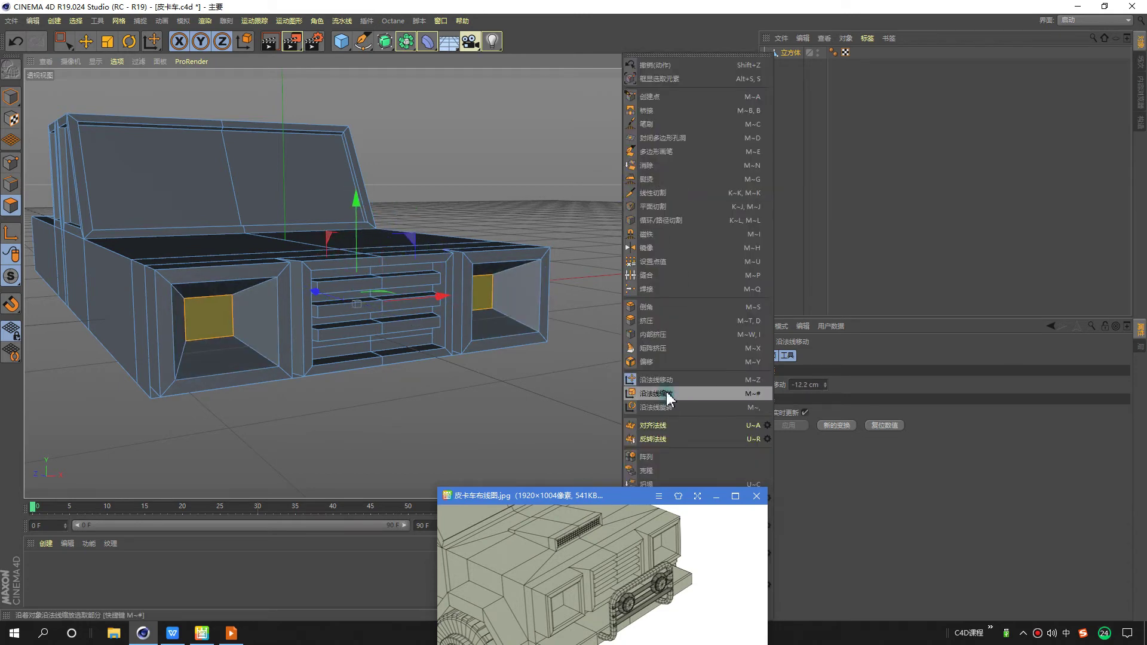
{"action": "left_click", "coordinate": [551, 123]}
{"action": "left_click_drag", "start_coordinate": [551, 123], "coordinate": [597, 123]}
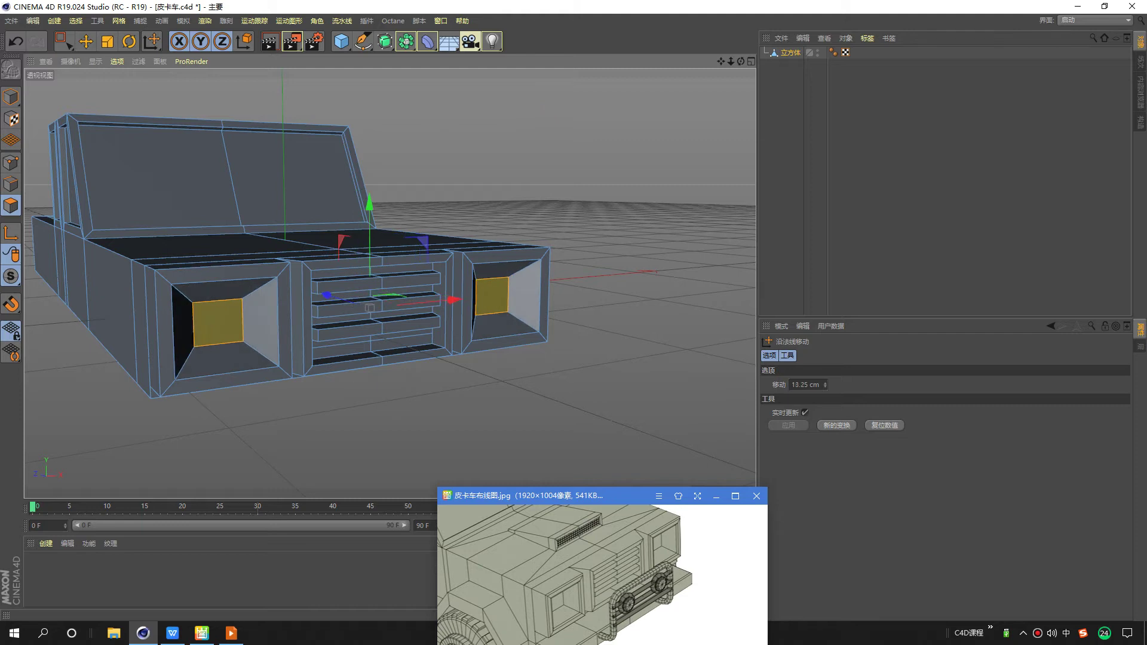
{"action": "right_click", "coordinate": [544, 166]}
{"action": "left_click", "coordinate": [584, 394]}
{"action": "right_click", "coordinate": [596, 180]}
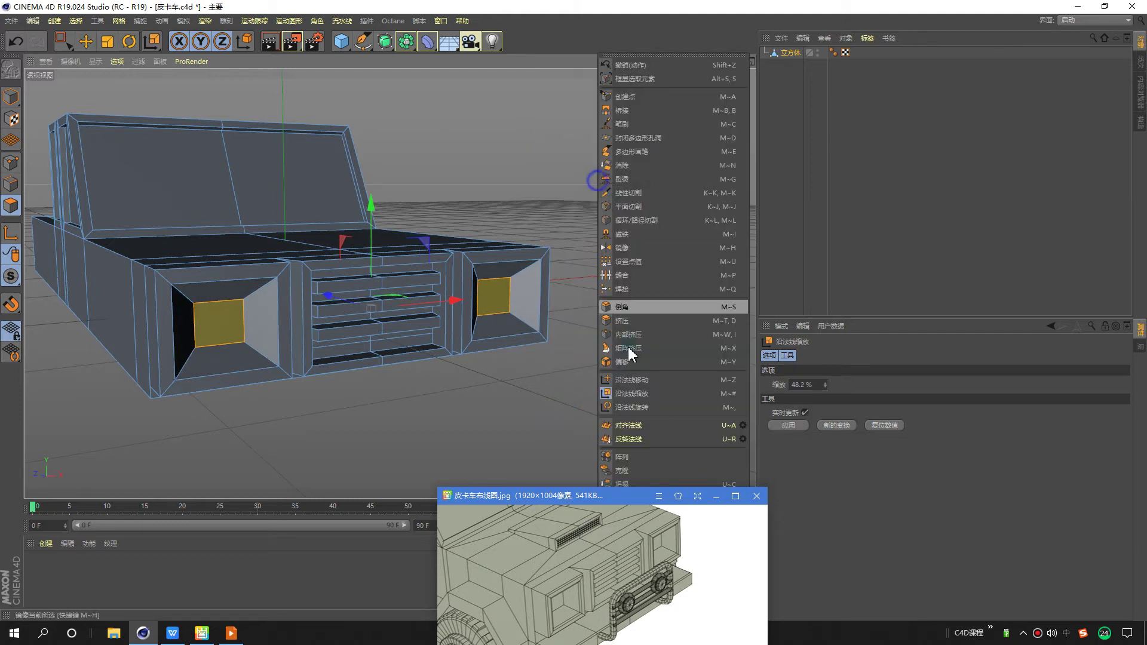
{"action": "left_click", "coordinate": [633, 407]}
{"action": "mouse_move", "coordinate": [624, 193]}
{"action": "left_mouse_down"}
{"action": "mouse_move", "coordinate": [632, 204]}
{"action": "mouse_move", "coordinate": [315, 251]}
{"action": "mouse_move", "coordinate": [466, 244]}
{"action": "mouse_move", "coordinate": [520, 272]}
{"action": "left_mouse_up"}
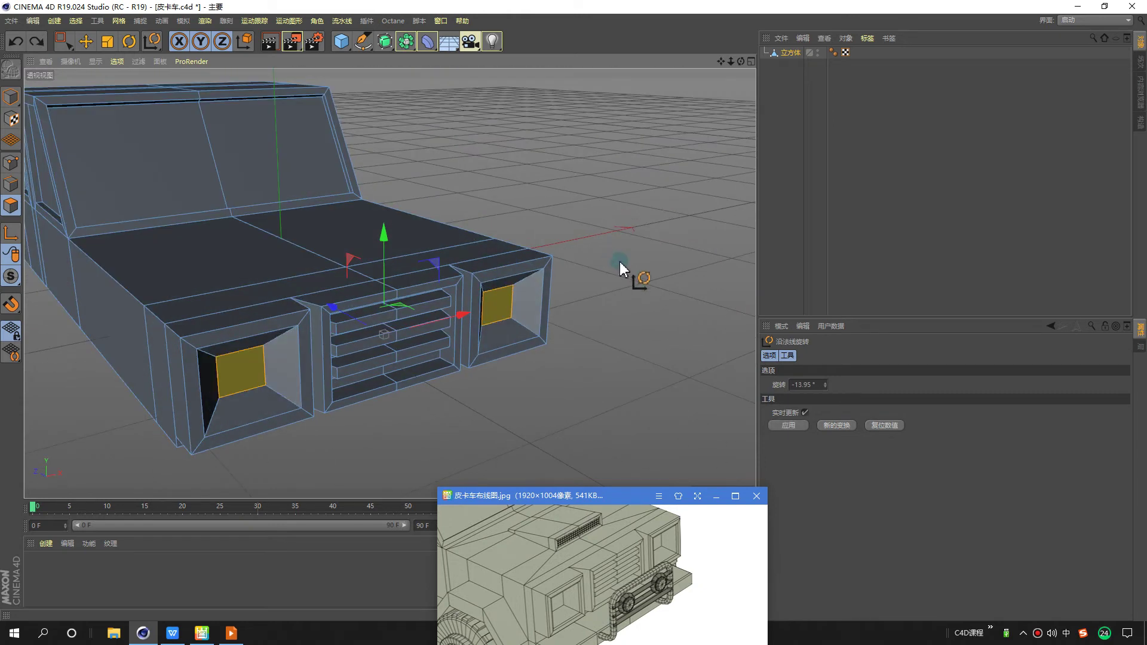
{"action": "left_click_drag", "start_coordinate": [621, 269], "coordinate": [594, 302], "text": "alt"}
{"action": "right_click", "coordinate": [601, 220]}
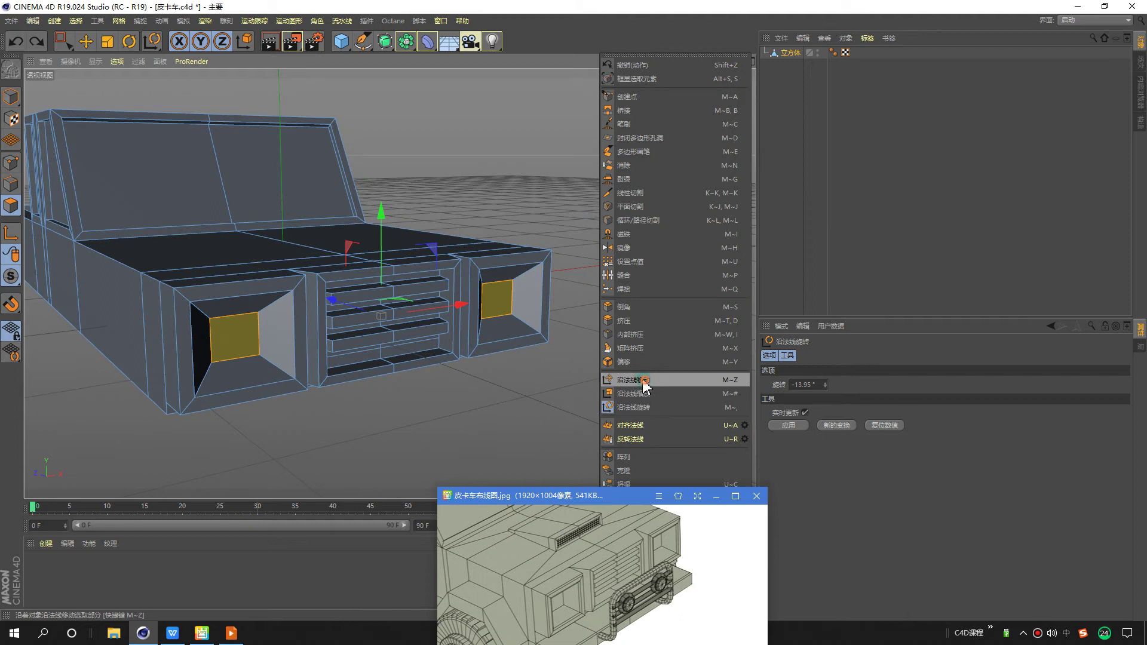
{"action": "left_click", "coordinate": [645, 381]}
{"action": "left_click_drag", "start_coordinate": [644, 385], "coordinate": [613, 187]}
{"action": "right_click", "coordinate": [612, 187]}
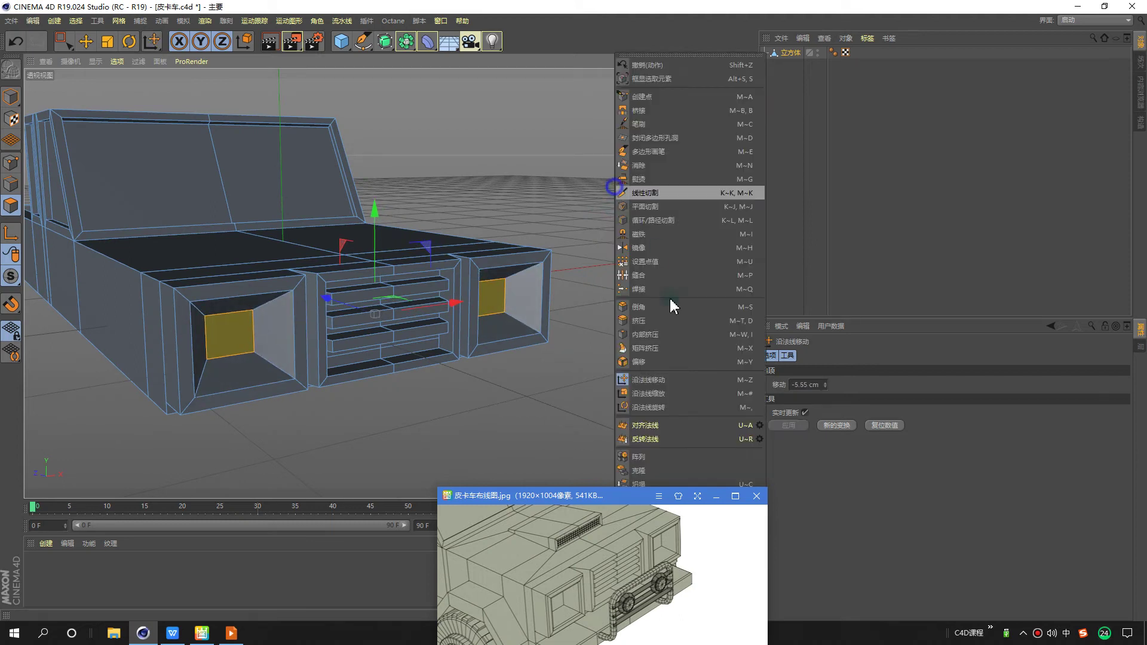
{"action": "left_click", "coordinate": [670, 394]}
{"action": "left_click_drag", "start_coordinate": [655, 275], "coordinate": [603, 189]}
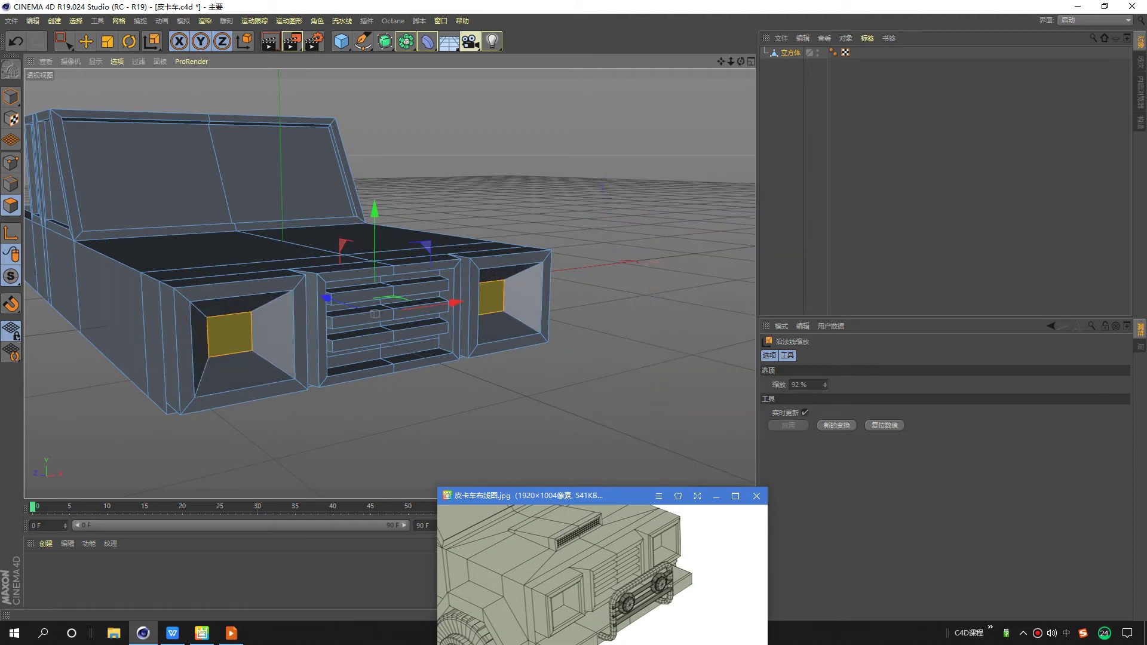
{"action": "right_click", "coordinate": [626, 282]}
{"action": "left_click", "coordinate": [666, 410]}
{"action": "mouse_move", "coordinate": [640, 263]}
{"action": "left_mouse_down"}
{"action": "mouse_move", "coordinate": [663, 264]}
{"action": "mouse_move", "coordinate": [487, 312]}
{"action": "mouse_move", "coordinate": [507, 325]}
{"action": "left_mouse_up"}
{"action": "right_click", "coordinate": [701, 121]}
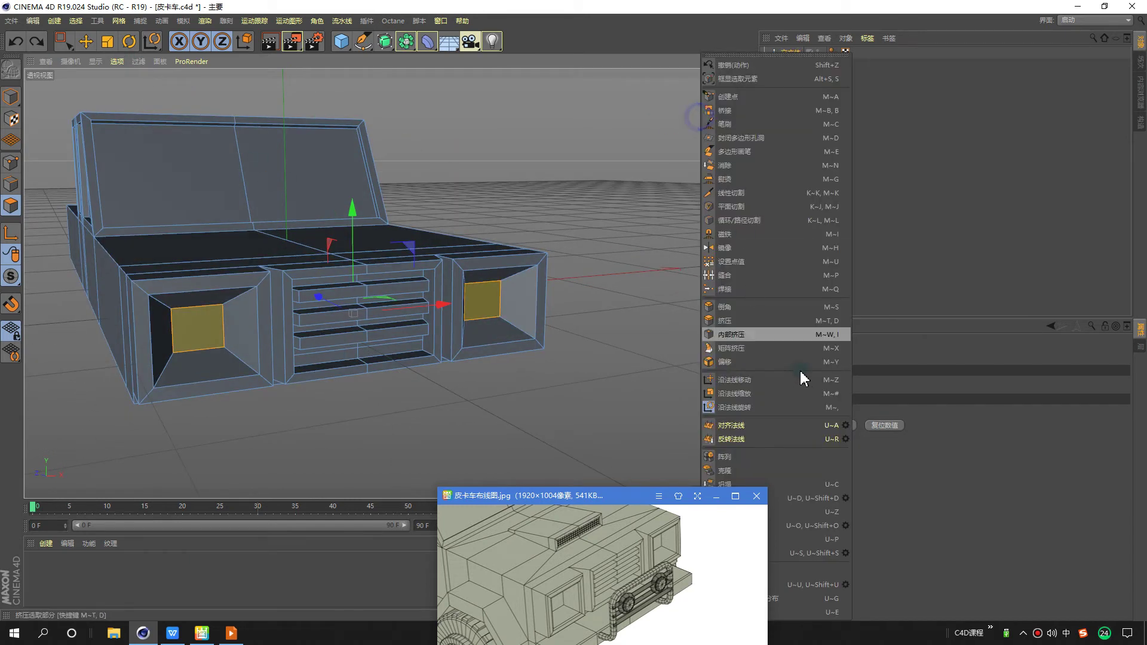
{"action": "left_click", "coordinate": [741, 393]}
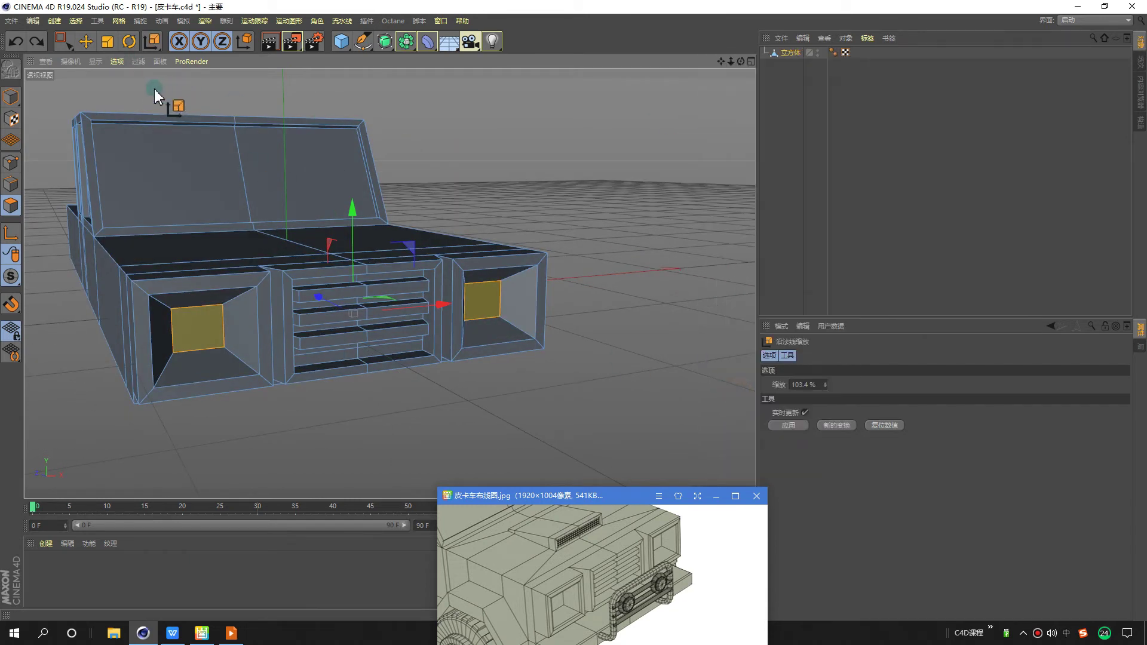
Scale the headlight faces with the ordinary Scale tool to 73.7%, then undo that scaling.
{"action": "left_click", "coordinate": [111, 45]}
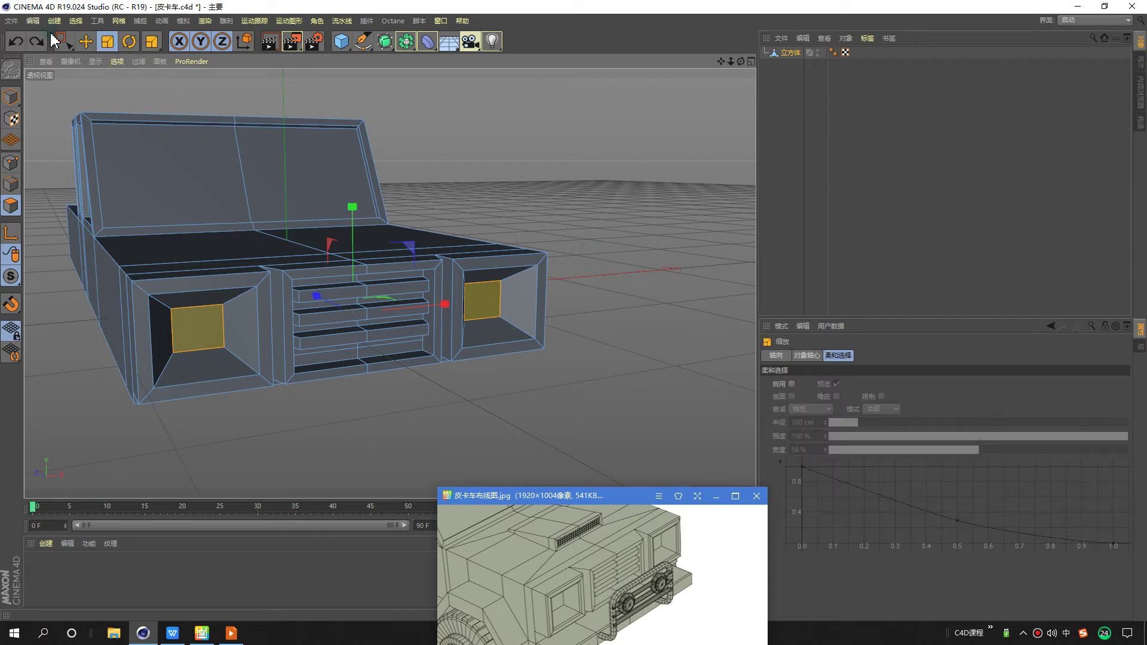
{"action": "left_click_drag", "start_coordinate": [485, 247], "coordinate": [589, 257]}
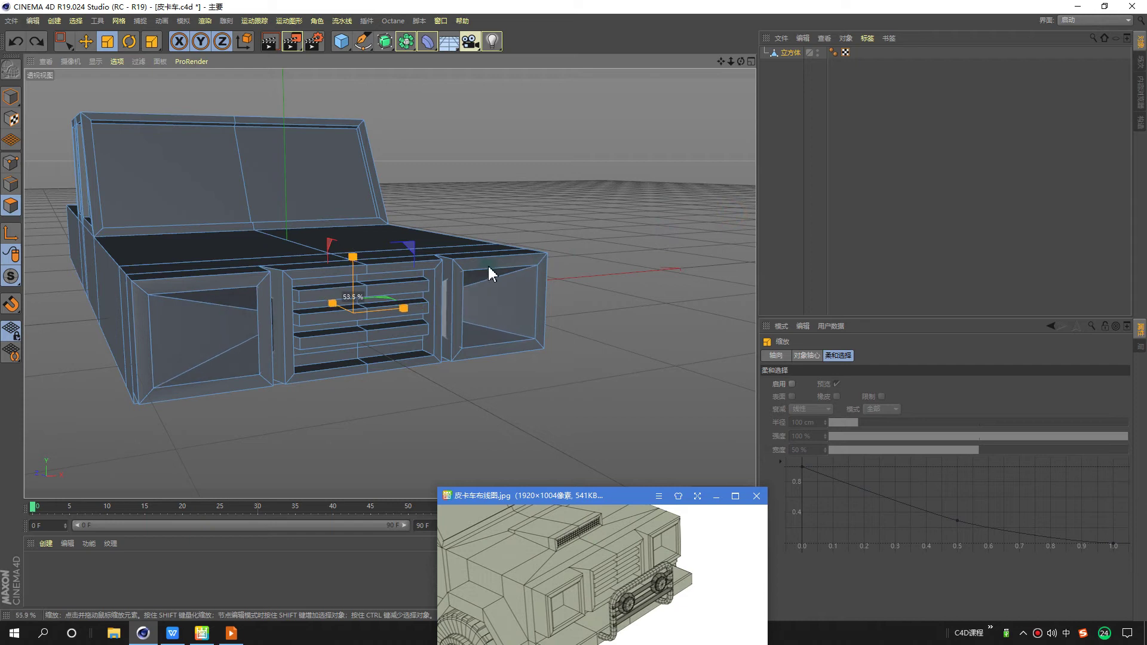
{"action": "mouse_move", "coordinate": [380, 294]}
{"action": "left_mouse_down", "text": "alt"}
{"action": "mouse_move", "coordinate": [502, 299]}
{"action": "mouse_move", "coordinate": [445, 303]}
{"action": "left_mouse_up", "text": "alt"}
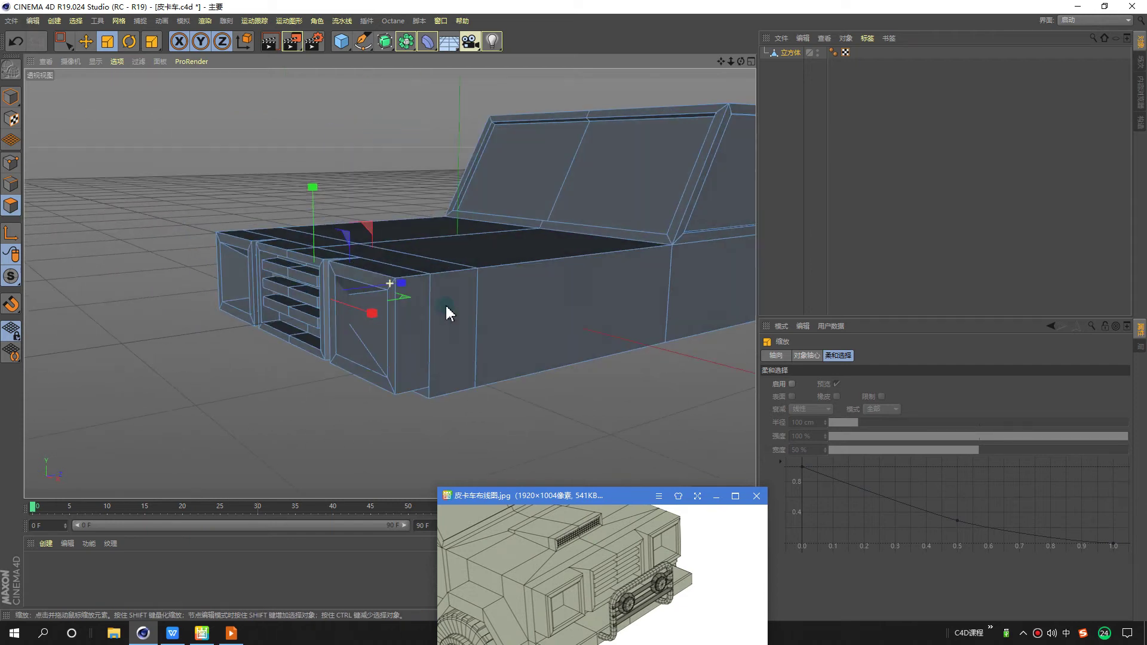
{"action": "mouse_move", "coordinate": [281, 311]}
{"action": "left_mouse_down", "text": "alt"}
{"action": "mouse_move", "coordinate": [489, 320]}
{"action": "mouse_move", "coordinate": [303, 323]}
{"action": "mouse_move", "coordinate": [289, 286]}
{"action": "left_mouse_up", "text": "alt"}
{"action": "key", "text": "ctrl+z"}
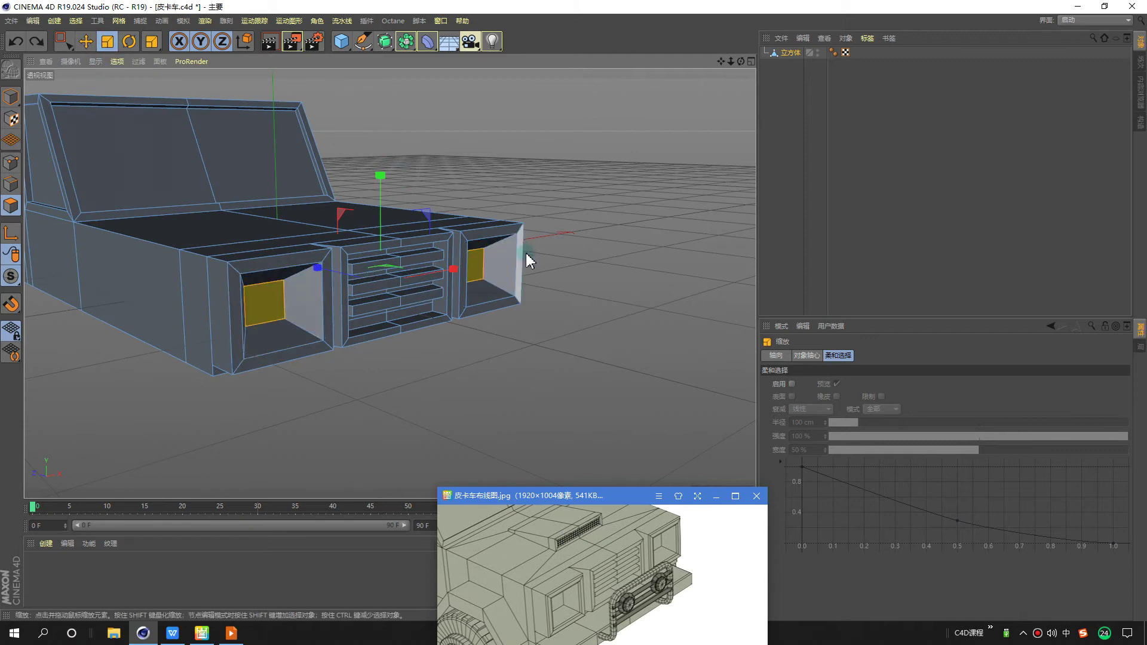
Normal Scale both headlight back faces to 82.8%, then deselect them.
{"action": "left_click_drag", "start_coordinate": [526, 252], "coordinate": [203, 275], "text": "alt"}
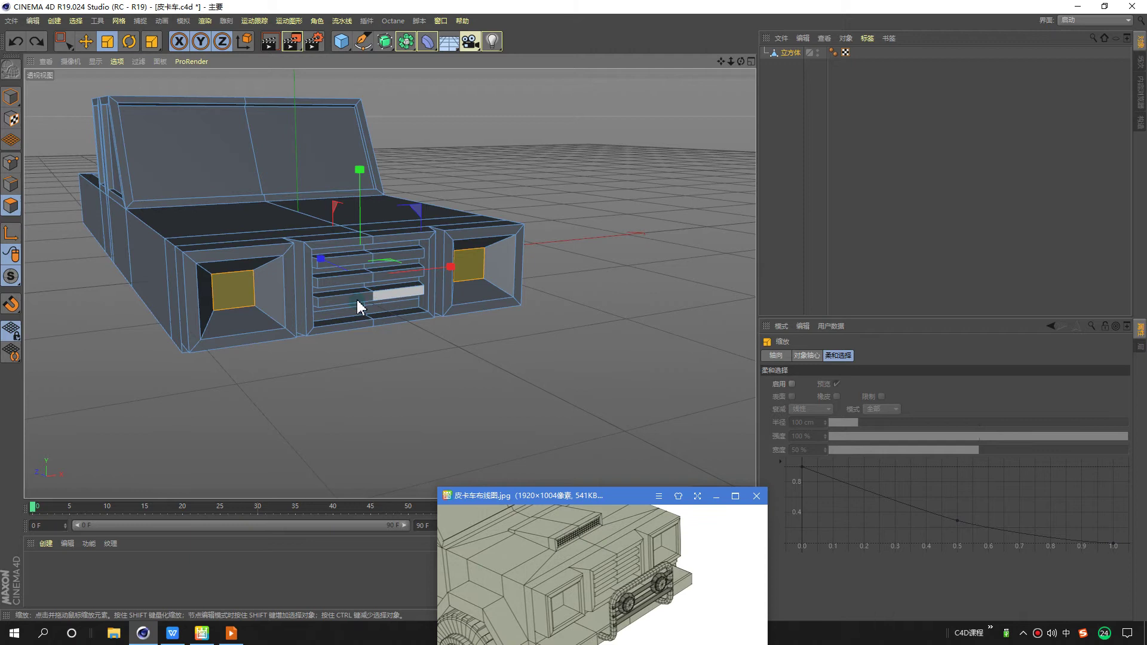
{"action": "left_click_drag", "start_coordinate": [357, 300], "coordinate": [369, 291], "text": "alt"}
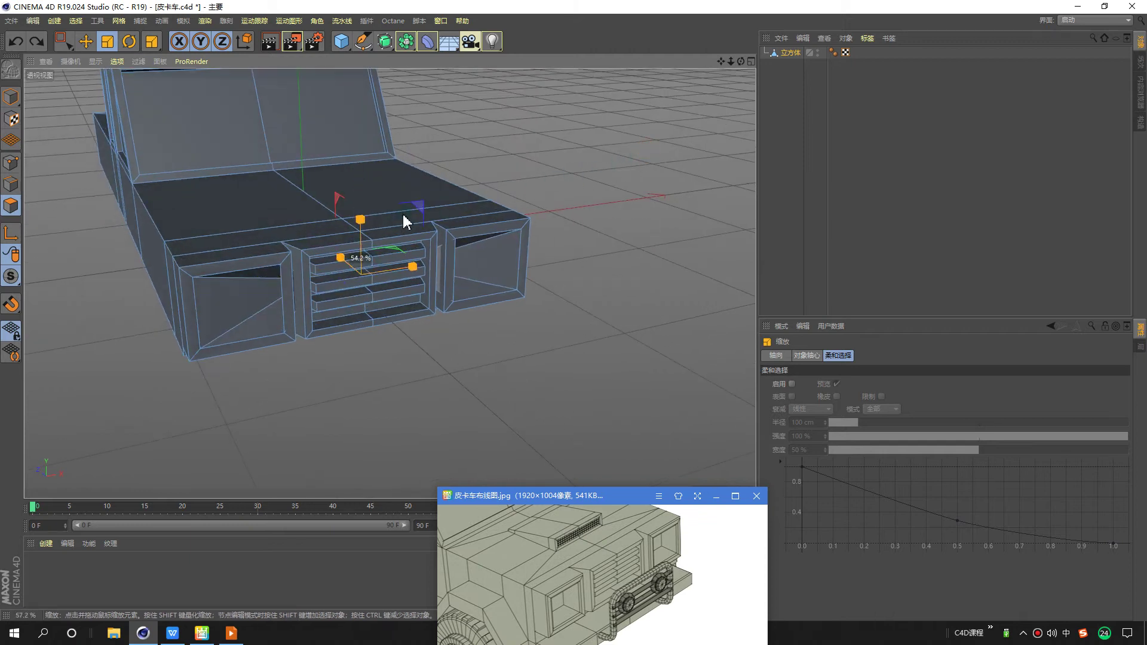
{"action": "right_click", "coordinate": [594, 153]}
{"action": "left_click", "coordinate": [643, 395]}
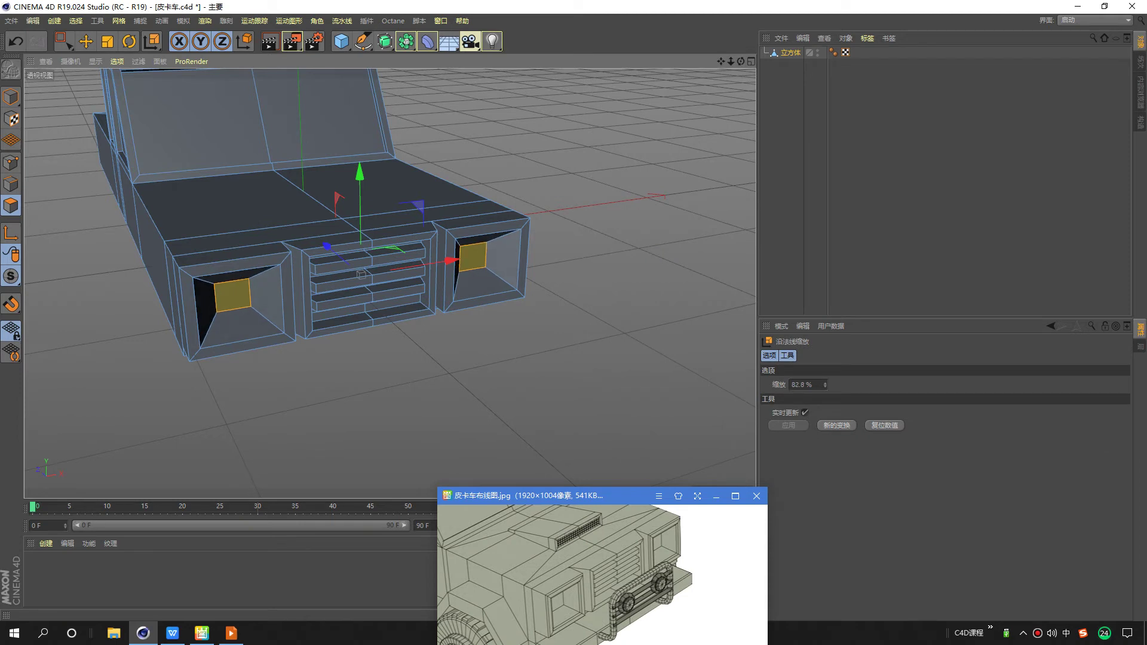
{"action": "scroll", "coordinate": [688, 215], "scroll_direction": "down", "scroll_amount": 2}
{"action": "left_click", "coordinate": [676, 222]}
{"action": "mouse_move", "coordinate": [675, 227]}
{"action": "left_mouse_down", "text": "alt"}
{"action": "mouse_move", "coordinate": [457, 317]}
{"action": "mouse_move", "coordinate": [410, 294]}
{"action": "mouse_move", "coordinate": [386, 334]}
{"action": "mouse_move", "coordinate": [377, 256]}
{"action": "mouse_move", "coordinate": [397, 332]}
{"action": "left_mouse_up", "text": "alt"}
{"action": "left_click_drag", "start_coordinate": [642, 504], "coordinate": [691, 342]}
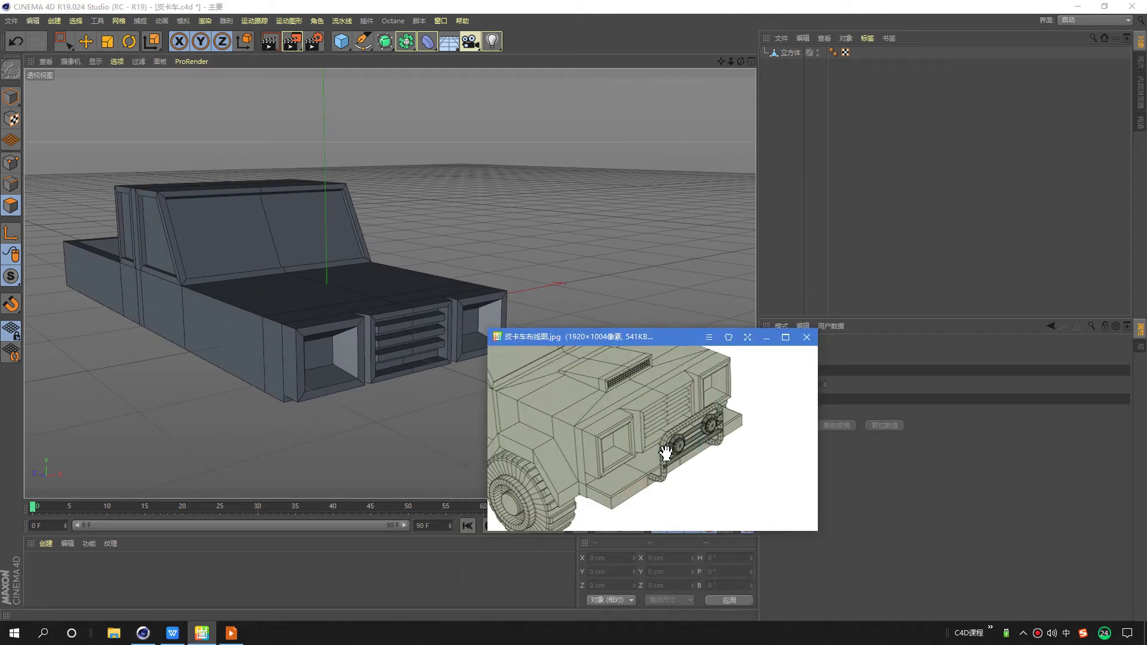
{"action": "scroll", "coordinate": [665, 452], "scroll_direction": "down", "scroll_amount": 2}
{"action": "scroll", "coordinate": [685, 422], "scroll_direction": "up", "scroll_amount": 1}
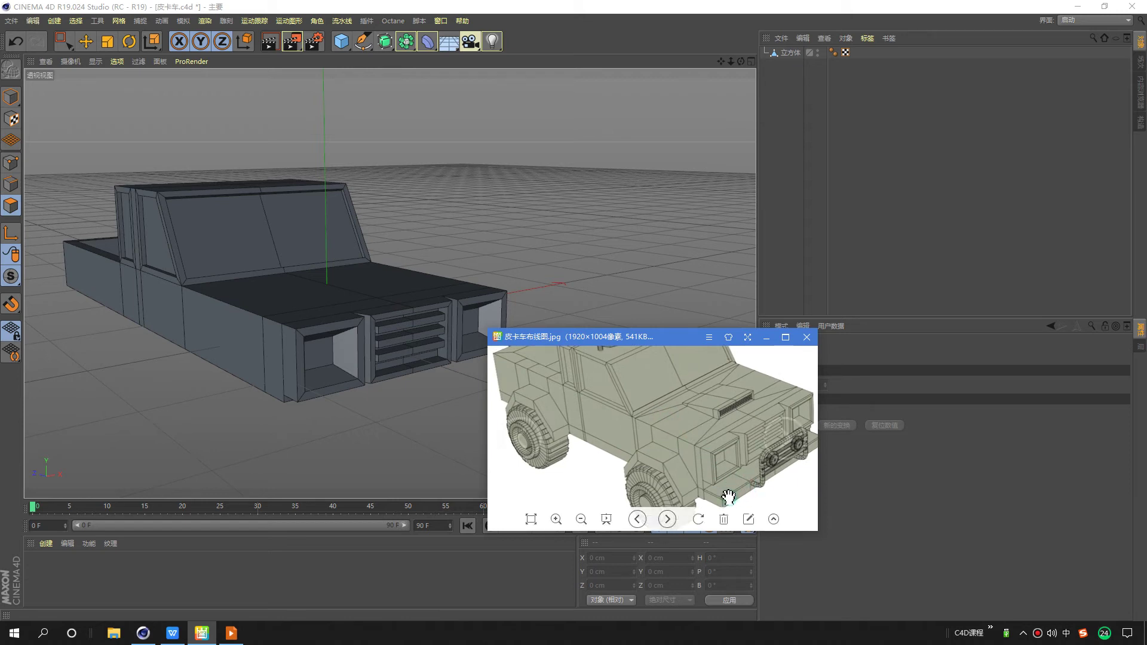
{"action": "left_click_drag", "start_coordinate": [731, 469], "coordinate": [662, 424]}
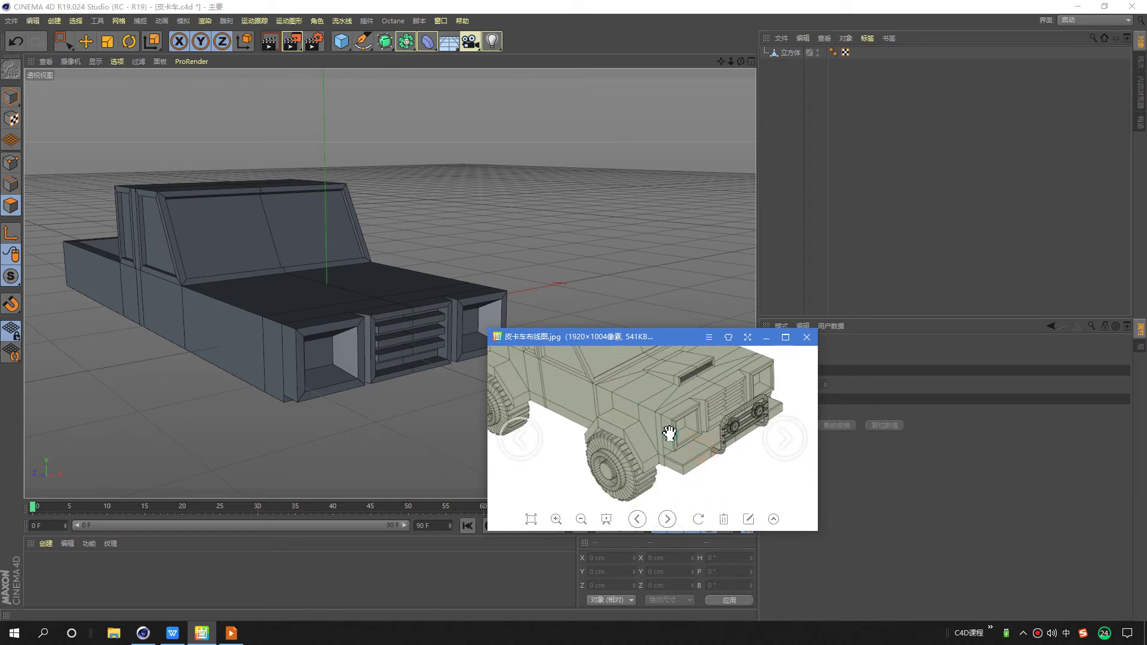
{"action": "scroll", "coordinate": [659, 425], "scroll_direction": "up", "scroll_amount": 2}
{"action": "scroll", "coordinate": [659, 425], "scroll_direction": "up", "scroll_amount": 2}
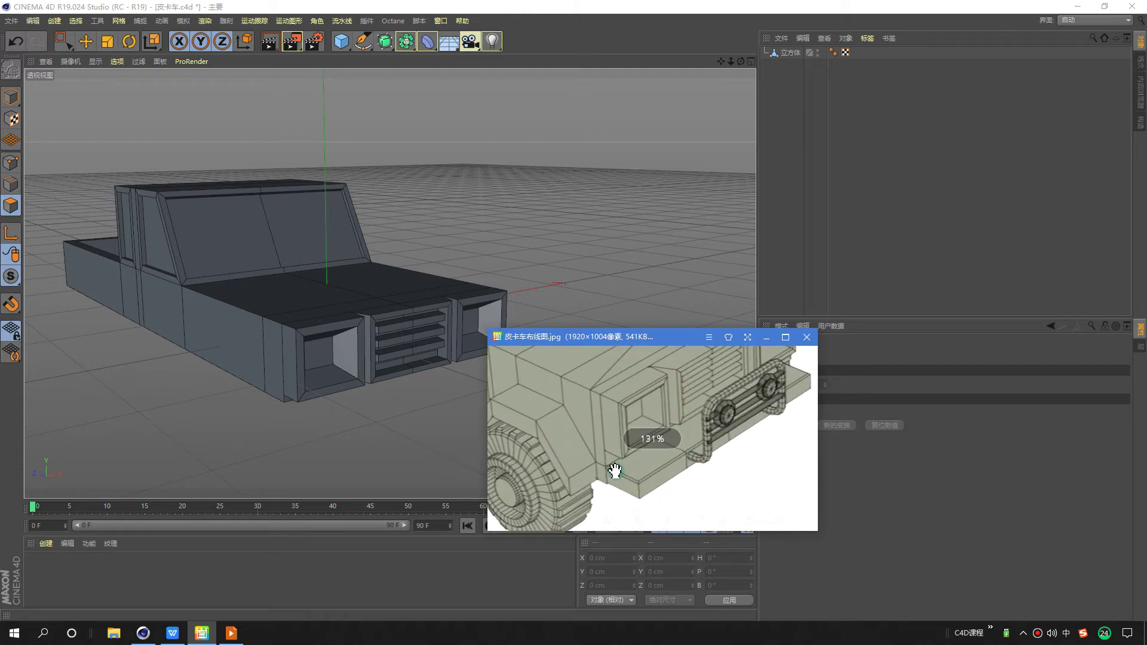
{"action": "left_click", "coordinate": [525, 55]}
{"action": "scroll", "coordinate": [370, 358], "scroll_direction": "down", "scroll_amount": 2}
{"action": "left_click_drag", "start_coordinate": [781, 336], "coordinate": [1011, 319]}
{"action": "mouse_move", "coordinate": [366, 308]}
{"action": "left_mouse_down", "text": "alt"}
{"action": "mouse_move", "coordinate": [302, 225]}
{"action": "mouse_move", "coordinate": [331, 332]}
{"action": "mouse_move", "coordinate": [392, 269]}
{"action": "mouse_move", "coordinate": [334, 227]}
{"action": "left_mouse_up", "text": "alt"}
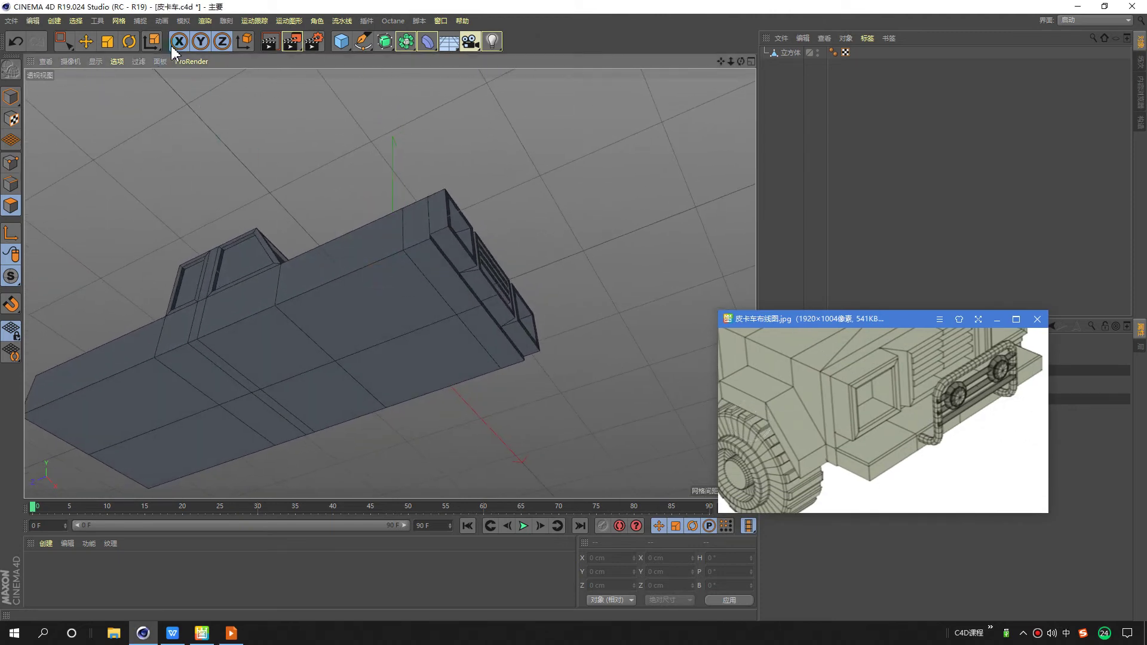
With the Move tool, Shift-click the truck's underside faces one by one.
{"action": "left_click_drag", "start_coordinate": [64, 45], "coordinate": [96, 77]}
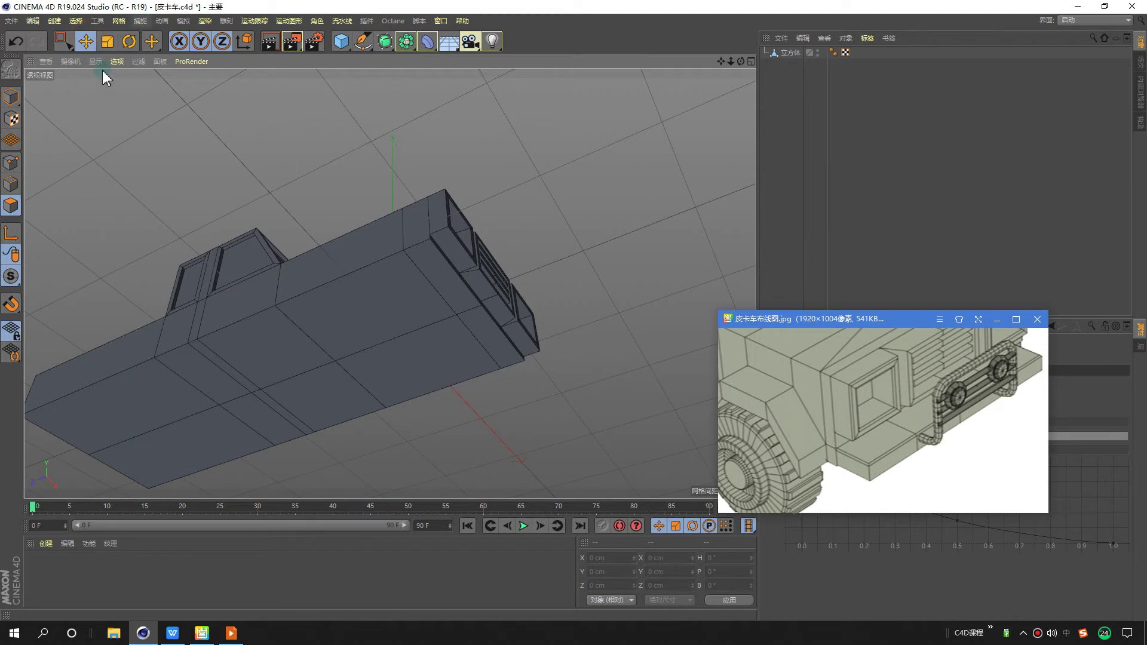
{"action": "left_click", "coordinate": [187, 472]}
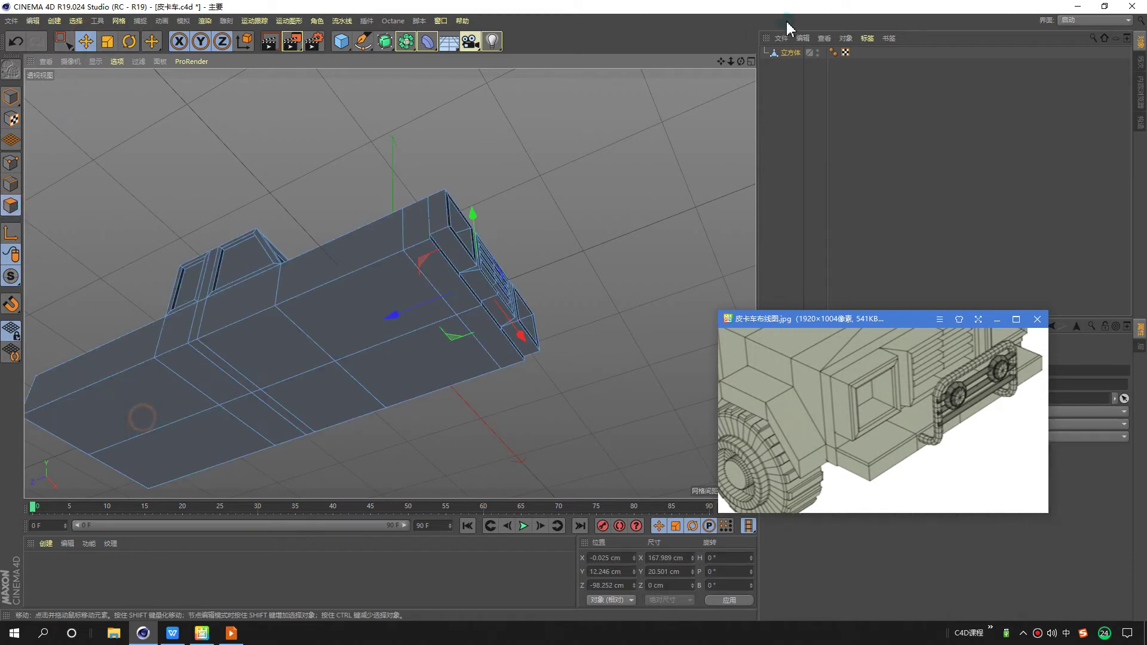
{"action": "left_click", "coordinate": [192, 397]}
{"action": "left_click", "coordinate": [218, 430], "text": "shift"}
{"action": "left_click", "coordinate": [256, 406], "text": "shift"}
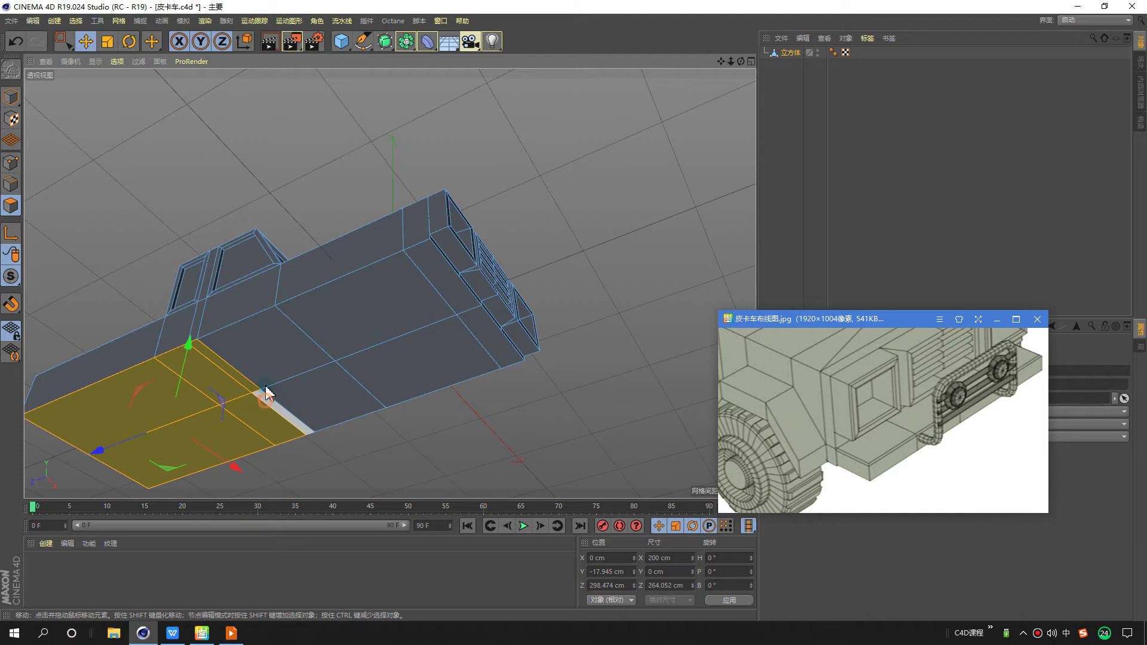
{"action": "left_click", "coordinate": [264, 392], "text": "shift"}
{"action": "left_click", "coordinate": [326, 384], "text": "shift"}
{"action": "left_click", "coordinate": [374, 310], "text": "shift"}
{"action": "left_click", "coordinate": [422, 346], "text": "shift"}
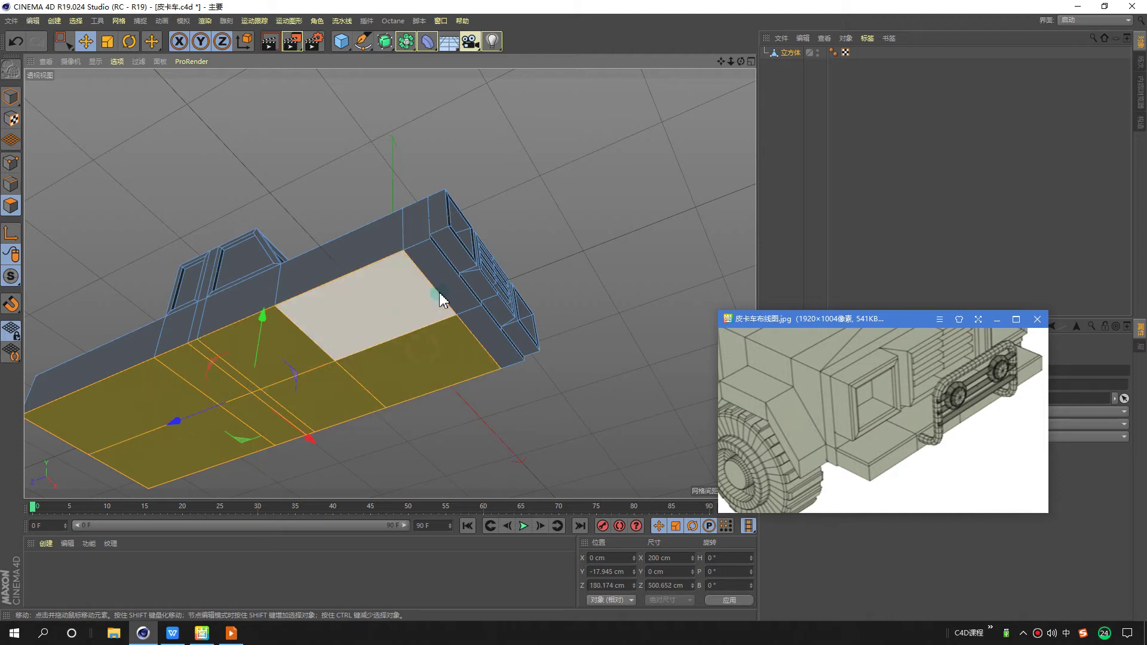
{"action": "mouse_move", "coordinate": [487, 404]}
{"action": "left_mouse_down", "text": "alt"}
{"action": "mouse_move", "coordinate": [398, 332]}
{"action": "mouse_move", "coordinate": [414, 374]}
{"action": "mouse_move", "coordinate": [440, 381]}
{"action": "left_mouse_up", "text": "alt"}
{"action": "middle_click", "coordinate": [487, 327]}
In the enlarged side view, box-select all bottom polygons using Rectangle Selection.
{"action": "left_click", "coordinate": [146, 328]}
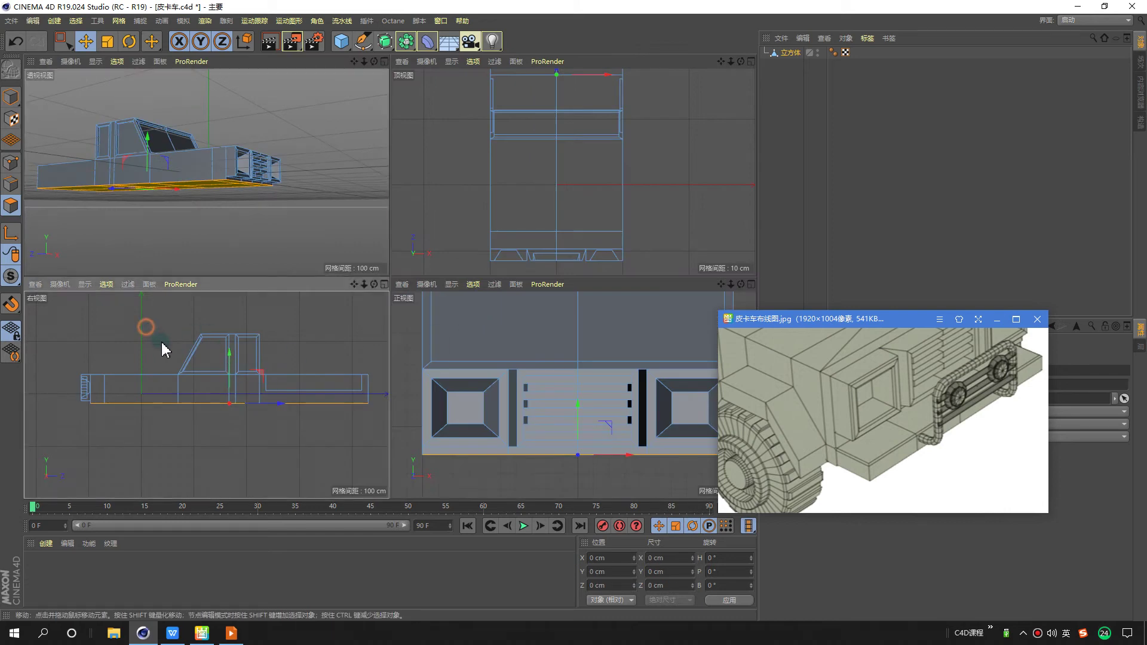
{"action": "middle_click", "coordinate": [217, 392]}
{"action": "scroll", "coordinate": [479, 293], "scroll_direction": "up", "scroll_amount": 2}
{"action": "left_click", "coordinate": [212, 337]}
{"action": "left_click", "coordinate": [72, 44]}
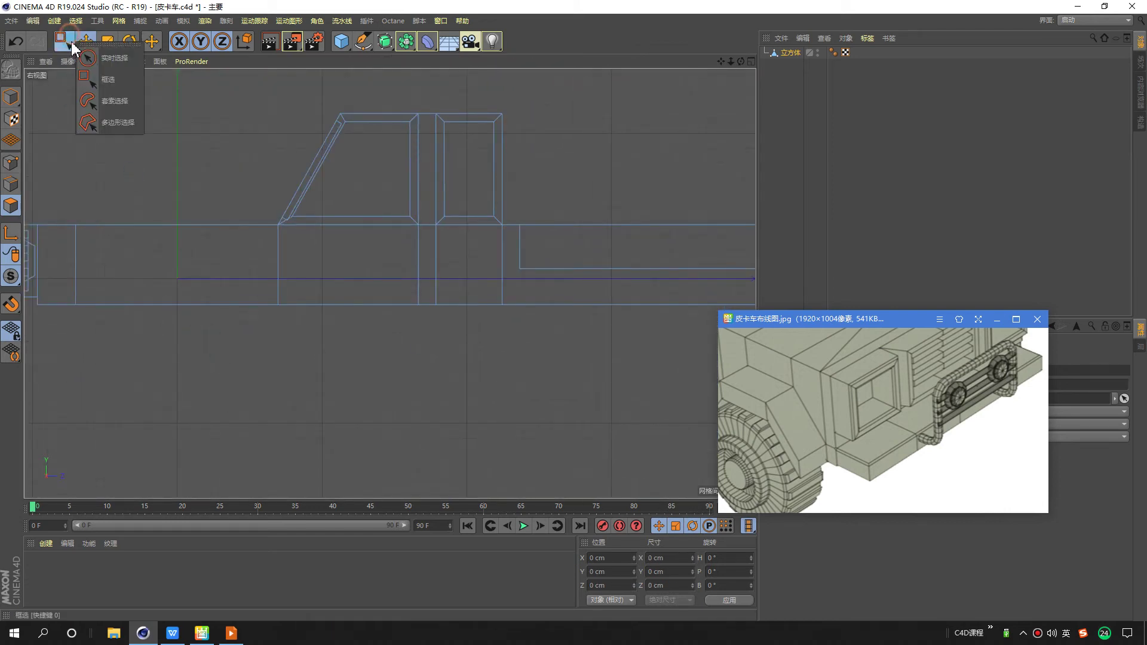
{"action": "left_click", "coordinate": [113, 83]}
{"action": "scroll", "coordinate": [248, 331], "scroll_direction": "down", "scroll_amount": 2}
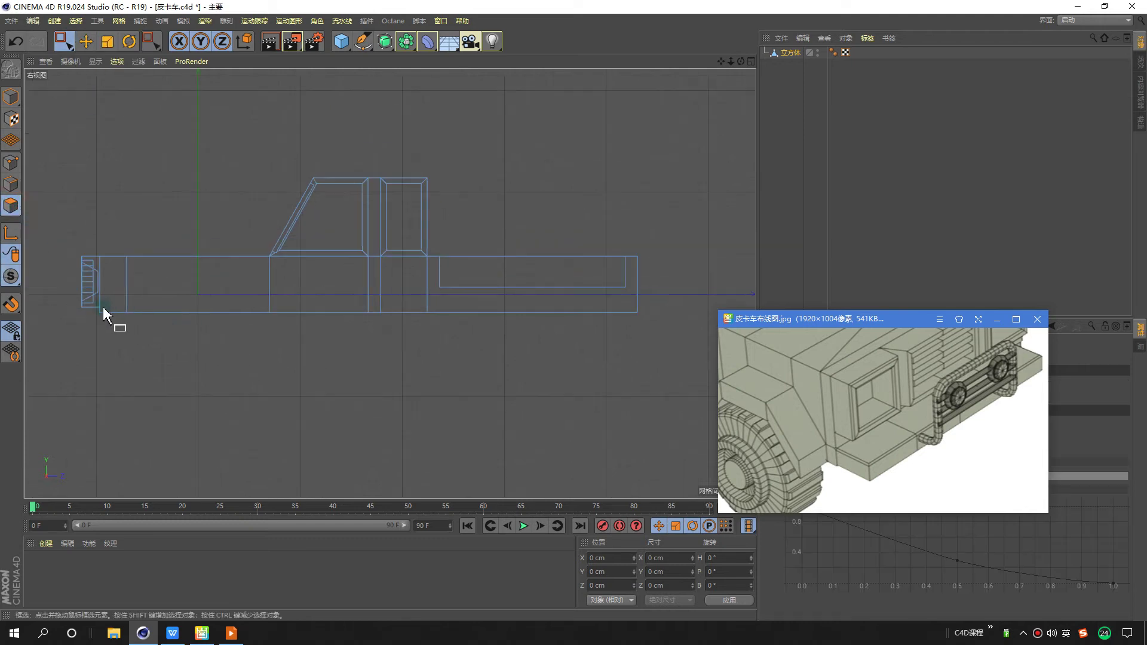
{"action": "left_click_drag", "start_coordinate": [646, 340], "coordinate": [659, 347]}
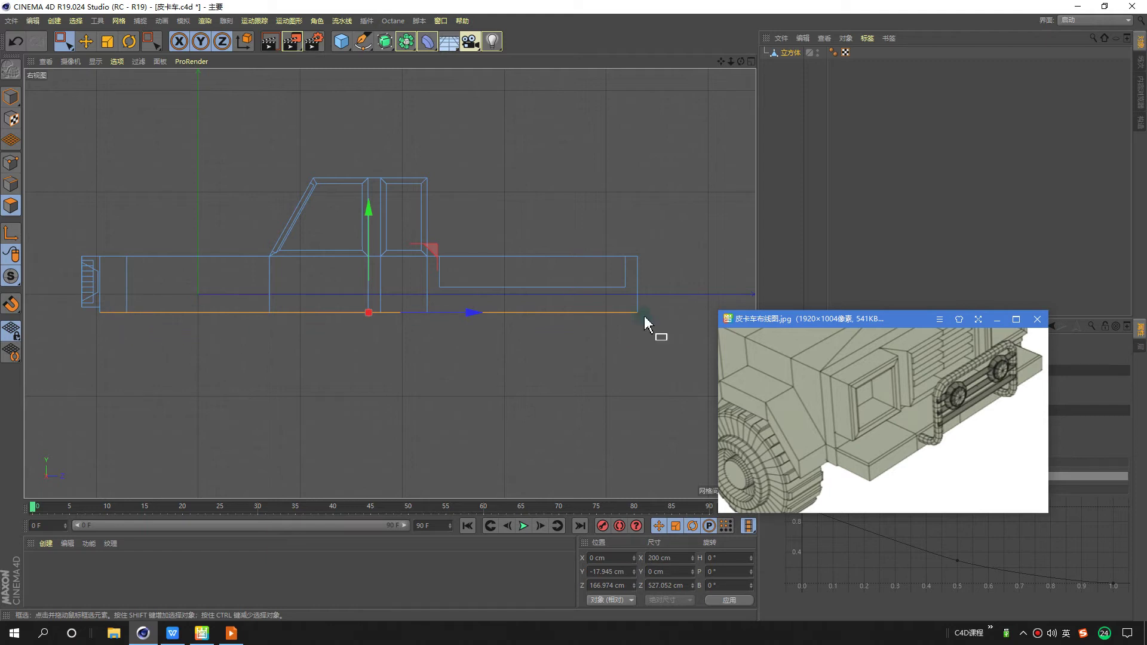
{"action": "middle_click", "coordinate": [646, 326]}
{"action": "middle_click", "coordinate": [266, 232]}
{"action": "mouse_move", "coordinate": [267, 232]}
{"action": "left_mouse_down", "text": "alt"}
{"action": "mouse_move", "coordinate": [307, 257]}
{"action": "mouse_move", "coordinate": [295, 228]}
{"action": "mouse_move", "coordinate": [333, 264]}
{"action": "mouse_move", "coordinate": [450, 289]}
{"action": "mouse_move", "coordinate": [578, 261]}
{"action": "mouse_move", "coordinate": [370, 289]}
{"action": "mouse_move", "coordinate": [219, 258]}
{"action": "mouse_move", "coordinate": [553, 312]}
{"action": "left_mouse_up", "text": "alt"}
Extrude the selected underside faces slightly downward.
{"action": "right_click", "coordinate": [552, 311]}
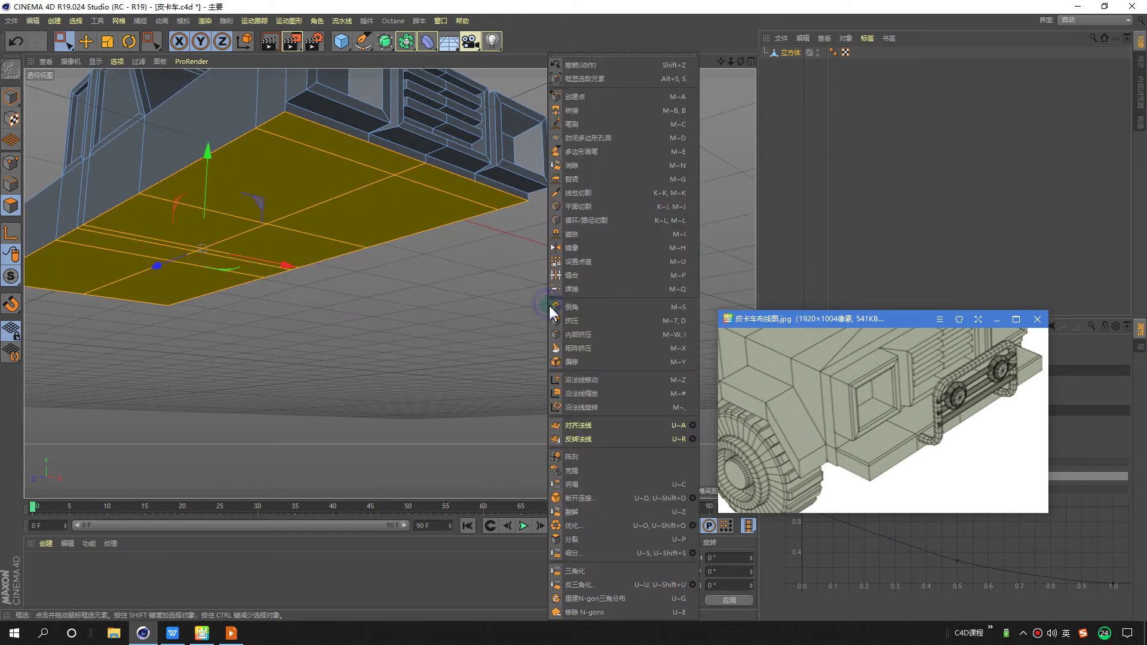
{"action": "left_click", "coordinate": [576, 325]}
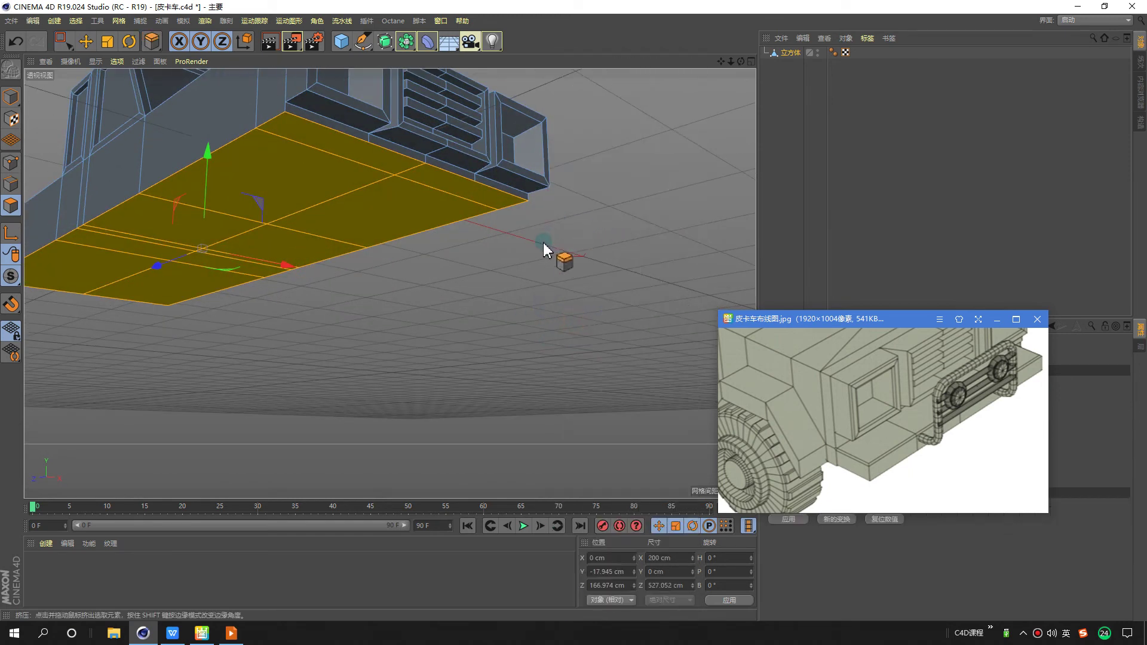
{"action": "mouse_move", "coordinate": [543, 243]}
{"action": "left_mouse_down"}
{"action": "mouse_move", "coordinate": [591, 242]}
{"action": "mouse_move", "coordinate": [541, 243]}
{"action": "left_mouse_up"}
{"action": "mouse_move", "coordinate": [402, 200]}
{"action": "left_mouse_down", "text": "alt"}
{"action": "mouse_move", "coordinate": [434, 172]}
{"action": "mouse_move", "coordinate": [441, 325]}
{"action": "mouse_move", "coordinate": [435, 302]}
{"action": "mouse_move", "coordinate": [339, 272]}
{"action": "left_mouse_up", "text": "alt"}
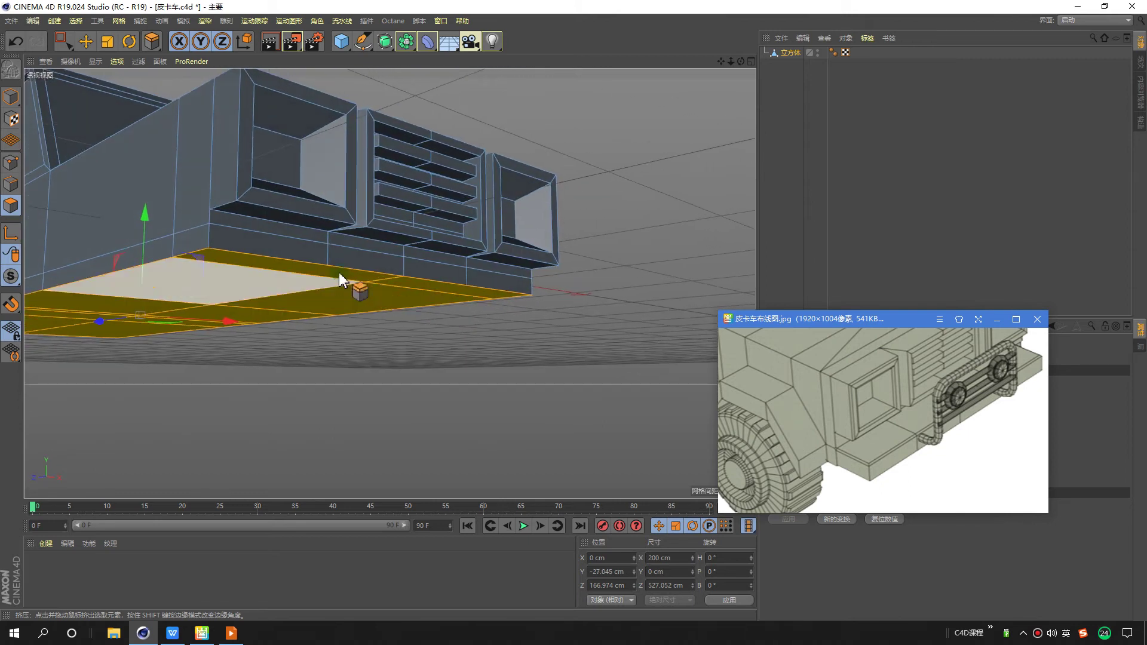
Extrude the front strip below the grille forward into a flat bumper about 9.1 cm thick.
{"action": "left_click", "coordinate": [303, 259]}
{"action": "left_click", "coordinate": [376, 263], "text": "shift"}
{"action": "left_click", "coordinate": [304, 260]}
{"action": "left_click_drag", "start_coordinate": [452, 280], "coordinate": [545, 282], "text": "shift"}
{"action": "mouse_move", "coordinate": [675, 173]}
{"action": "left_mouse_down", "text": "alt"}
{"action": "mouse_move", "coordinate": [585, 230]}
{"action": "mouse_move", "coordinate": [540, 284]}
{"action": "mouse_move", "coordinate": [567, 293]}
{"action": "left_mouse_up", "text": "alt"}
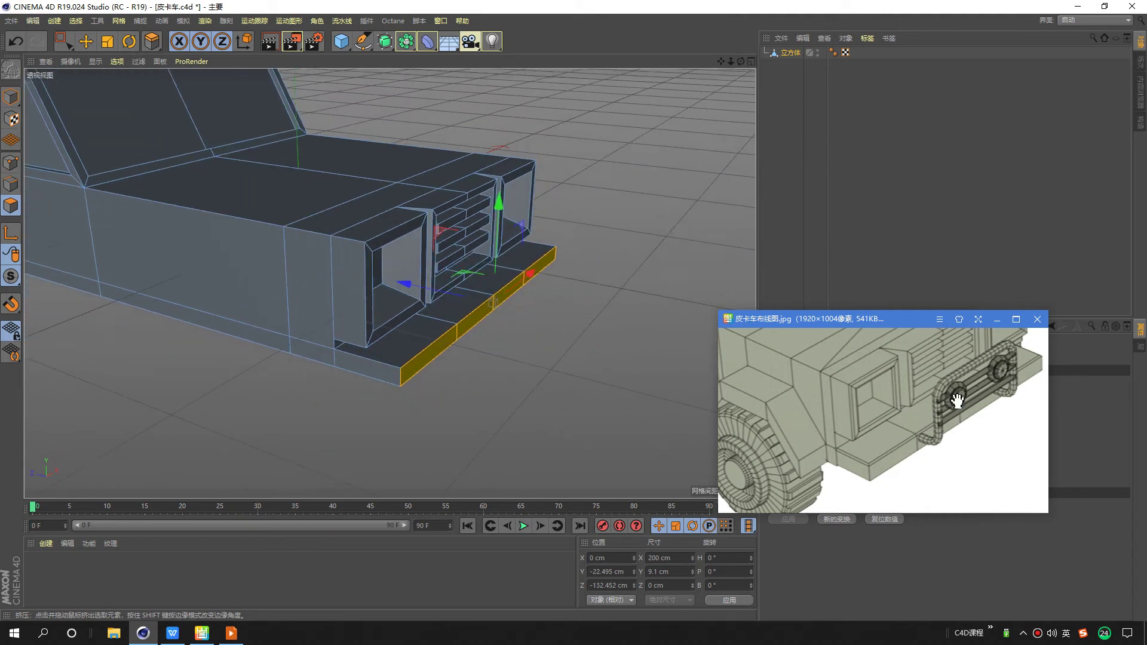
{"action": "left_click", "coordinate": [866, 445]}
{"action": "scroll", "coordinate": [866, 445], "scroll_direction": "up", "scroll_amount": 2}
{"action": "scroll", "coordinate": [867, 445], "scroll_direction": "up", "scroll_amount": 2}
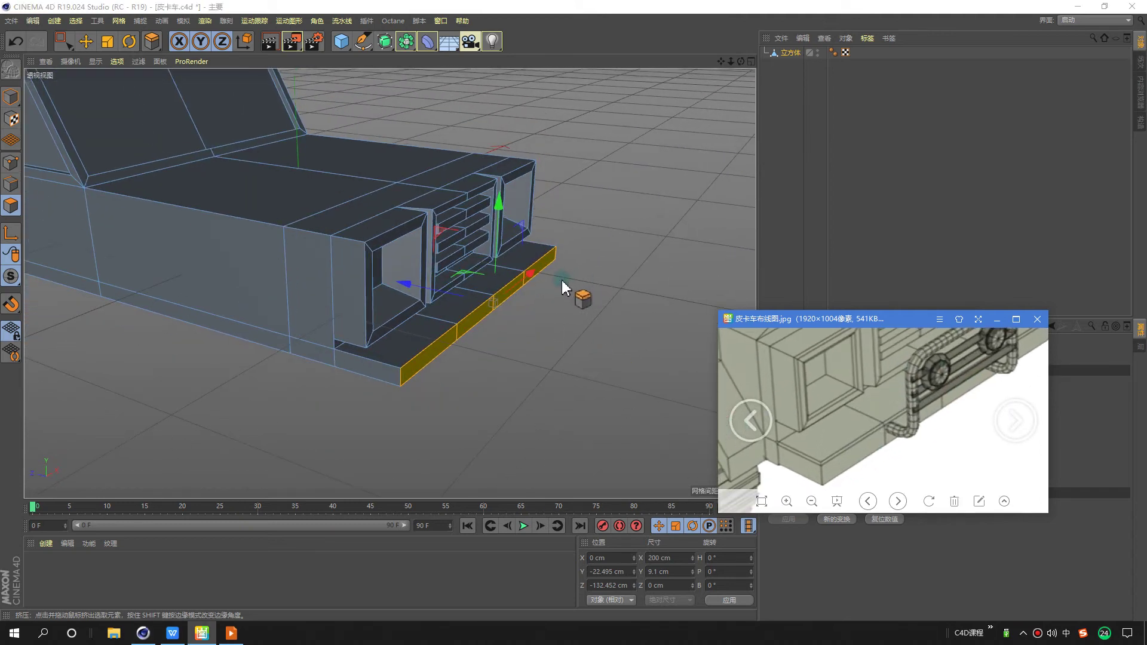
{"action": "key", "text": "ctrl+z"}
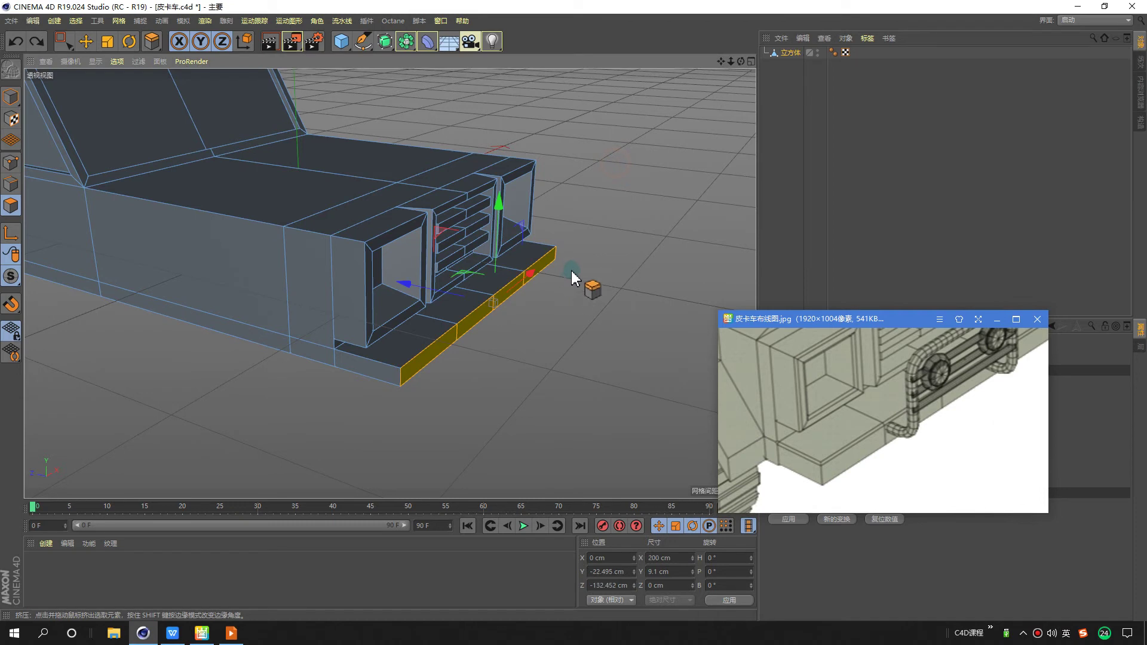
{"action": "key", "text": "ctrl+z"}
{"action": "left_click_drag", "start_coordinate": [545, 292], "coordinate": [577, 294]}
{"action": "mouse_move", "coordinate": [482, 301]}
{"action": "left_mouse_down"}
{"action": "mouse_move", "coordinate": [768, 235]}
{"action": "mouse_move", "coordinate": [358, 307]}
{"action": "mouse_move", "coordinate": [478, 328]}
{"action": "mouse_move", "coordinate": [380, 238]}
{"action": "mouse_move", "coordinate": [354, 299]}
{"action": "mouse_move", "coordinate": [507, 318]}
{"action": "mouse_move", "coordinate": [530, 292]}
{"action": "mouse_move", "coordinate": [435, 278]}
{"action": "mouse_move", "coordinate": [371, 296]}
{"action": "mouse_move", "coordinate": [538, 335]}
{"action": "left_mouse_up"}
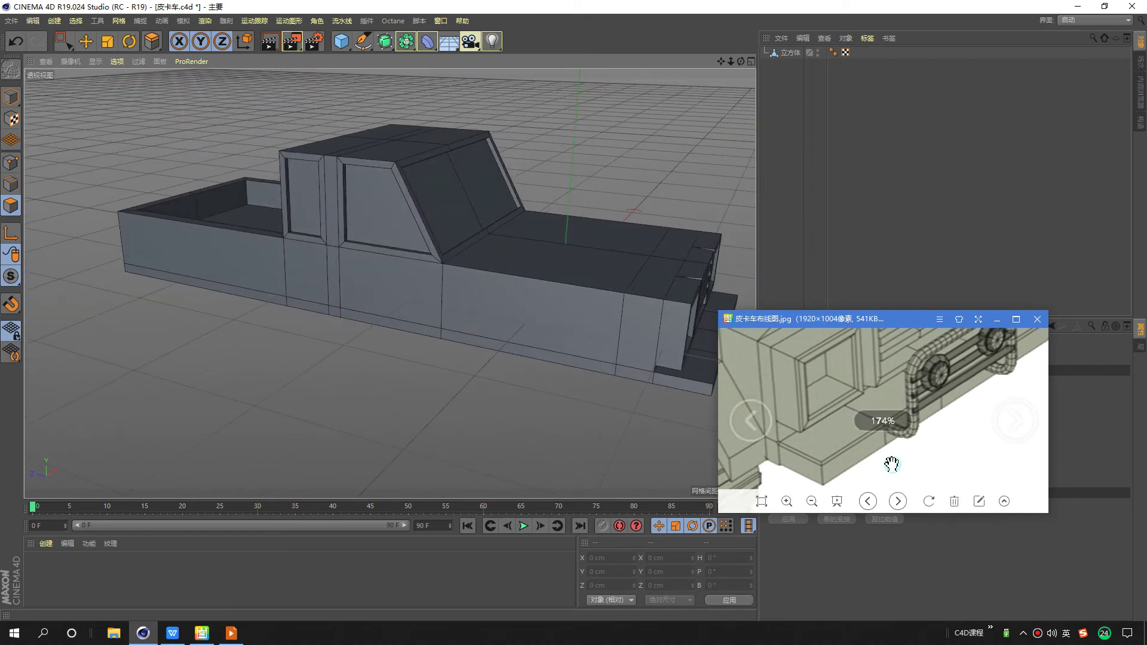
Select the truck body and begin a loop cut across the hood.
{"action": "scroll", "coordinate": [889, 464], "scroll_direction": "down", "scroll_amount": 3}
{"action": "scroll", "coordinate": [885, 436], "scroll_direction": "up", "scroll_amount": 2}
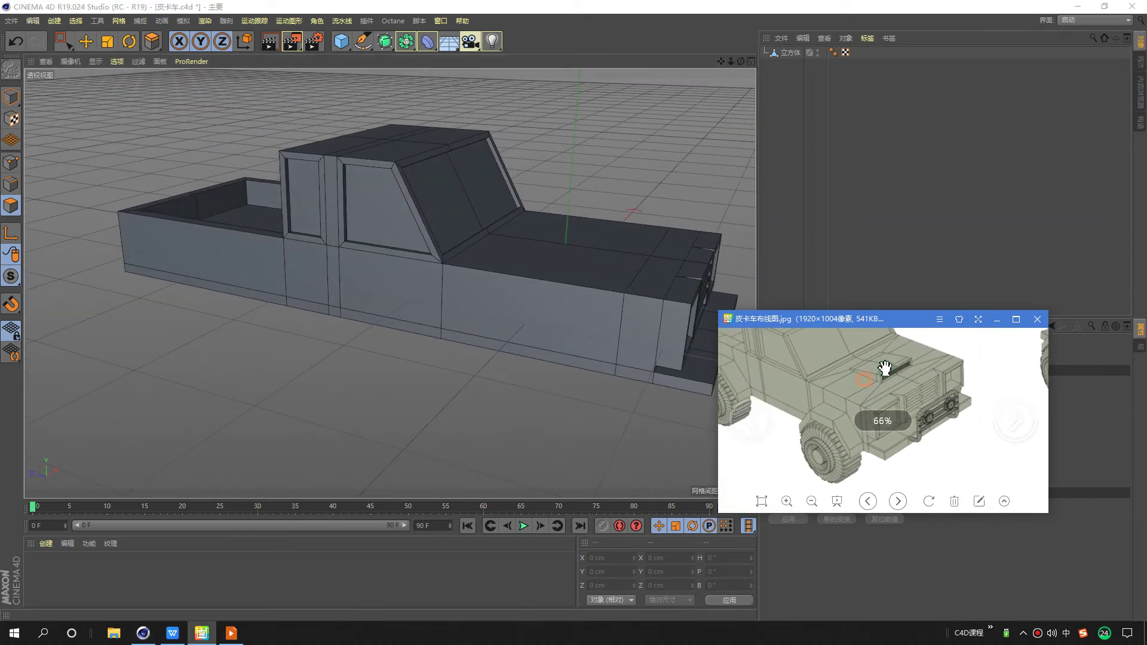
{"action": "scroll", "coordinate": [837, 424], "scroll_direction": "up", "scroll_amount": 2}
{"action": "scroll", "coordinate": [776, 412], "scroll_direction": "up", "scroll_amount": 2}
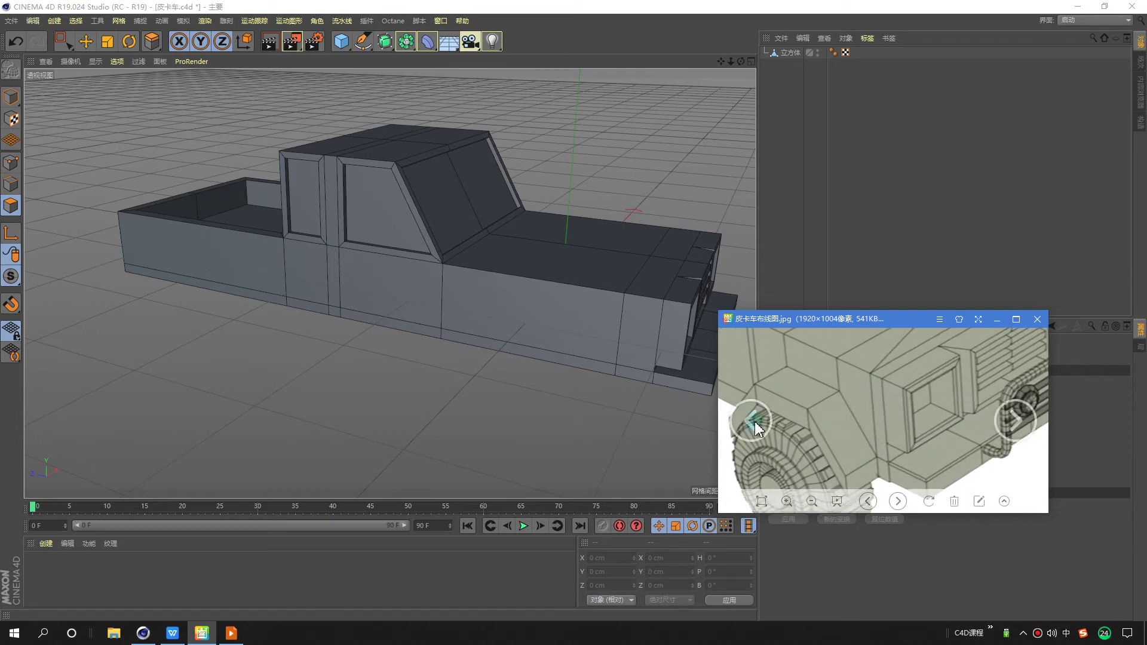
{"action": "mouse_move", "coordinate": [568, 293]}
{"action": "left_mouse_down", "text": "alt"}
{"action": "mouse_move", "coordinate": [469, 288]}
{"action": "mouse_move", "coordinate": [545, 315]}
{"action": "left_mouse_up", "text": "alt"}
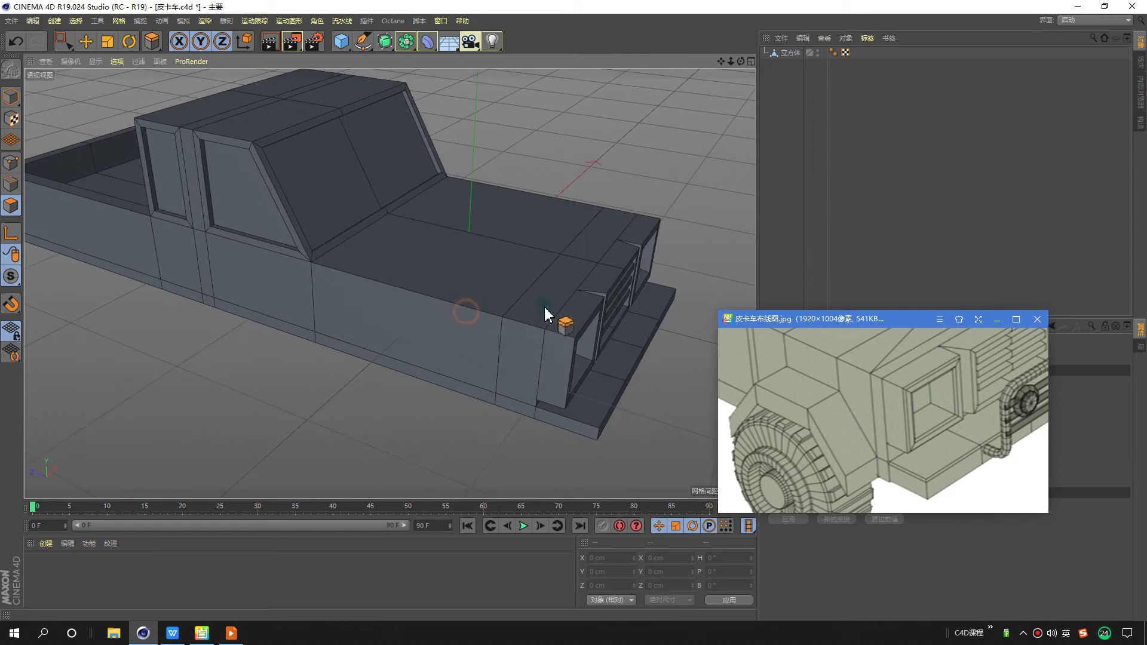
{"action": "left_click", "coordinate": [791, 53]}
{"action": "left_click_drag", "start_coordinate": [712, 120], "coordinate": [512, 225], "text": "alt"}
{"action": "right_click", "coordinate": [572, 154]}
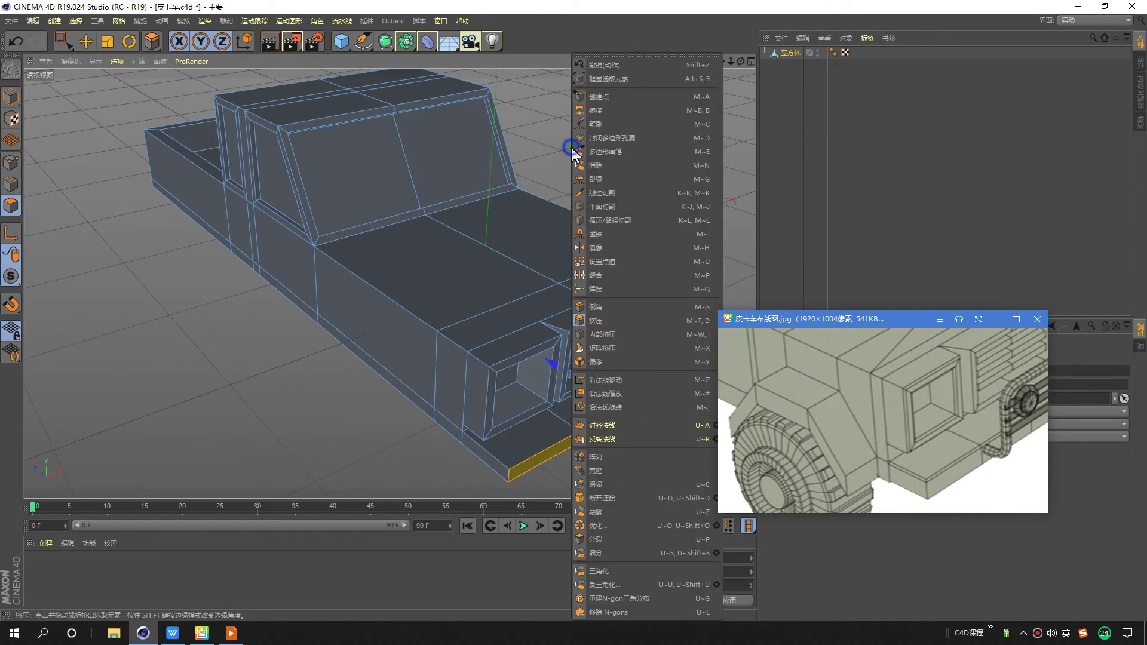
{"action": "left_click", "coordinate": [605, 221]}
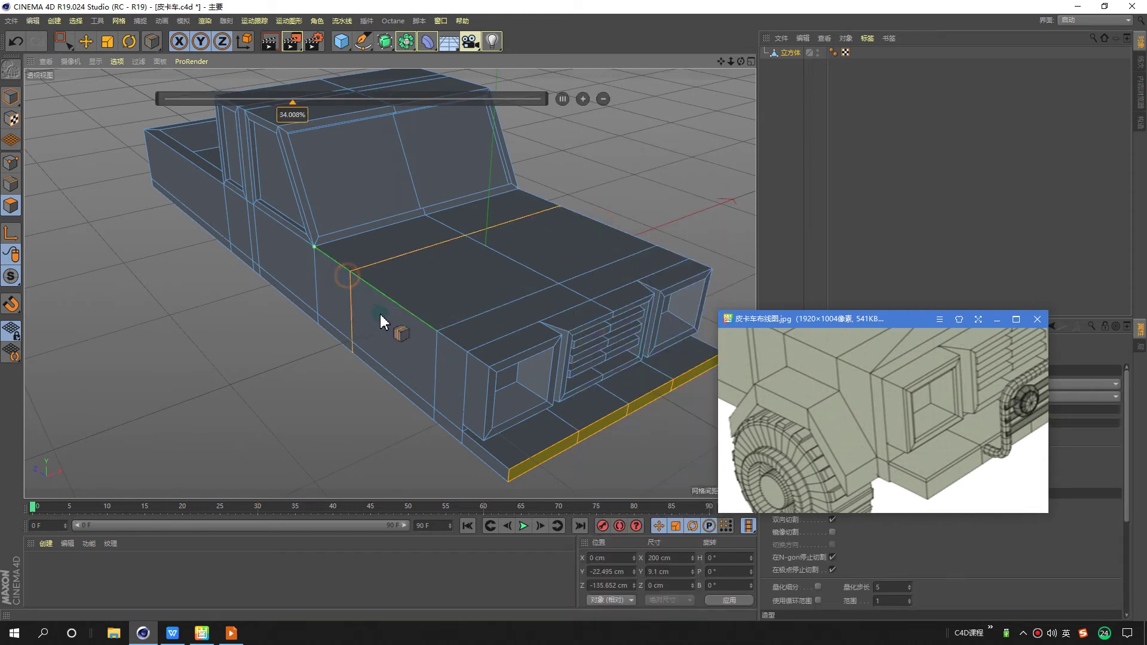
{"action": "left_click_drag", "start_coordinate": [383, 322], "coordinate": [492, 323], "text": "alt"}
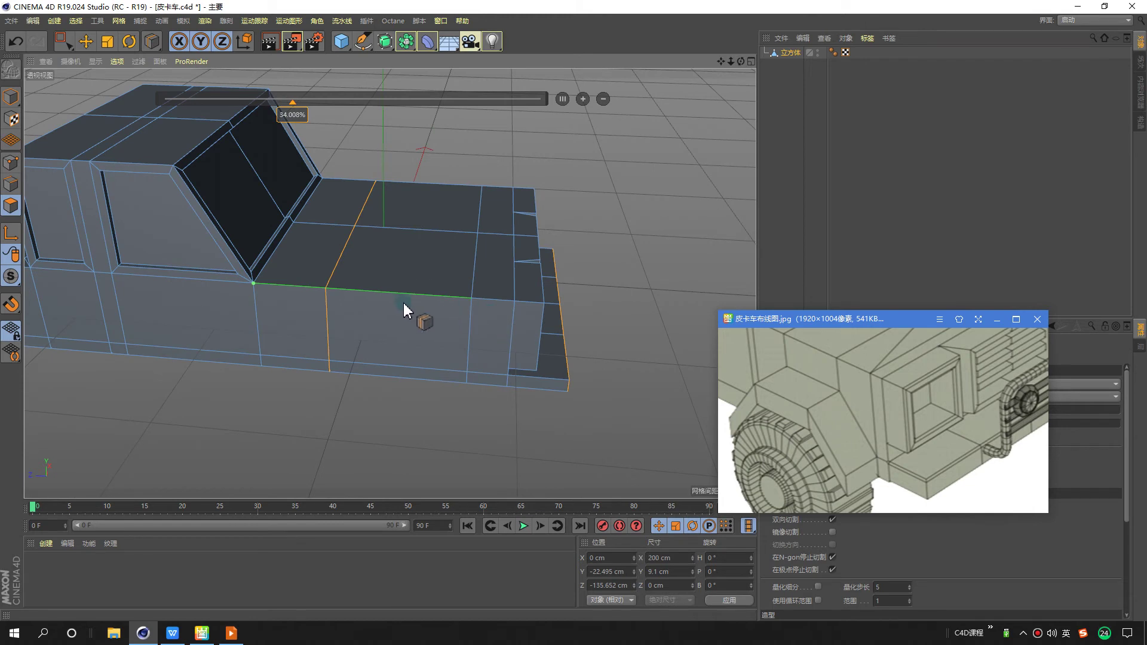
{"action": "left_click", "coordinate": [389, 292]}
Commit the new crosswise edge loop on the hood.
{"action": "left_click_drag", "start_coordinate": [392, 296], "coordinate": [323, 319], "text": "alt"}
{"action": "scroll", "coordinate": [980, 366], "scroll_direction": "down", "scroll_amount": 2}
{"action": "scroll", "coordinate": [948, 328], "scroll_direction": "down", "scroll_amount": 2}
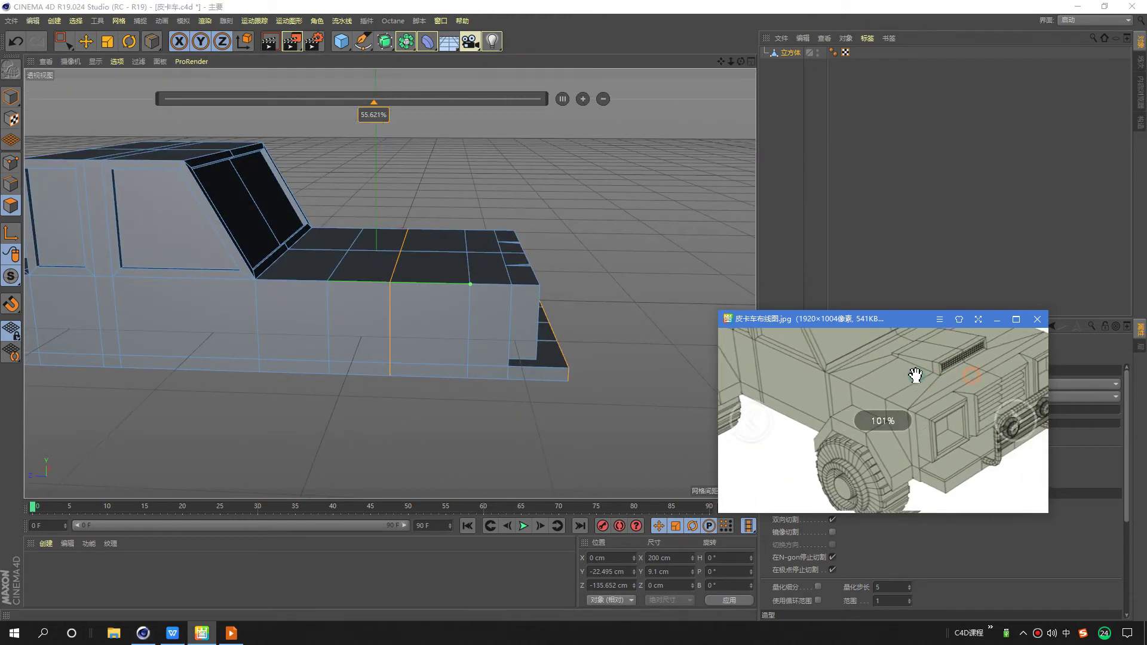
{"action": "scroll", "coordinate": [815, 379], "scroll_direction": "up", "scroll_amount": 2}
{"action": "scroll", "coordinate": [836, 377], "scroll_direction": "up", "scroll_amount": 2}
{"action": "scroll", "coordinate": [836, 377], "scroll_direction": "up", "scroll_amount": 2}
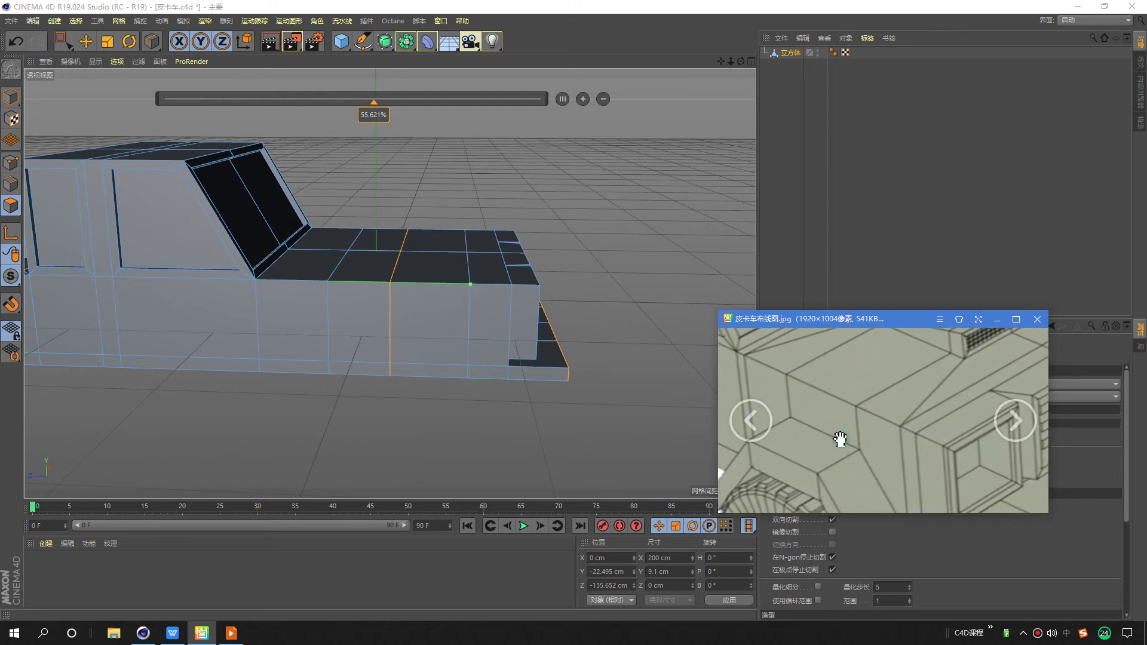
{"action": "mouse_move", "coordinate": [400, 295]}
{"action": "left_mouse_down", "text": "alt"}
{"action": "mouse_move", "coordinate": [376, 302]}
{"action": "mouse_move", "coordinate": [427, 315]}
{"action": "mouse_move", "coordinate": [453, 279]}
{"action": "left_mouse_up", "text": "alt"}
{"action": "mouse_move", "coordinate": [481, 318]}
{"action": "left_mouse_down", "text": "alt"}
{"action": "mouse_move", "coordinate": [462, 354]}
{"action": "mouse_move", "coordinate": [526, 170]}
{"action": "left_mouse_up", "text": "alt"}
{"action": "left_click", "coordinate": [491, 295]}
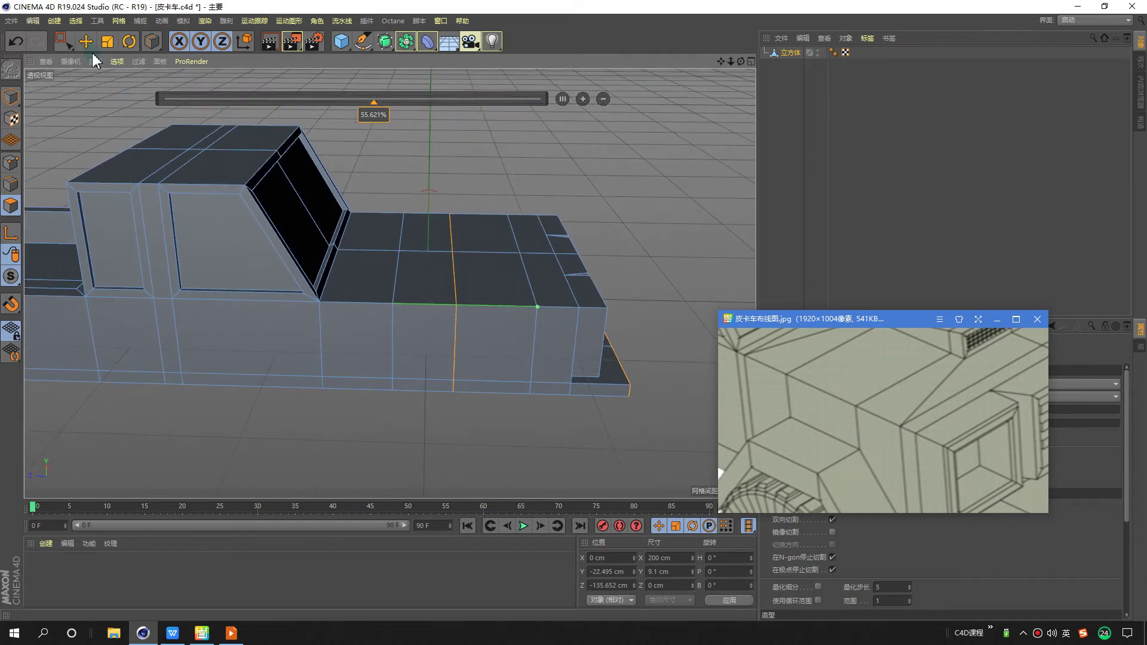
In edge mode, slide a hood edge loop about 6 cm, undoing an accidental sideways move.
{"action": "key", "text": "e"}
{"action": "left_click", "coordinate": [550, 282]}
{"action": "mouse_move", "coordinate": [550, 281]}
{"action": "left_mouse_down", "text": "alt"}
{"action": "mouse_move", "coordinate": [503, 266]}
{"action": "mouse_move", "coordinate": [434, 296]}
{"action": "mouse_move", "coordinate": [511, 293]}
{"action": "left_mouse_up", "text": "alt"}
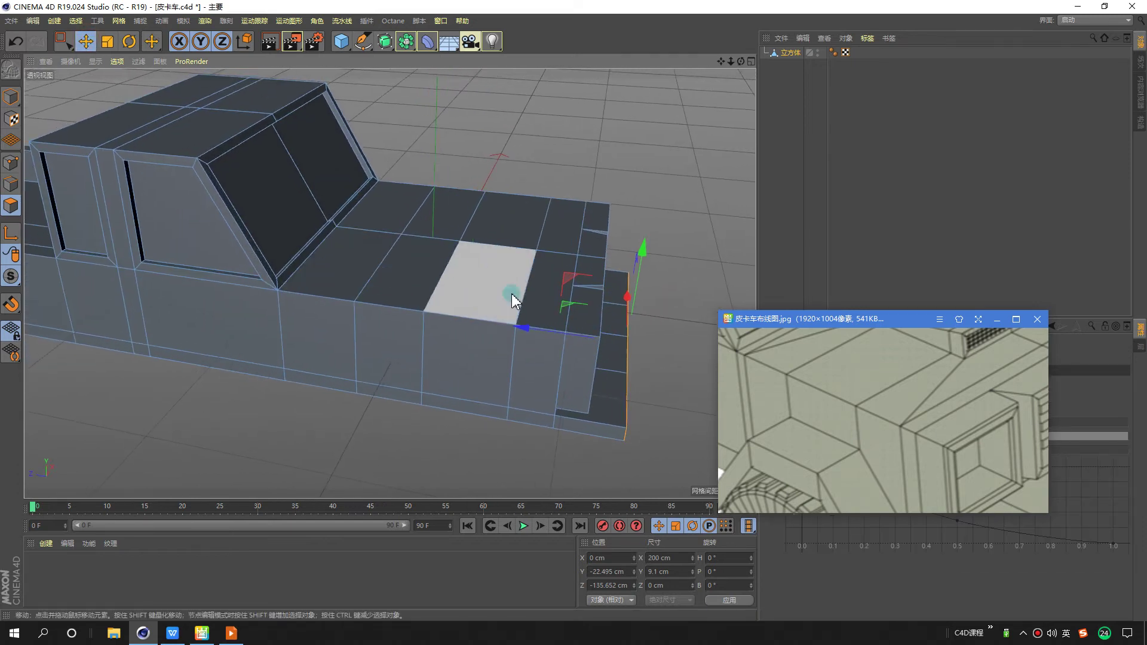
{"action": "left_click", "coordinate": [15, 186]}
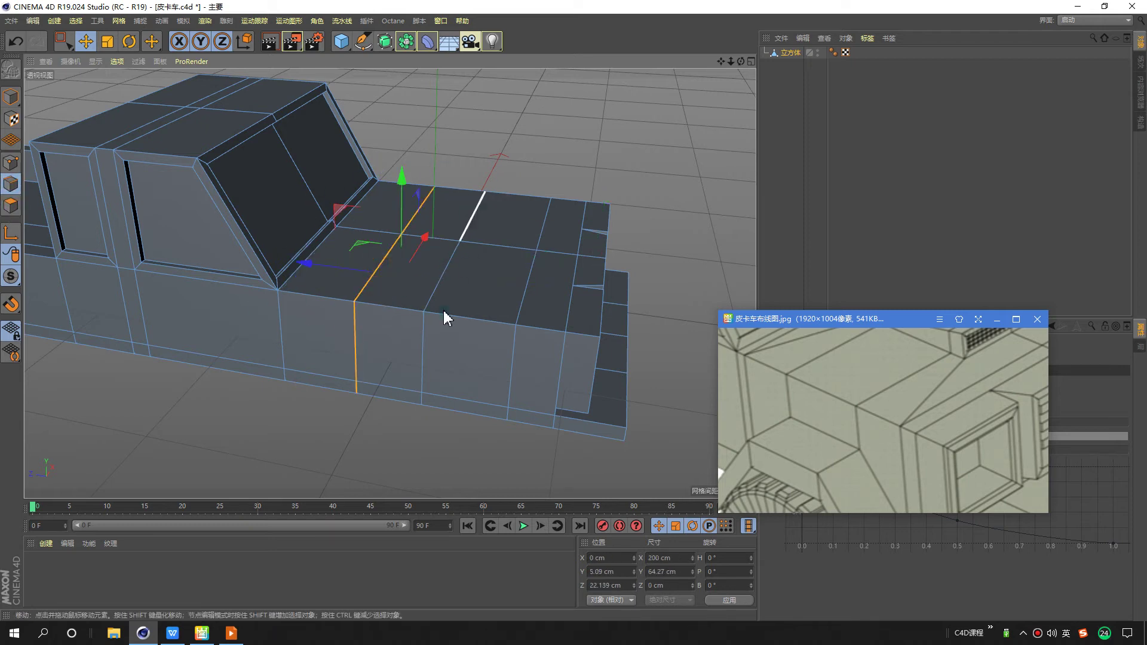
{"action": "left_click_drag", "start_coordinate": [306, 266], "coordinate": [313, 269]}
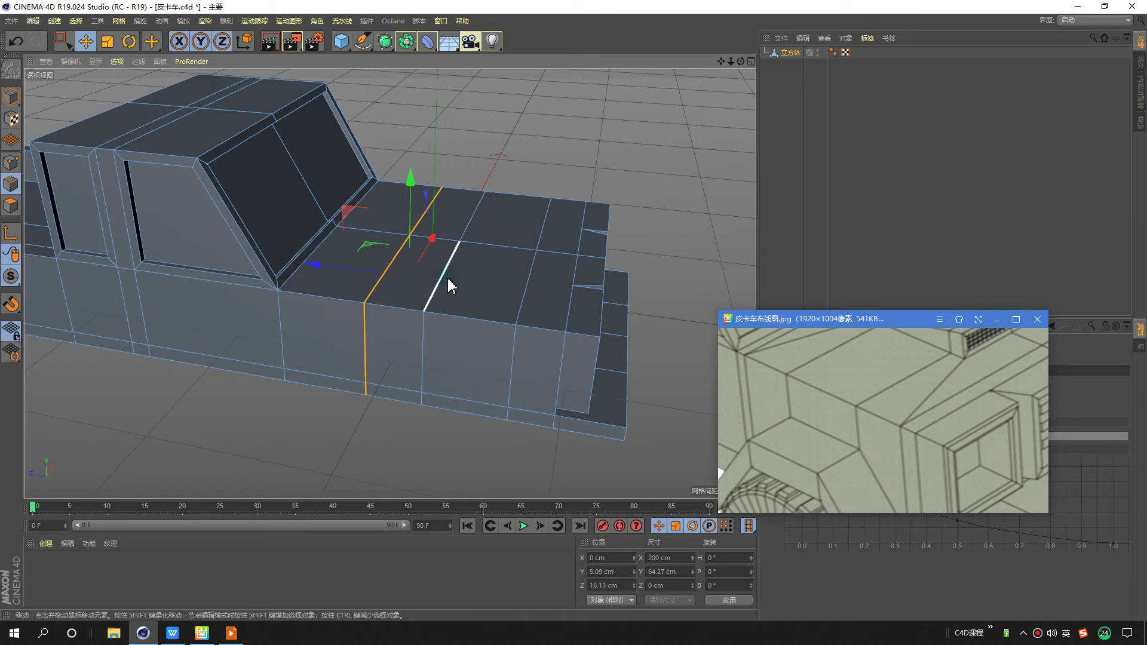
{"action": "left_click_drag", "start_coordinate": [515, 292], "coordinate": [603, 297]}
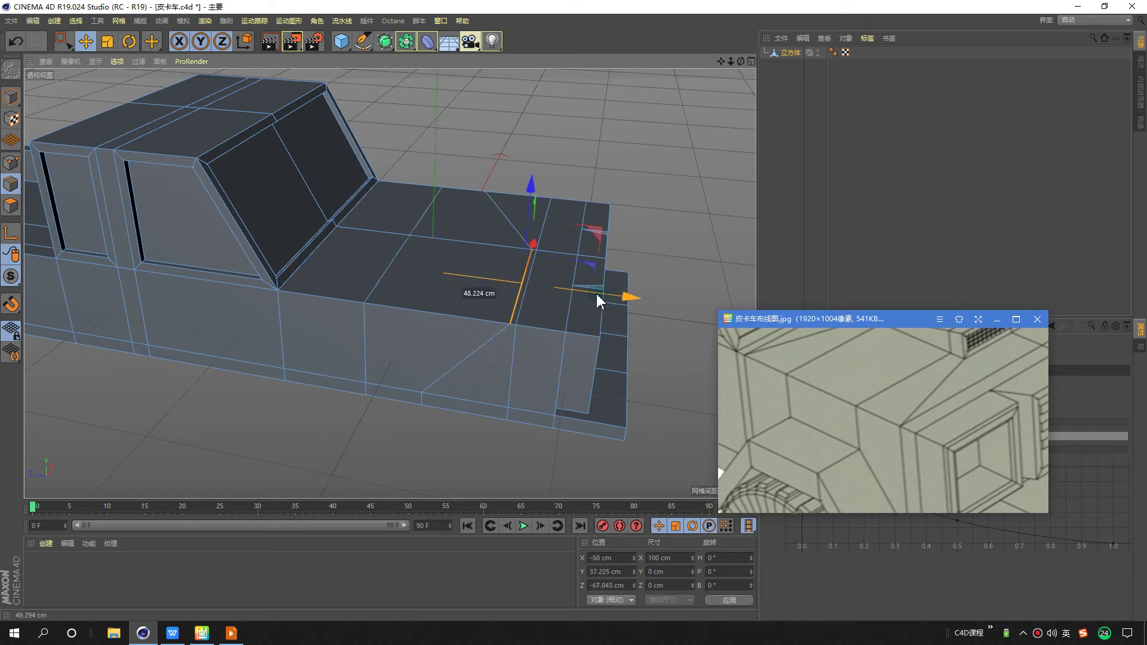
{"action": "key", "text": "ctrl+z"}
Select the hood edge loop, slide it about 10 cm toward the cab, then switch to four-view layout.
{"action": "double_click", "coordinate": [445, 269]}
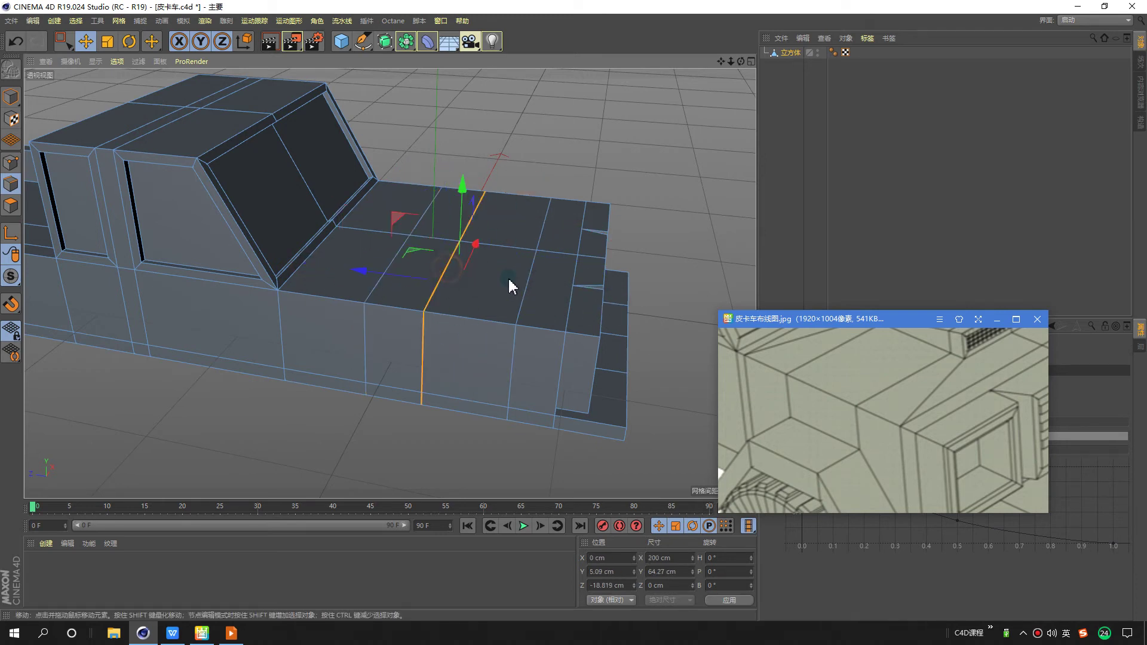
{"action": "left_click_drag", "start_coordinate": [369, 281], "coordinate": [379, 281]}
{"action": "mouse_move", "coordinate": [388, 299]}
{"action": "left_mouse_down", "text": "alt"}
{"action": "mouse_move", "coordinate": [371, 274]}
{"action": "mouse_move", "coordinate": [276, 305]}
{"action": "mouse_move", "coordinate": [287, 308]}
{"action": "left_mouse_up", "text": "alt"}
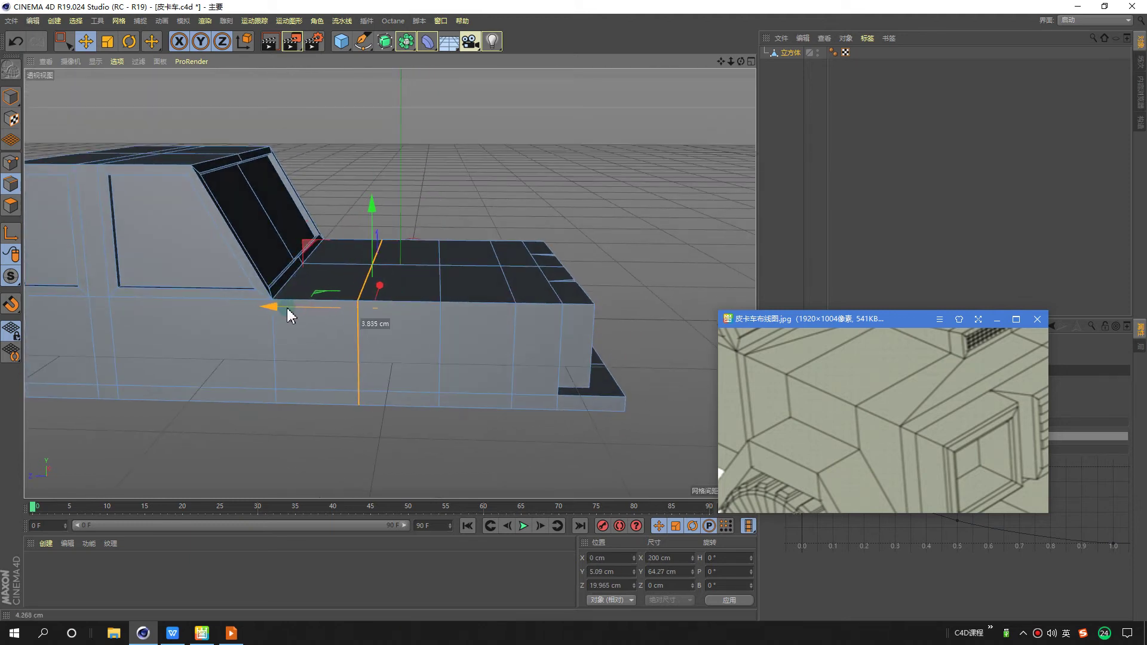
{"action": "left_click_drag", "start_coordinate": [513, 349], "coordinate": [446, 346], "text": "alt"}
{"action": "double_click", "coordinate": [442, 343]}
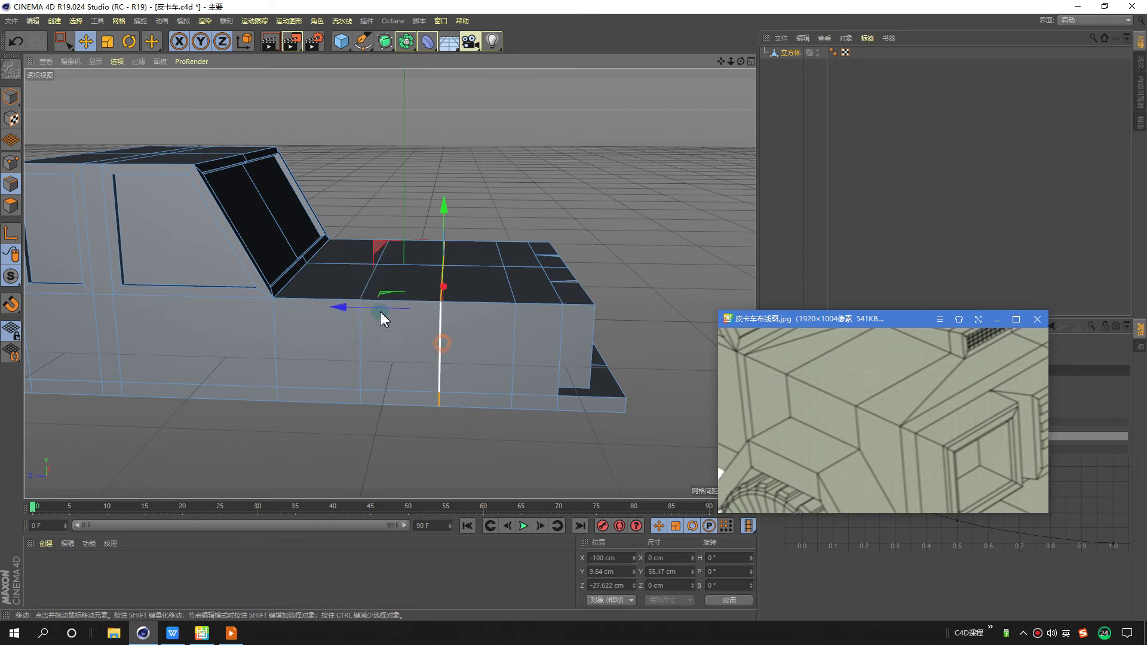
{"action": "left_click", "coordinate": [591, 222]}
{"action": "mouse_move", "coordinate": [592, 222]}
{"action": "left_mouse_down", "text": "alt"}
{"action": "mouse_move", "coordinate": [451, 359]}
{"action": "mouse_move", "coordinate": [400, 313]}
{"action": "mouse_move", "coordinate": [440, 330]}
{"action": "left_mouse_up", "text": "alt"}
{"action": "scroll", "coordinate": [438, 321], "scroll_direction": "down", "scroll_amount": 3}
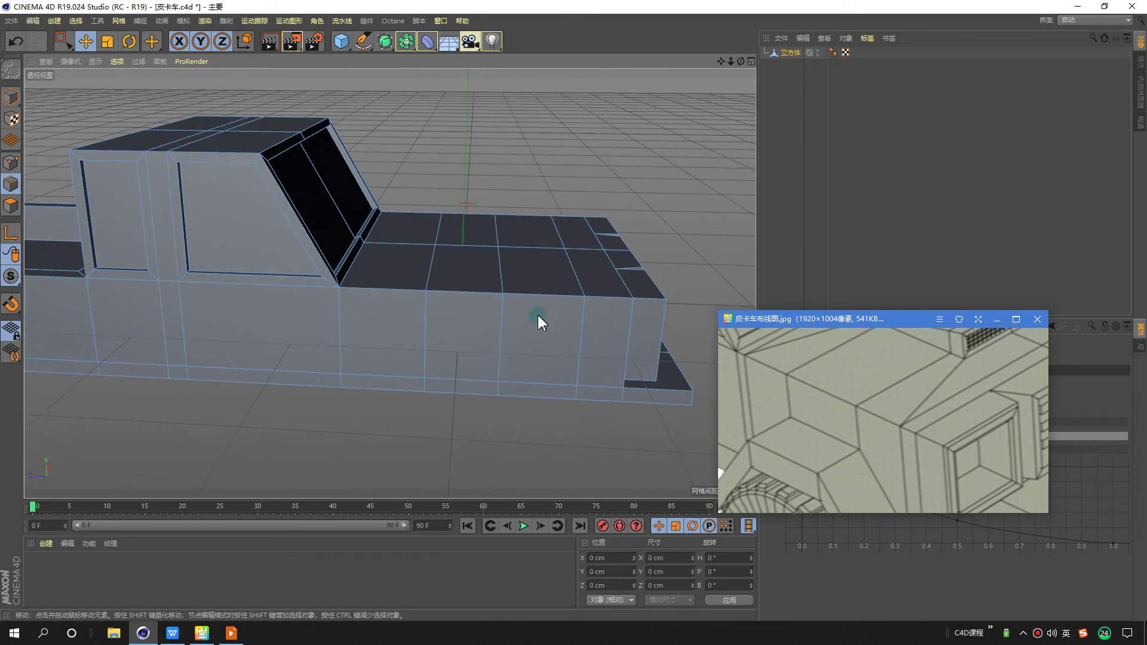
{"action": "middle_click", "coordinate": [538, 316]}
{"action": "scroll", "coordinate": [297, 371], "scroll_direction": "up", "scroll_amount": 5}
In point mode, box-select the four lower side points and move them up into a wheel arch.
{"action": "scroll", "coordinate": [171, 445], "scroll_direction": "up", "scroll_amount": 1}
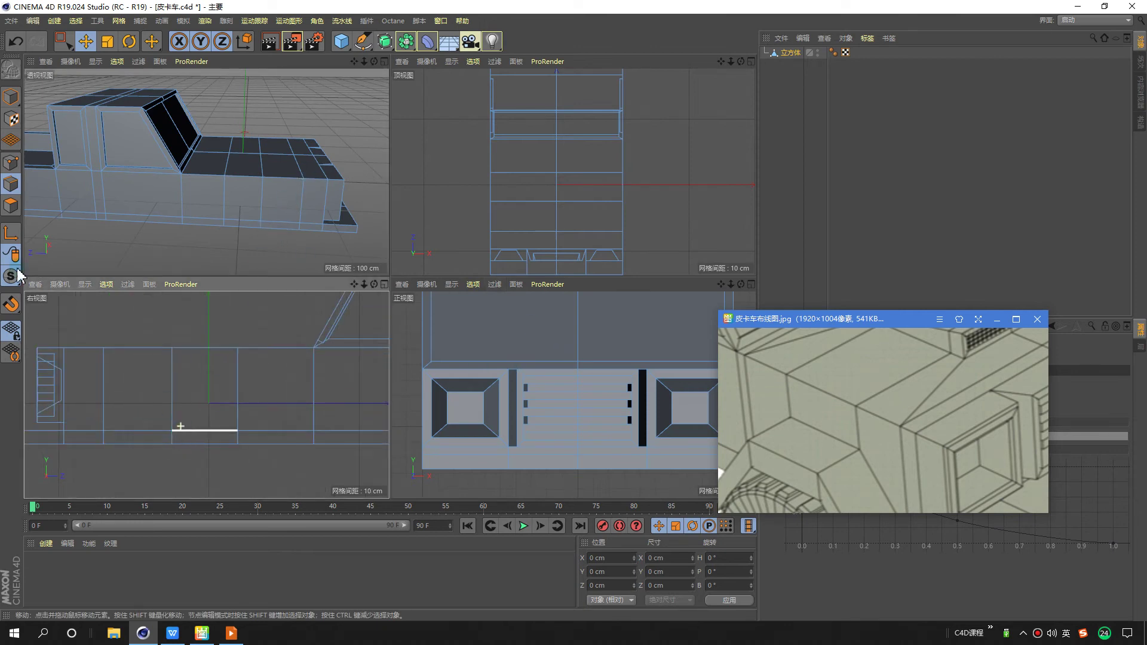
{"action": "left_click", "coordinate": [11, 161]}
{"action": "left_click_drag", "start_coordinate": [63, 41], "coordinate": [116, 77]}
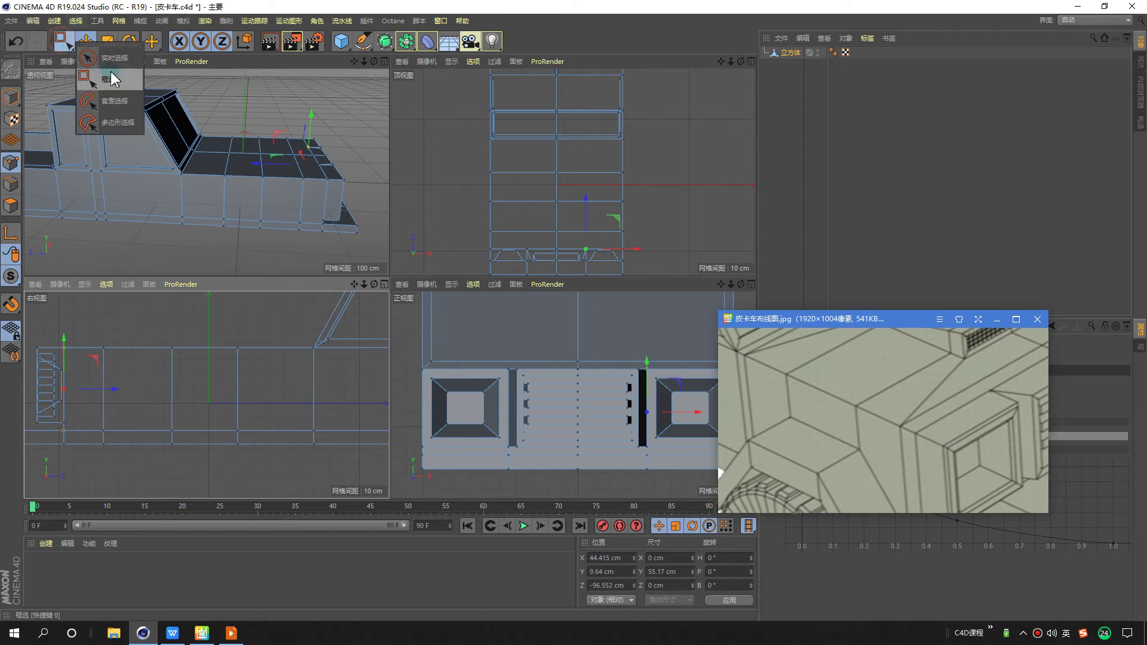
{"action": "mouse_move", "coordinate": [134, 455]}
{"action": "left_mouse_down"}
{"action": "mouse_move", "coordinate": [245, 407]}
{"action": "mouse_move", "coordinate": [202, 367]}
{"action": "mouse_move", "coordinate": [198, 340]}
{"action": "left_mouse_up"}
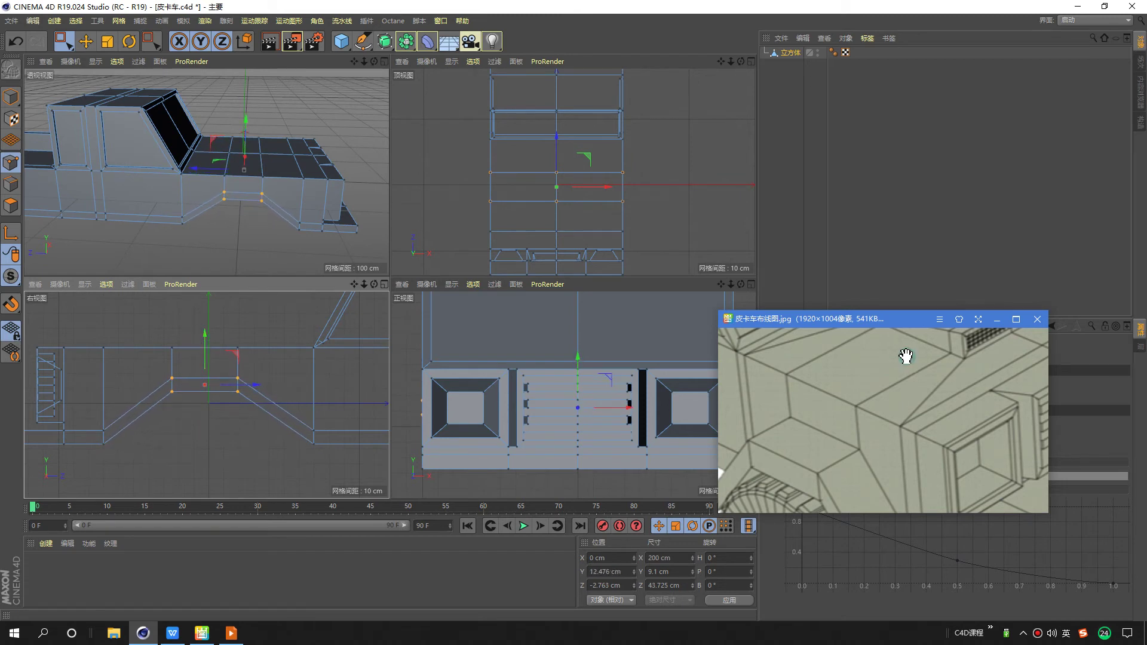
{"action": "scroll", "coordinate": [837, 406], "scroll_direction": "down", "scroll_amount": 2}
{"action": "scroll", "coordinate": [818, 412], "scroll_direction": "down", "scroll_amount": 2}
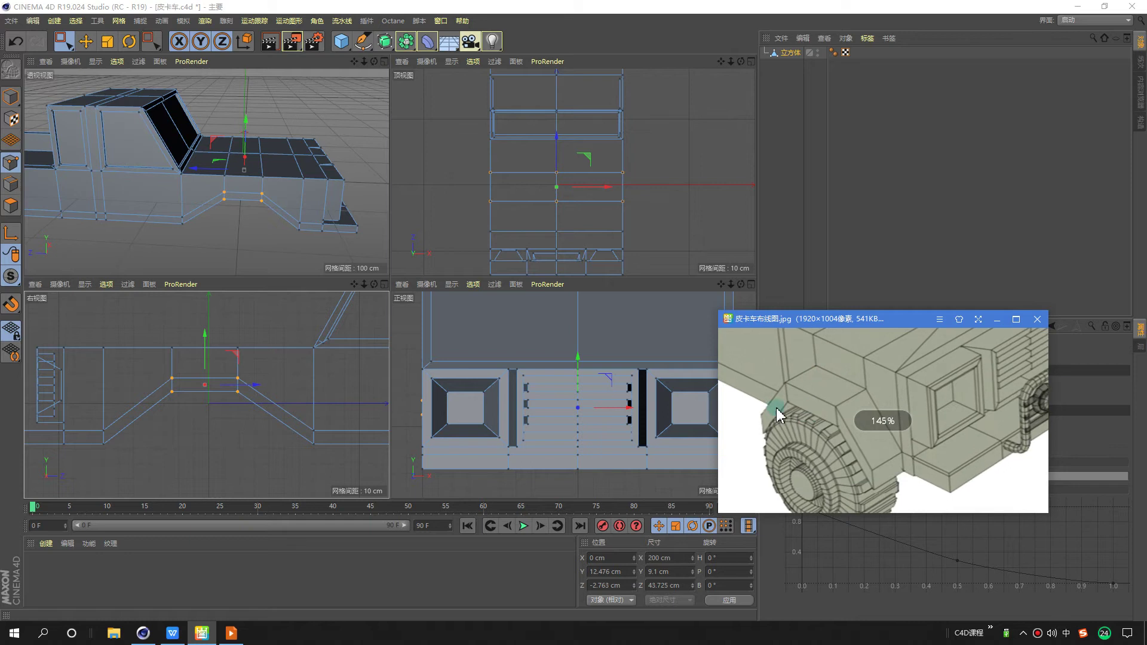
{"action": "middle_click", "coordinate": [346, 167]}
{"action": "mouse_move", "coordinate": [478, 290]}
{"action": "left_mouse_down", "text": "alt"}
{"action": "mouse_move", "coordinate": [417, 239]}
{"action": "mouse_move", "coordinate": [479, 218]}
{"action": "mouse_move", "coordinate": [505, 269]}
{"action": "mouse_move", "coordinate": [481, 282]}
{"action": "left_mouse_up", "text": "alt"}
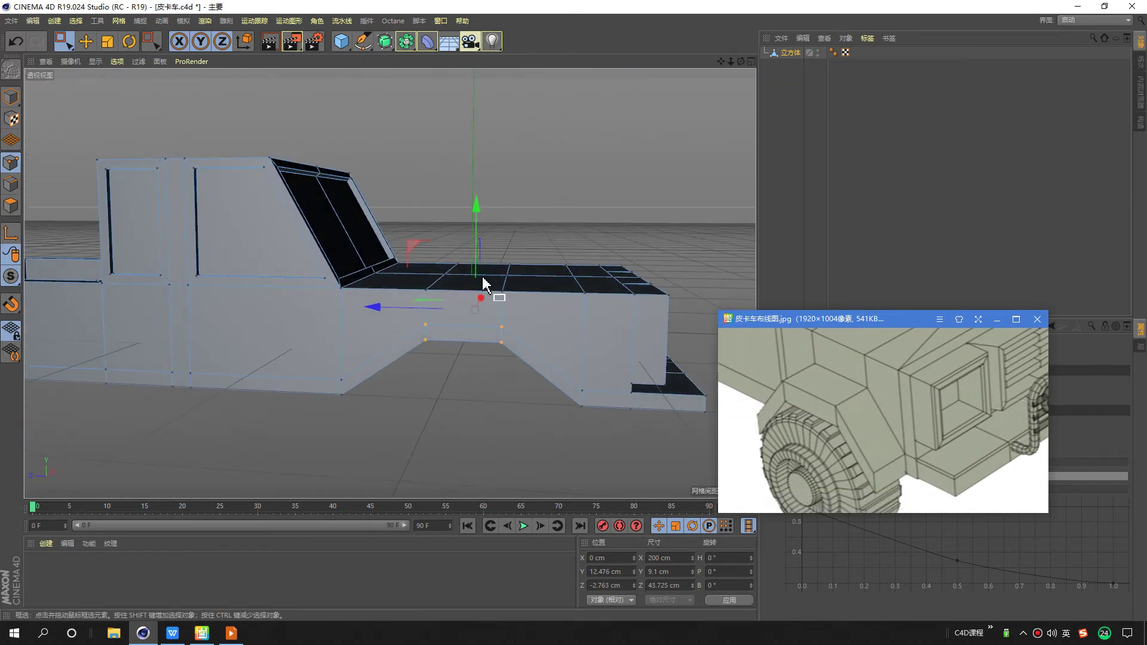
{"action": "middle_click", "coordinate": [300, 353]}
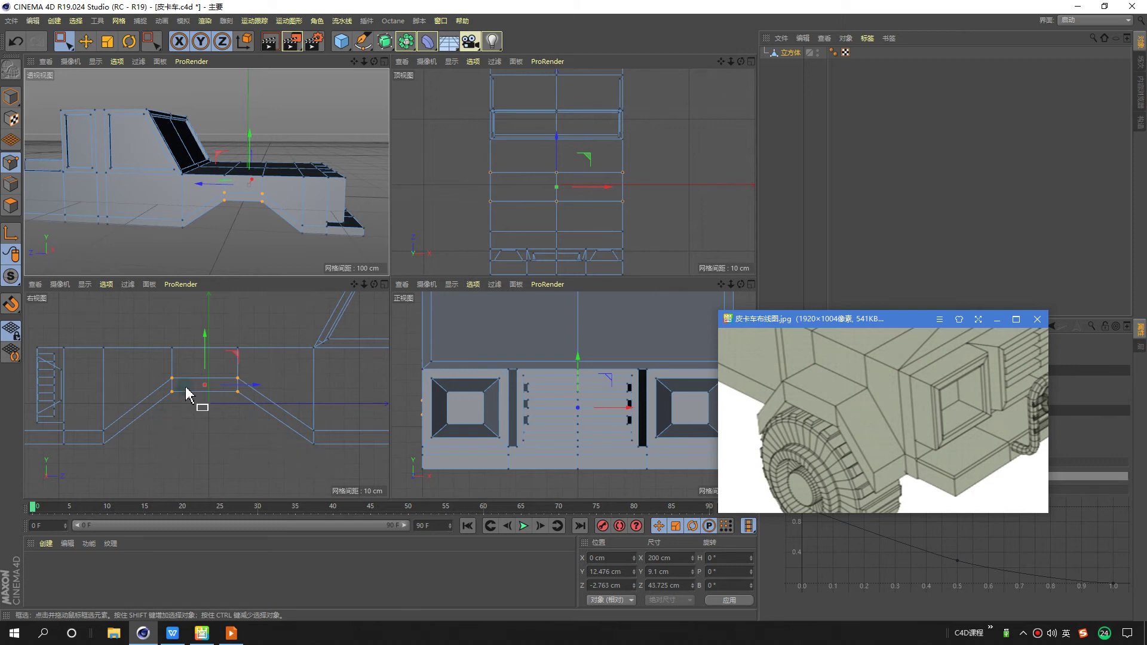
{"action": "key", "text": "e"}
{"action": "scroll", "coordinate": [251, 183], "scroll_direction": "up", "scroll_amount": 3}
{"action": "scroll", "coordinate": [257, 177], "scroll_direction": "up", "scroll_amount": 2}
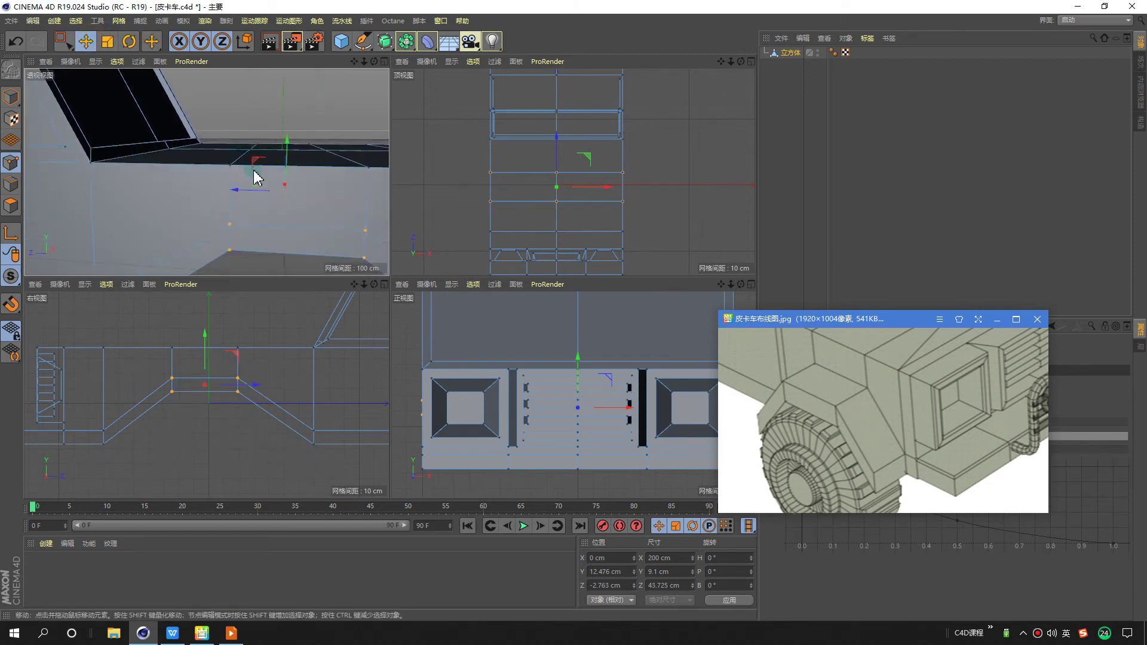
{"action": "scroll", "coordinate": [257, 177], "scroll_direction": "down", "scroll_amount": 3}
{"action": "scroll", "coordinate": [267, 173], "scroll_direction": "down", "scroll_amount": 1}
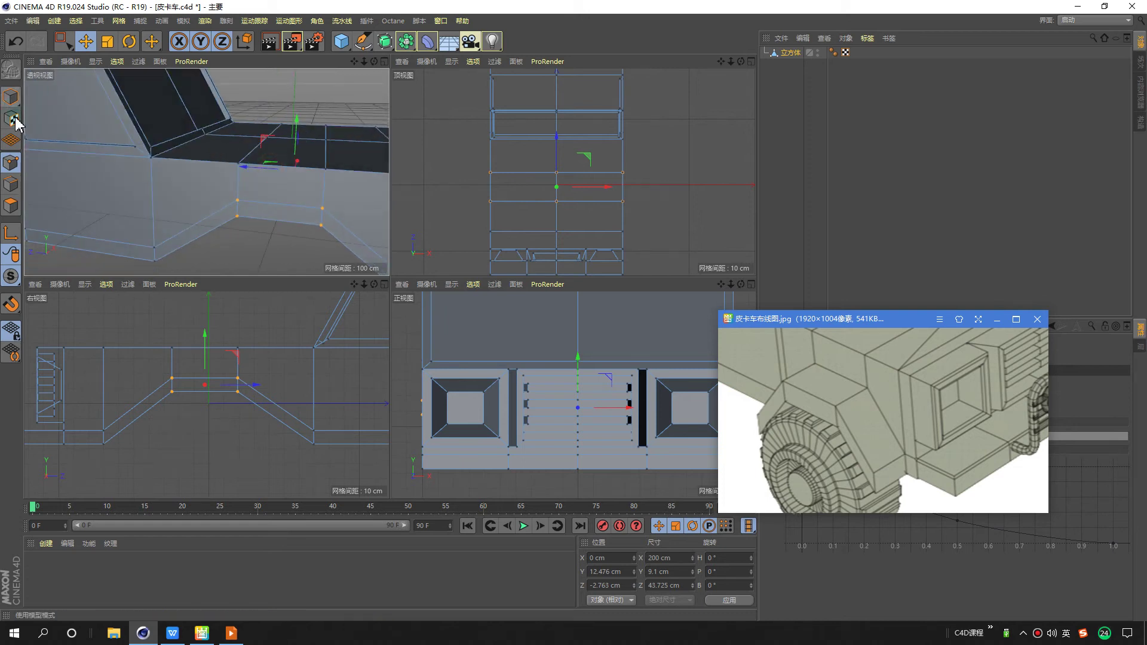
Add an edge loop across the body with Loop Cut (K~L) and reposition it.
{"action": "left_click", "coordinate": [11, 182]}
{"action": "key", "text": "k"}
{"action": "key", "text": "l"}
{"action": "left_click", "coordinate": [216, 148]}
{"action": "key", "text": "e"}
{"action": "mouse_move", "coordinate": [325, 161]}
{"action": "left_mouse_down", "text": "alt"}
{"action": "mouse_move", "coordinate": [313, 184]}
{"action": "mouse_move", "coordinate": [257, 154]}
{"action": "mouse_move", "coordinate": [339, 200]}
{"action": "mouse_move", "coordinate": [264, 203]}
{"action": "mouse_move", "coordinate": [289, 231]}
{"action": "mouse_move", "coordinate": [289, 215]}
{"action": "mouse_move", "coordinate": [384, 185]}
{"action": "mouse_move", "coordinate": [389, 103]}
{"action": "mouse_move", "coordinate": [346, 179]}
{"action": "mouse_move", "coordinate": [417, 241]}
{"action": "mouse_move", "coordinate": [395, 272]}
{"action": "left_mouse_up", "text": "alt"}
{"action": "scroll", "coordinate": [264, 159], "scroll_direction": "down", "scroll_amount": 4}
{"action": "middle_click", "coordinate": [251, 185]}
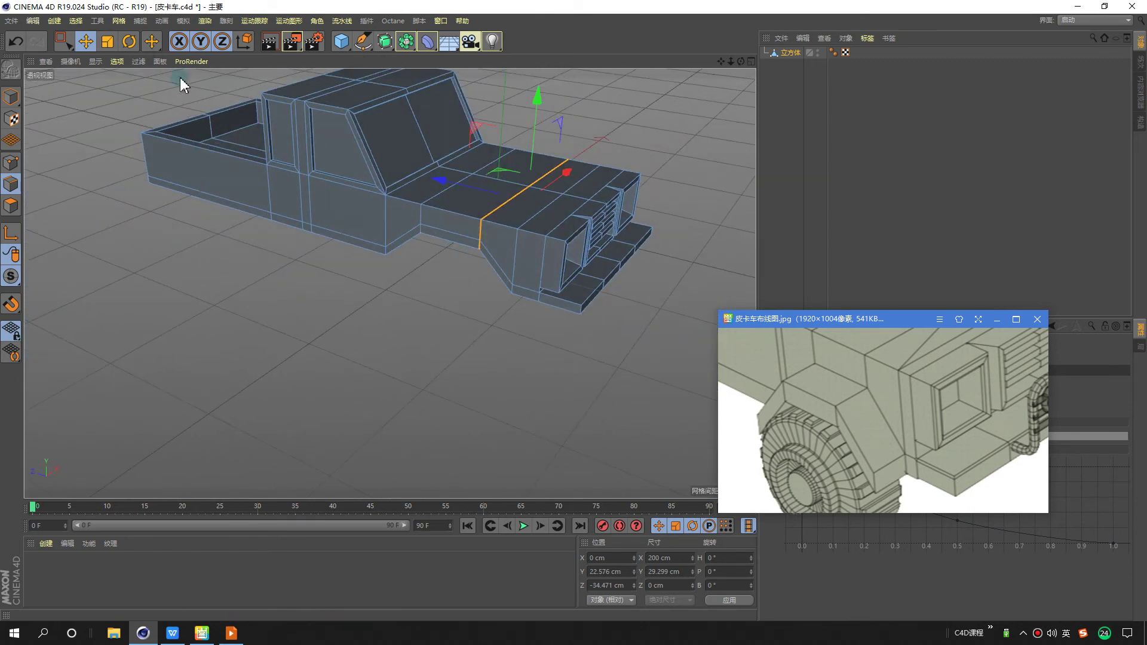
{"action": "mouse_move", "coordinate": [281, 192]}
{"action": "left_mouse_down", "text": "alt"}
{"action": "mouse_move", "coordinate": [302, 210]}
{"action": "mouse_move", "coordinate": [322, 277]}
{"action": "mouse_move", "coordinate": [302, 263]}
{"action": "left_mouse_up", "text": "alt"}
{"action": "scroll", "coordinate": [302, 263], "scroll_direction": "down", "scroll_amount": 3}
{"action": "middle_click", "coordinate": [397, 290]}
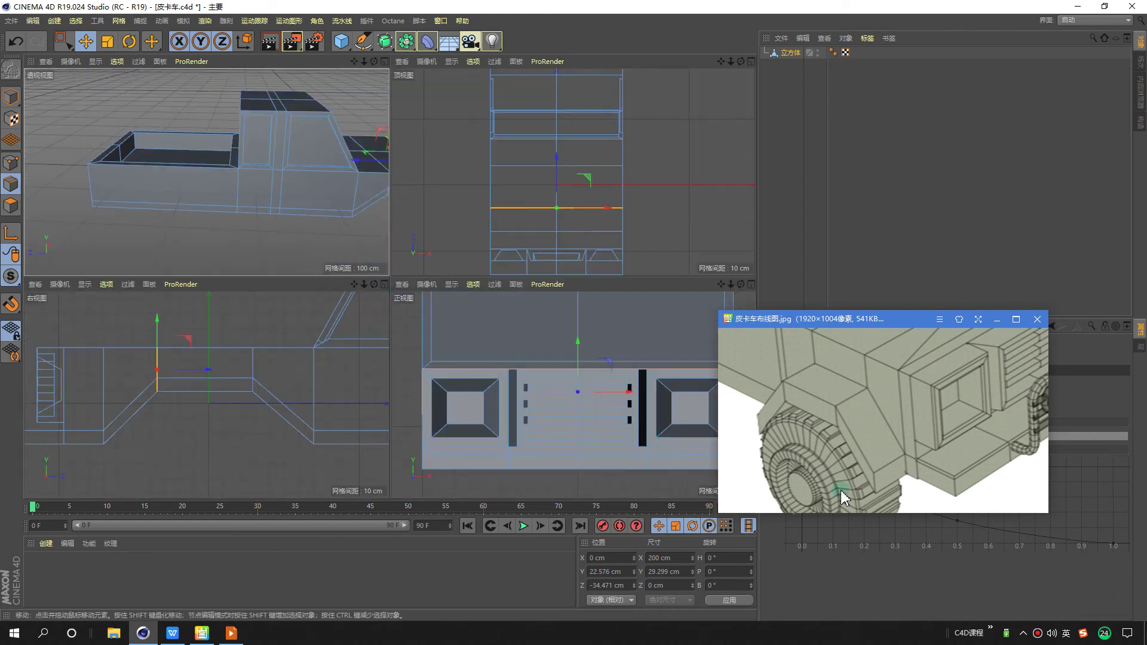
{"action": "scroll", "coordinate": [941, 434], "scroll_direction": "up", "scroll_amount": 3}
{"action": "mouse_move", "coordinate": [941, 435]}
{"action": "left_mouse_down"}
{"action": "mouse_move", "coordinate": [870, 410]}
{"action": "mouse_move", "coordinate": [917, 410]}
{"action": "mouse_move", "coordinate": [923, 426]}
{"action": "mouse_move", "coordinate": [911, 434]}
{"action": "left_mouse_up"}
{"action": "left_click_drag", "start_coordinate": [855, 395], "coordinate": [913, 423]}
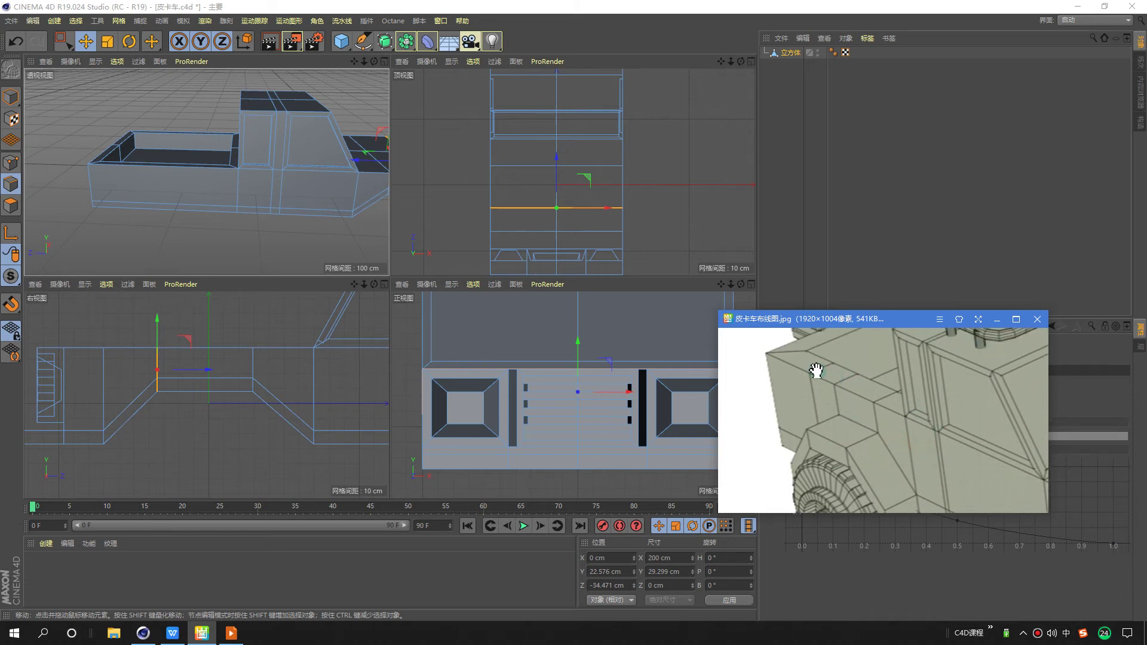
Loop-cut a vertical edge loop across the bed side at about 24.59%.
{"action": "right_click", "coordinate": [164, 191]}
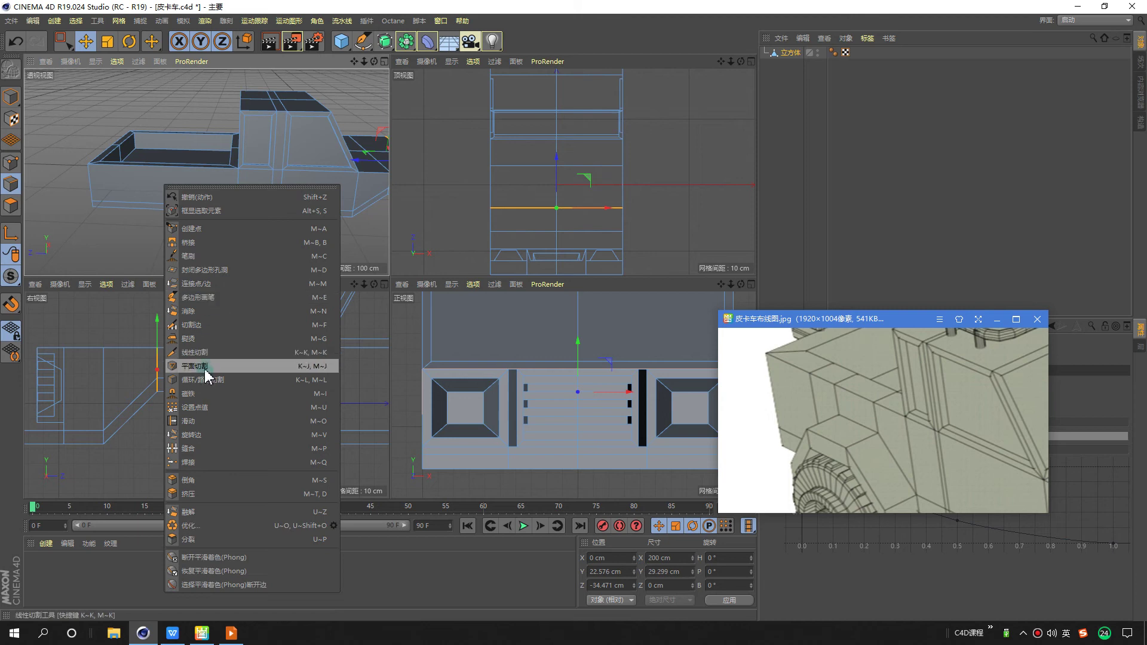
{"action": "left_click", "coordinate": [207, 378]}
{"action": "scroll", "coordinate": [199, 192], "scroll_direction": "up", "scroll_amount": 3}
{"action": "scroll", "coordinate": [127, 166], "scroll_direction": "up", "scroll_amount": 3}
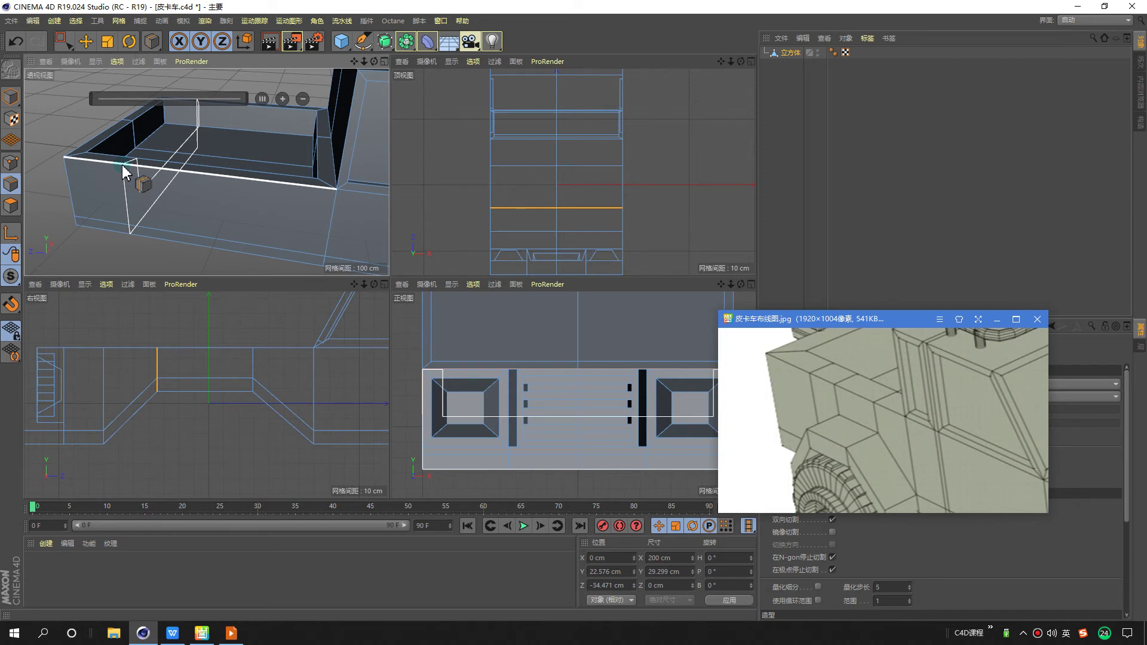
{"action": "left_click_drag", "start_coordinate": [187, 187], "coordinate": [256, 223], "text": "alt"}
{"action": "middle_click", "coordinate": [179, 187]}
{"action": "mouse_move", "coordinate": [179, 187]}
{"action": "left_mouse_down", "text": "alt"}
{"action": "mouse_move", "coordinate": [318, 148]}
{"action": "mouse_move", "coordinate": [311, 180]}
{"action": "left_mouse_up", "text": "alt"}
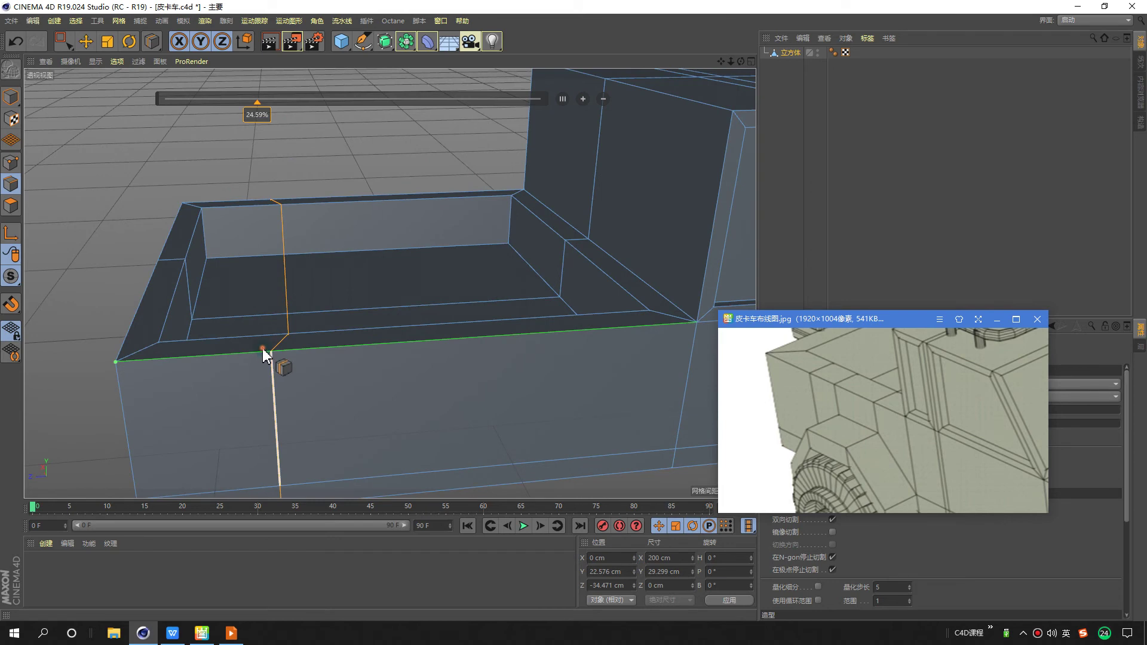
{"action": "left_click_drag", "start_coordinate": [263, 349], "coordinate": [292, 335], "text": "alt"}
{"action": "scroll", "coordinate": [232, 196], "scroll_direction": "down", "scroll_amount": 4}
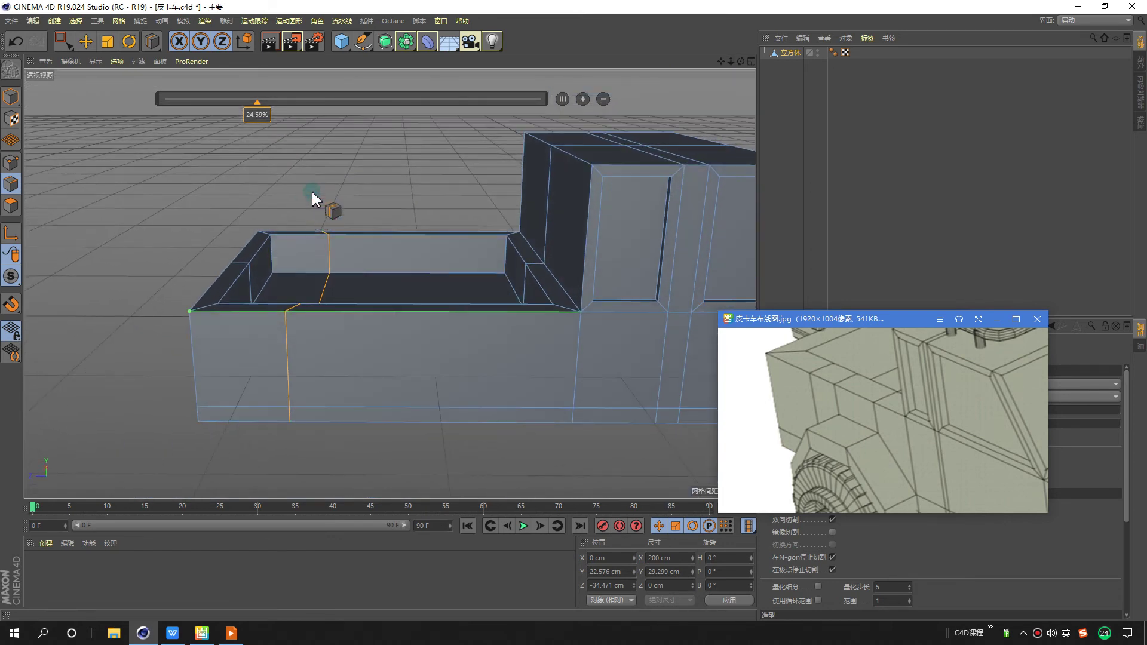
Back in the four-view layout, switch to the Rectangle Selection tool.
{"action": "middle_click", "coordinate": [382, 311]}
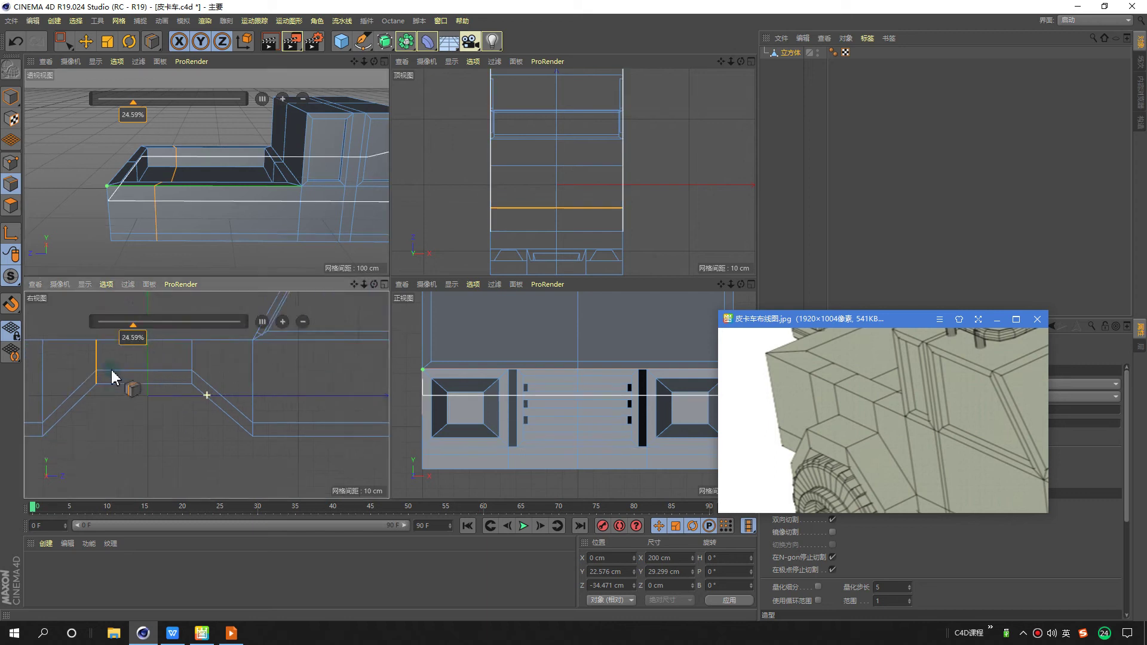
{"action": "scroll", "coordinate": [179, 383], "scroll_direction": "down", "scroll_amount": 5}
{"action": "scroll", "coordinate": [298, 391], "scroll_direction": "up", "scroll_amount": 2}
{"action": "scroll", "coordinate": [281, 382], "scroll_direction": "up", "scroll_amount": 3}
{"action": "scroll", "coordinate": [267, 382], "scroll_direction": "up", "scroll_amount": 2}
{"action": "scroll", "coordinate": [267, 396], "scroll_direction": "up", "scroll_amount": 1}
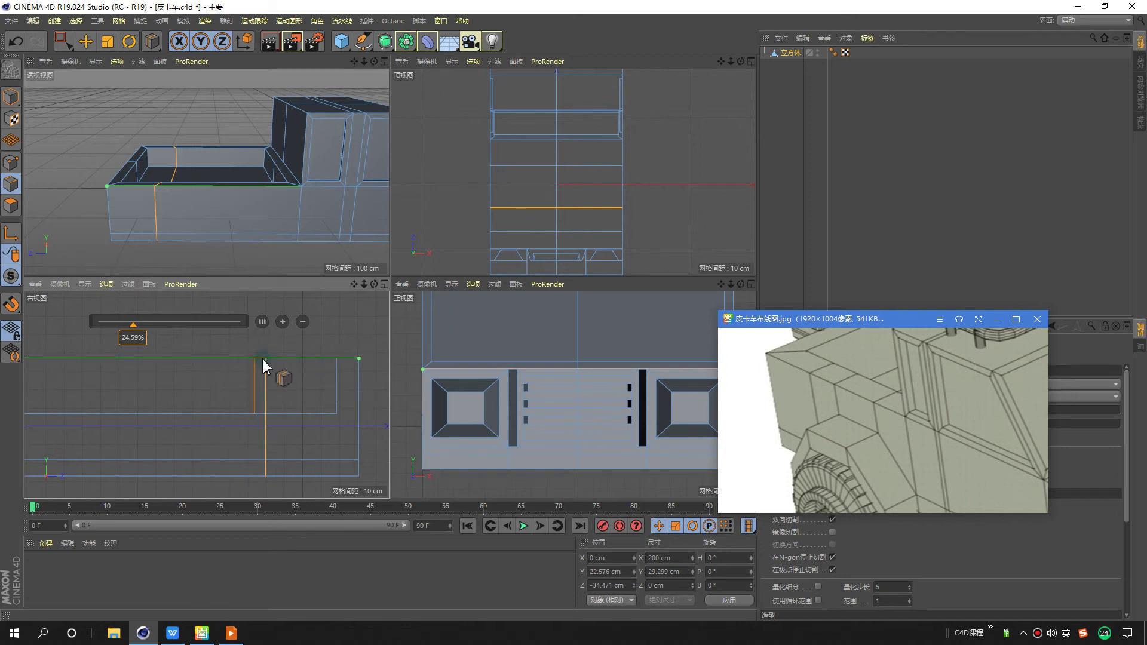
{"action": "left_click", "coordinate": [63, 50]}
{"action": "left_click", "coordinate": [107, 84]}
Box-select the bed-side points in the side view and scale them along Z.
{"action": "left_click", "coordinate": [13, 161]}
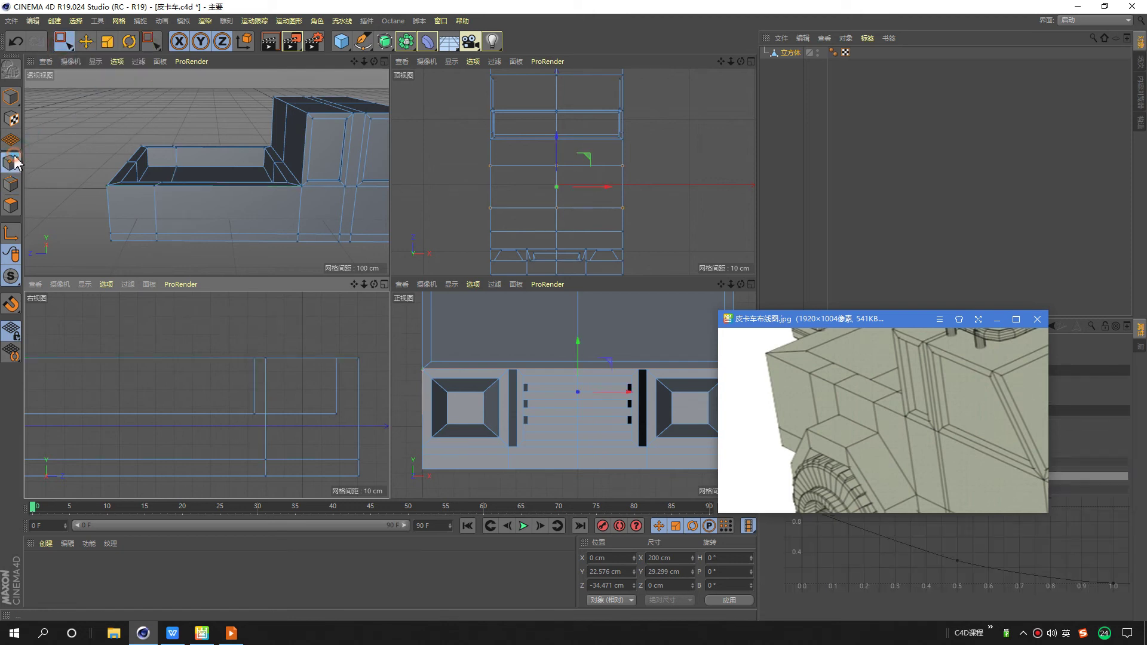
{"action": "left_click_drag", "start_coordinate": [282, 511], "coordinate": [284, 454]}
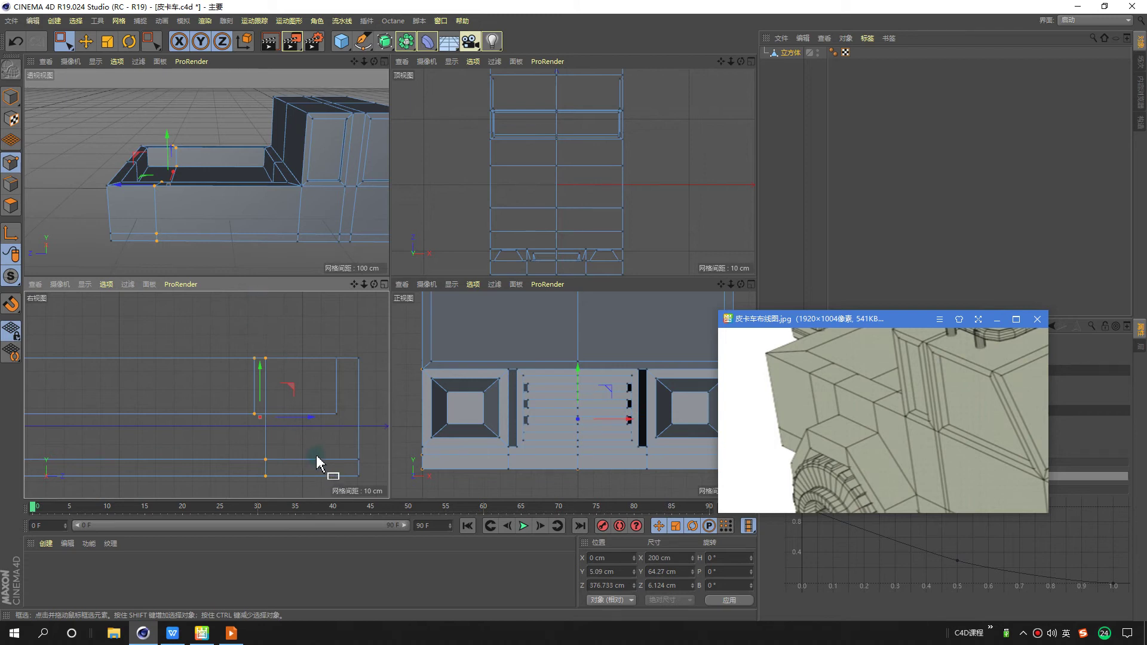
{"action": "key", "text": "t"}
{"action": "scroll", "coordinate": [308, 442], "scroll_direction": "up", "scroll_amount": 3}
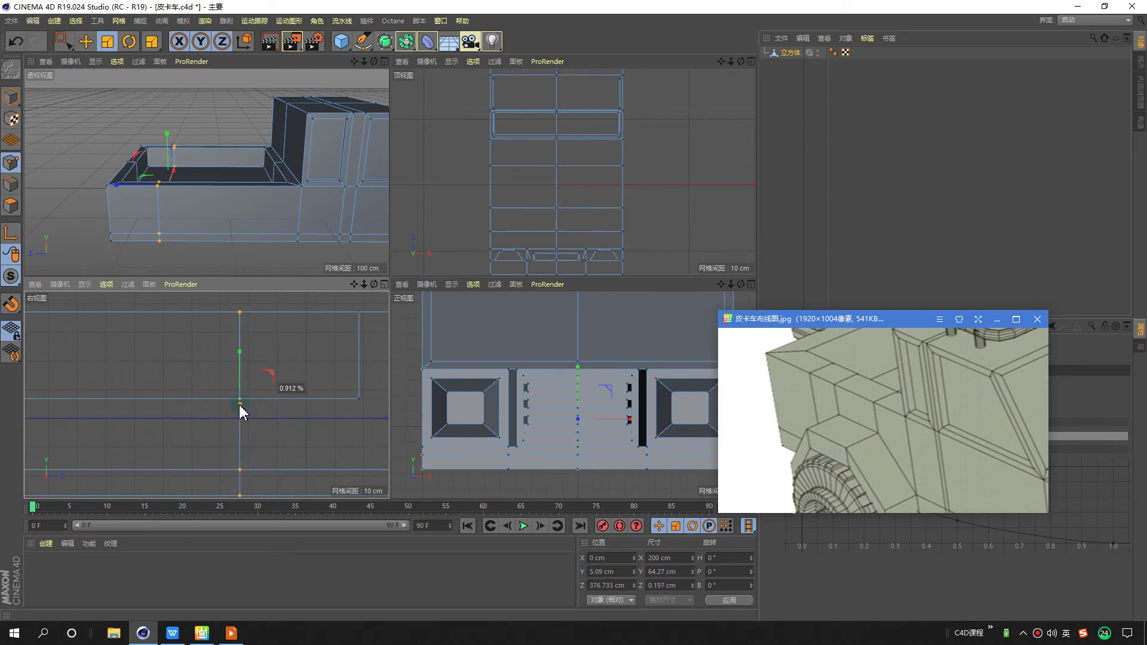
{"action": "mouse_move", "coordinate": [264, 404]}
{"action": "left_mouse_down"}
{"action": "mouse_move", "coordinate": [305, 408]}
{"action": "mouse_move", "coordinate": [285, 412]}
{"action": "left_mouse_up"}
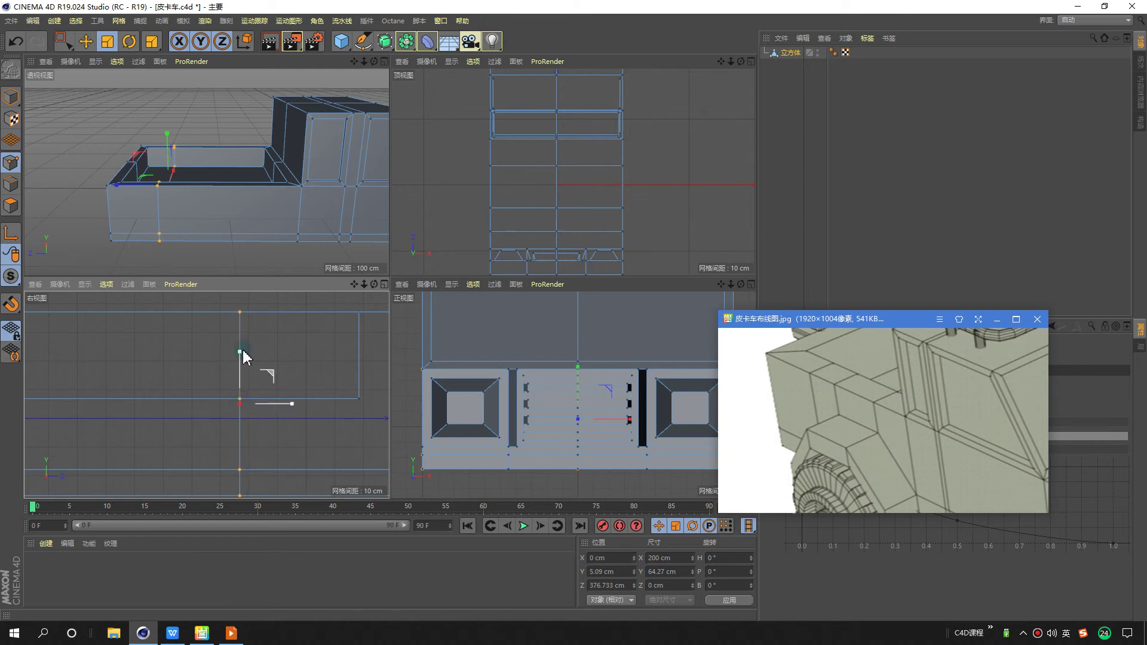
{"action": "scroll", "coordinate": [248, 380], "scroll_direction": "down", "scroll_amount": 1}
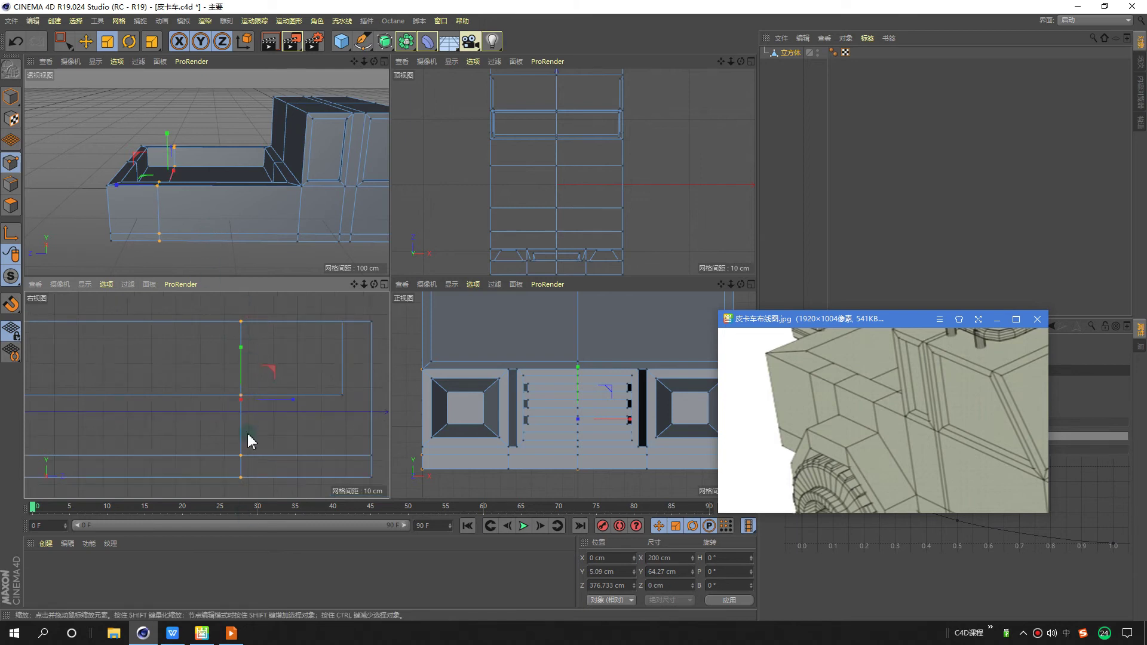
Add another edge loop across the bed side at about 41% along the bed.
{"action": "middle_click", "coordinate": [205, 149]}
{"action": "mouse_move", "coordinate": [289, 287]}
{"action": "left_mouse_down", "text": "alt"}
{"action": "mouse_move", "coordinate": [367, 326]}
{"action": "mouse_move", "coordinate": [290, 315]}
{"action": "mouse_move", "coordinate": [313, 312]}
{"action": "mouse_move", "coordinate": [312, 325]}
{"action": "mouse_move", "coordinate": [353, 182]}
{"action": "left_mouse_up", "text": "alt"}
{"action": "right_click", "coordinate": [353, 183]}
{"action": "left_click", "coordinate": [382, 328]}
{"action": "left_click", "coordinate": [302, 298]}
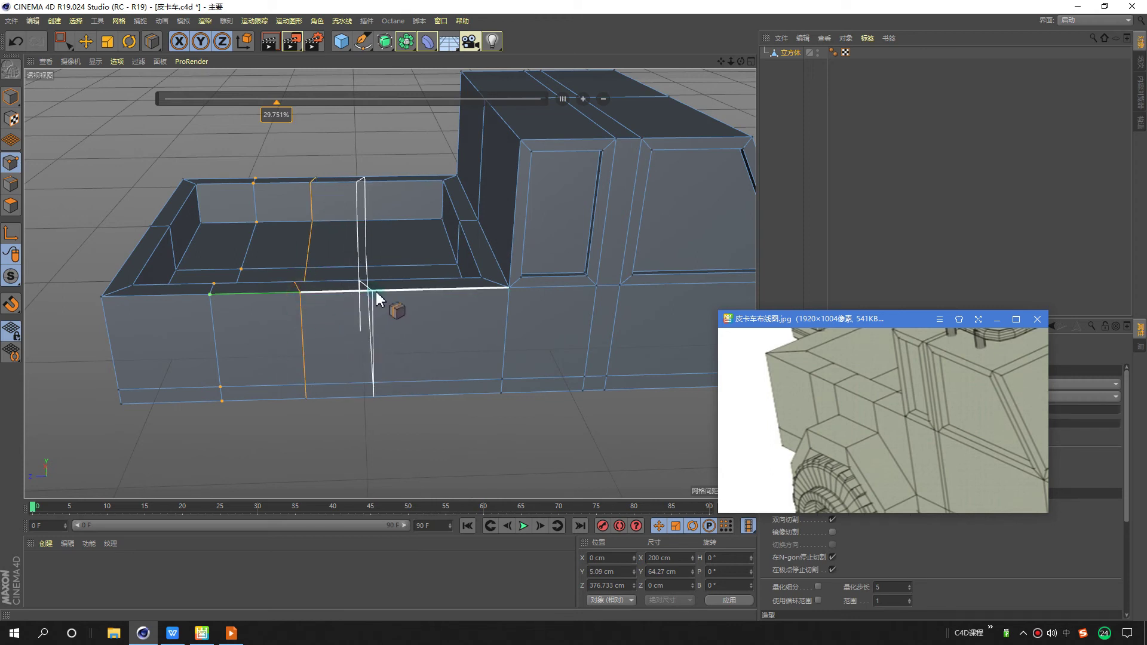
{"action": "left_click", "coordinate": [385, 291]}
{"action": "mouse_move", "coordinate": [385, 292]}
{"action": "left_mouse_down", "text": "alt"}
{"action": "mouse_move", "coordinate": [361, 272]}
{"action": "mouse_move", "coordinate": [375, 296]}
{"action": "left_mouse_up", "text": "alt"}
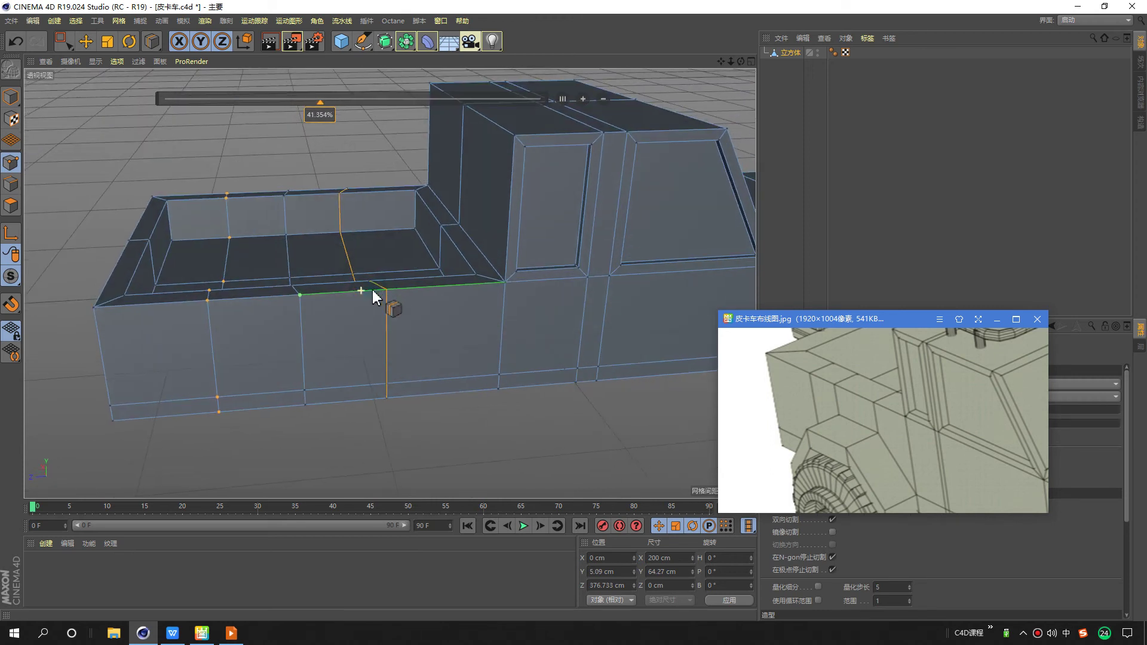
{"action": "middle_click", "coordinate": [385, 411]}
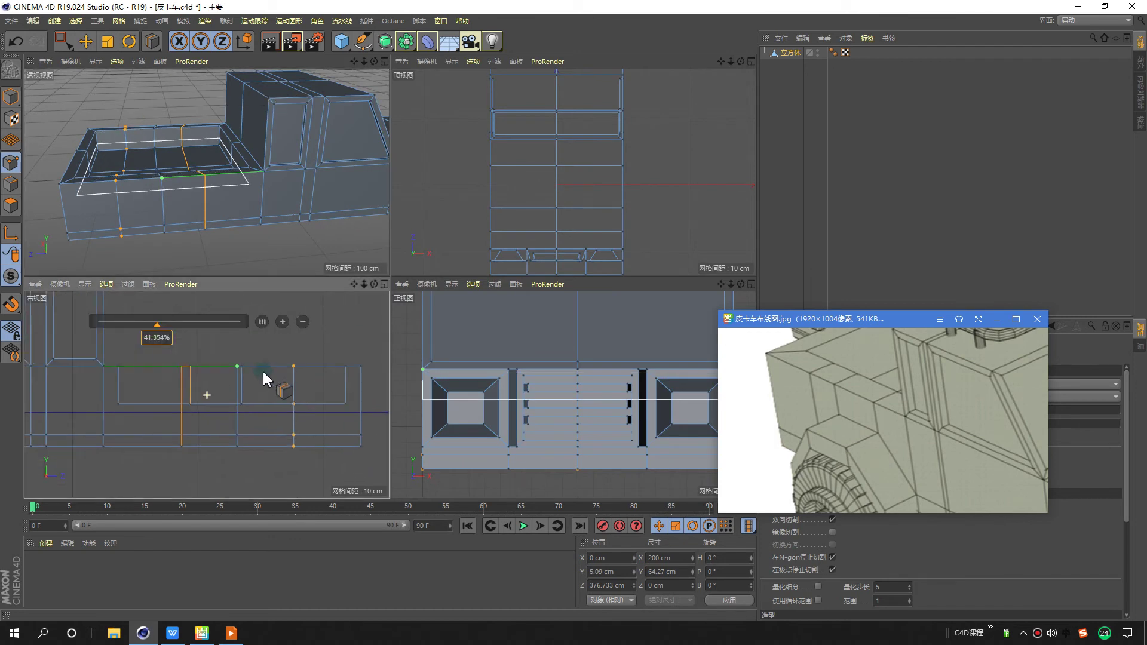
{"action": "middle_click_drag", "start_coordinate": [281, 354], "coordinate": [289, 391], "text": "alt"}
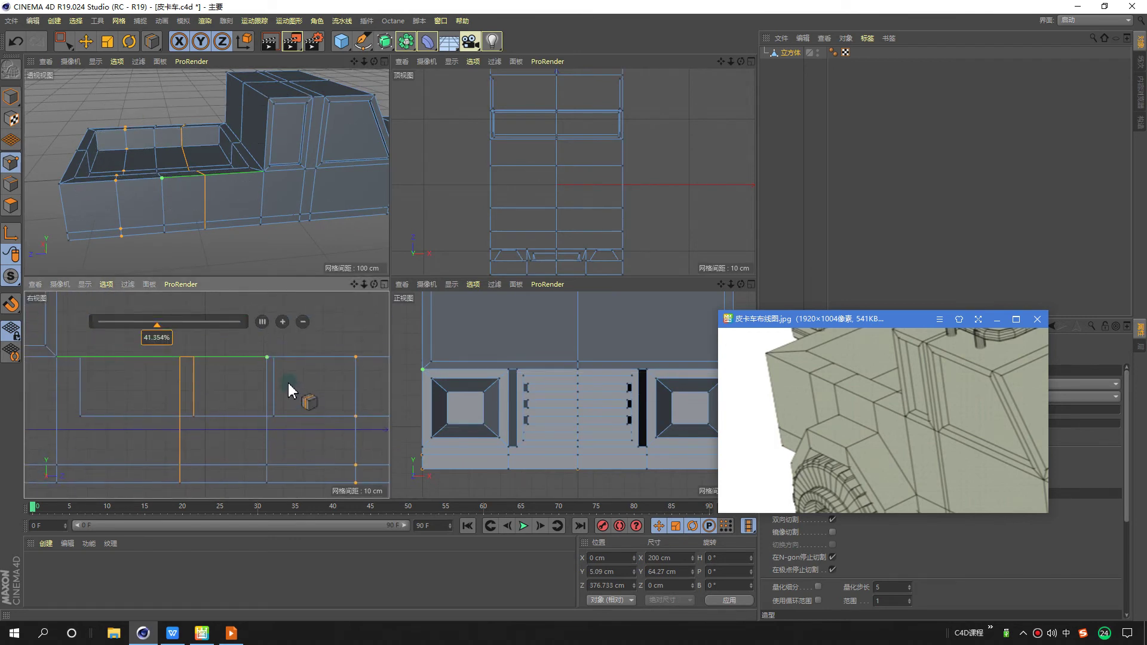
{"action": "key", "text": "space"}
Scale the new loop's points flat to 0% depth along the bed length.
{"action": "left_click_drag", "start_coordinate": [256, 354], "coordinate": [282, 440]}
{"action": "scroll", "coordinate": [282, 440], "scroll_direction": "up", "scroll_amount": 2}
{"action": "key", "text": "t"}
{"action": "key", "text": "shift"}
{"action": "scroll", "coordinate": [329, 411], "scroll_direction": "up", "scroll_amount": 1}
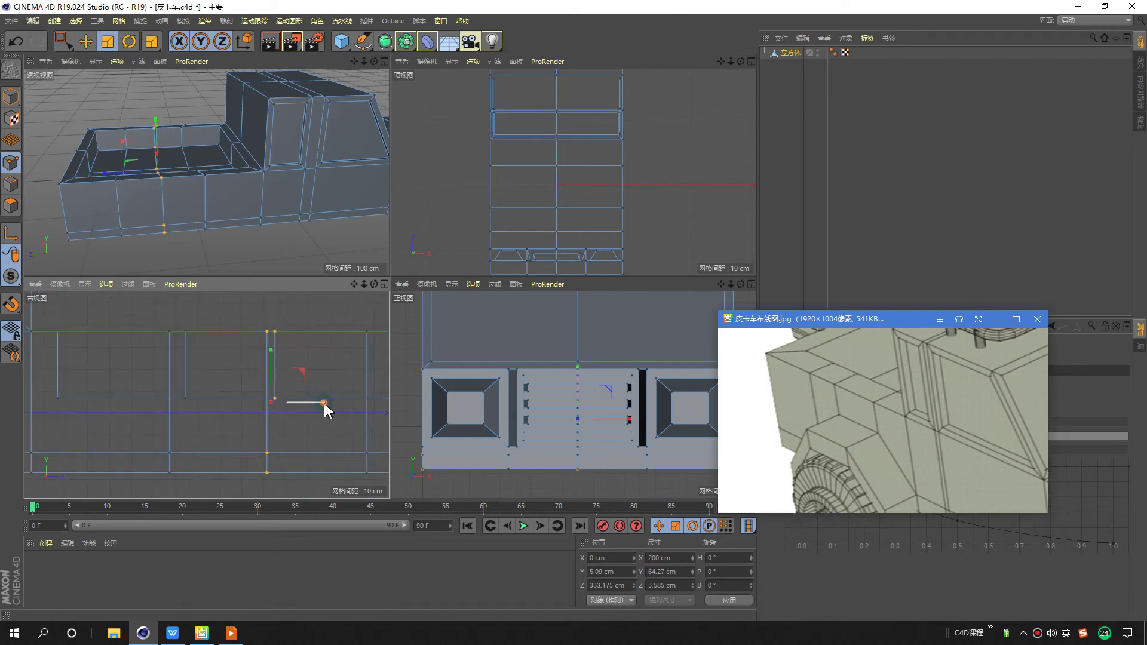
{"action": "left_click_drag", "start_coordinate": [329, 415], "coordinate": [317, 408]}
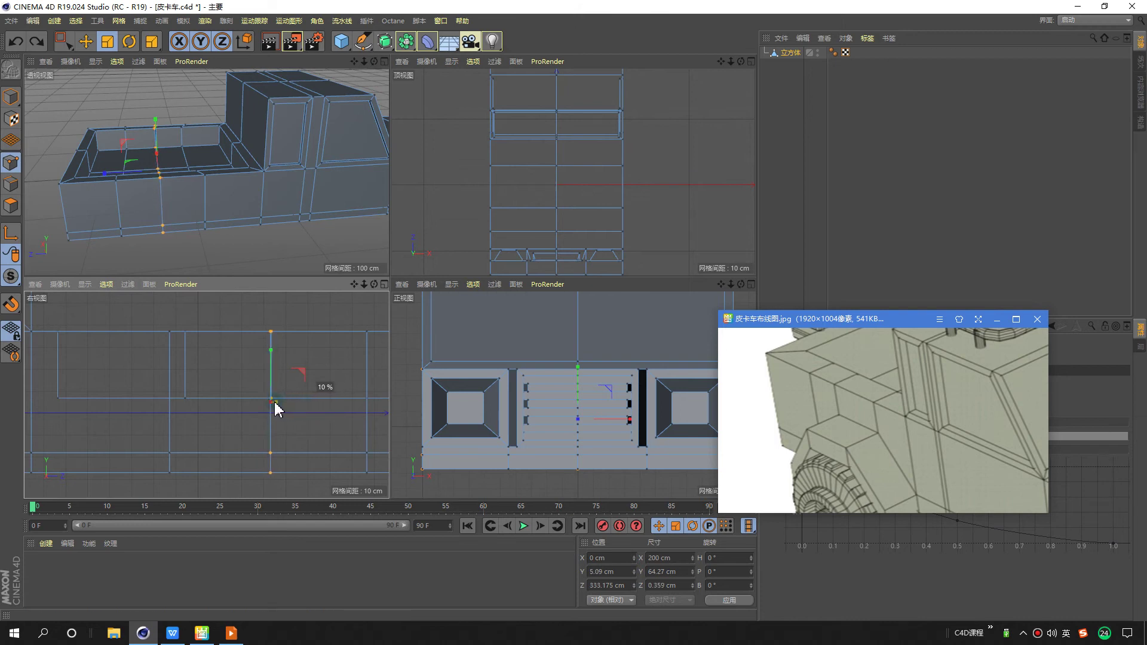
{"action": "left_click_drag", "start_coordinate": [272, 410], "coordinate": [272, 412]}
{"action": "key", "text": "0"}
Scale two bed-side edge loops together into a tight pair, about 70%.
{"action": "left_click", "coordinate": [174, 205]}
{"action": "scroll", "coordinate": [221, 187], "scroll_direction": "up", "scroll_amount": 3}
{"action": "scroll", "coordinate": [212, 192], "scroll_direction": "up", "scroll_amount": 2}
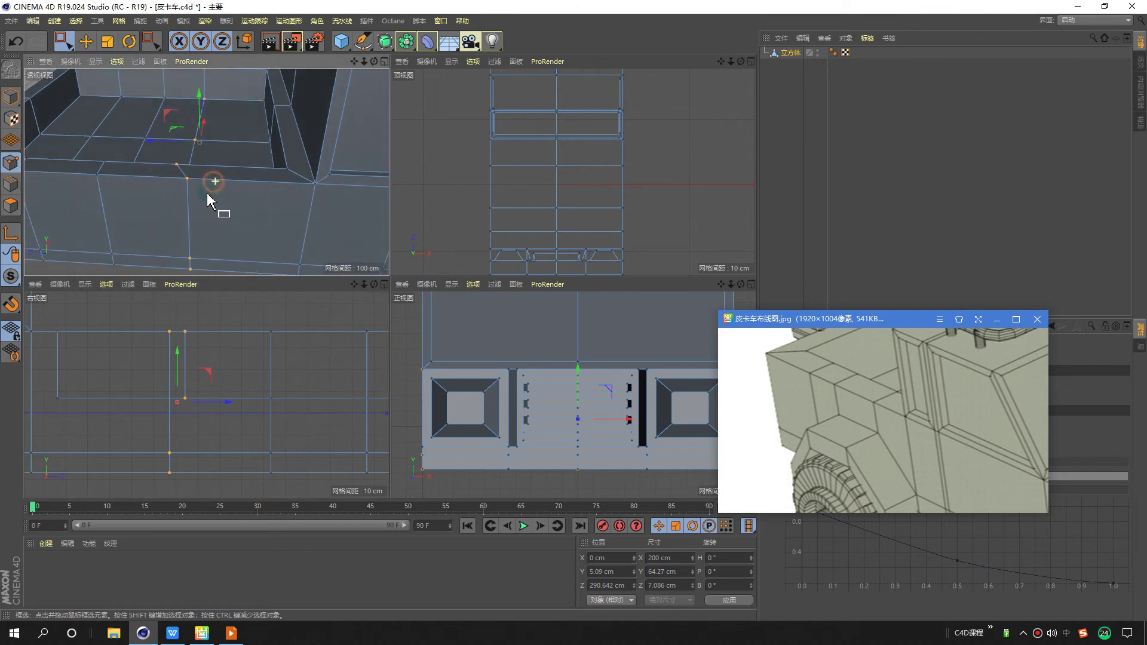
{"action": "middle_click_drag", "start_coordinate": [207, 194], "coordinate": [214, 208], "text": "alt"}
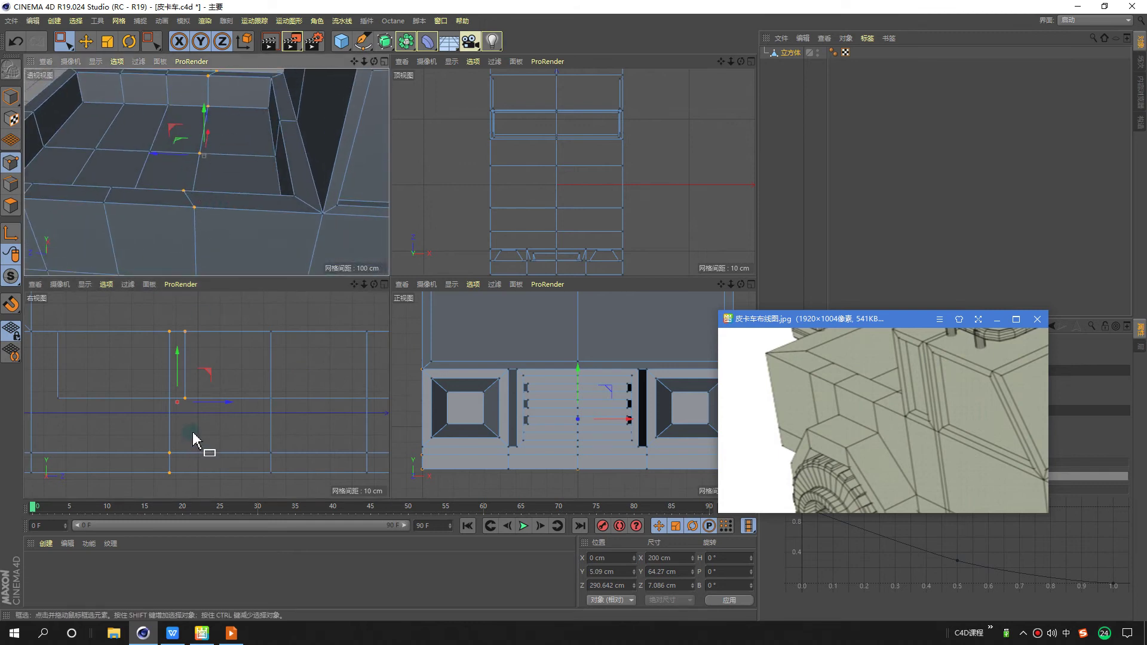
{"action": "key", "text": "t"}
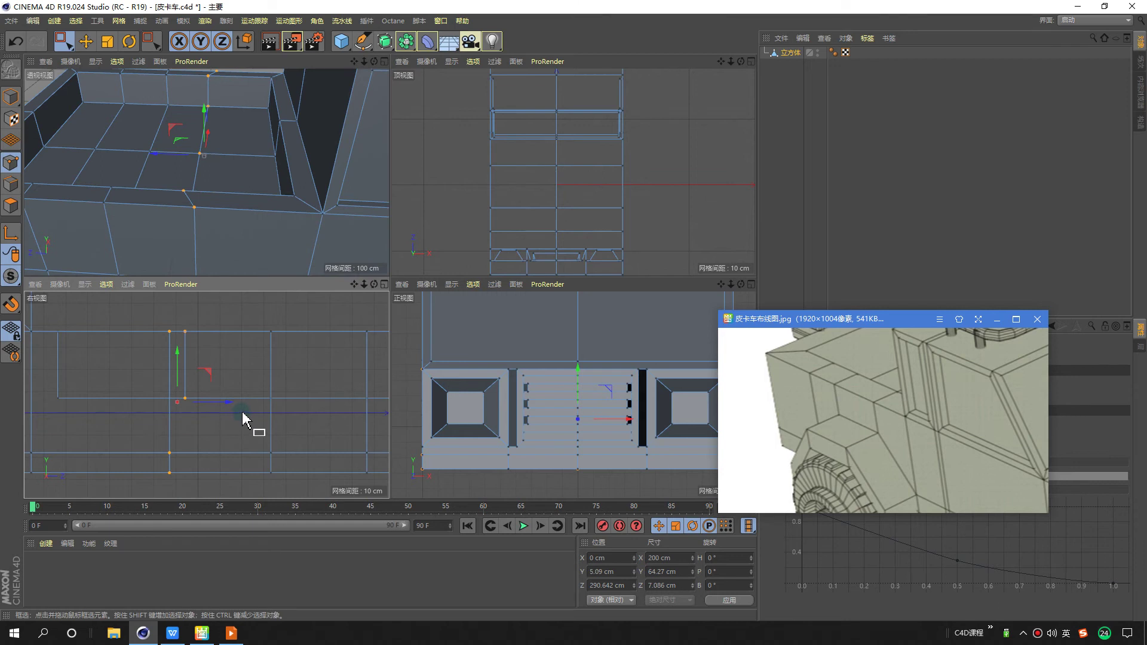
{"action": "left_click_drag", "start_coordinate": [231, 404], "coordinate": [181, 412]}
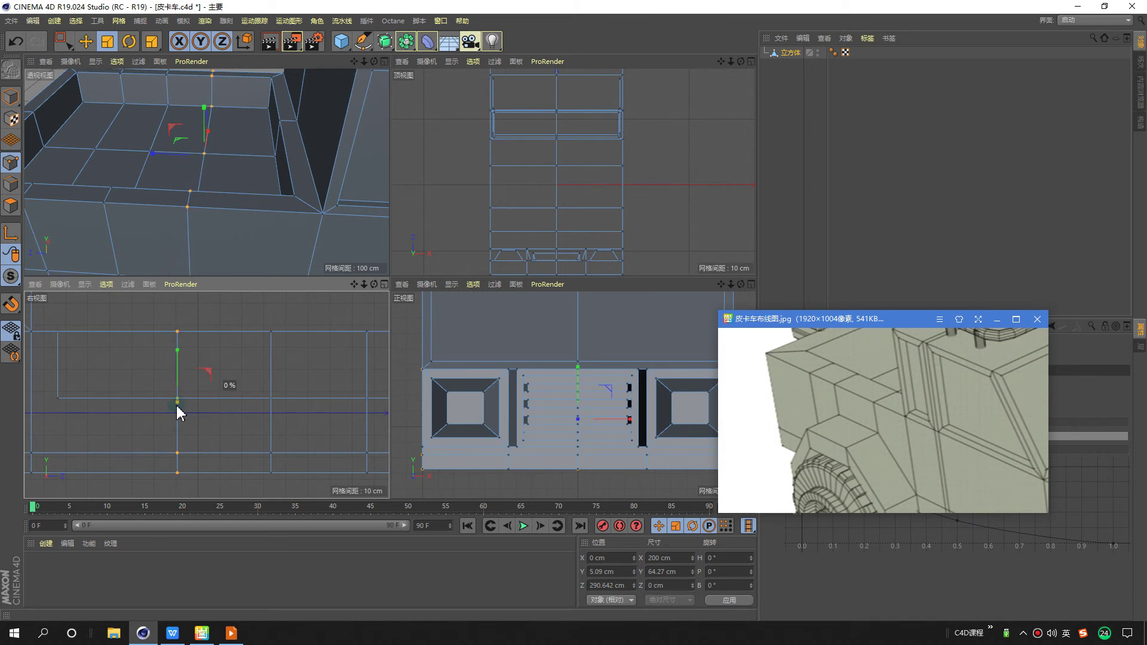
{"action": "left_click_drag", "start_coordinate": [194, 405], "coordinate": [178, 404]}
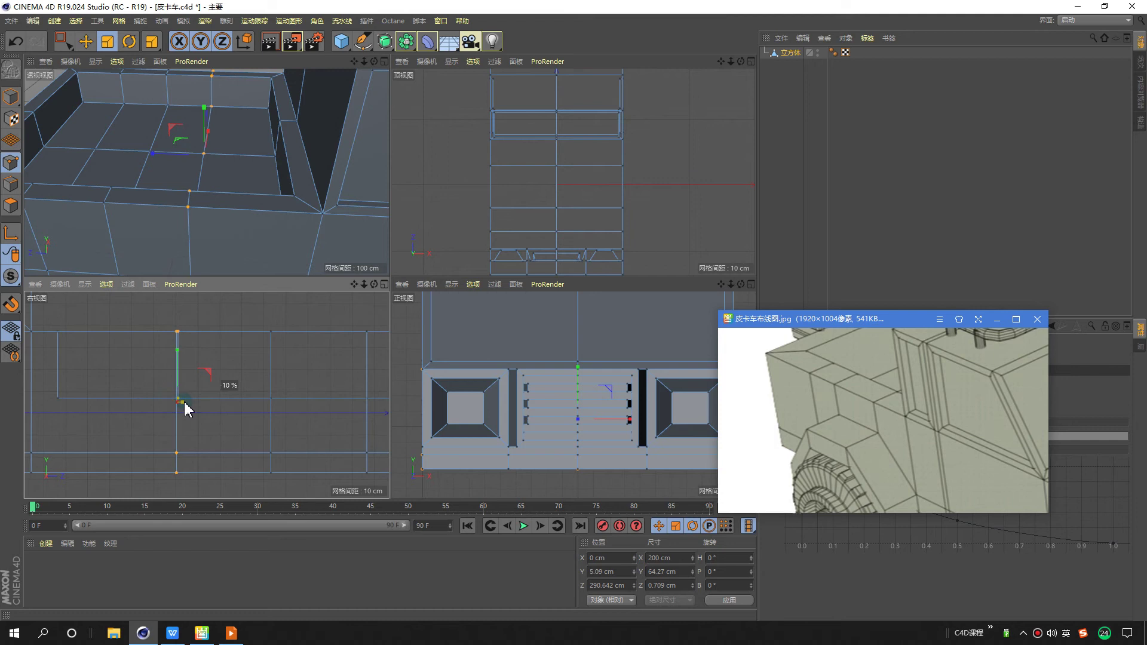
{"action": "key", "text": "F1"}
{"action": "mouse_move", "coordinate": [256, 200]}
{"action": "left_mouse_down", "text": "alt"}
{"action": "mouse_move", "coordinate": [343, 289]}
{"action": "mouse_move", "coordinate": [417, 307]}
{"action": "mouse_move", "coordinate": [348, 320]}
{"action": "mouse_move", "coordinate": [323, 220]}
{"action": "mouse_move", "coordinate": [321, 267]}
{"action": "mouse_move", "coordinate": [274, 325]}
{"action": "mouse_move", "coordinate": [377, 312]}
{"action": "mouse_move", "coordinate": [371, 351]}
{"action": "mouse_move", "coordinate": [415, 341]}
{"action": "mouse_move", "coordinate": [364, 340]}
{"action": "mouse_move", "coordinate": [358, 313]}
{"action": "mouse_move", "coordinate": [260, 391]}
{"action": "left_mouse_up", "text": "alt"}
{"action": "scroll", "coordinate": [343, 289], "scroll_direction": "up", "scroll_amount": 2}
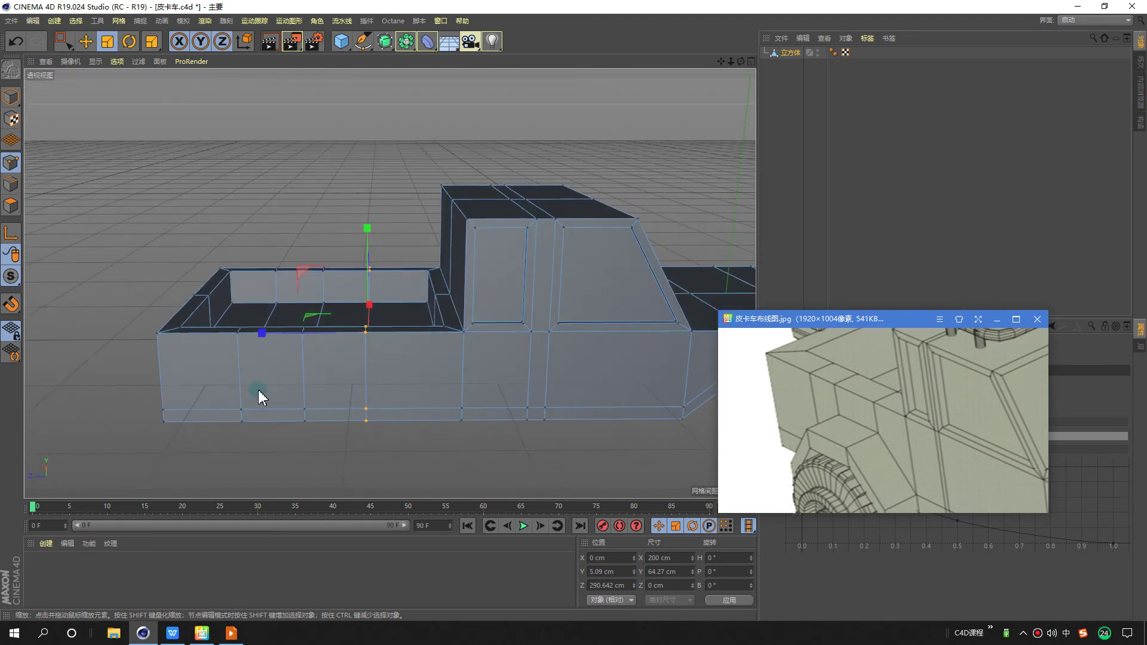
In edge mode, slide the vertical bed-side edges along Z toward the cab.
{"action": "left_click", "coordinate": [87, 43]}
{"action": "key", "text": "Return"}
{"action": "left_click", "coordinate": [366, 382]}
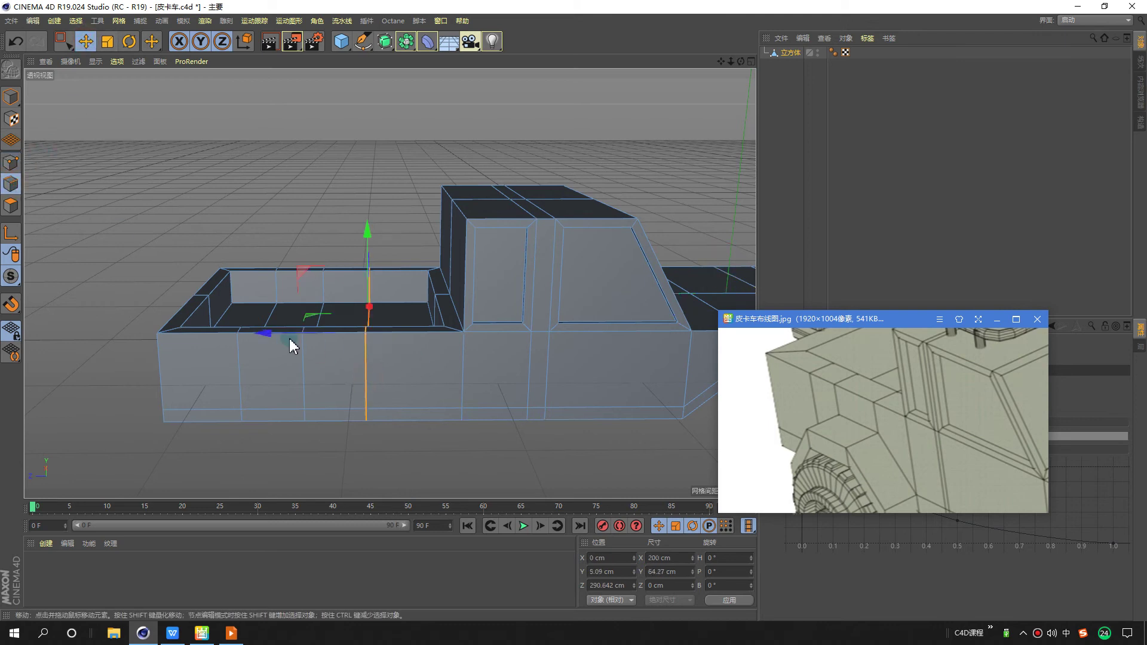
{"action": "mouse_move", "coordinate": [263, 333]}
{"action": "left_mouse_down"}
{"action": "mouse_move", "coordinate": [276, 333]}
{"action": "mouse_move", "coordinate": [229, 341]}
{"action": "mouse_move", "coordinate": [333, 333]}
{"action": "mouse_move", "coordinate": [213, 69]}
{"action": "left_mouse_up"}
{"action": "left_click", "coordinate": [306, 383]}
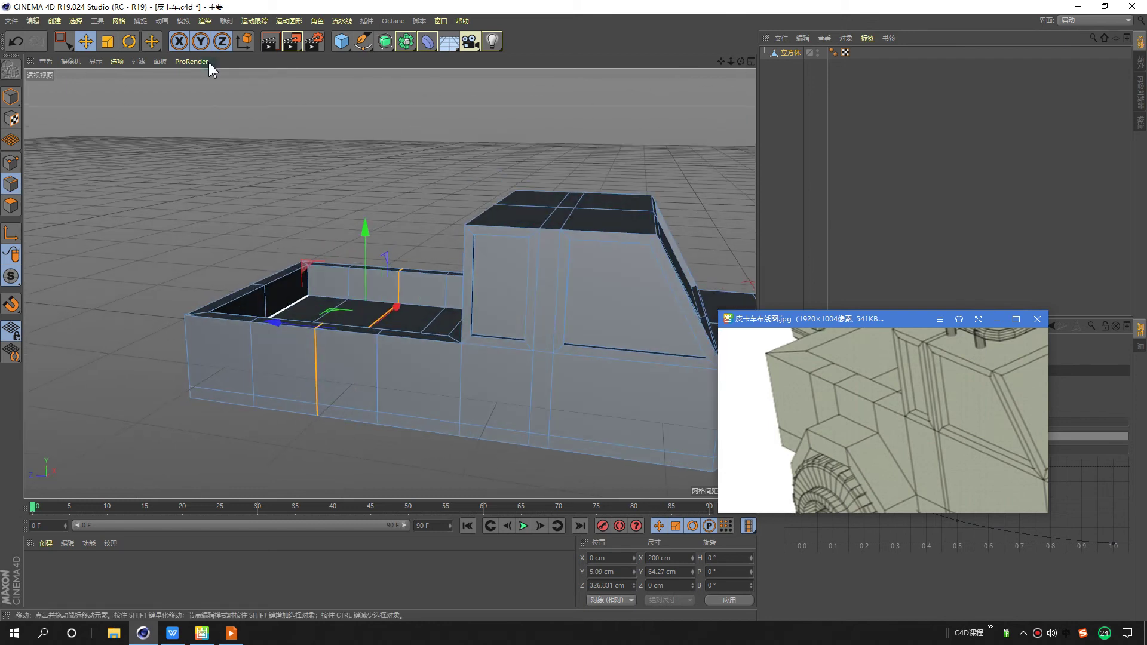
{"action": "left_click", "coordinate": [68, 51]}
In point mode, box-select the lower bed-side points while inspecting the bed wall.
{"action": "left_click_drag", "start_coordinate": [287, 353], "coordinate": [189, 288], "text": "alt"}
{"action": "left_click", "coordinate": [12, 162]}
{"action": "mouse_move", "coordinate": [336, 360]}
{"action": "left_mouse_down", "text": "alt"}
{"action": "mouse_move", "coordinate": [325, 245]}
{"action": "mouse_move", "coordinate": [343, 402]}
{"action": "mouse_move", "coordinate": [388, 356]}
{"action": "left_mouse_up", "text": "alt"}
{"action": "scroll", "coordinate": [379, 392], "scroll_direction": "up", "scroll_amount": 5}
{"action": "scroll", "coordinate": [369, 402], "scroll_direction": "up", "scroll_amount": 2}
{"action": "left_click_drag", "start_coordinate": [267, 356], "coordinate": [269, 359]}
{"action": "mouse_move", "coordinate": [269, 359]}
{"action": "left_mouse_down", "text": "alt"}
{"action": "mouse_move", "coordinate": [359, 346]}
{"action": "mouse_move", "coordinate": [356, 263]}
{"action": "mouse_move", "coordinate": [384, 315]}
{"action": "mouse_move", "coordinate": [341, 347]}
{"action": "mouse_move", "coordinate": [468, 400]}
{"action": "mouse_move", "coordinate": [563, 351]}
{"action": "mouse_move", "coordinate": [471, 300]}
{"action": "mouse_move", "coordinate": [306, 372]}
{"action": "left_mouse_up", "text": "alt"}
{"action": "scroll", "coordinate": [412, 332], "scroll_direction": "up", "scroll_amount": 2}
{"action": "scroll", "coordinate": [389, 376], "scroll_direction": "up", "scroll_amount": 2}
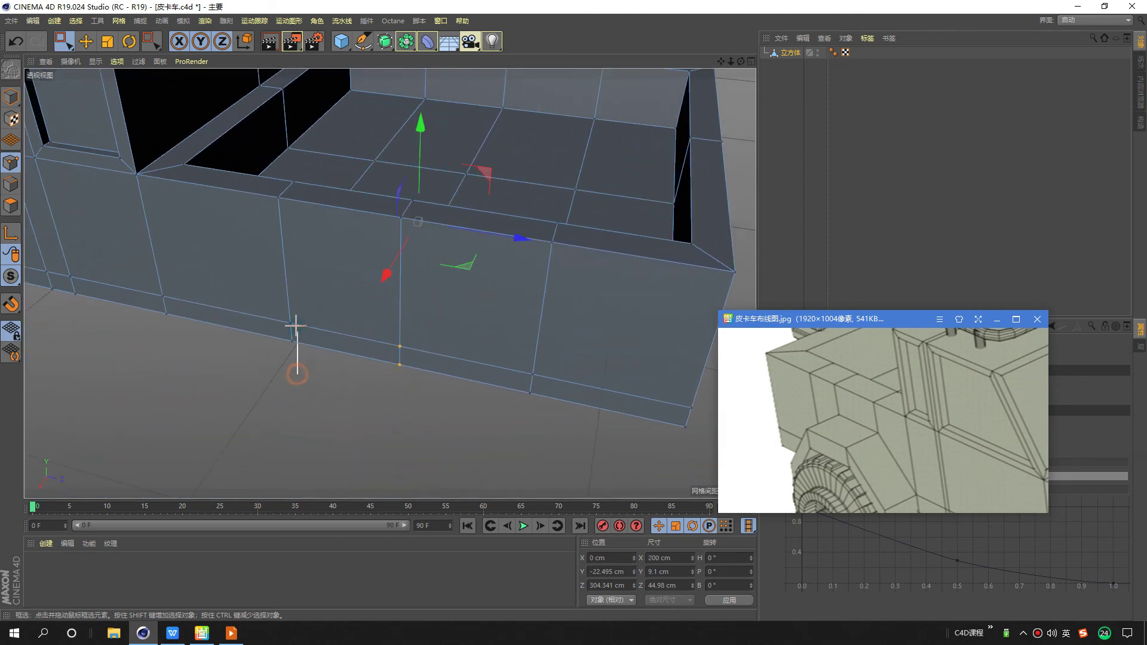
{"action": "mouse_move", "coordinate": [363, 330]}
{"action": "left_mouse_down", "text": "alt"}
{"action": "mouse_move", "coordinate": [464, 258]}
{"action": "mouse_move", "coordinate": [371, 249]}
{"action": "mouse_move", "coordinate": [356, 318]}
{"action": "mouse_move", "coordinate": [311, 348]}
{"action": "mouse_move", "coordinate": [198, 303]}
{"action": "mouse_move", "coordinate": [311, 292]}
{"action": "left_mouse_up", "text": "alt"}
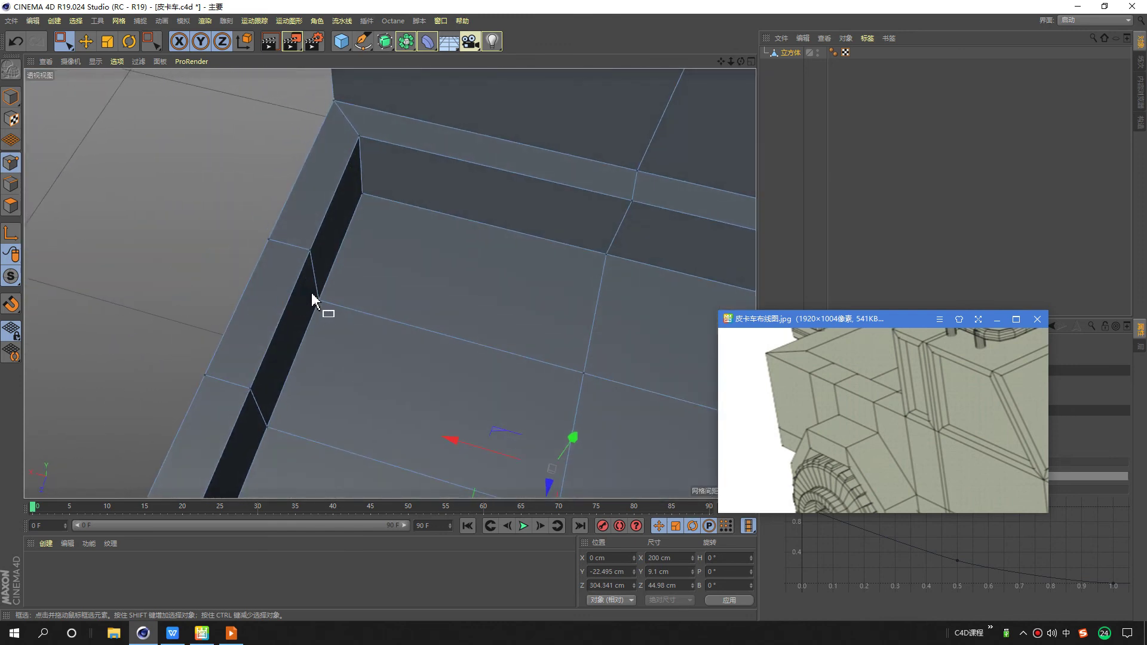
{"action": "scroll", "coordinate": [306, 329], "scroll_direction": "down", "scroll_amount": 2}
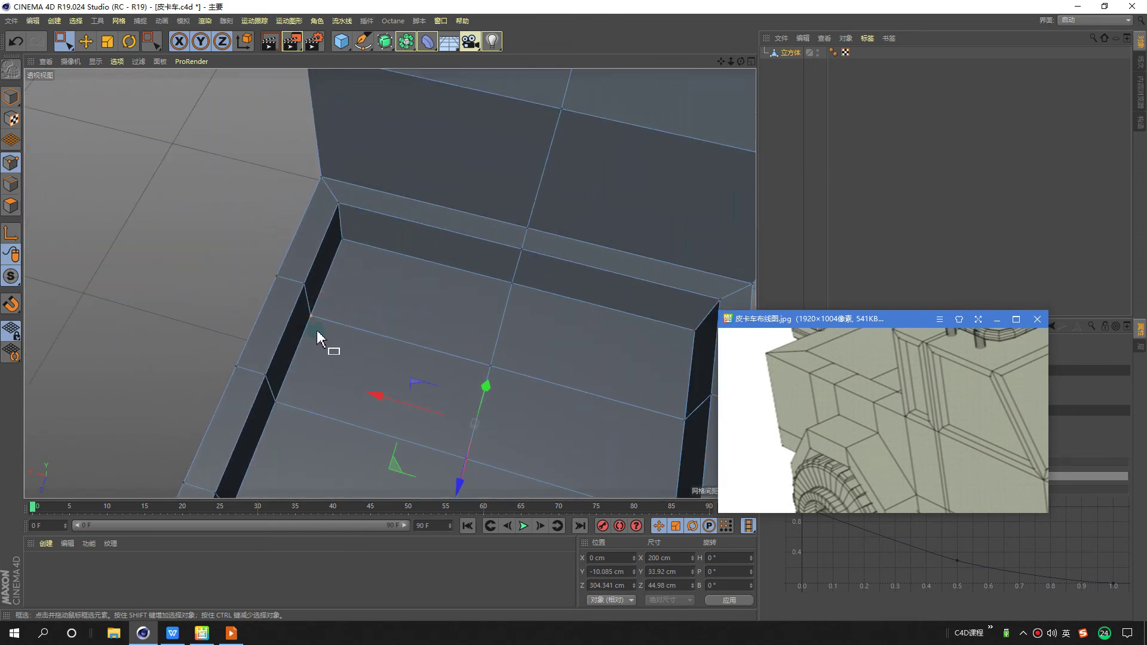
{"action": "scroll", "coordinate": [317, 331], "scroll_direction": "up", "scroll_amount": 2}
{"action": "mouse_move", "coordinate": [255, 380]}
{"action": "left_mouse_down", "text": "alt"}
{"action": "mouse_move", "coordinate": [256, 340]}
{"action": "mouse_move", "coordinate": [445, 287]}
{"action": "mouse_move", "coordinate": [487, 345]}
{"action": "mouse_move", "coordinate": [428, 438]}
{"action": "left_mouse_up", "text": "alt"}
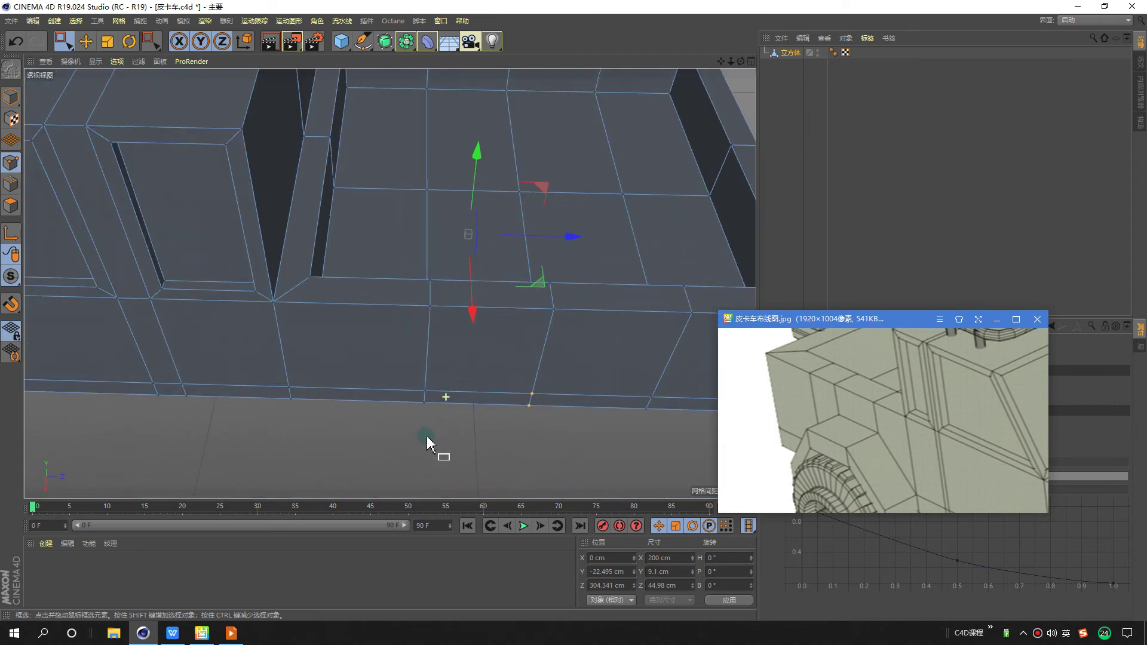
{"action": "mouse_move", "coordinate": [458, 275]}
{"action": "left_mouse_down", "text": "alt"}
{"action": "mouse_move", "coordinate": [251, 307]}
{"action": "mouse_move", "coordinate": [290, 295]}
{"action": "mouse_move", "coordinate": [279, 333]}
{"action": "mouse_move", "coordinate": [395, 348]}
{"action": "mouse_move", "coordinate": [331, 343]}
{"action": "left_mouse_up", "text": "alt"}
{"action": "mouse_move", "coordinate": [353, 308]}
{"action": "left_mouse_down", "text": "alt"}
{"action": "mouse_move", "coordinate": [359, 299]}
{"action": "mouse_move", "coordinate": [277, 376]}
{"action": "mouse_move", "coordinate": [195, 282]}
{"action": "mouse_move", "coordinate": [288, 210]}
{"action": "left_mouse_up", "text": "alt"}
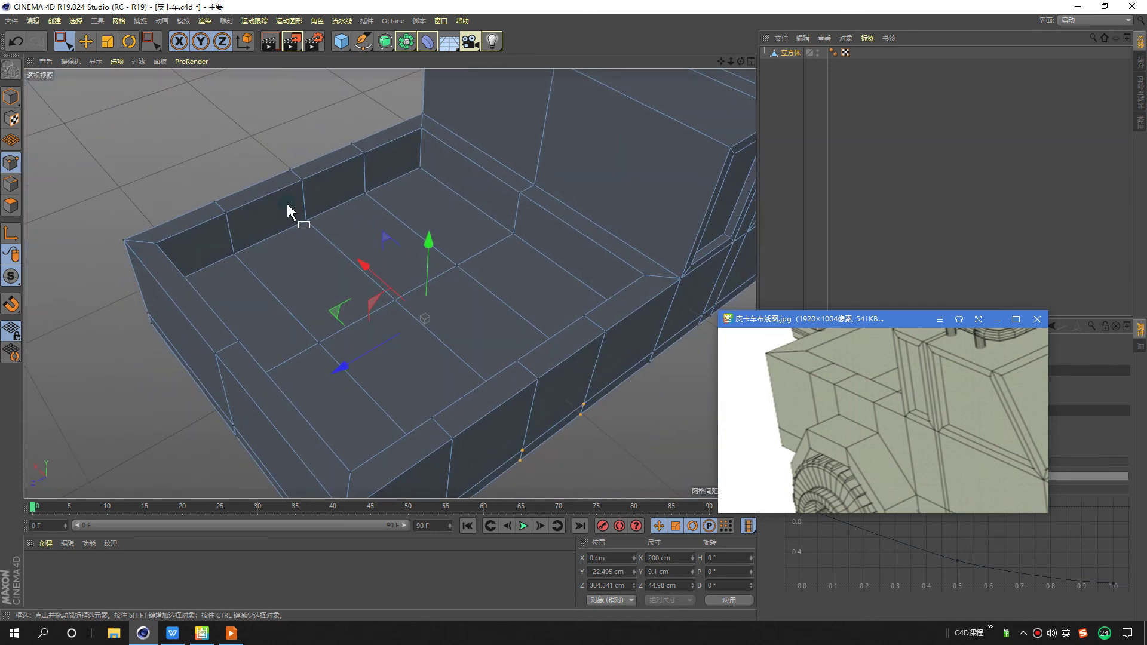
{"action": "mouse_move", "coordinate": [464, 260]}
{"action": "left_mouse_down", "text": "alt"}
{"action": "mouse_move", "coordinate": [611, 272]}
{"action": "mouse_move", "coordinate": [576, 236]}
{"action": "mouse_move", "coordinate": [468, 244]}
{"action": "mouse_move", "coordinate": [420, 195]}
{"action": "left_mouse_up", "text": "alt"}
Raise the bottom points about 13 cm in the right view into a rear wheel-arch notch.
{"action": "middle_click", "coordinate": [443, 336]}
{"action": "scroll", "coordinate": [291, 424], "scroll_direction": "down", "scroll_amount": 3}
{"action": "scroll", "coordinate": [243, 413], "scroll_direction": "down", "scroll_amount": 2}
{"action": "middle_click_drag", "start_coordinate": [243, 428], "coordinate": [342, 422], "text": "alt"}
{"action": "left_click_drag", "start_coordinate": [324, 404], "coordinate": [324, 391]}
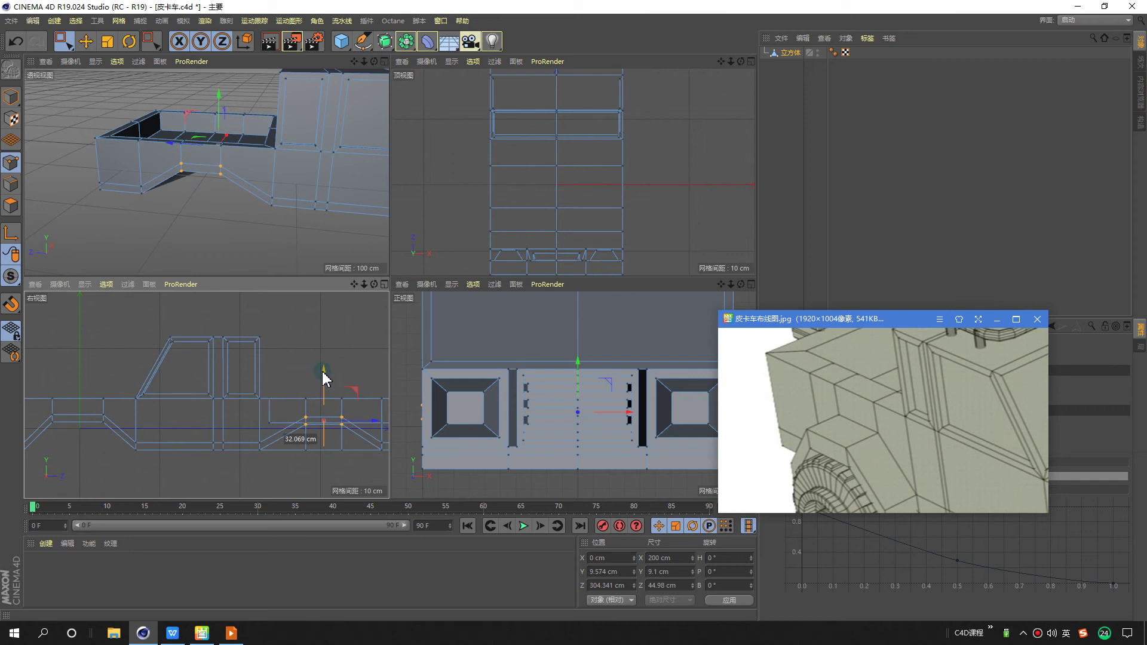
{"action": "middle_click", "coordinate": [264, 187]}
{"action": "mouse_move", "coordinate": [384, 321]}
{"action": "left_mouse_down", "text": "alt"}
{"action": "mouse_move", "coordinate": [290, 379]}
{"action": "mouse_move", "coordinate": [365, 376]}
{"action": "left_mouse_up", "text": "alt"}
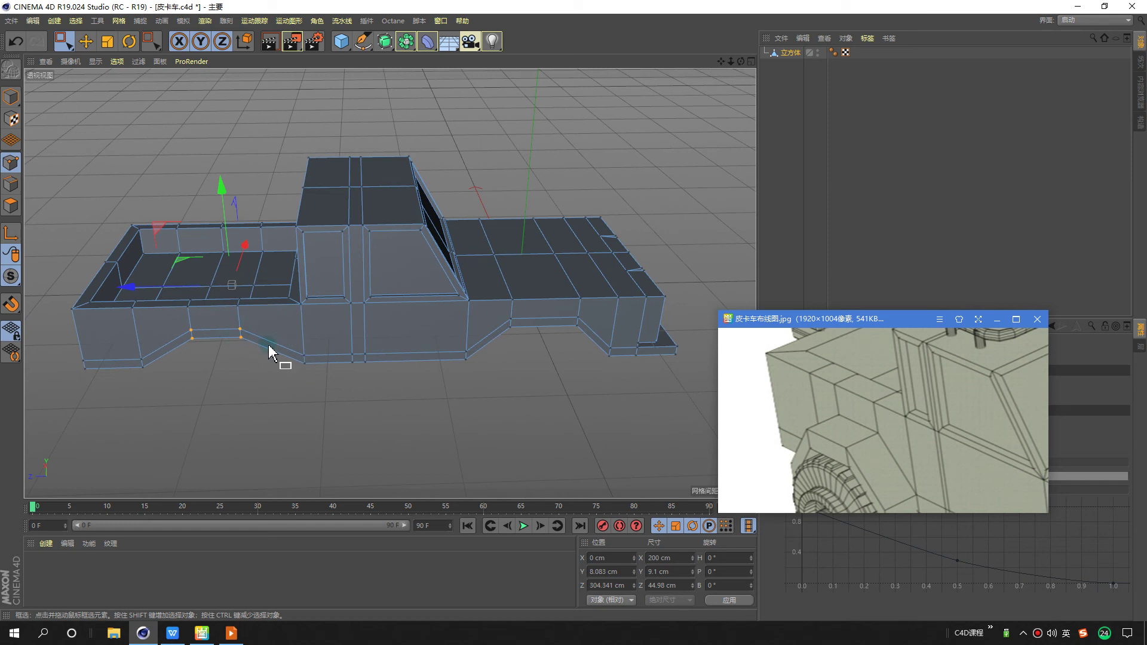
Slide the arch's edge loop about 13 cm along Z to widen the opening.
{"action": "left_click", "coordinate": [85, 41]}
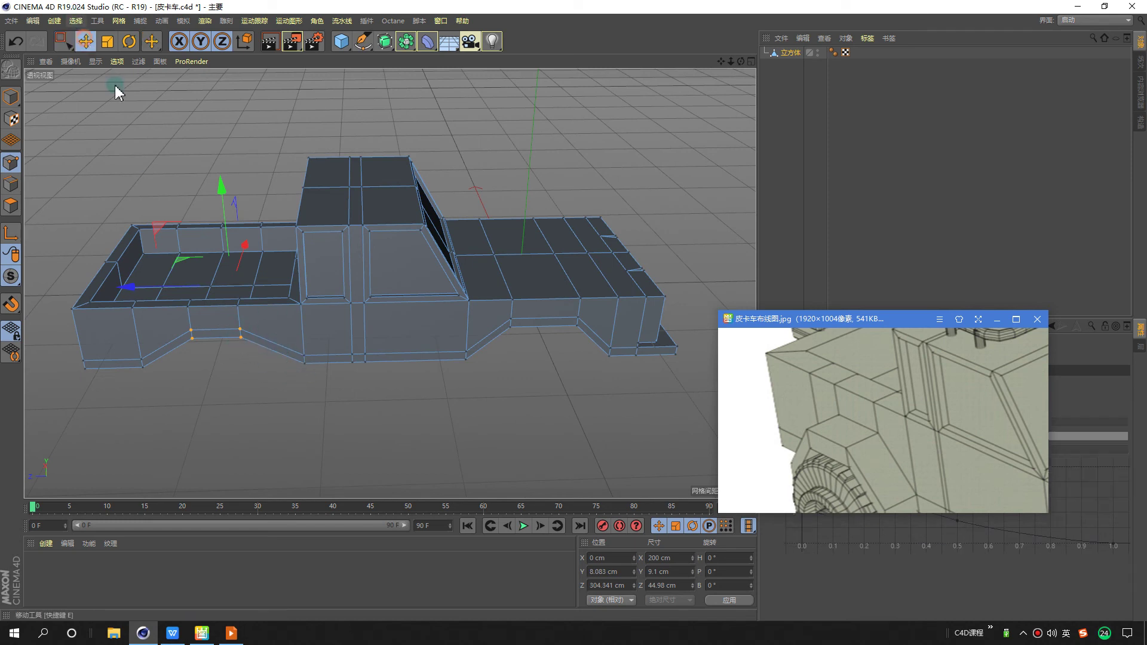
{"action": "scroll", "coordinate": [179, 237], "scroll_direction": "up", "scroll_amount": 2}
{"action": "left_click", "coordinate": [13, 187]}
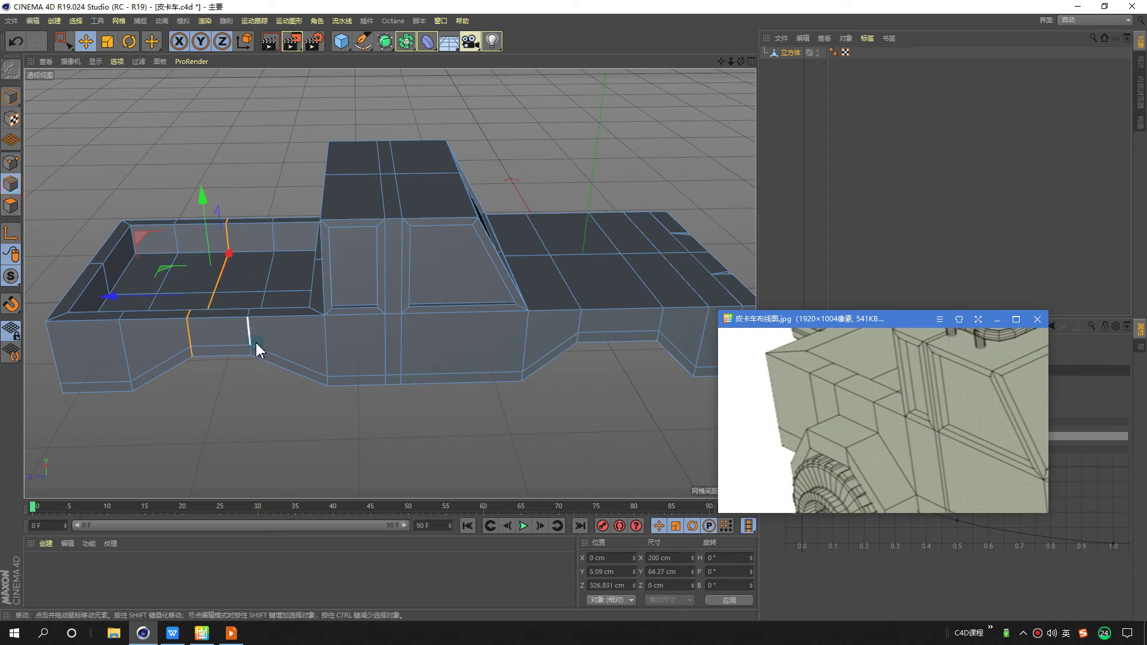
{"action": "left_click_drag", "start_coordinate": [161, 296], "coordinate": [174, 301]}
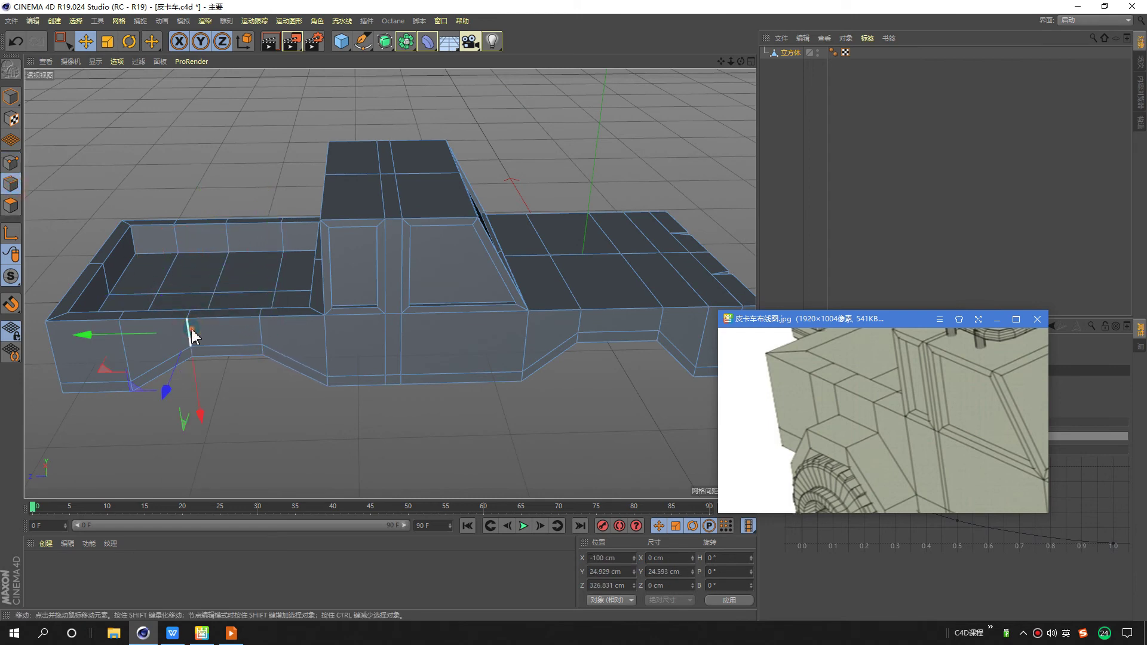
{"action": "left_click_drag", "start_coordinate": [137, 299], "coordinate": [125, 299]}
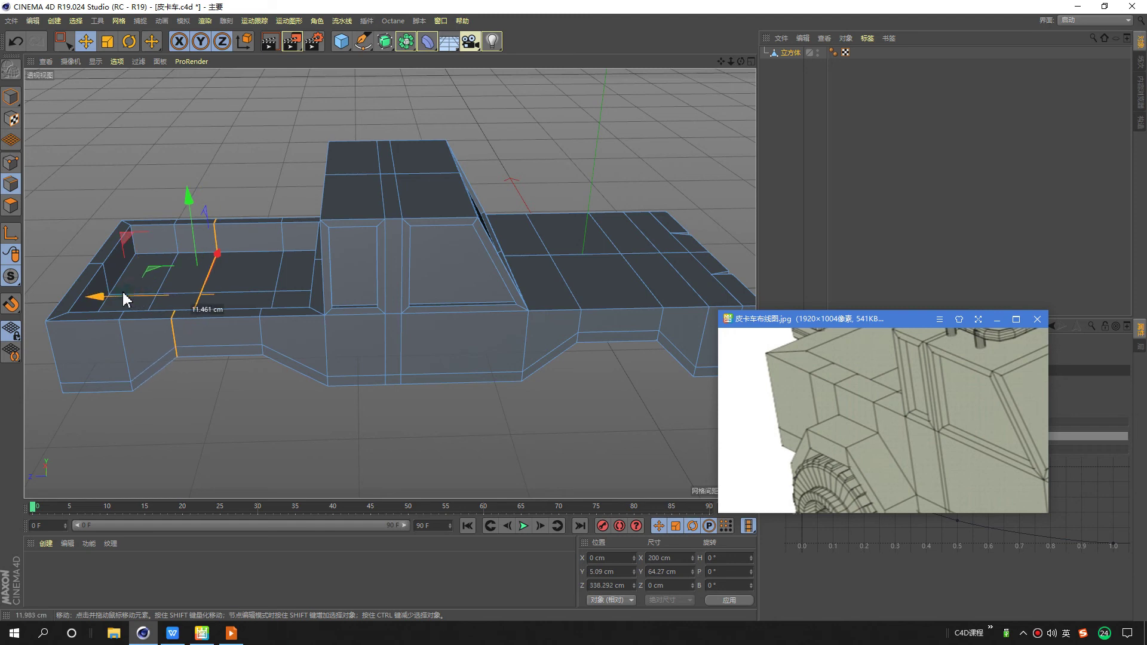
{"action": "mouse_move", "coordinate": [269, 289]}
{"action": "left_mouse_down", "text": "alt"}
{"action": "mouse_move", "coordinate": [462, 221]}
{"action": "mouse_move", "coordinate": [315, 233]}
{"action": "mouse_move", "coordinate": [384, 223]}
{"action": "mouse_move", "coordinate": [345, 320]}
{"action": "mouse_move", "coordinate": [274, 382]}
{"action": "mouse_move", "coordinate": [295, 400]}
{"action": "mouse_move", "coordinate": [323, 346]}
{"action": "mouse_move", "coordinate": [325, 403]}
{"action": "mouse_move", "coordinate": [292, 318]}
{"action": "left_mouse_up", "text": "alt"}
Move the arch's bottom edges down about 19 cm, undoing the last move.
{"action": "left_click", "coordinate": [301, 356]}
{"action": "mouse_move", "coordinate": [288, 367]}
{"action": "left_mouse_down"}
{"action": "mouse_move", "coordinate": [282, 461]}
{"action": "mouse_move", "coordinate": [283, 445]}
{"action": "mouse_move", "coordinate": [295, 454]}
{"action": "left_mouse_up"}
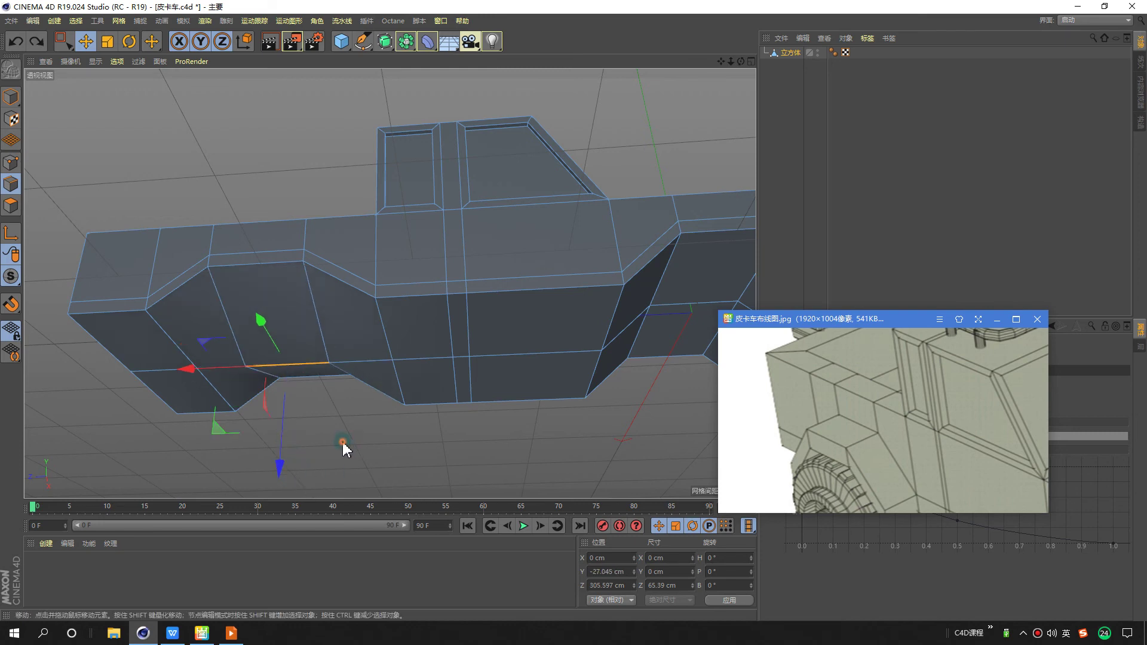
{"action": "mouse_move", "coordinate": [293, 376]}
{"action": "left_mouse_down"}
{"action": "mouse_move", "coordinate": [279, 454]}
{"action": "mouse_move", "coordinate": [285, 417]}
{"action": "mouse_move", "coordinate": [282, 447]}
{"action": "mouse_move", "coordinate": [284, 433]}
{"action": "left_mouse_up"}
{"action": "mouse_move", "coordinate": [316, 314]}
{"action": "left_mouse_down", "text": "alt"}
{"action": "mouse_move", "coordinate": [340, 299]}
{"action": "mouse_move", "coordinate": [379, 351]}
{"action": "mouse_move", "coordinate": [353, 251]}
{"action": "mouse_move", "coordinate": [355, 306]}
{"action": "mouse_move", "coordinate": [314, 325]}
{"action": "mouse_move", "coordinate": [328, 328]}
{"action": "mouse_move", "coordinate": [158, 252]}
{"action": "mouse_move", "coordinate": [283, 425]}
{"action": "mouse_move", "coordinate": [254, 388]}
{"action": "left_mouse_up", "text": "alt"}
{"action": "key", "text": "ctrl+z"}
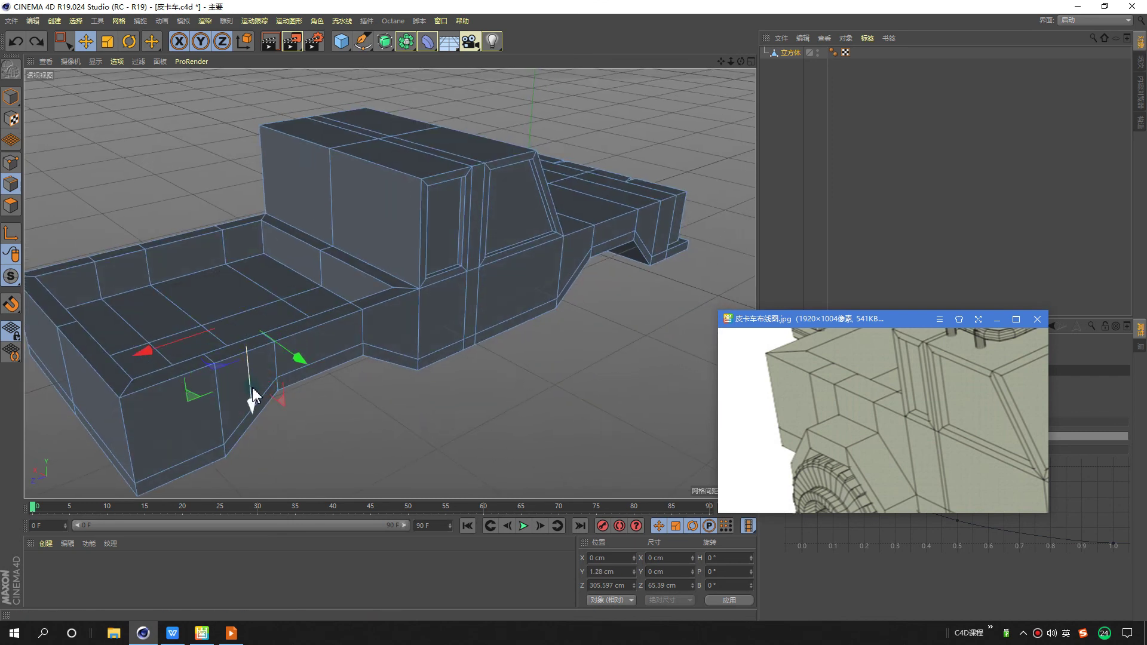
In polygon mode, select the slanted lower bed-side polygon.
{"action": "left_click", "coordinate": [378, 410]}
{"action": "mouse_move", "coordinate": [414, 343]}
{"action": "left_mouse_down", "text": "alt"}
{"action": "mouse_move", "coordinate": [372, 257]}
{"action": "mouse_move", "coordinate": [414, 250]}
{"action": "mouse_move", "coordinate": [438, 266]}
{"action": "left_mouse_up", "text": "alt"}
{"action": "mouse_move", "coordinate": [438, 266]}
{"action": "right_mouse_down", "text": "alt"}
{"action": "mouse_move", "coordinate": [414, 267]}
{"action": "mouse_move", "coordinate": [439, 299]}
{"action": "mouse_move", "coordinate": [507, 327]}
{"action": "mouse_move", "coordinate": [502, 338]}
{"action": "right_mouse_up", "text": "alt"}
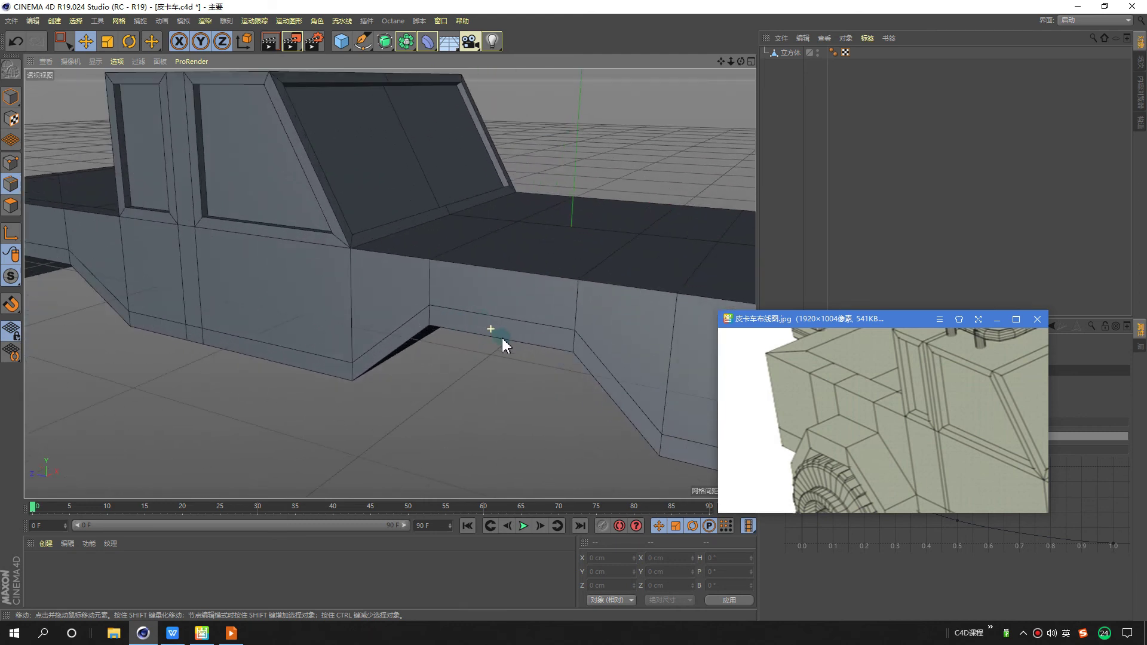
{"action": "mouse_move", "coordinate": [502, 338]}
{"action": "left_mouse_down", "text": "alt"}
{"action": "mouse_move", "coordinate": [584, 335]}
{"action": "mouse_move", "coordinate": [543, 310]}
{"action": "mouse_move", "coordinate": [565, 323]}
{"action": "mouse_move", "coordinate": [512, 338]}
{"action": "left_mouse_up", "text": "alt"}
{"action": "left_click", "coordinate": [15, 206]}
{"action": "scroll", "coordinate": [512, 341], "scroll_direction": "down", "scroll_amount": 5}
{"action": "left_click", "coordinate": [517, 341]}
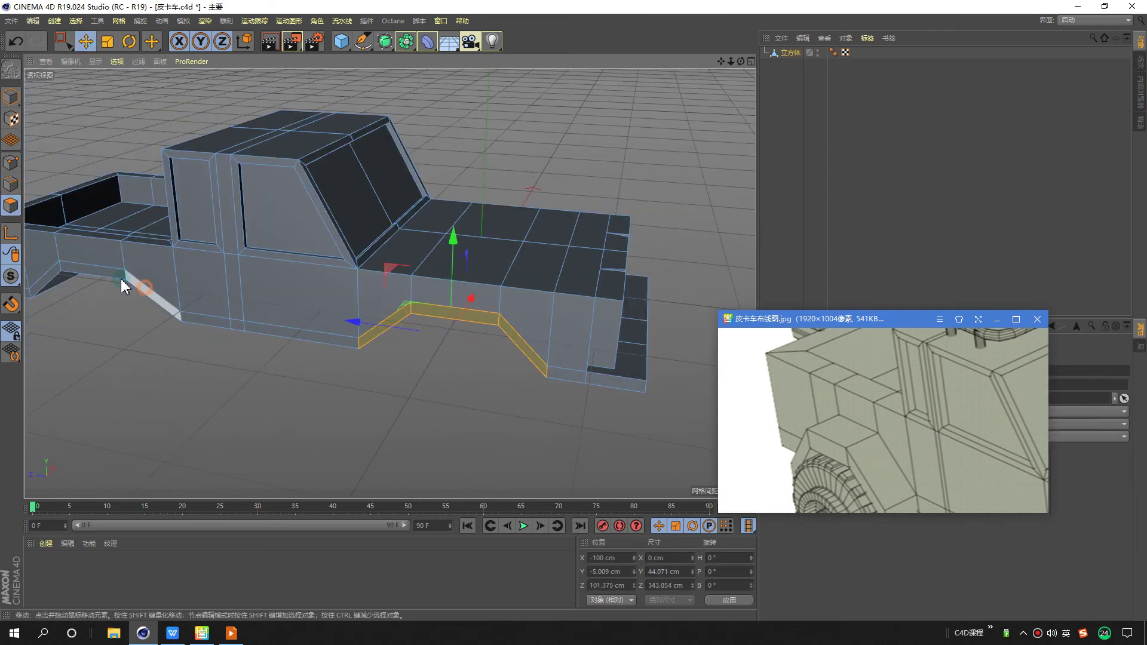
Select the lower bed-side and front wheel-arch strips and extrude them outward as fender flares.
{"action": "mouse_move", "coordinate": [205, 174]}
{"action": "left_mouse_down", "text": "alt"}
{"action": "mouse_move", "coordinate": [302, 238]}
{"action": "mouse_move", "coordinate": [469, 196]}
{"action": "mouse_move", "coordinate": [578, 326]}
{"action": "left_mouse_up", "text": "alt"}
{"action": "left_click", "coordinate": [578, 326]}
{"action": "left_click", "coordinate": [421, 293], "text": "shift"}
{"action": "left_click", "coordinate": [67, 242], "text": "shift"}
{"action": "mouse_move", "coordinate": [46, 248]}
{"action": "left_mouse_down", "text": "alt"}
{"action": "mouse_move", "coordinate": [275, 216]}
{"action": "mouse_move", "coordinate": [475, 245]}
{"action": "mouse_move", "coordinate": [502, 184]}
{"action": "left_mouse_up", "text": "alt"}
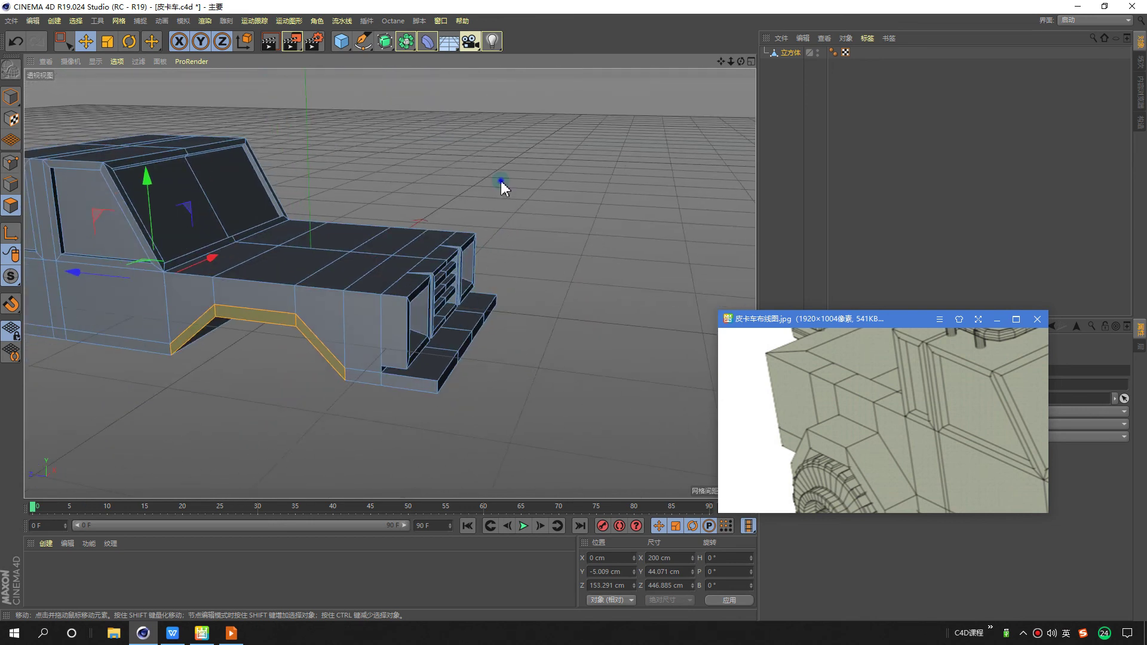
{"action": "right_click", "coordinate": [502, 184]}
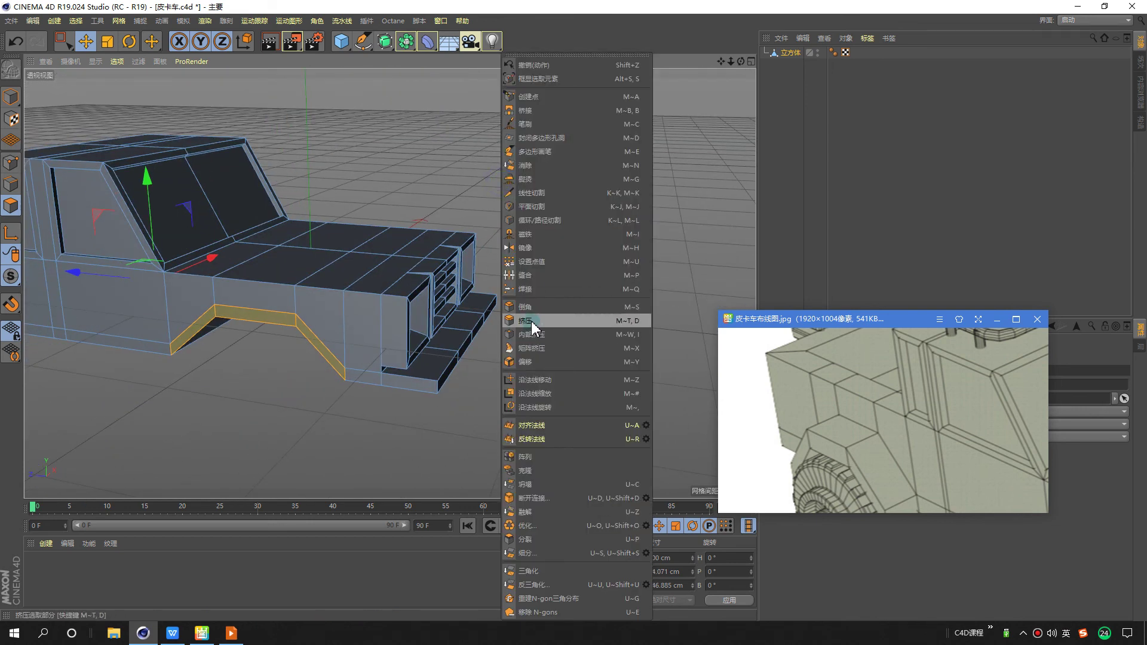
{"action": "left_click", "coordinate": [540, 321]}
{"action": "left_click_drag", "start_coordinate": [375, 126], "coordinate": [400, 127]}
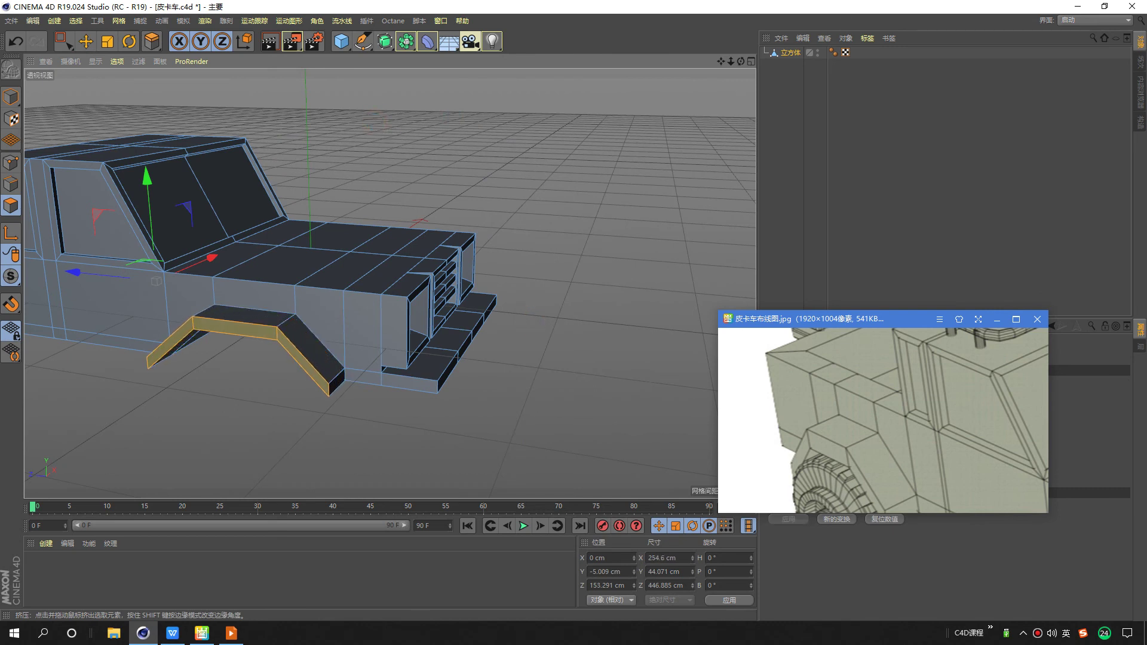
Extrude the side polygons further out so the body spans 271.8 cm, then deselect.
{"action": "mouse_move", "coordinate": [279, 200]}
{"action": "left_mouse_down", "text": "alt"}
{"action": "mouse_move", "coordinate": [238, 231]}
{"action": "mouse_move", "coordinate": [430, 184]}
{"action": "mouse_move", "coordinate": [417, 199]}
{"action": "left_mouse_up", "text": "alt"}
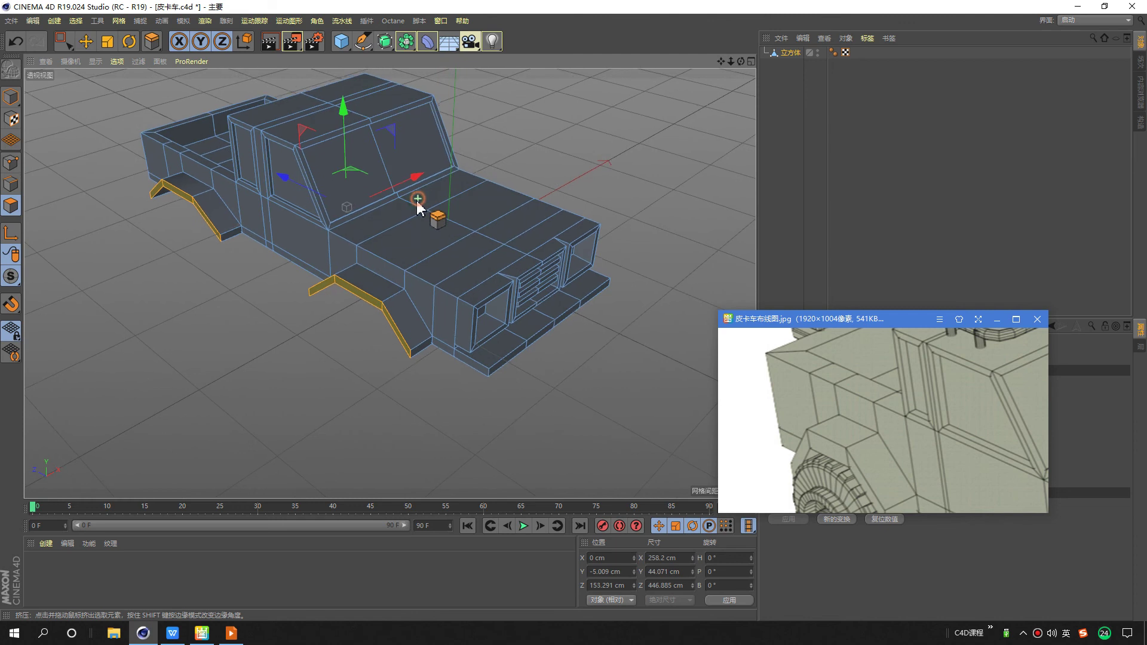
{"action": "left_click_drag", "start_coordinate": [875, 321], "coordinate": [867, 260]}
{"action": "scroll", "coordinate": [871, 315], "scroll_direction": "up", "scroll_amount": 2}
{"action": "scroll", "coordinate": [871, 325], "scroll_direction": "down", "scroll_amount": 2}
{"action": "left_click_drag", "start_coordinate": [870, 325], "coordinate": [774, 376]}
{"action": "scroll", "coordinate": [385, 264], "scroll_direction": "up", "scroll_amount": 2}
{"action": "scroll", "coordinate": [384, 264], "scroll_direction": "up", "scroll_amount": 3}
{"action": "left_click_drag", "start_coordinate": [384, 263], "coordinate": [558, 226], "text": "alt"}
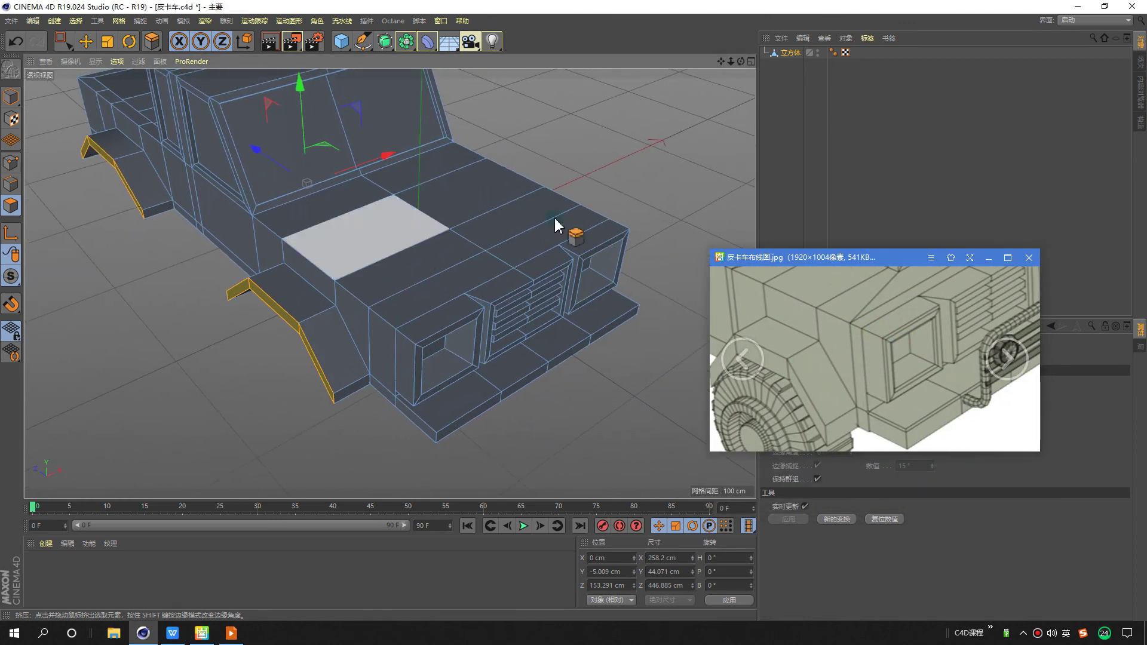
{"action": "left_click_drag", "start_coordinate": [614, 160], "coordinate": [663, 160]}
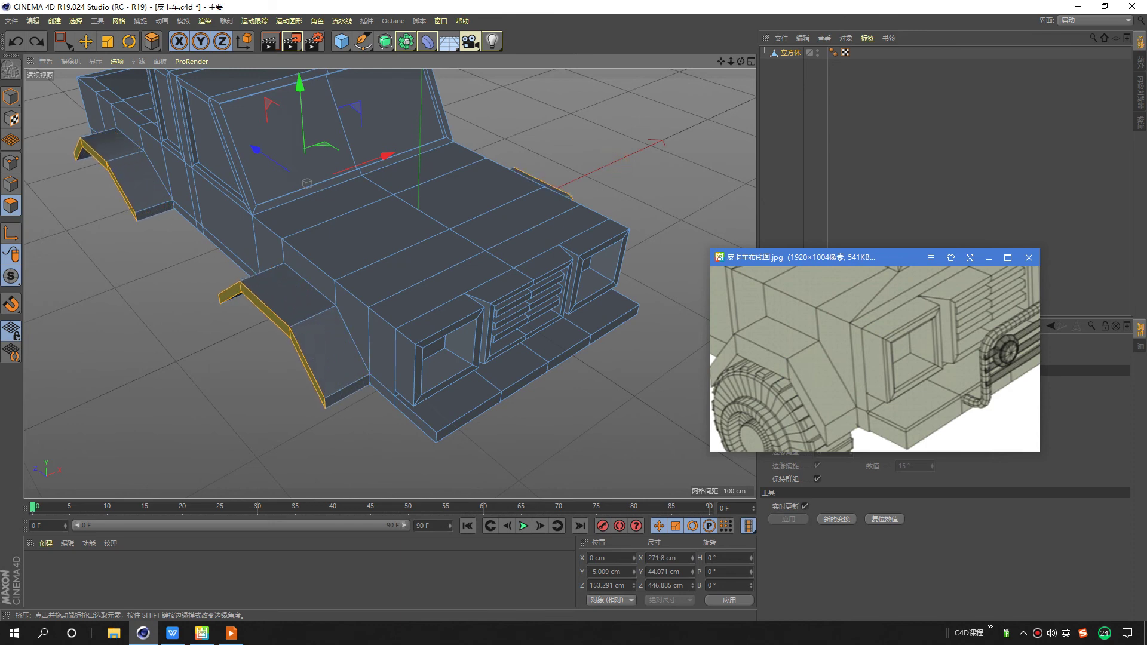
{"action": "left_click", "coordinate": [832, 106]}
{"action": "mouse_move", "coordinate": [418, 225]}
{"action": "left_mouse_down", "text": "alt"}
{"action": "mouse_move", "coordinate": [457, 183]}
{"action": "mouse_move", "coordinate": [558, 210]}
{"action": "mouse_move", "coordinate": [382, 257]}
{"action": "mouse_move", "coordinate": [512, 256]}
{"action": "mouse_move", "coordinate": [366, 236]}
{"action": "mouse_move", "coordinate": [400, 265]}
{"action": "mouse_move", "coordinate": [295, 259]}
{"action": "mouse_move", "coordinate": [431, 263]}
{"action": "left_mouse_up", "text": "alt"}
Zoom and pan the reference photo to frame the hood scoop vent.
{"action": "scroll", "coordinate": [896, 359], "scroll_direction": "down", "scroll_amount": 2}
{"action": "scroll", "coordinate": [896, 359], "scroll_direction": "down", "scroll_amount": 2}
{"action": "scroll", "coordinate": [896, 328], "scroll_direction": "down", "scroll_amount": 2}
{"action": "left_click_drag", "start_coordinate": [904, 294], "coordinate": [947, 350]}
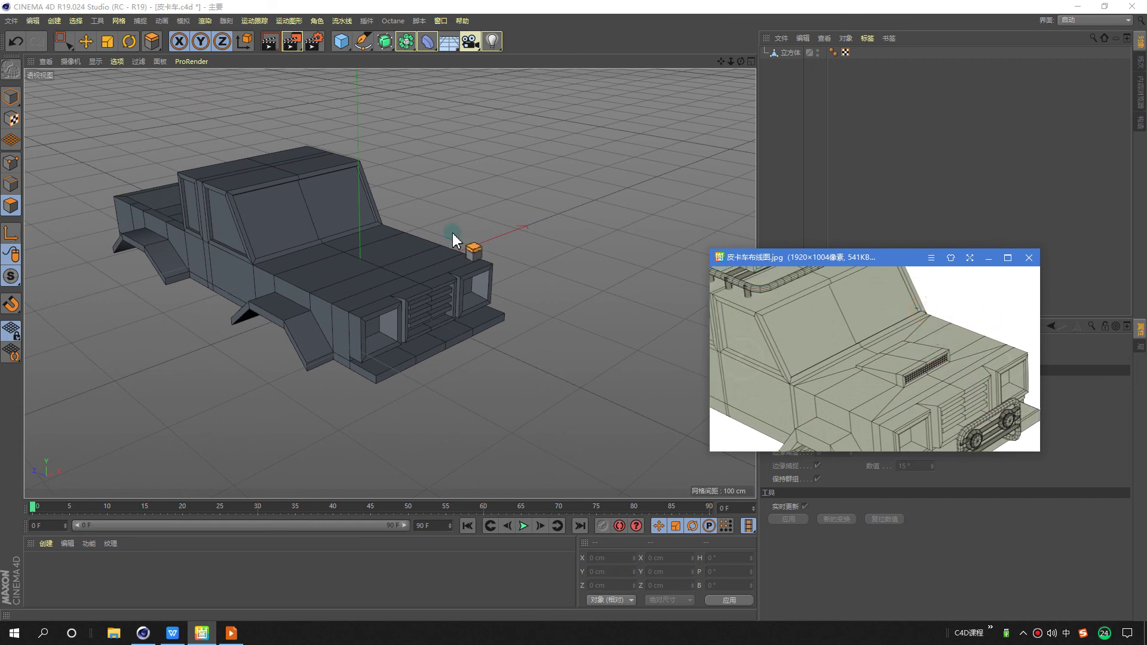
{"action": "scroll", "coordinate": [430, 257], "scroll_direction": "up", "scroll_amount": 3}
{"action": "scroll", "coordinate": [366, 251], "scroll_direction": "up", "scroll_amount": 3}
{"action": "scroll", "coordinate": [367, 251], "scroll_direction": "up", "scroll_amount": 3}
{"action": "scroll", "coordinate": [943, 352], "scroll_direction": "down", "scroll_amount": 1}
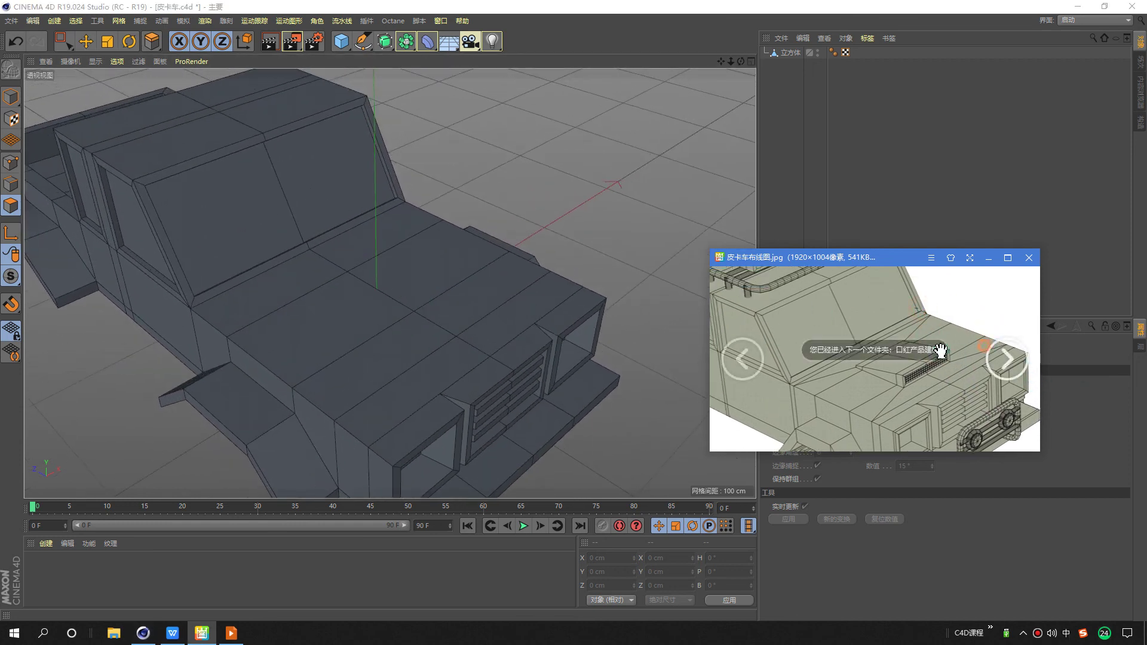
{"action": "scroll", "coordinate": [897, 359], "scroll_direction": "down", "scroll_amount": 1}
{"action": "left_click", "coordinate": [743, 358]}
{"action": "scroll", "coordinate": [914, 359], "scroll_direction": "up", "scroll_amount": 2}
{"action": "scroll", "coordinate": [843, 365], "scroll_direction": "up", "scroll_amount": 2}
{"action": "scroll", "coordinate": [843, 376], "scroll_direction": "up", "scroll_amount": 2}
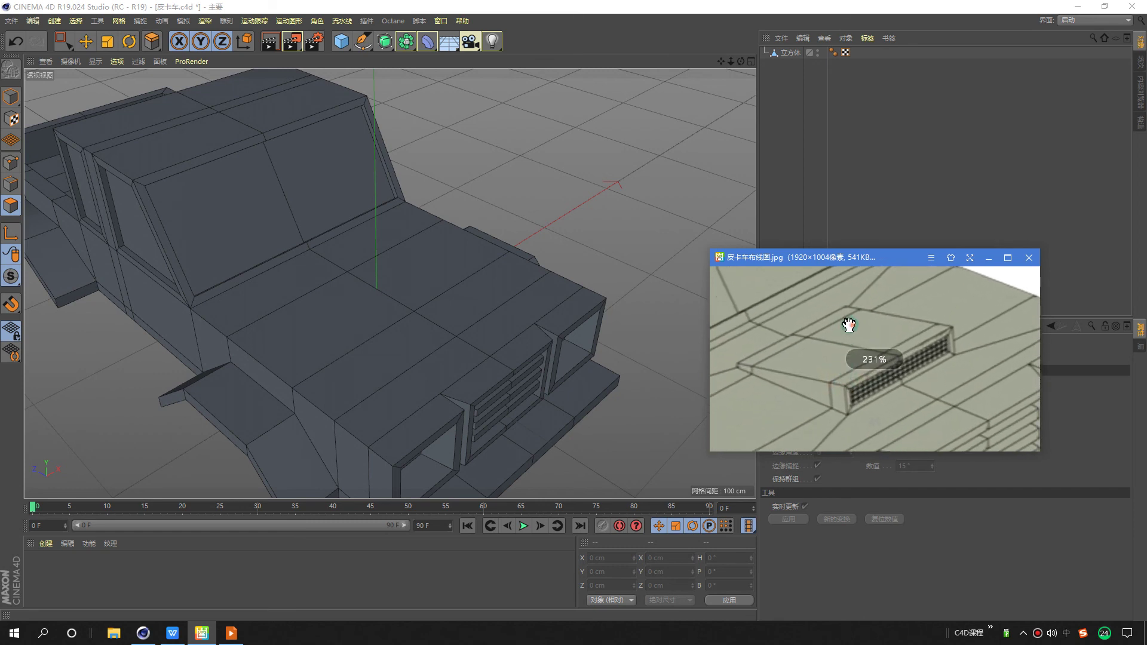
{"action": "left_click_drag", "start_coordinate": [845, 328], "coordinate": [884, 365]}
{"action": "scroll", "coordinate": [883, 363], "scroll_direction": "down", "scroll_amount": 1}
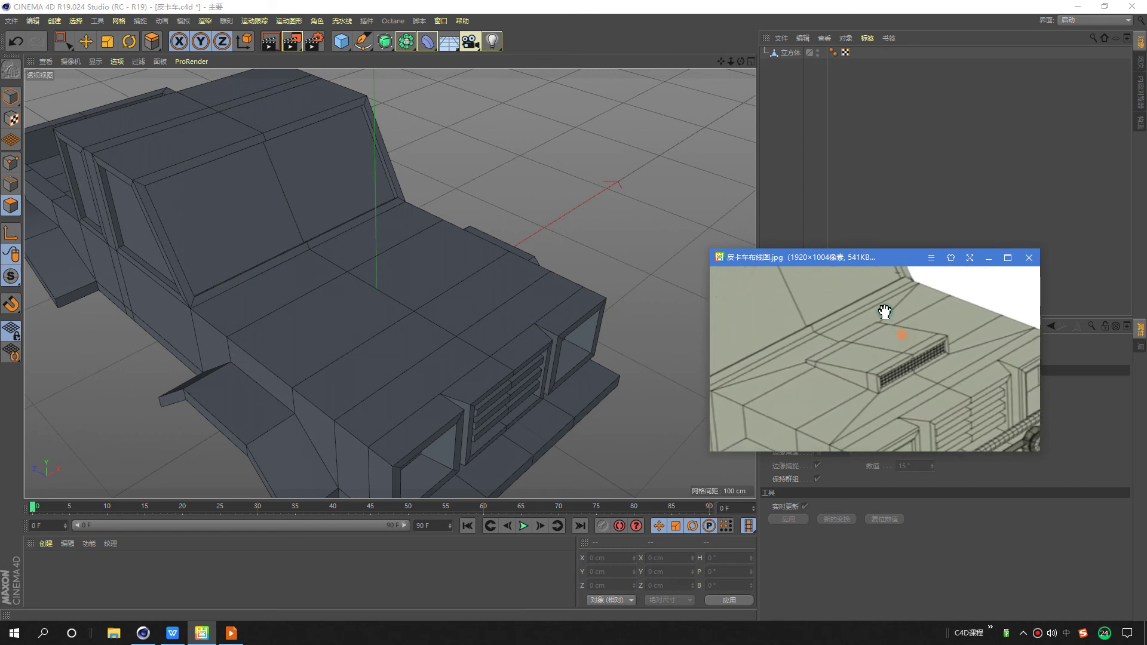
{"action": "scroll", "coordinate": [884, 317], "scroll_direction": "down", "scroll_amount": 1}
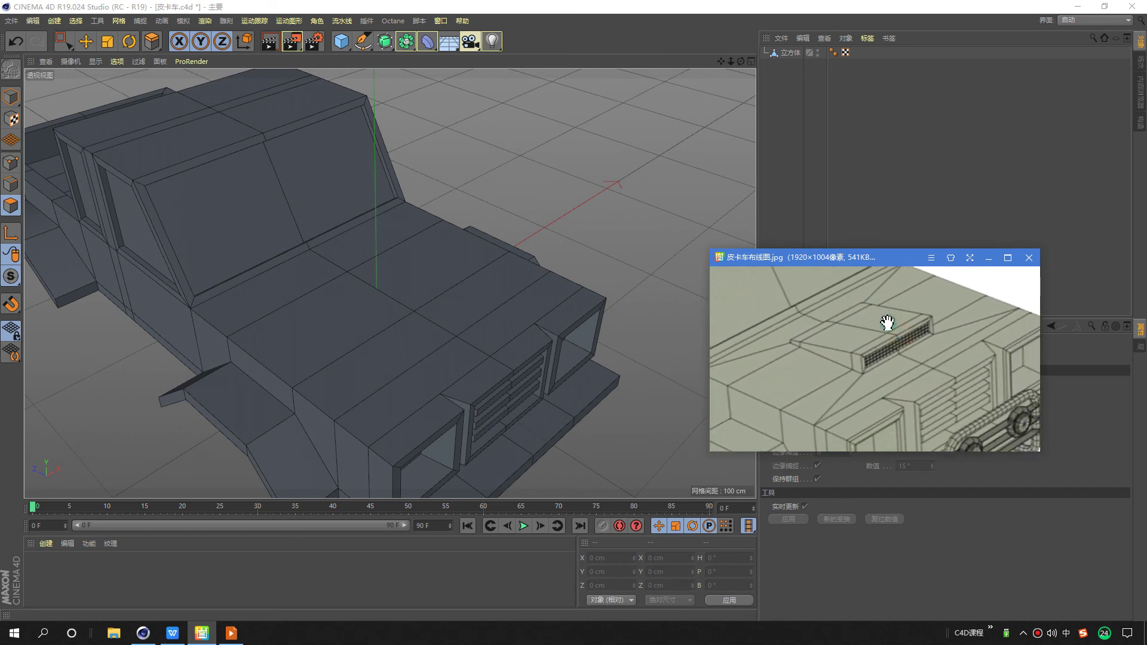
With the Move tool active, select the truck body object.
{"action": "left_click", "coordinate": [86, 42]}
{"action": "left_click", "coordinate": [587, 204]}
{"action": "left_click", "coordinate": [310, 157]}
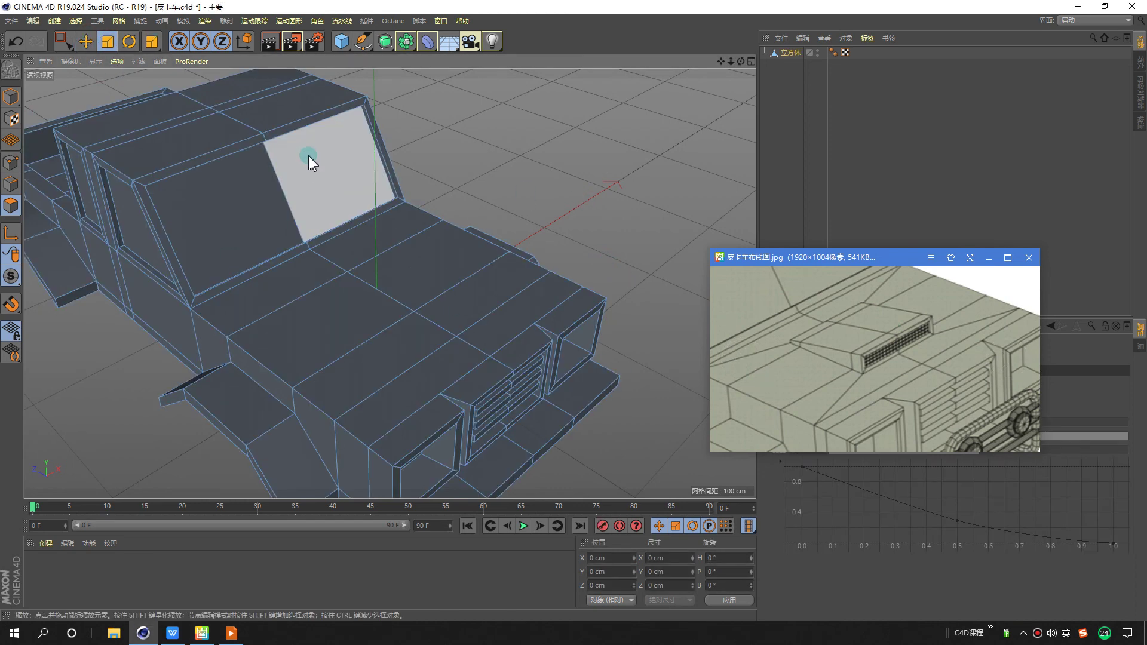
Select the four top hood polygons and inner-extrude them into a smaller inset area.
{"action": "left_click", "coordinate": [11, 207]}
{"action": "left_click", "coordinate": [379, 331]}
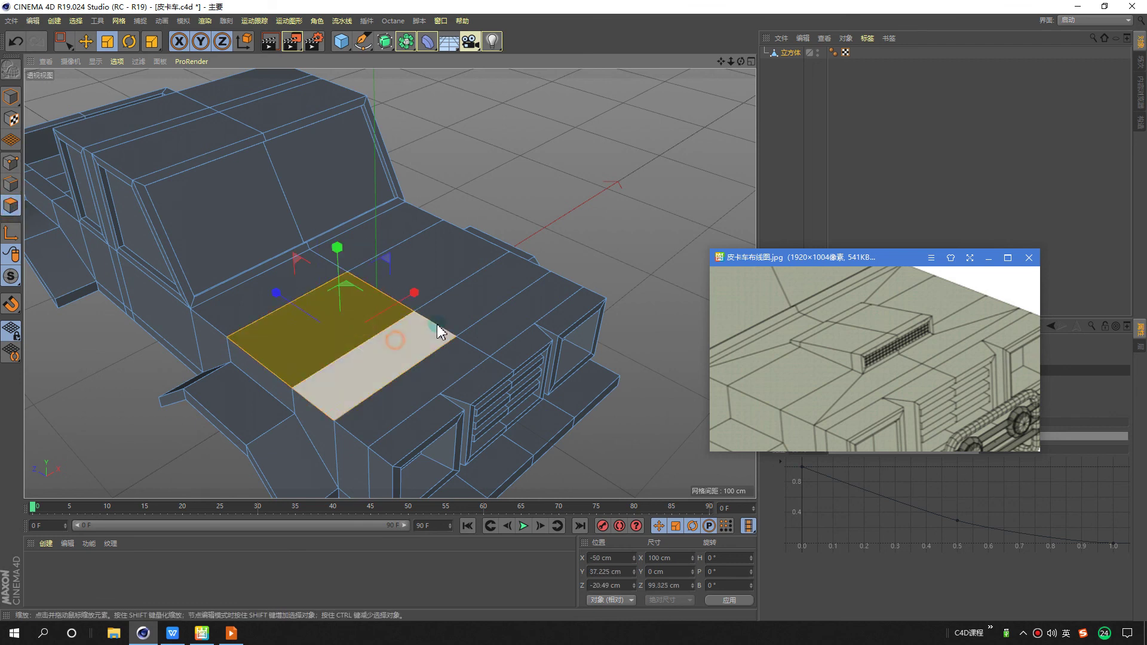
{"action": "left_click", "coordinate": [440, 328], "text": "shift"}
{"action": "left_click", "coordinate": [478, 296], "text": "shift"}
{"action": "left_click", "coordinate": [448, 268], "text": "shift"}
{"action": "right_click", "coordinate": [546, 146]}
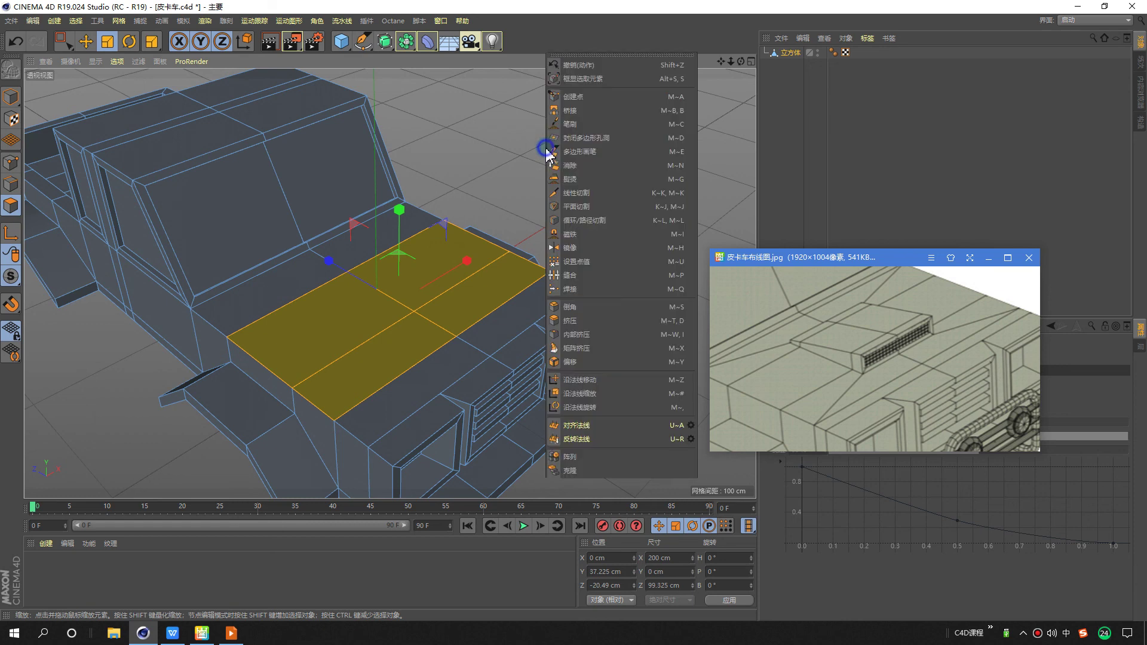
{"action": "left_click", "coordinate": [583, 335]}
{"action": "left_click_drag", "start_coordinate": [346, 302], "coordinate": [398, 303]}
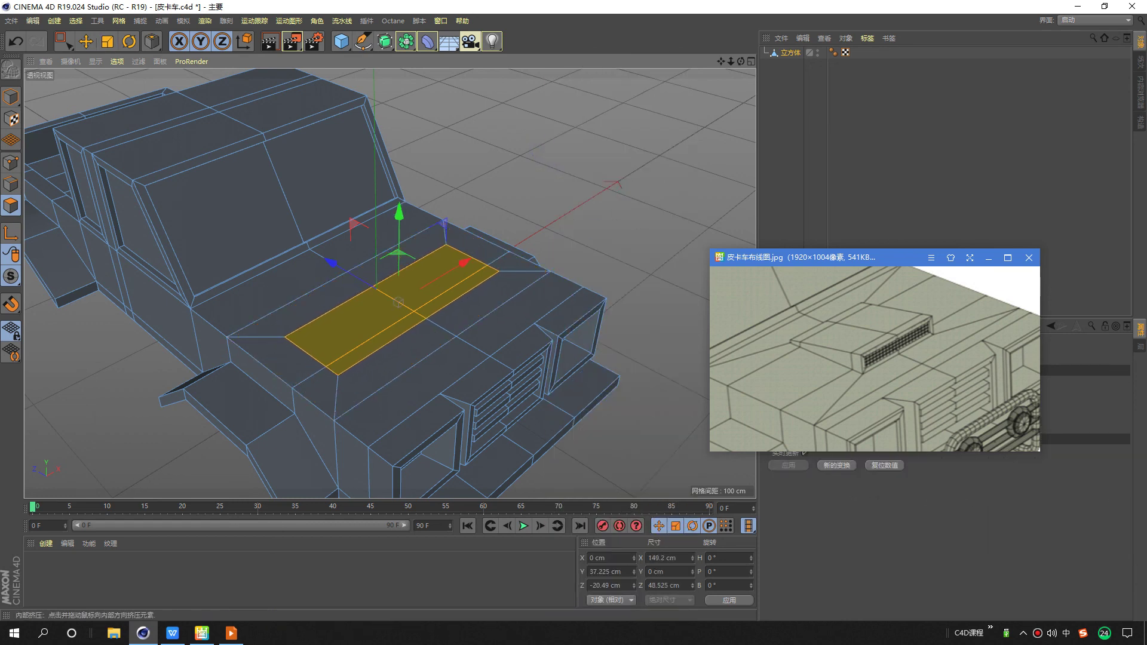
Scale the inset hood area narrower and slightly longer front to back.
{"action": "left_click", "coordinate": [108, 41]}
{"action": "left_click_drag", "start_coordinate": [468, 269], "coordinate": [440, 294]}
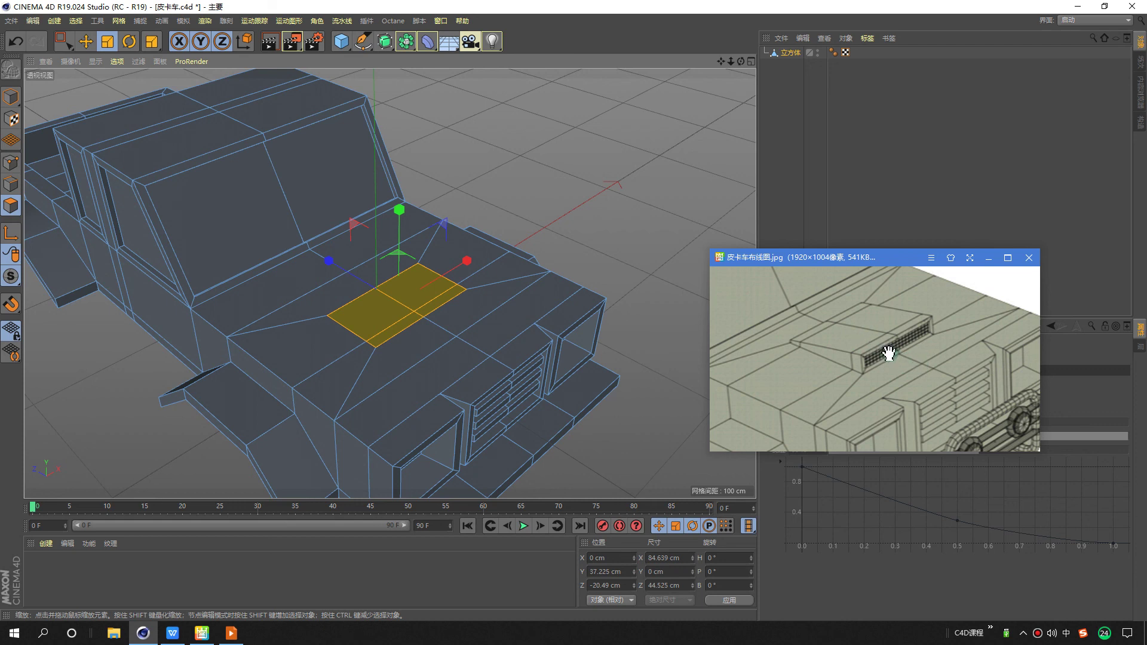
{"action": "left_click_drag", "start_coordinate": [464, 265], "coordinate": [459, 273]}
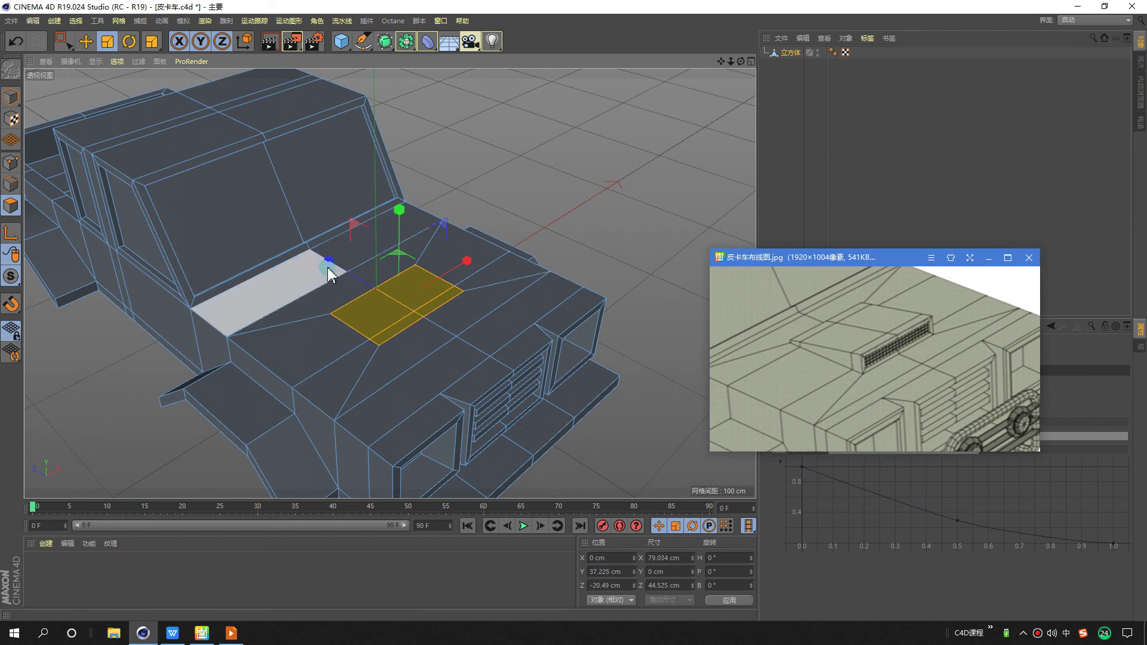
{"action": "left_click_drag", "start_coordinate": [327, 261], "coordinate": [313, 253]}
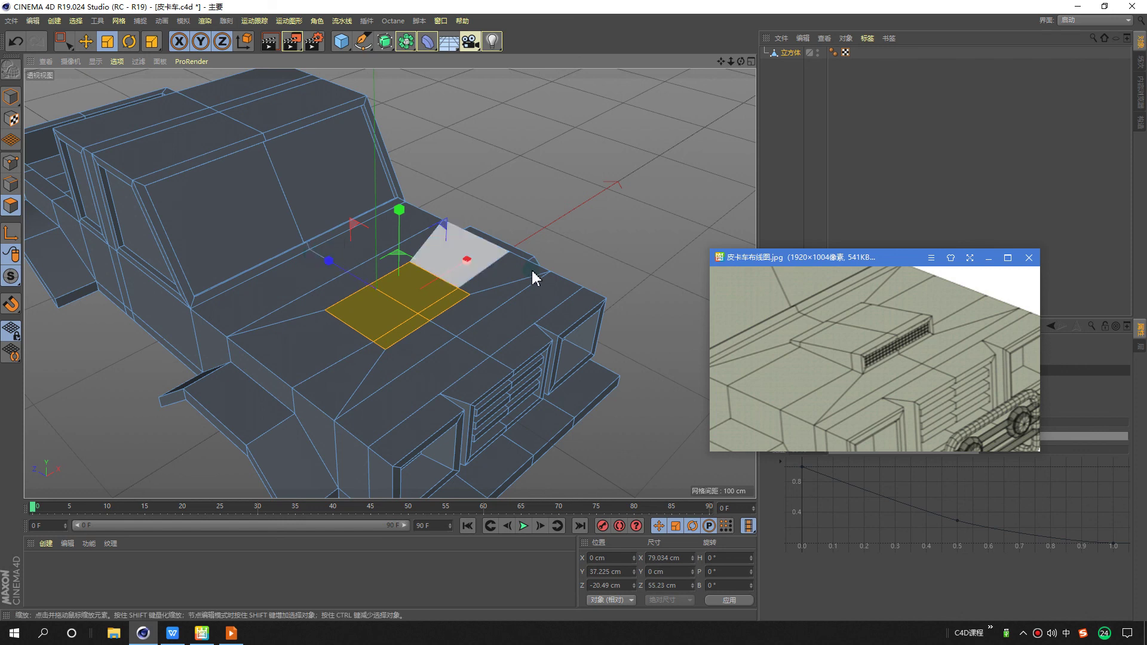
{"action": "scroll", "coordinate": [385, 295], "scroll_direction": "up", "scroll_amount": 1}
{"action": "scroll", "coordinate": [418, 287], "scroll_direction": "up", "scroll_amount": 1}
{"action": "scroll", "coordinate": [478, 269], "scroll_direction": "up", "scroll_amount": 1}
{"action": "scroll", "coordinate": [519, 257], "scroll_direction": "up", "scroll_amount": 1}
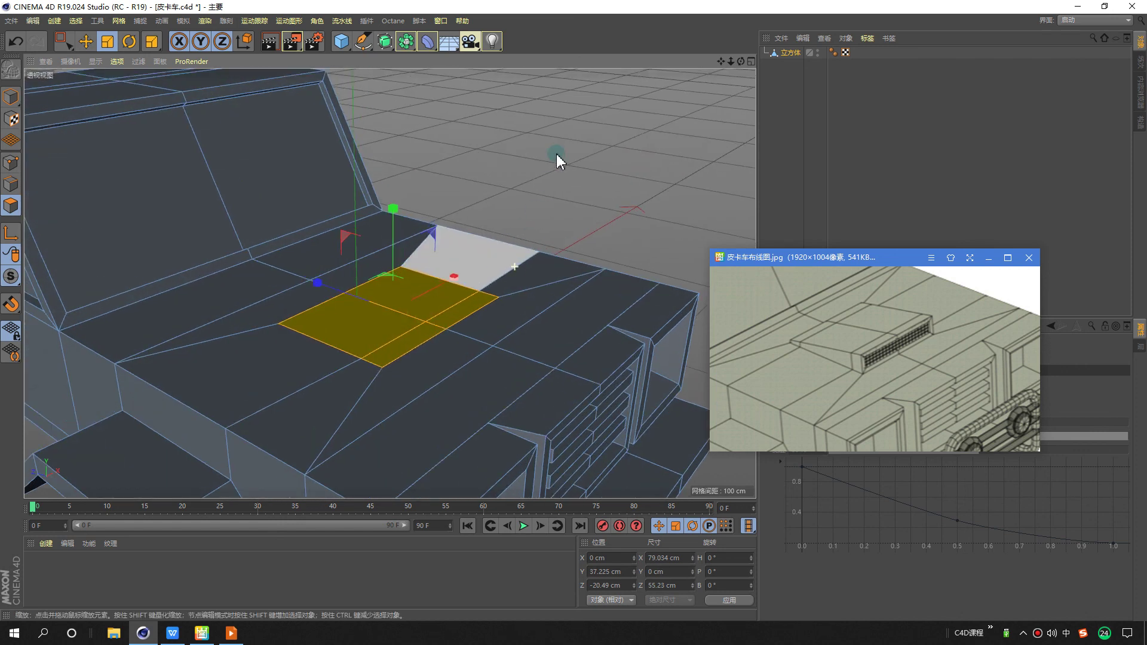
{"action": "left_click_drag", "start_coordinate": [453, 277], "coordinate": [457, 281]}
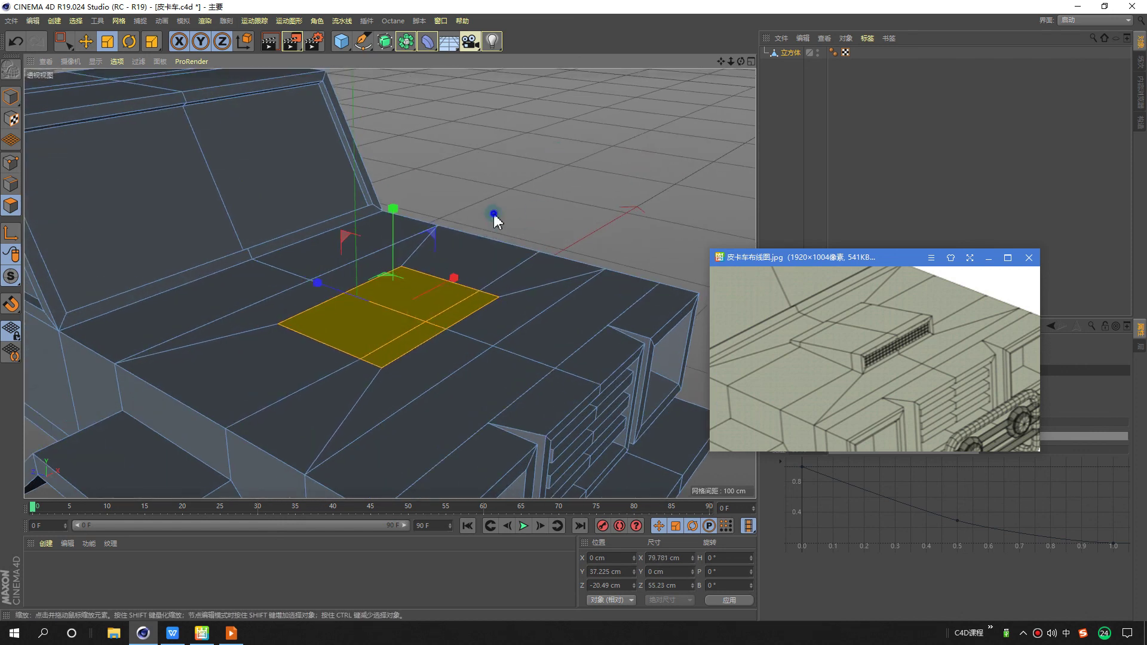
Extrude the inset hood area upward into a raised block.
{"action": "right_click", "coordinate": [494, 218]}
{"action": "left_click", "coordinate": [520, 320]}
{"action": "left_click_drag", "start_coordinate": [559, 191], "coordinate": [591, 192]}
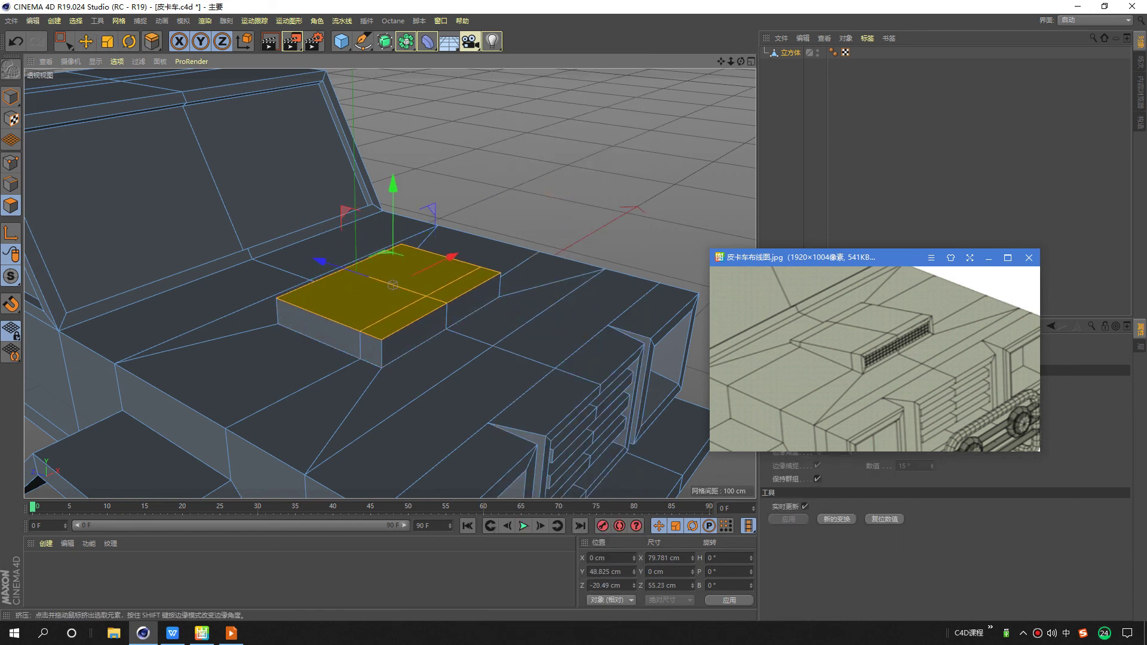
{"action": "left_click_drag", "start_coordinate": [574, 196], "coordinate": [565, 197]}
{"action": "mouse_move", "coordinate": [409, 268]}
{"action": "left_mouse_down", "text": "alt"}
{"action": "mouse_move", "coordinate": [460, 272]}
{"action": "mouse_move", "coordinate": [432, 273]}
{"action": "left_mouse_up", "text": "alt"}
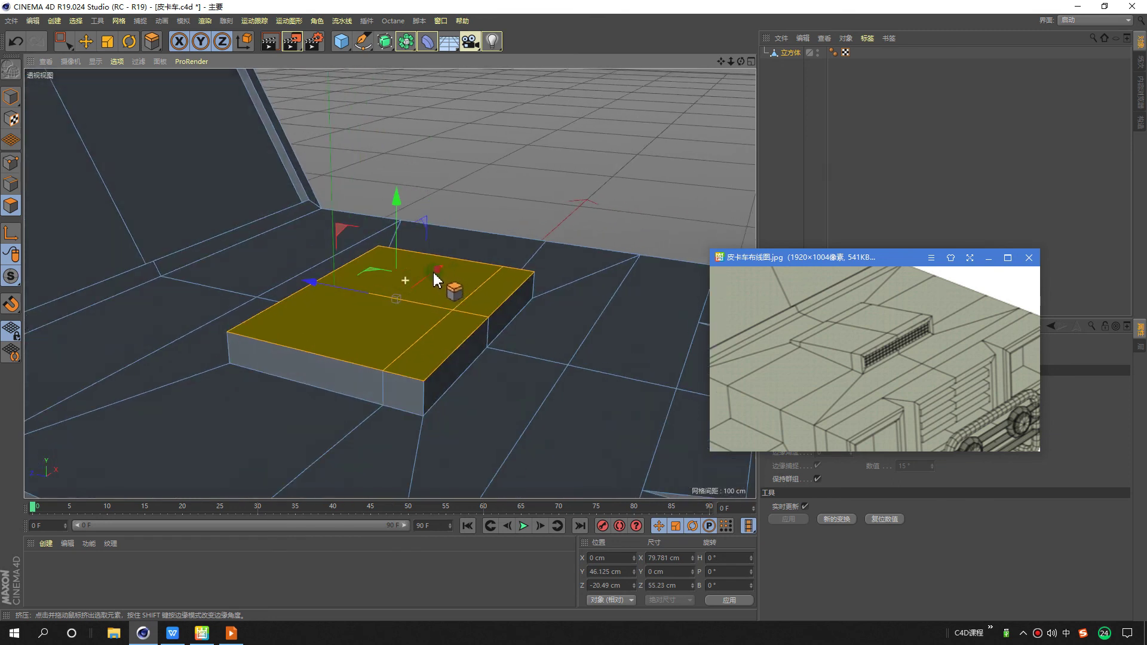
{"action": "left_click", "coordinate": [127, 42]}
Try tilting the block's top face, undo it, and select the block's front face.
{"action": "mouse_move", "coordinate": [458, 203]}
{"action": "left_mouse_down", "text": "alt"}
{"action": "mouse_move", "coordinate": [505, 228]}
{"action": "mouse_move", "coordinate": [482, 288]}
{"action": "mouse_move", "coordinate": [429, 270]}
{"action": "left_mouse_up", "text": "alt"}
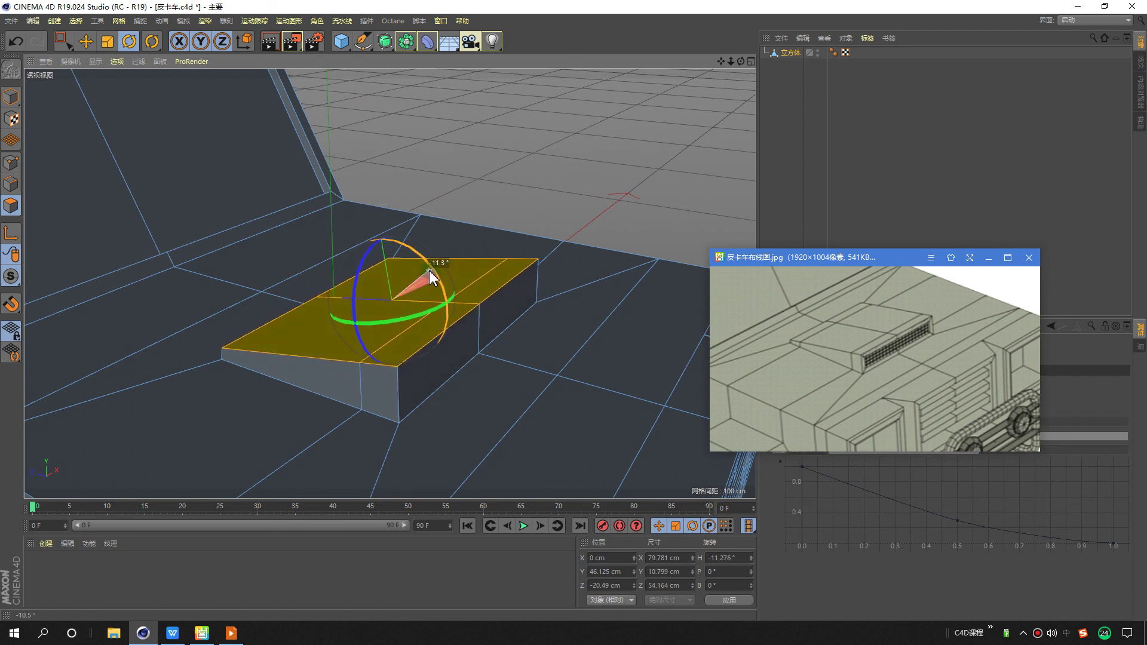
{"action": "key", "text": "ctrl+z"}
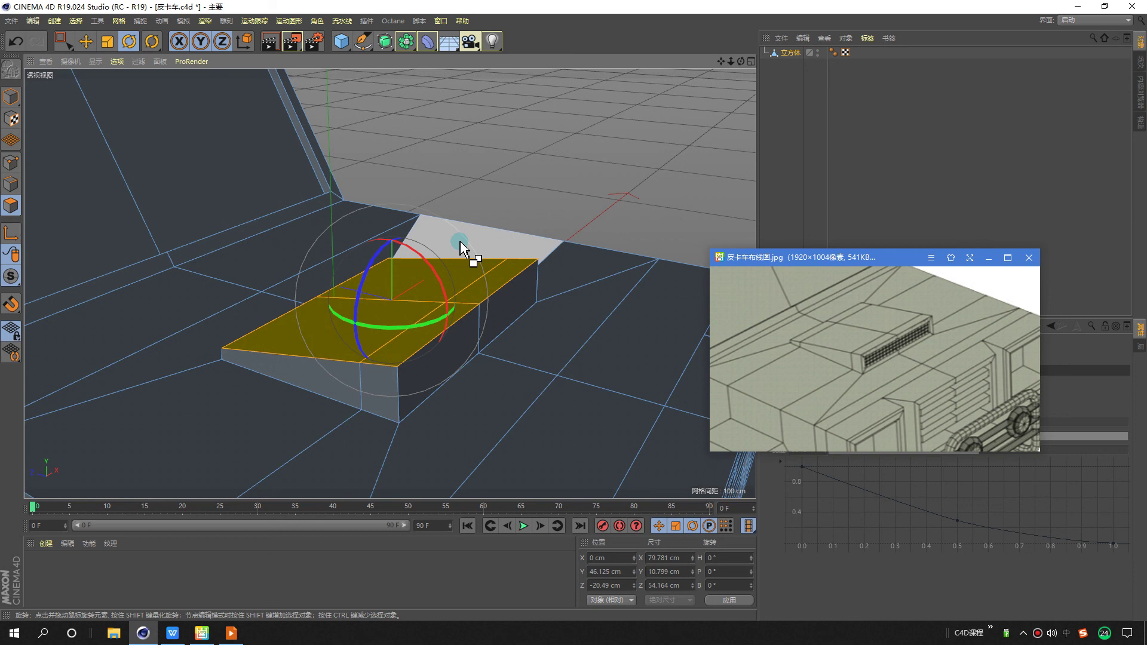
{"action": "left_click_drag", "start_coordinate": [461, 175], "coordinate": [424, 284], "text": "alt"}
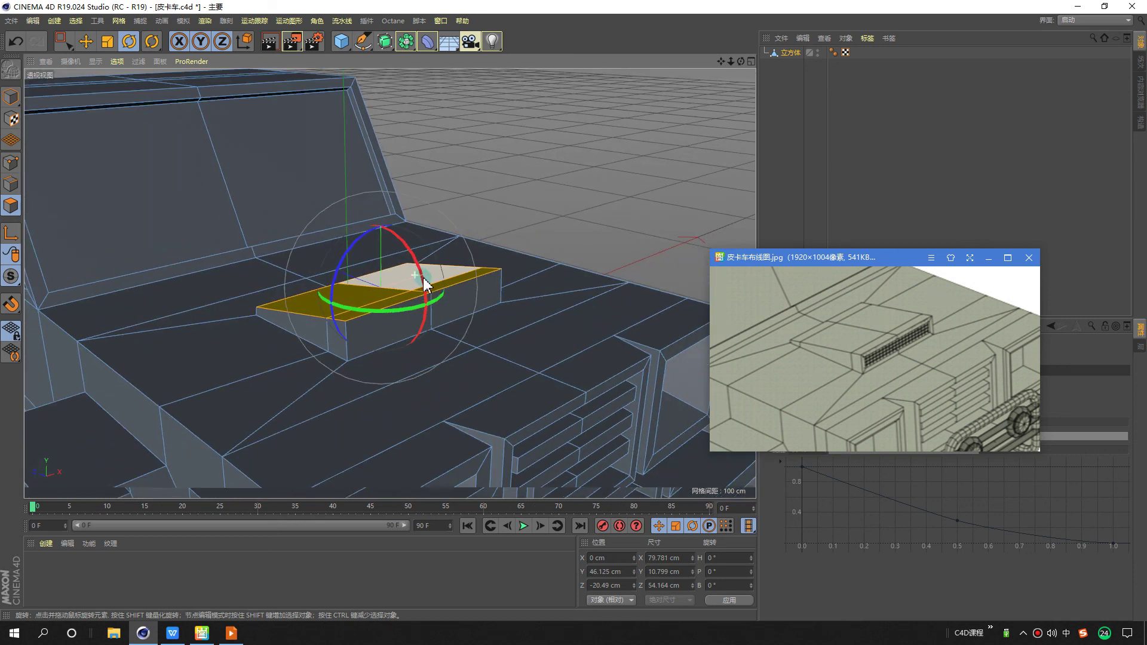
{"action": "left_click", "coordinate": [472, 315]}
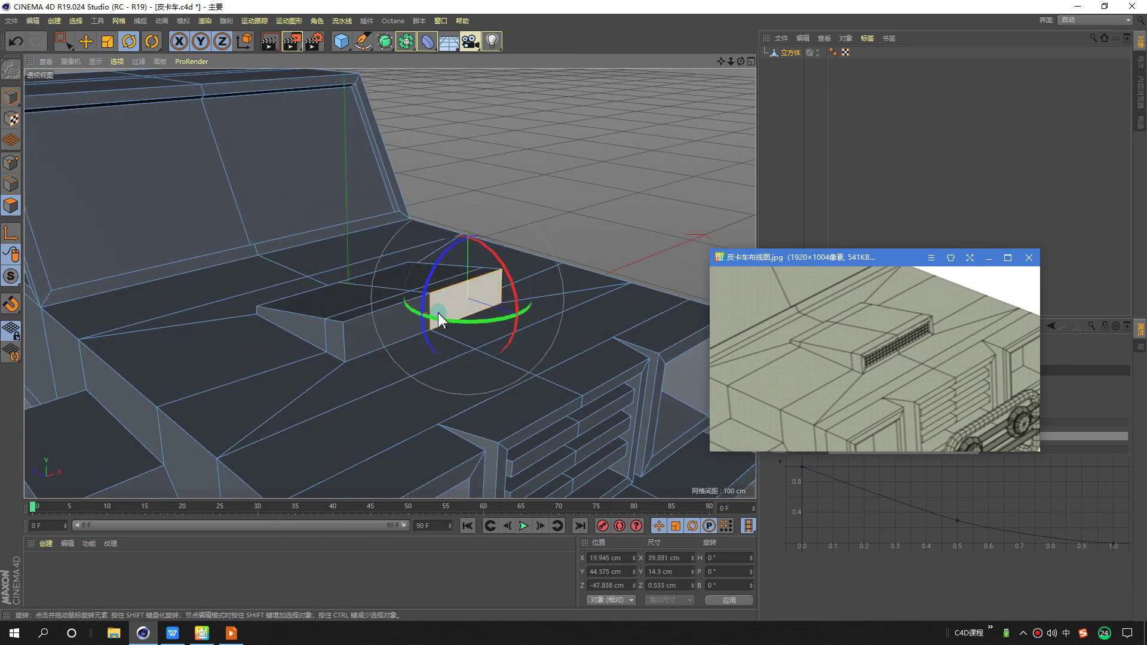
{"action": "left_click", "coordinate": [376, 333], "text": "shift"}
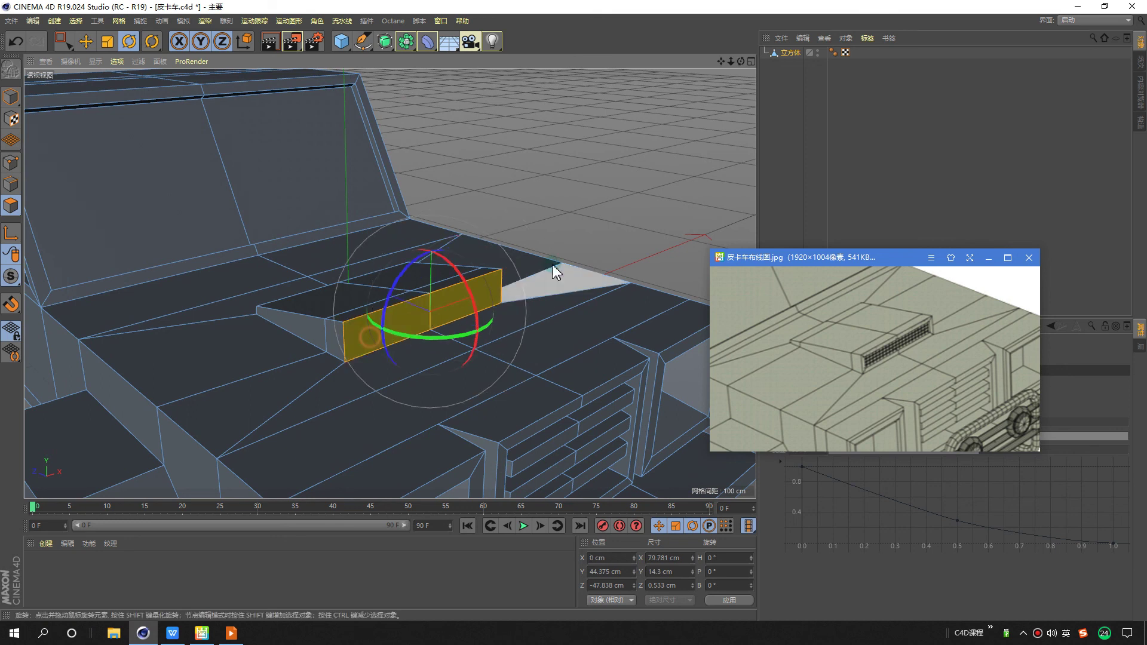
Inset the block's front face and extrude it inward to form the vent slot.
{"action": "left_click_drag", "start_coordinate": [553, 265], "coordinate": [478, 272], "text": "alt"}
{"action": "right_click", "coordinate": [478, 272]}
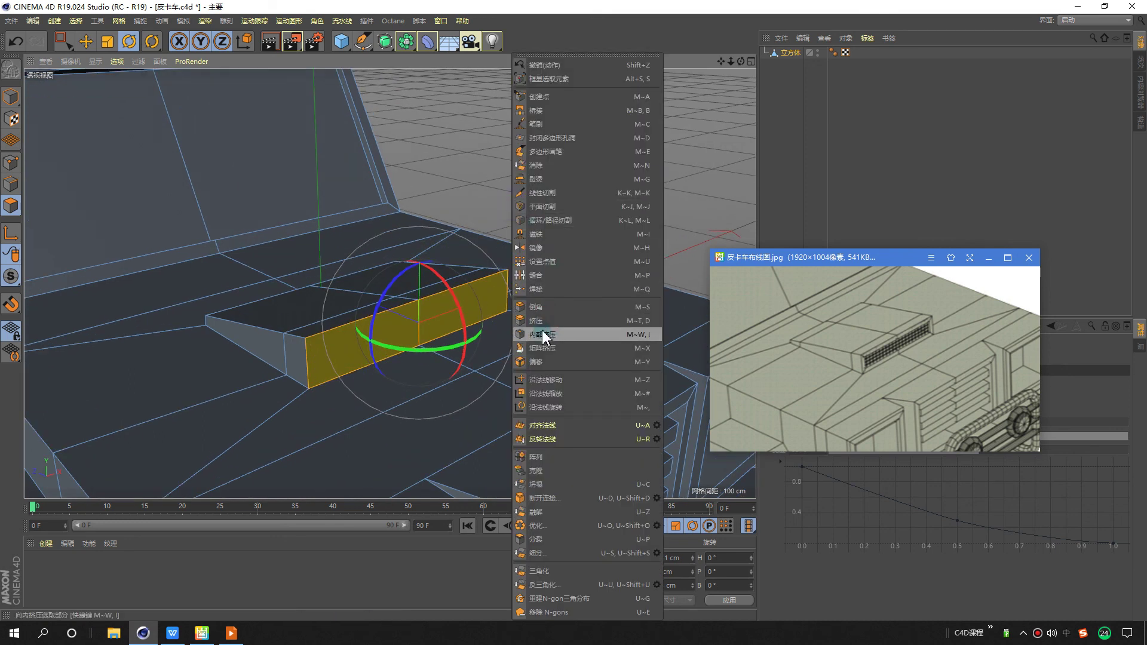
{"action": "left_click", "coordinate": [540, 333]}
{"action": "left_click_drag", "start_coordinate": [540, 333], "coordinate": [520, 332]}
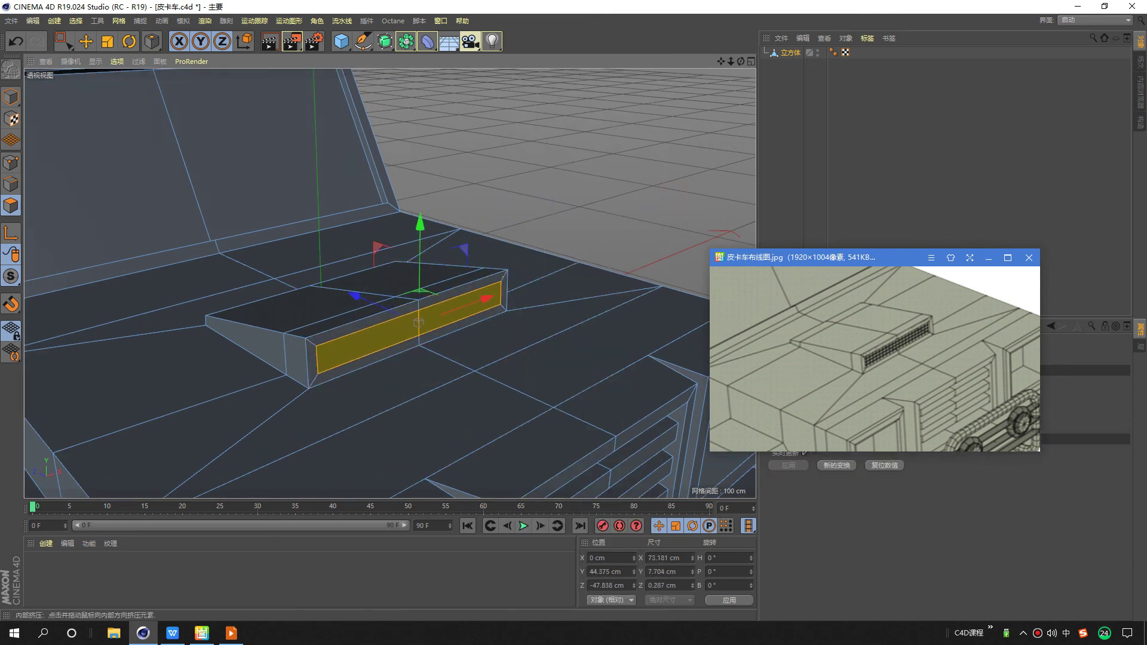
{"action": "right_click", "coordinate": [673, 203]}
{"action": "left_click", "coordinate": [697, 325]}
{"action": "mouse_move", "coordinate": [656, 229]}
{"action": "left_mouse_down"}
{"action": "mouse_move", "coordinate": [597, 229]}
{"action": "mouse_move", "coordinate": [627, 229]}
{"action": "left_mouse_up"}
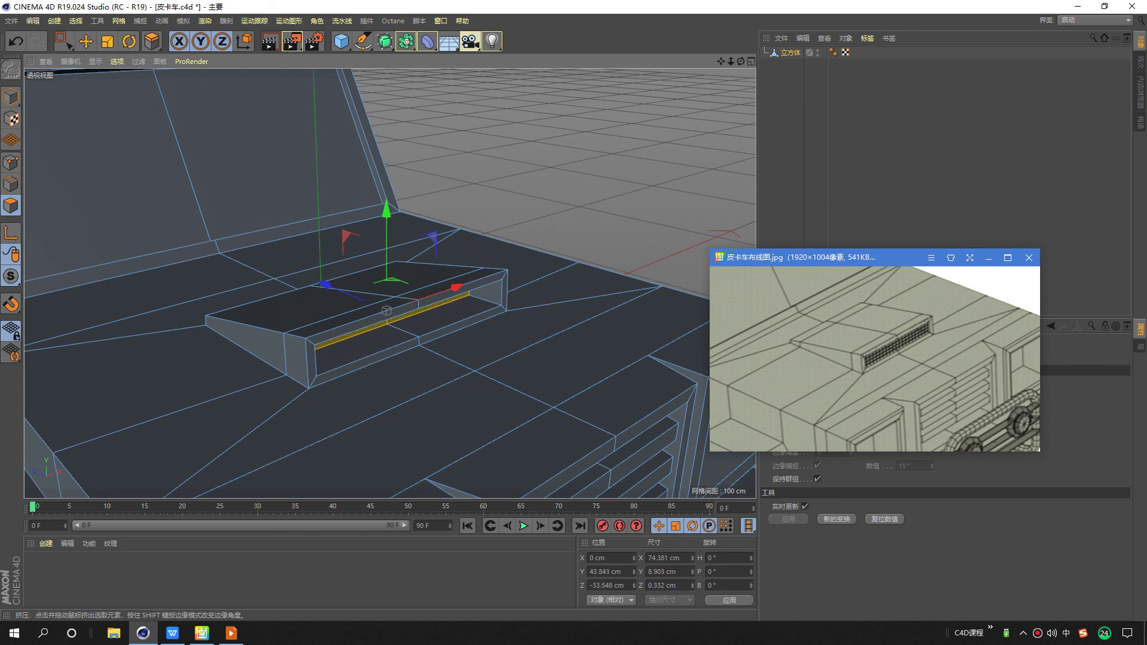
Clear the vent face selection and zoom out to view the scoop.
{"action": "left_click", "coordinate": [751, 127]}
{"action": "scroll", "coordinate": [910, 332], "scroll_direction": "up", "scroll_amount": 4}
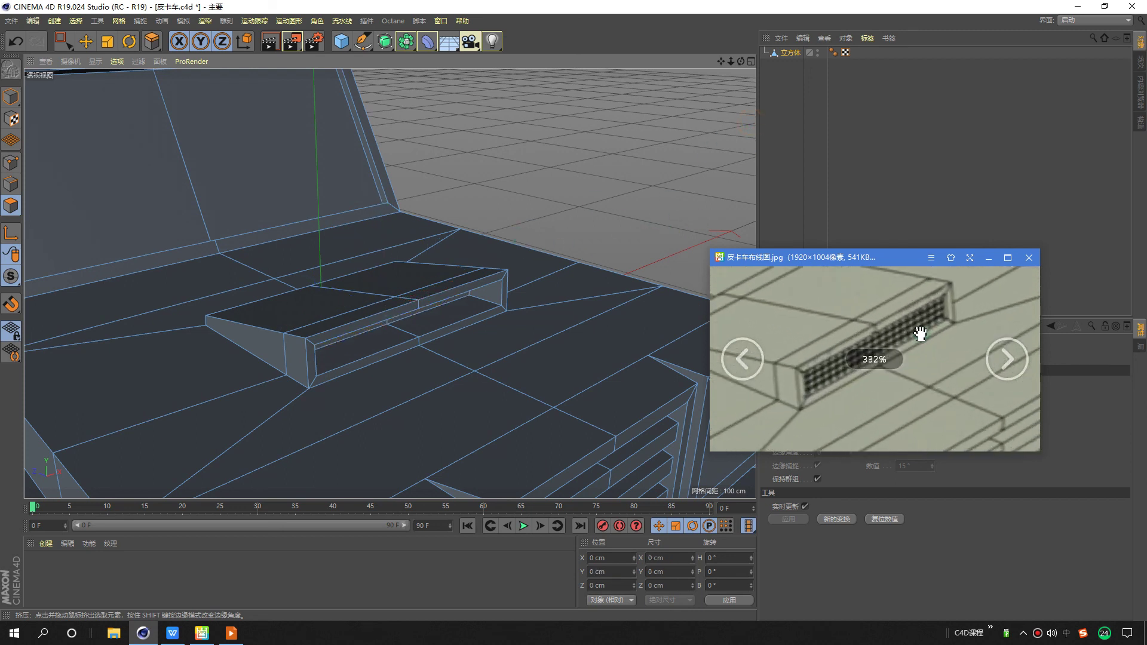
{"action": "scroll", "coordinate": [887, 340], "scroll_direction": "down", "scroll_amount": 2}
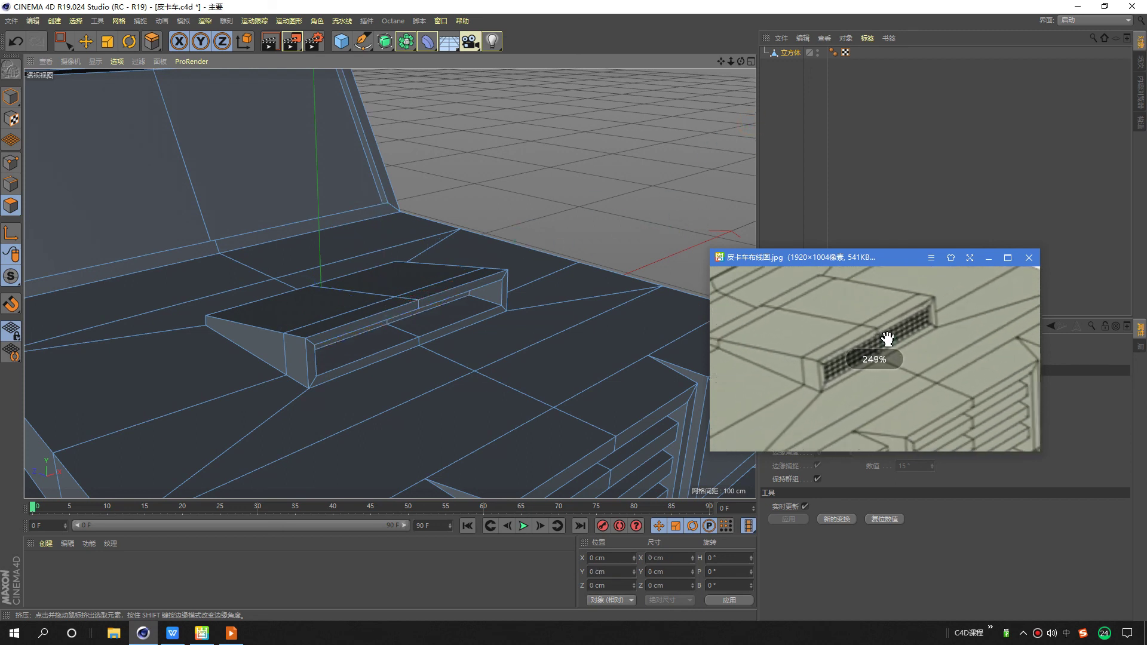
{"action": "scroll", "coordinate": [911, 327], "scroll_direction": "down", "scroll_amount": 1}
{"action": "scroll", "coordinate": [448, 270], "scroll_direction": "down", "scroll_amount": 6}
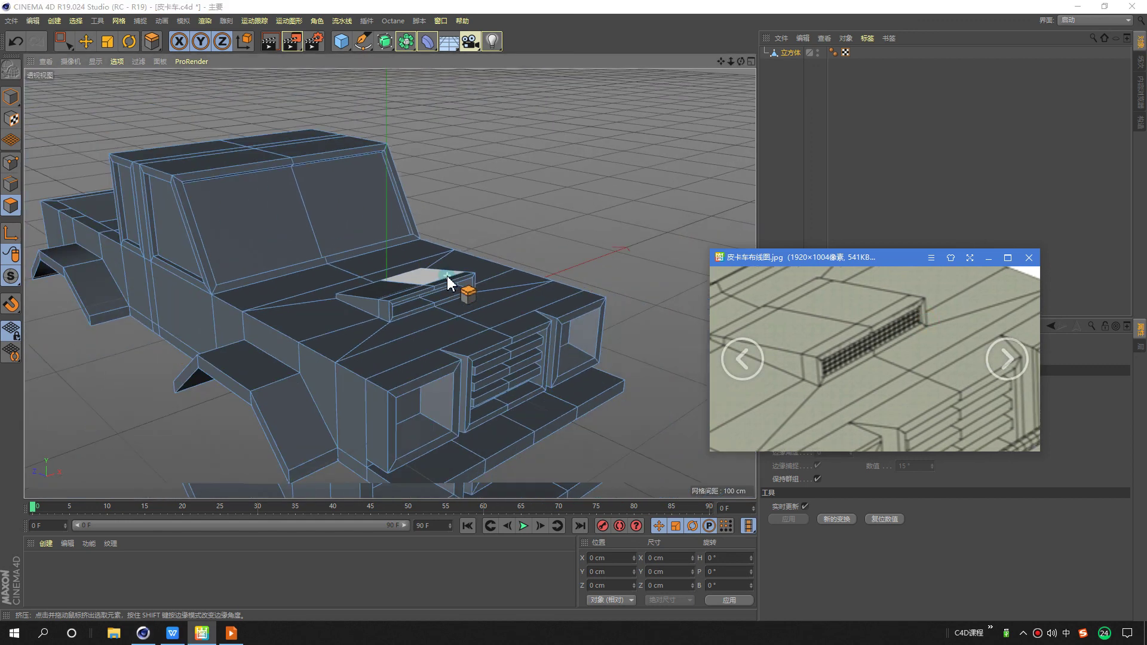
{"action": "mouse_move", "coordinate": [457, 190]}
{"action": "left_mouse_down", "text": "alt"}
{"action": "mouse_move", "coordinate": [494, 248]}
{"action": "mouse_move", "coordinate": [607, 251]}
{"action": "mouse_move", "coordinate": [503, 252]}
{"action": "mouse_move", "coordinate": [492, 288]}
{"action": "mouse_move", "coordinate": [456, 286]}
{"action": "mouse_move", "coordinate": [524, 219]}
{"action": "mouse_move", "coordinate": [384, 197]}
{"action": "mouse_move", "coordinate": [494, 248]}
{"action": "mouse_move", "coordinate": [470, 251]}
{"action": "mouse_move", "coordinate": [477, 268]}
{"action": "mouse_move", "coordinate": [514, 263]}
{"action": "left_mouse_up", "text": "alt"}
{"action": "scroll", "coordinate": [520, 226], "scroll_direction": "down", "scroll_amount": 4}
{"action": "scroll", "coordinate": [514, 231], "scroll_direction": "down", "scroll_amount": 4}
{"action": "scroll", "coordinate": [874, 325], "scroll_direction": "down", "scroll_amount": 2}
{"action": "scroll", "coordinate": [872, 320], "scroll_direction": "down", "scroll_amount": 2}
{"action": "scroll", "coordinate": [873, 320], "scroll_direction": "down", "scroll_amount": 1}
{"action": "scroll", "coordinate": [884, 328], "scroll_direction": "down", "scroll_amount": 1}
{"action": "scroll", "coordinate": [891, 311], "scroll_direction": "down", "scroll_amount": 2}
{"action": "left_click_drag", "start_coordinate": [810, 329], "coordinate": [847, 322]}
{"action": "left_click_drag", "start_coordinate": [565, 347], "coordinate": [478, 328], "text": "alt"}
{"action": "left_click_drag", "start_coordinate": [908, 370], "coordinate": [861, 402]}
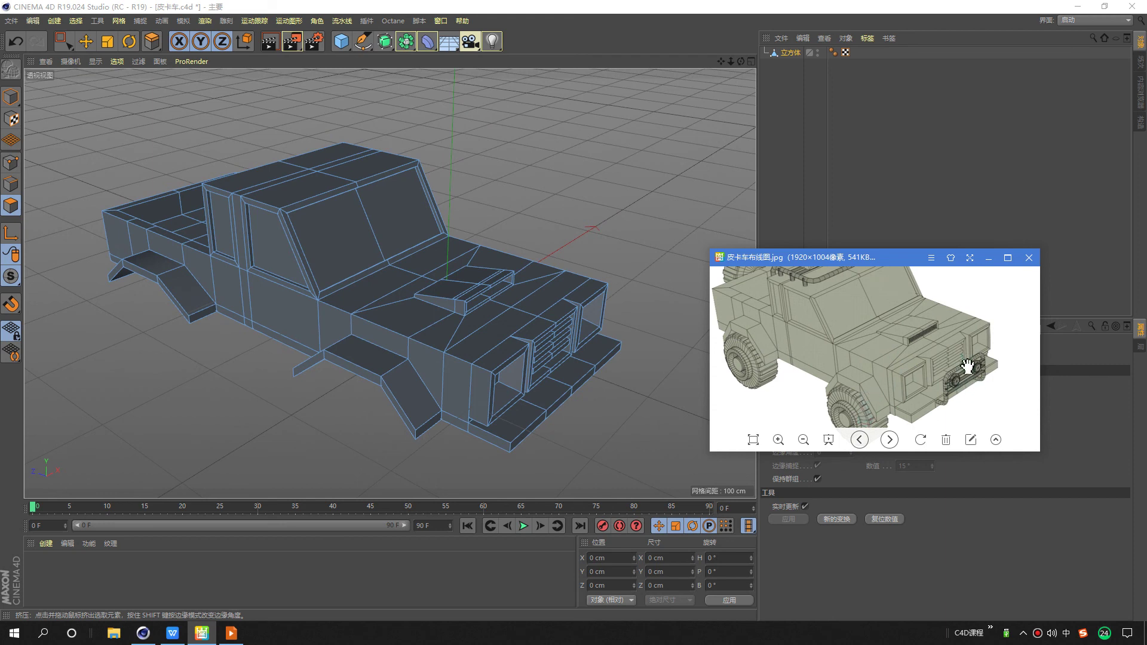
{"action": "scroll", "coordinate": [965, 363], "scroll_direction": "up", "scroll_amount": 2}
{"action": "scroll", "coordinate": [956, 357], "scroll_direction": "up", "scroll_amount": 2}
{"action": "scroll", "coordinate": [953, 354], "scroll_direction": "up", "scroll_amount": 2}
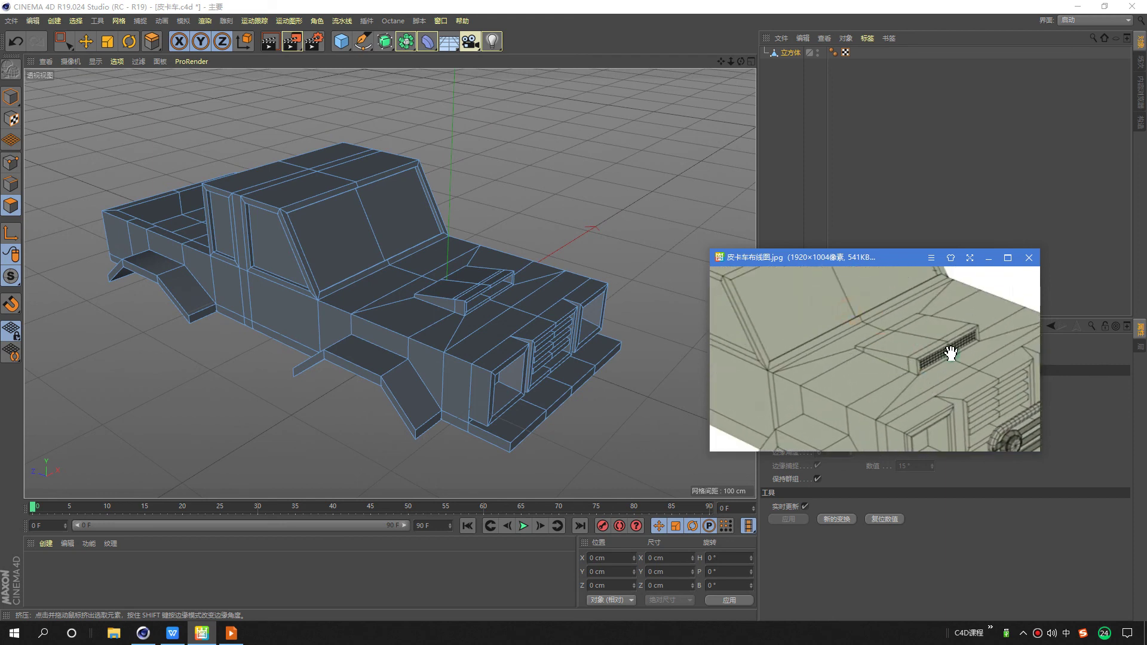
{"action": "mouse_move", "coordinate": [954, 348]}
{"action": "left_mouse_down"}
{"action": "mouse_move", "coordinate": [845, 332]}
{"action": "mouse_move", "coordinate": [884, 324]}
{"action": "left_mouse_up"}
{"action": "scroll", "coordinate": [885, 324], "scroll_direction": "down", "scroll_amount": 1}
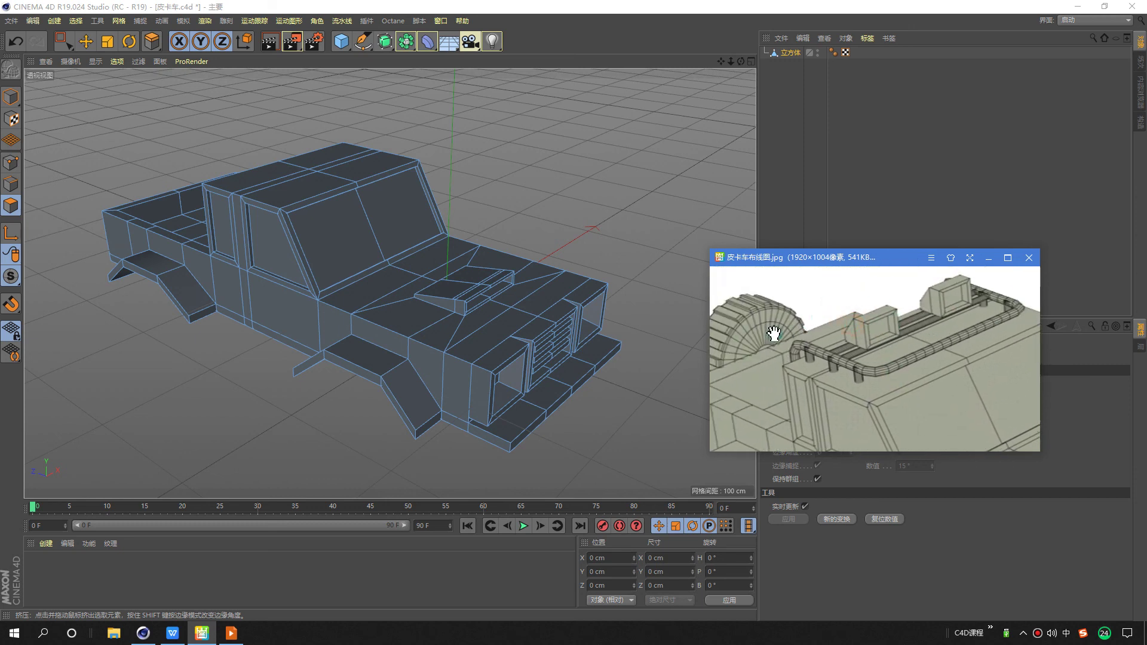